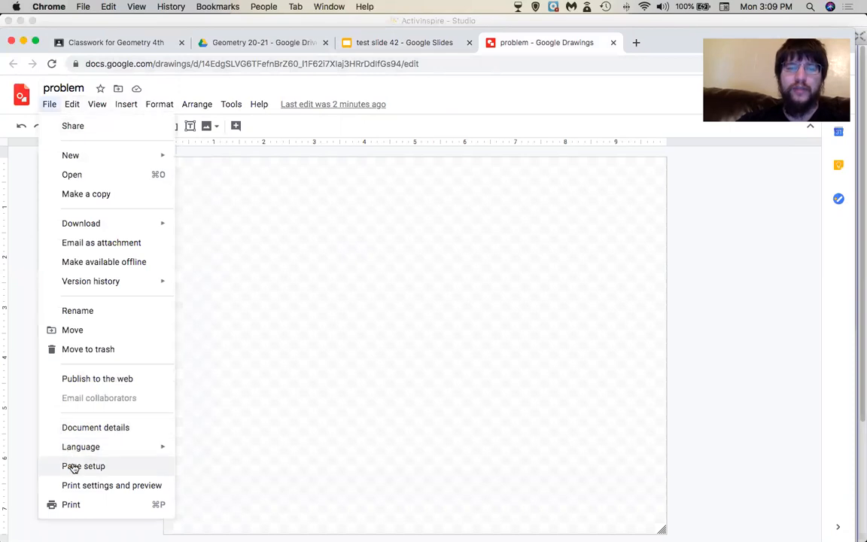
Change the drawing's page setup to Widescreen 16:9 and apply it.
{"action": "left_click", "coordinate": [380, 302]}
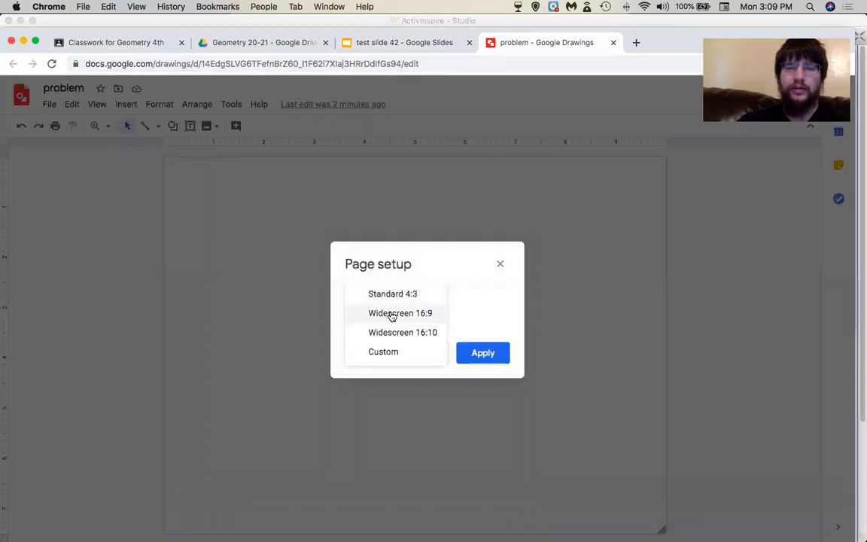
{"action": "left_click", "coordinate": [393, 313]}
{"action": "left_click", "coordinate": [486, 352]}
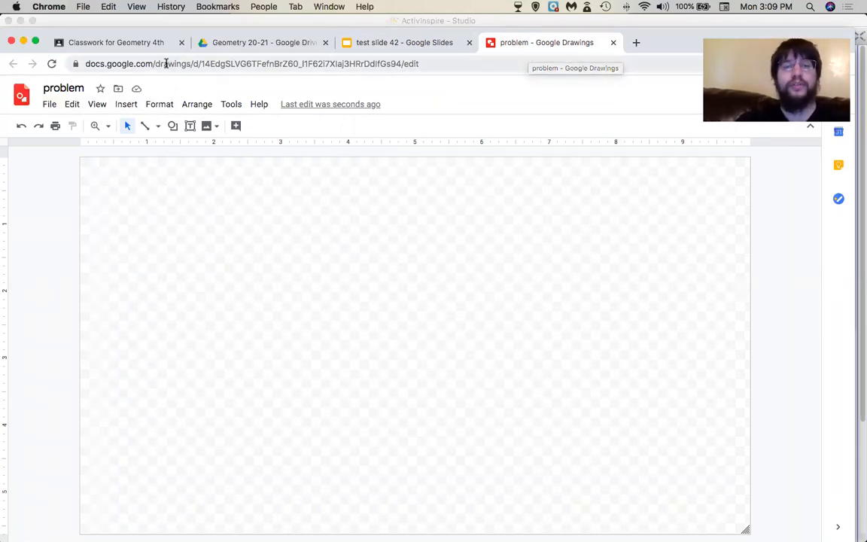
Search the web for '10 X 10 GRID' and insert the first result image.
{"action": "left_click", "coordinate": [207, 127]}
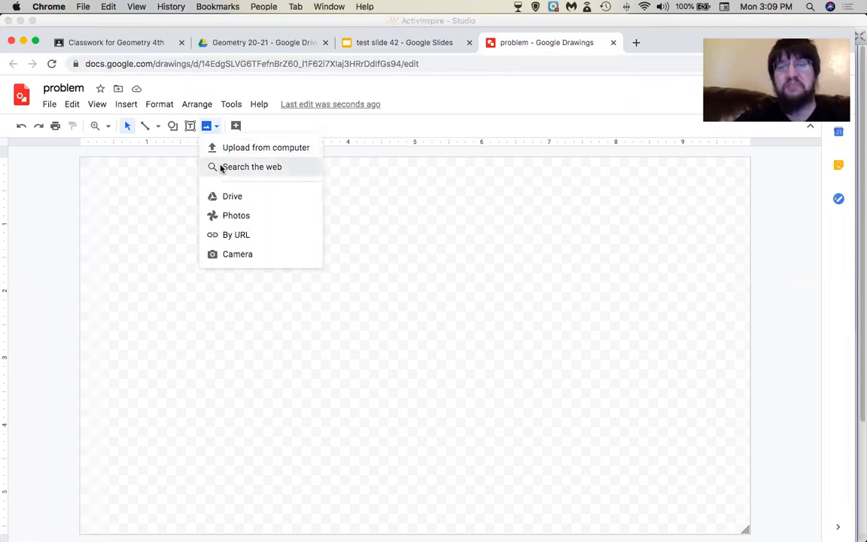
{"action": "left_click", "coordinate": [220, 167]}
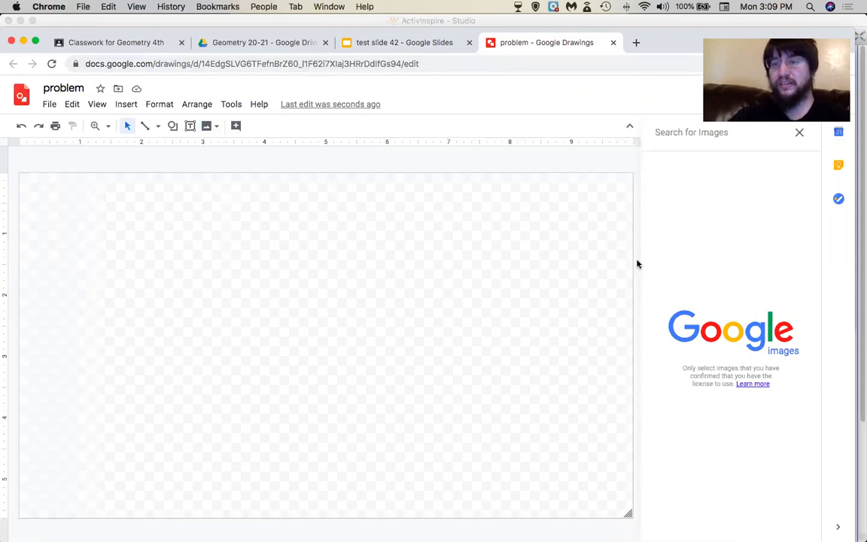
{"action": "left_click", "coordinate": [674, 135]}
{"action": "type", "text": "1"}
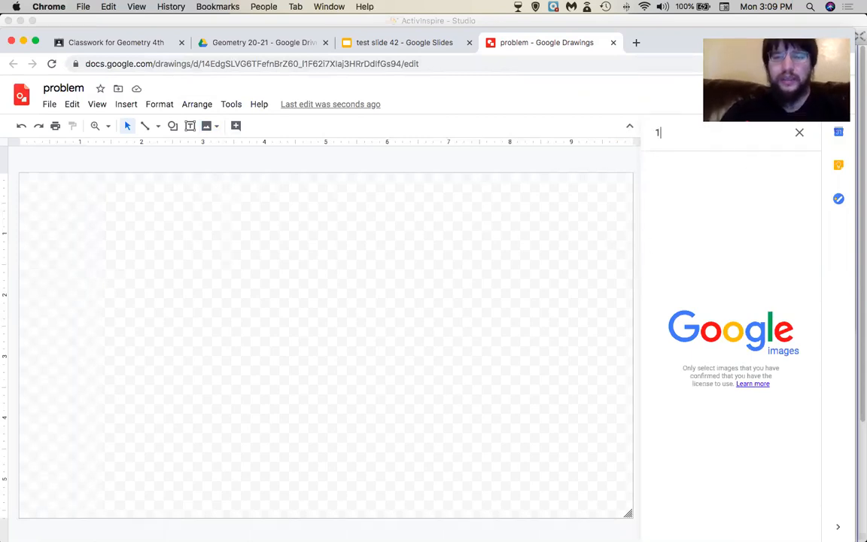
{"action": "type", "text": "0 X 10 GRID"}
{"action": "key", "text": "Return"}
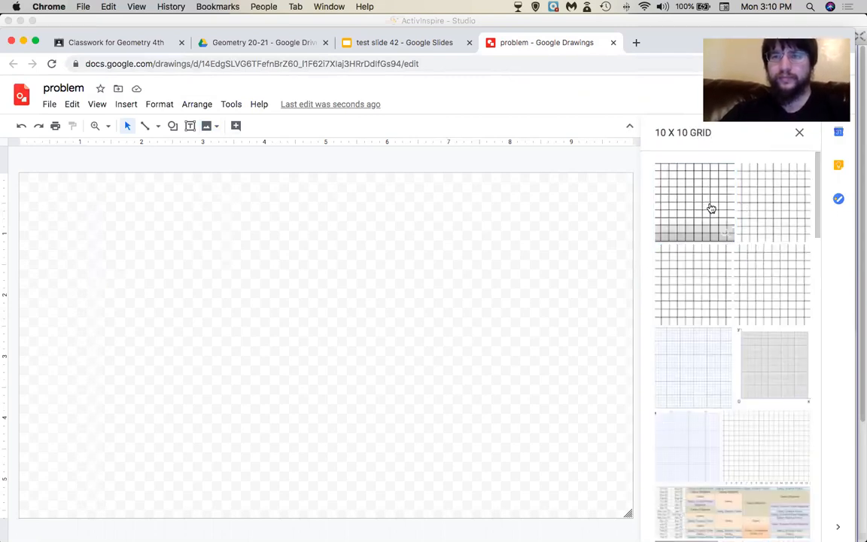
{"action": "left_click", "coordinate": [711, 209]}
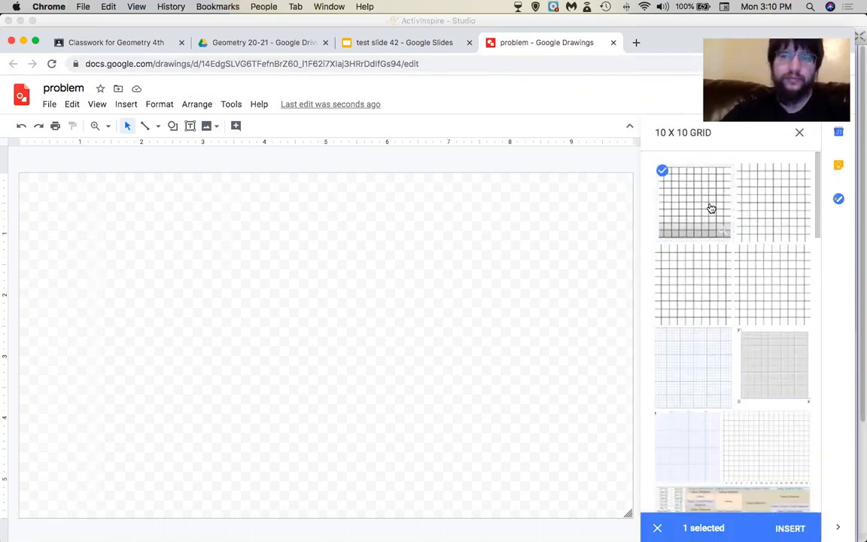
{"action": "left_click", "coordinate": [790, 527]}
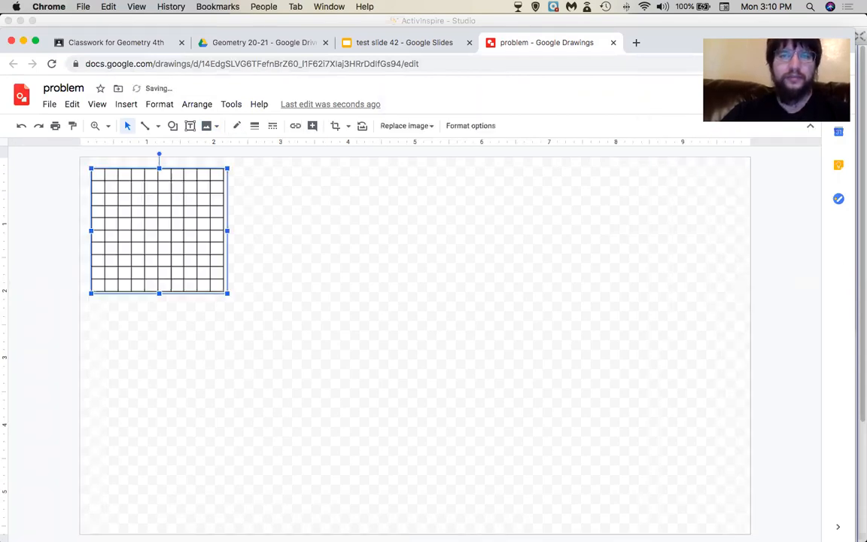
Move the grid image to the top-left corner and enlarge it to span the page height.
{"action": "mouse_move", "coordinate": [179, 262]}
{"action": "left_mouse_down"}
{"action": "mouse_move", "coordinate": [174, 252]}
{"action": "mouse_move", "coordinate": [194, 254]}
{"action": "mouse_move", "coordinate": [172, 255]}
{"action": "left_mouse_up"}
{"action": "left_click_drag", "start_coordinate": [217, 283], "coordinate": [490, 496]}
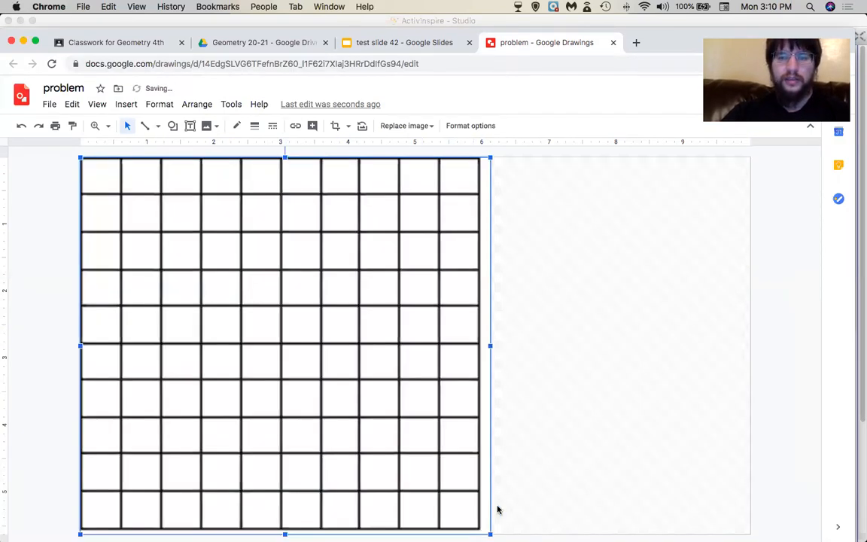
{"action": "left_click_drag", "start_coordinate": [490, 533], "coordinate": [500, 540]}
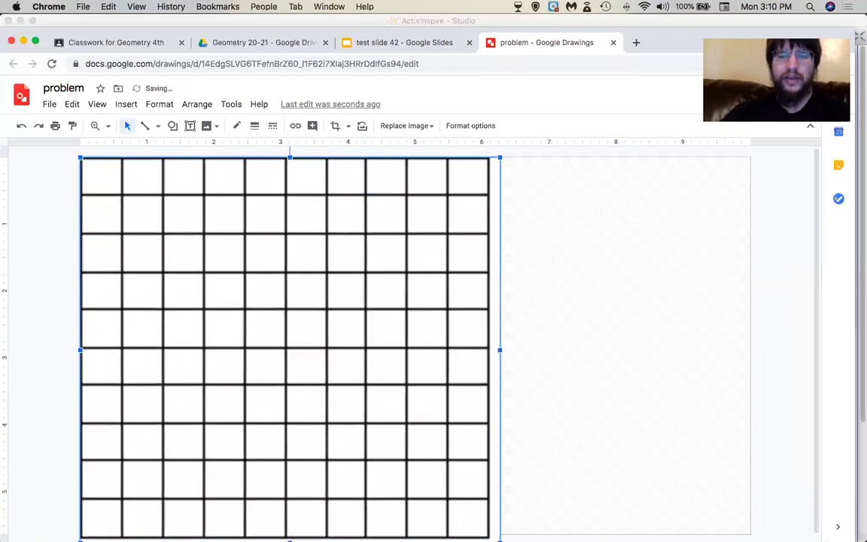
{"action": "scroll", "coordinate": [515, 510], "scroll_direction": "down", "scroll_amount": 1}
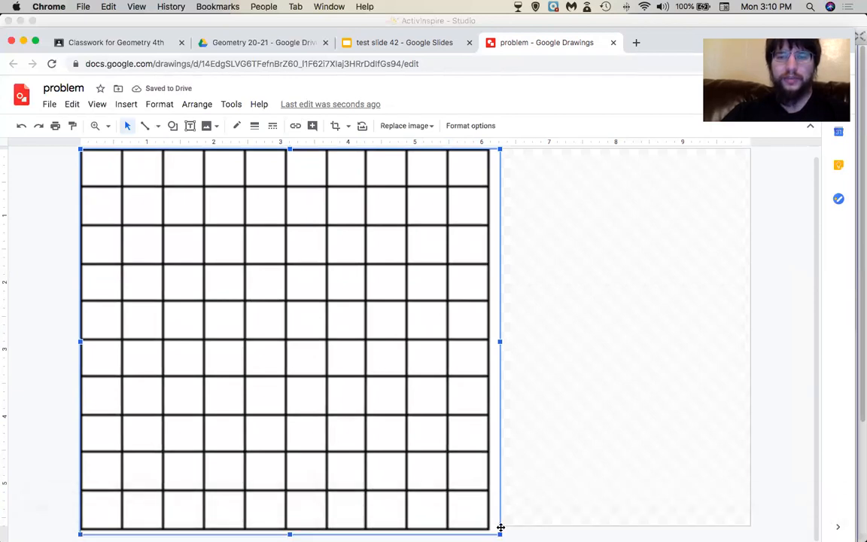
{"action": "left_click_drag", "start_coordinate": [498, 531], "coordinate": [484, 516]}
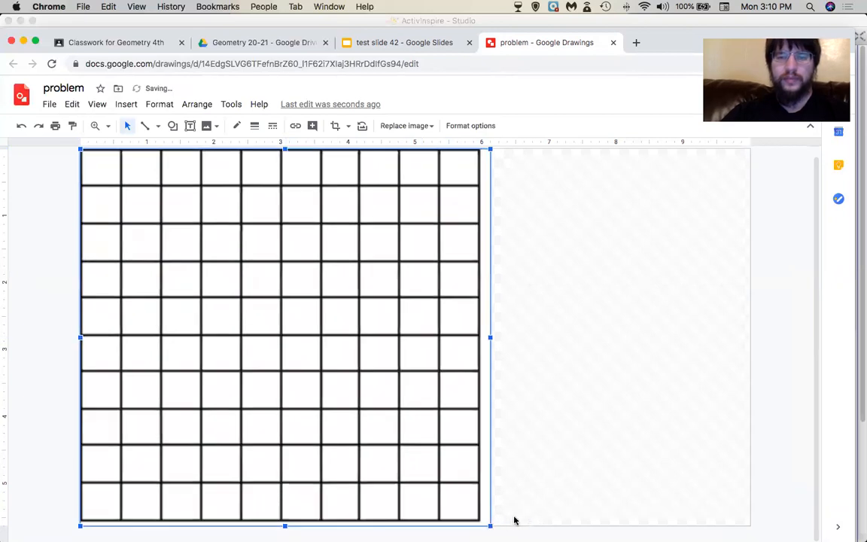
Select the grid image and delete it from the drawing.
{"action": "left_click", "coordinate": [491, 532]}
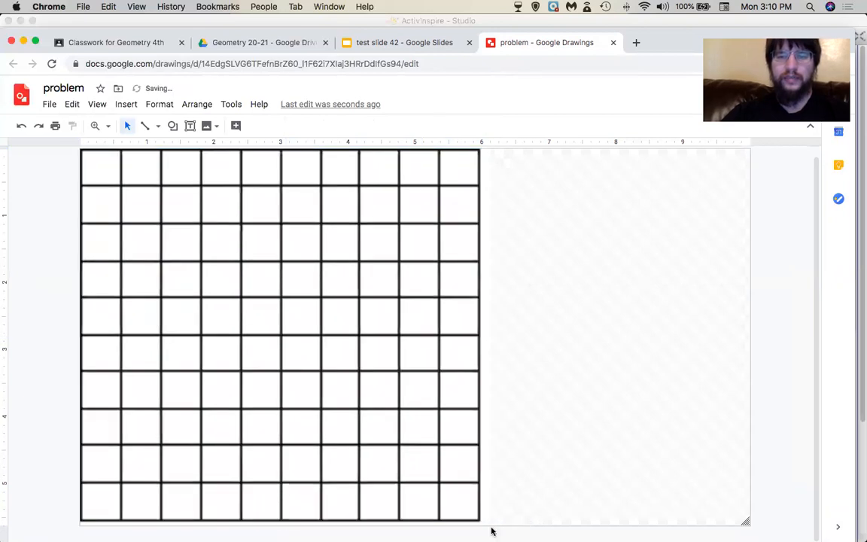
{"action": "left_click", "coordinate": [418, 416]}
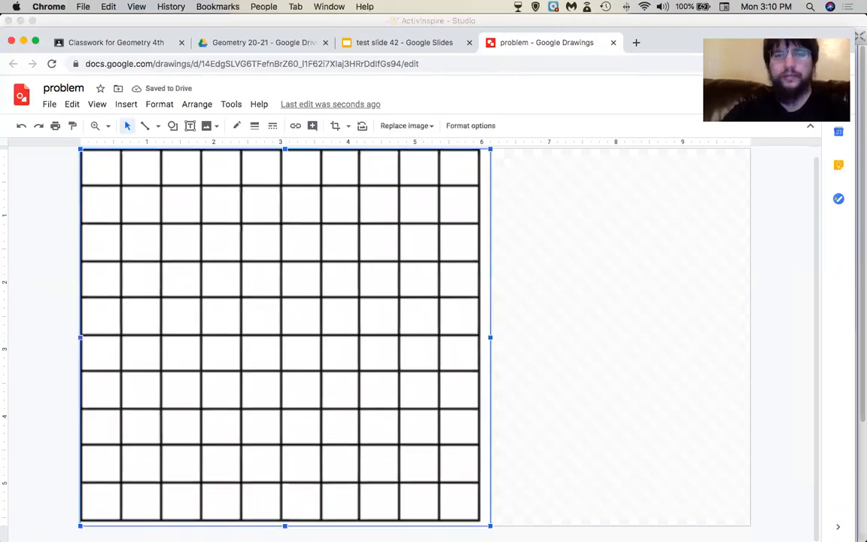
{"action": "key", "text": "BackSpace"}
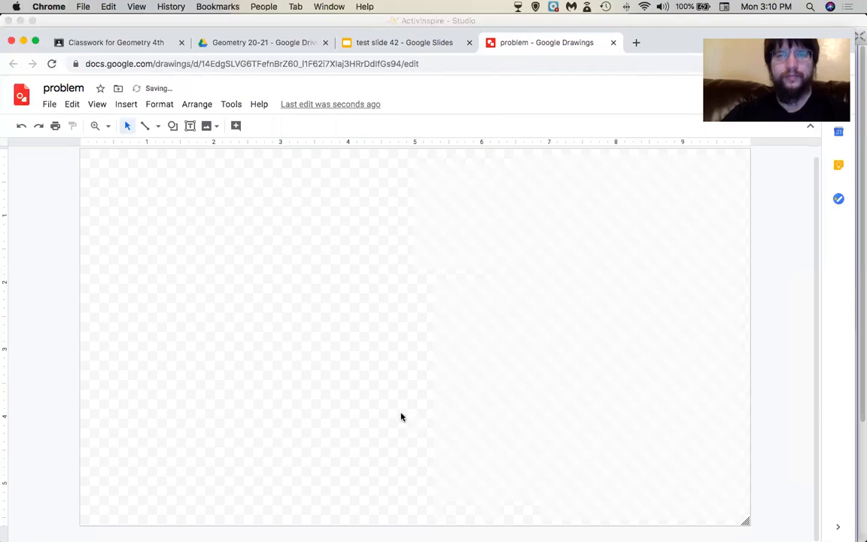
In a new browser tab, search Google for '10 X 10 GRID'.
{"action": "left_click", "coordinate": [636, 42]}
{"action": "type", "text": "G"}
{"action": "key", "text": "Return"}
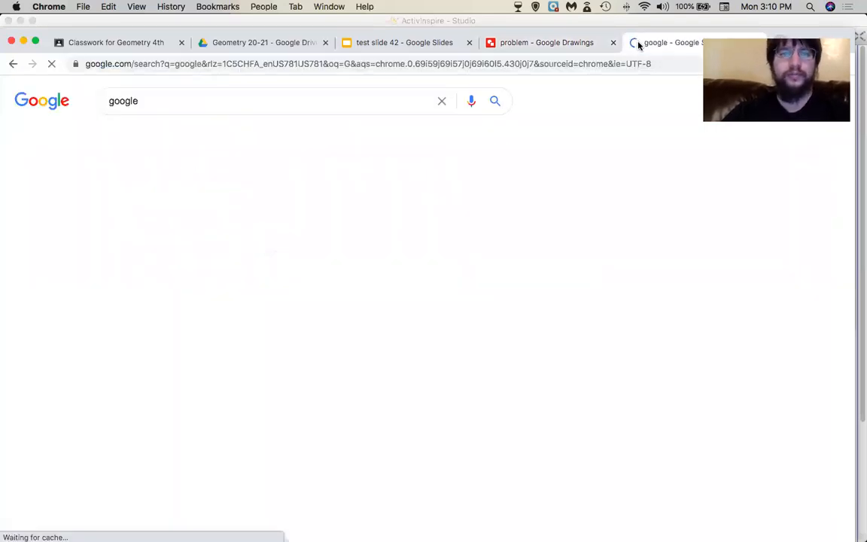
{"action": "double_click", "coordinate": [337, 97]}
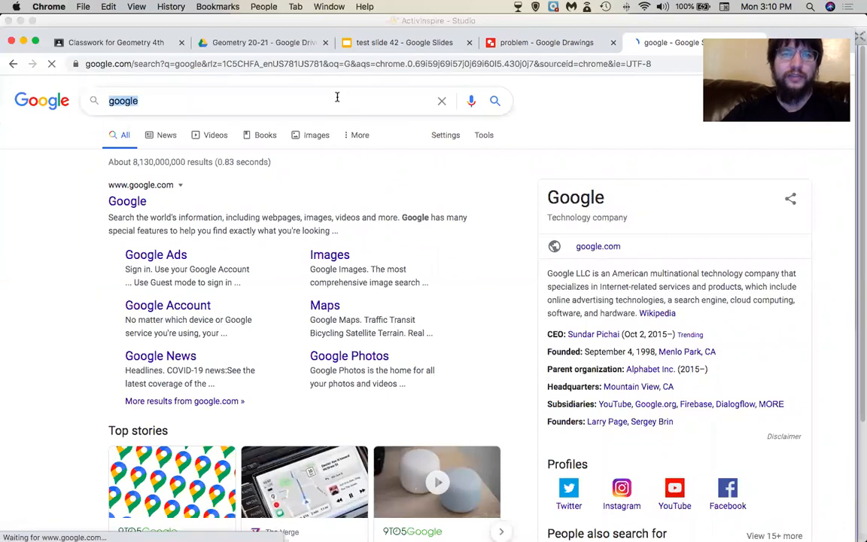
{"action": "type", "text": "10 X"}
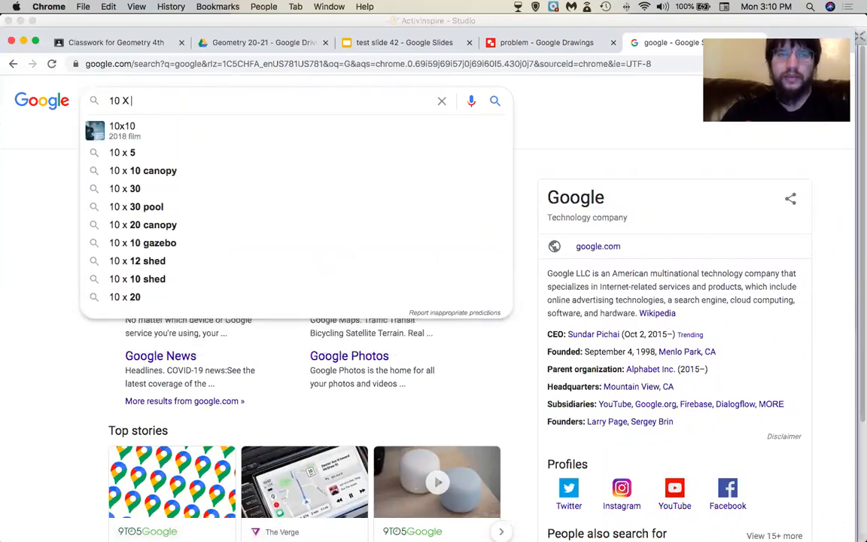
{"action": "type", "text": " 10 GRID"}
{"action": "key", "text": "Return"}
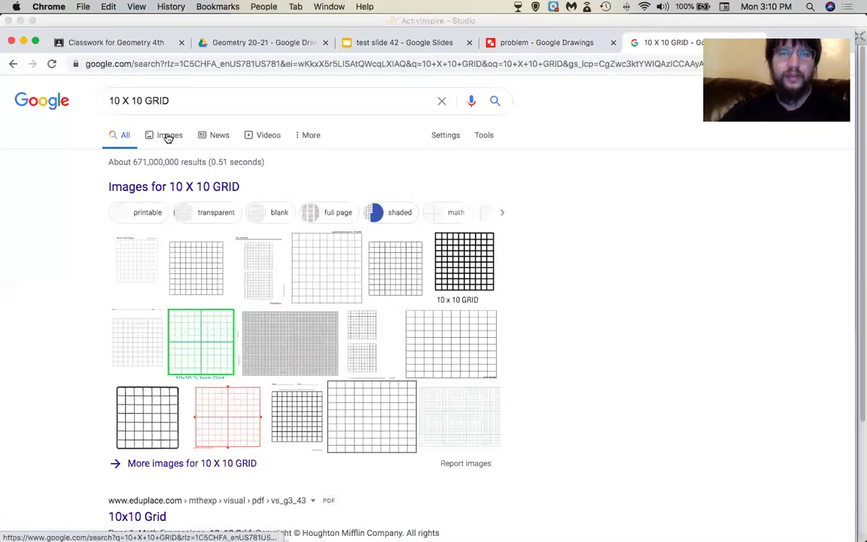
Switch to Images and scroll through the 10 X 10 GRID image results.
{"action": "left_click", "coordinate": [169, 135]}
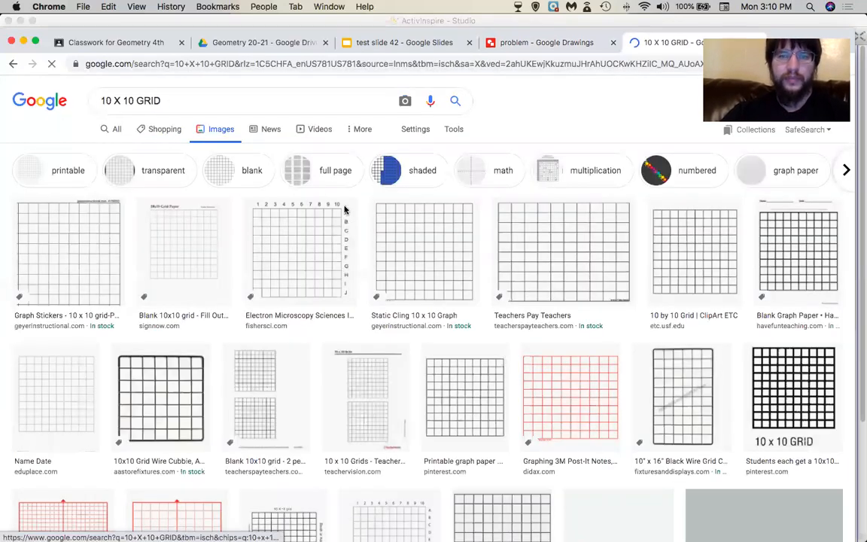
{"action": "scroll", "coordinate": [384, 265], "scroll_direction": "down", "scroll_amount": 5}
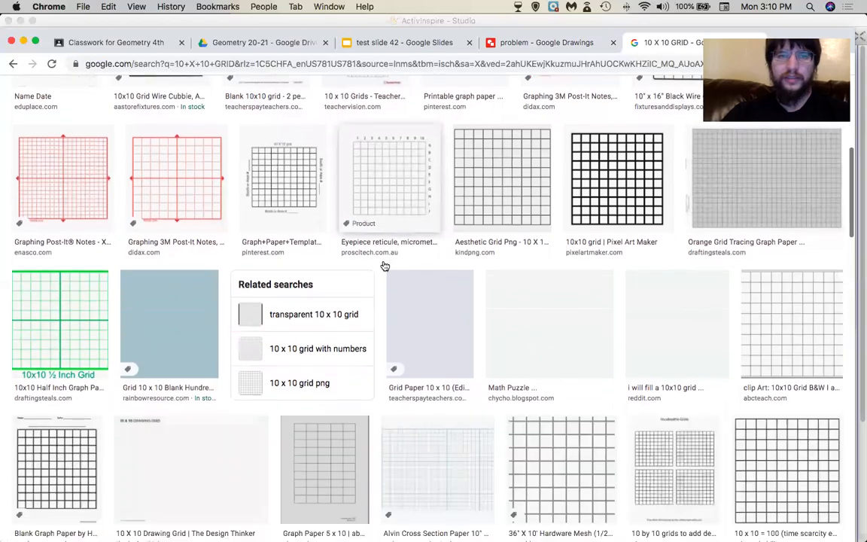
{"action": "scroll", "coordinate": [384, 266], "scroll_direction": "down", "scroll_amount": 1}
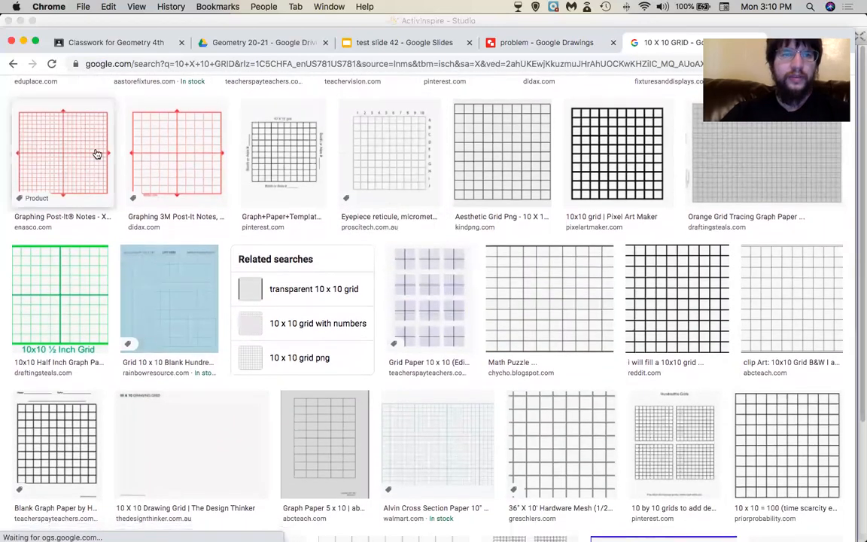
{"action": "scroll", "coordinate": [472, 261], "scroll_direction": "down", "scroll_amount": 5}
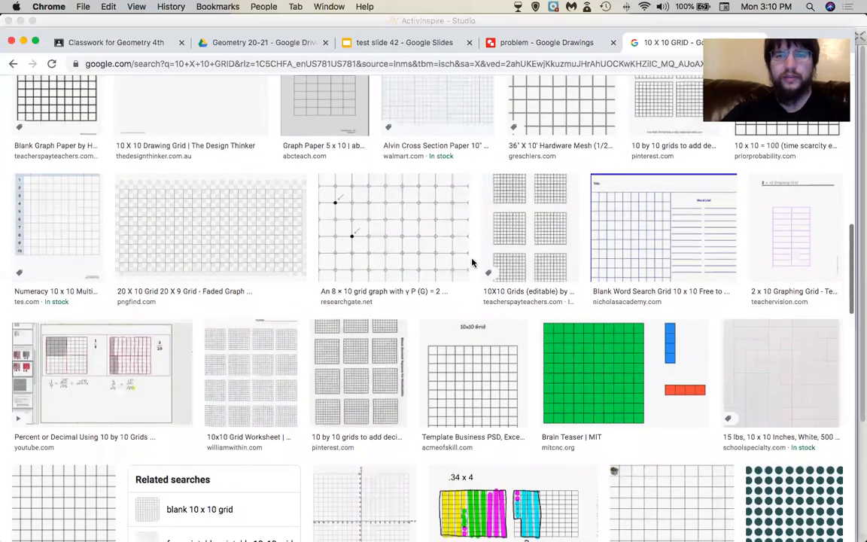
{"action": "scroll", "coordinate": [472, 261], "scroll_direction": "down", "scroll_amount": 10}
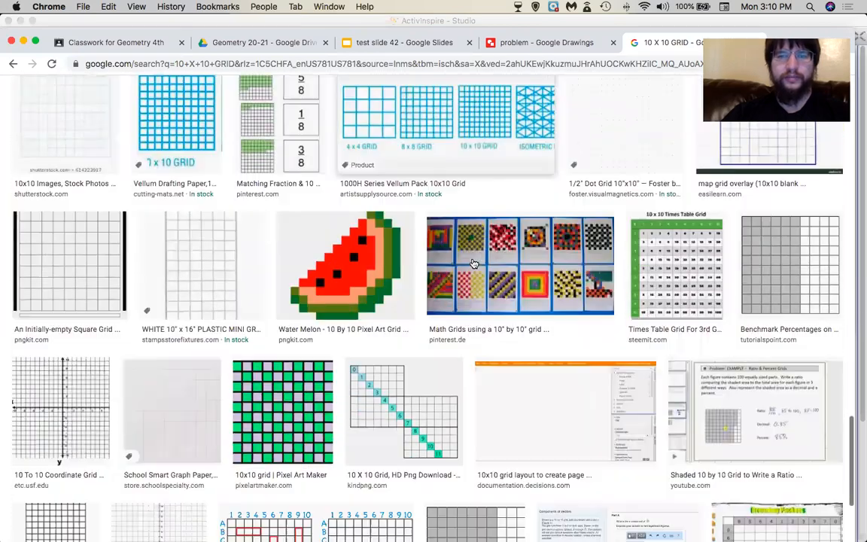
{"action": "scroll", "coordinate": [473, 263], "scroll_direction": "down", "scroll_amount": 2}
{"action": "scroll", "coordinate": [473, 263], "scroll_direction": "down", "scroll_amount": 7}
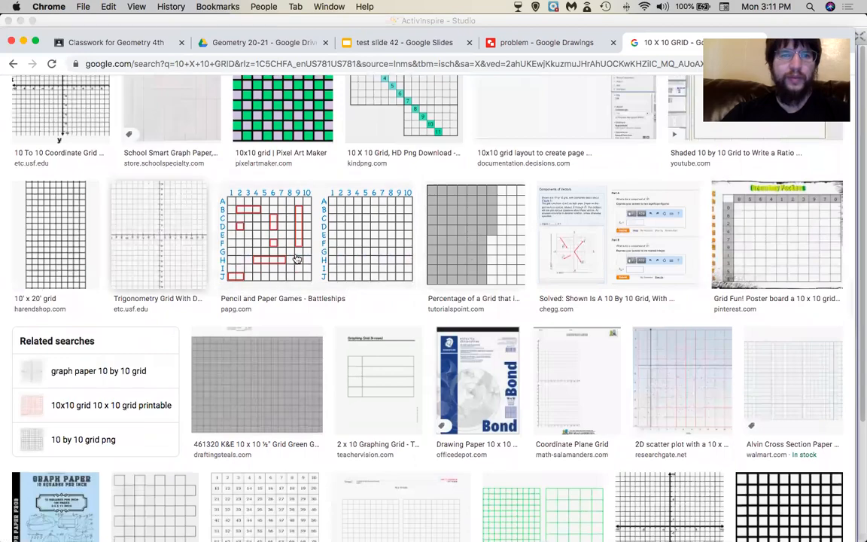
{"action": "scroll", "coordinate": [472, 261], "scroll_direction": "down", "scroll_amount": 7}
{"action": "scroll", "coordinate": [443, 291], "scroll_direction": "down", "scroll_amount": 10}
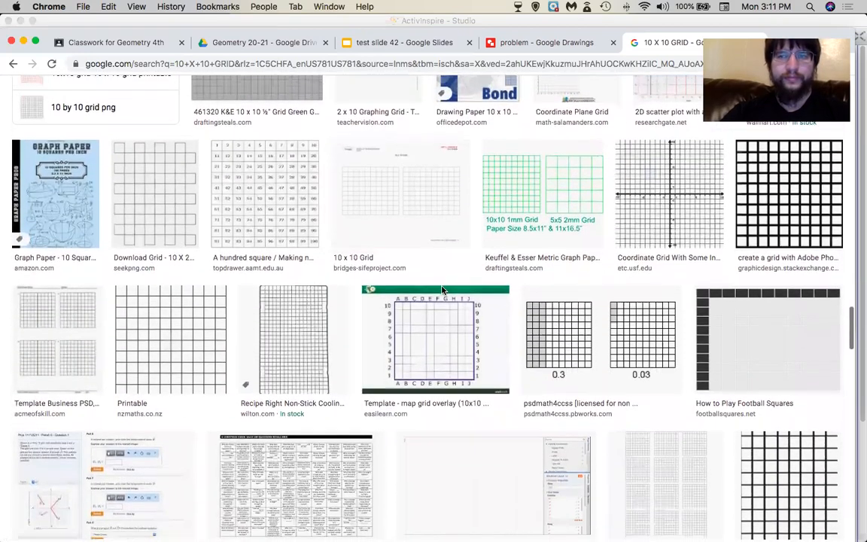
{"action": "scroll", "coordinate": [443, 291], "scroll_direction": "down", "scroll_amount": 5}
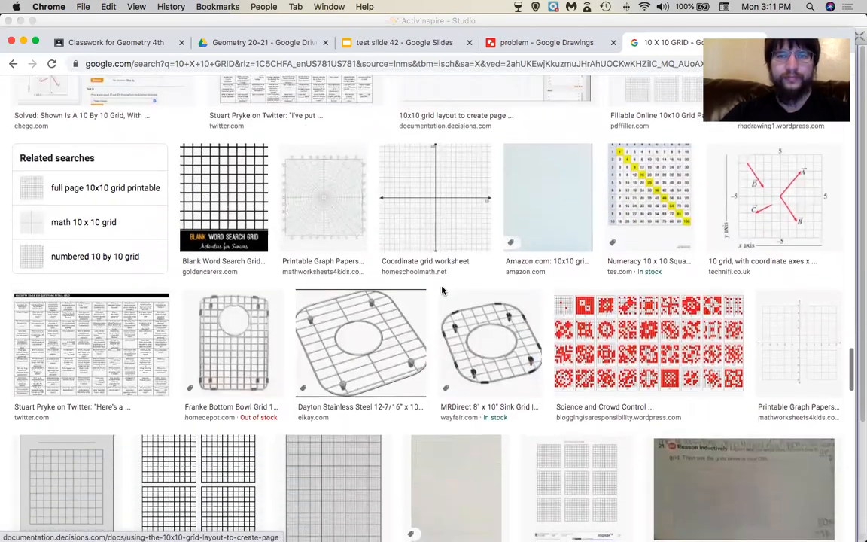
Change the image search to '10 x 10 cartesian plane'.
{"action": "scroll", "coordinate": [278, 113], "scroll_direction": "up", "scroll_amount": 20}
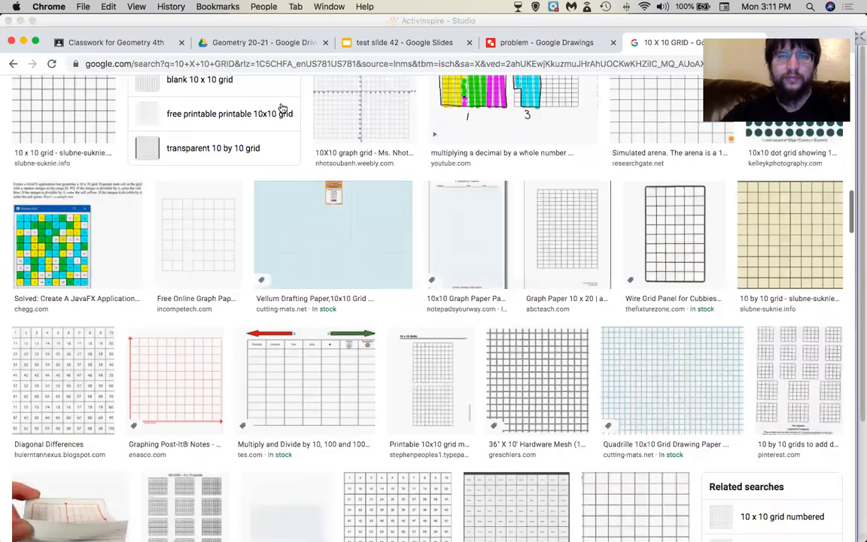
{"action": "double_click", "coordinate": [280, 103]}
{"action": "key", "text": "BackSpace"}
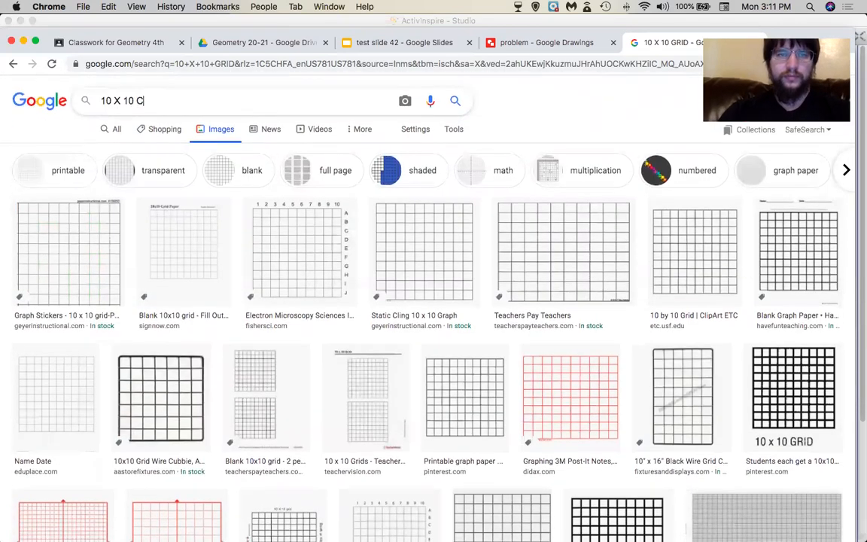
{"action": "type", "text": "CARTEsian plane"}
{"action": "key", "text": "Return"}
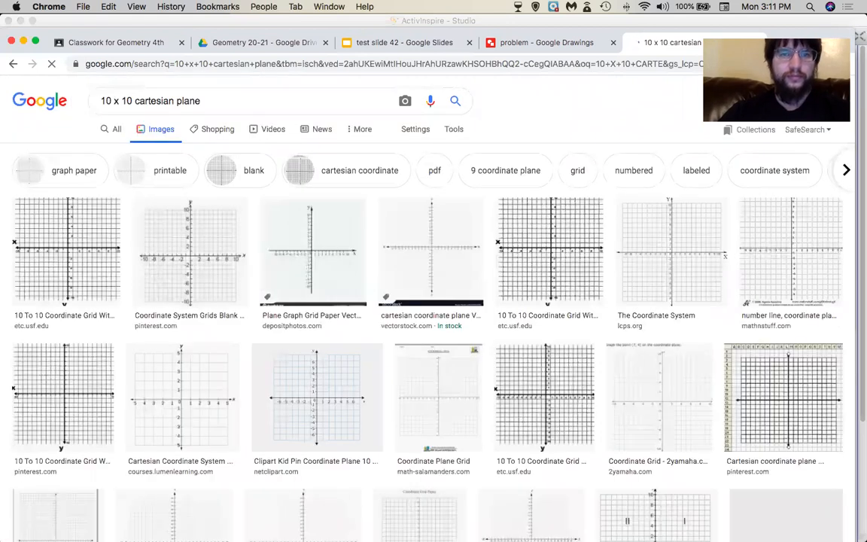
Preview the blank −10 to 10 coordinate grid result and copy the image.
{"action": "right_click", "coordinate": [181, 264]}
{"action": "left_click", "coordinate": [164, 250]}
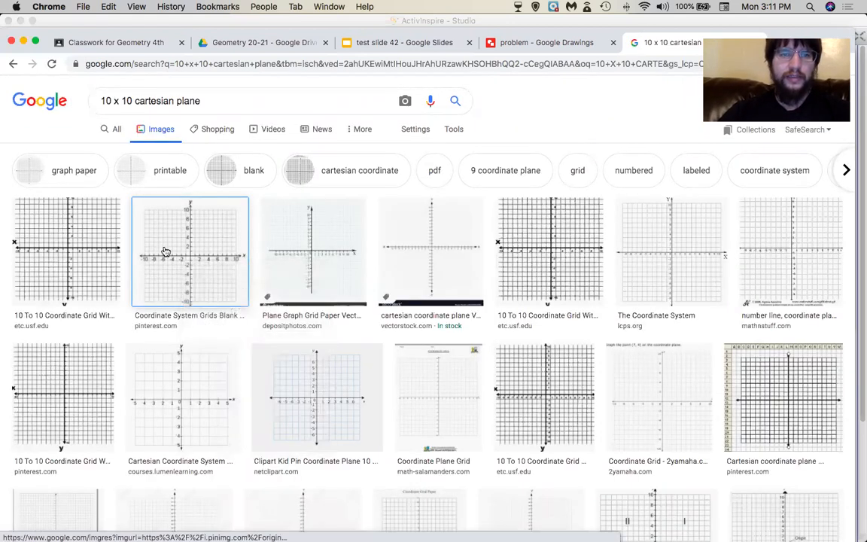
{"action": "left_click", "coordinate": [165, 252]}
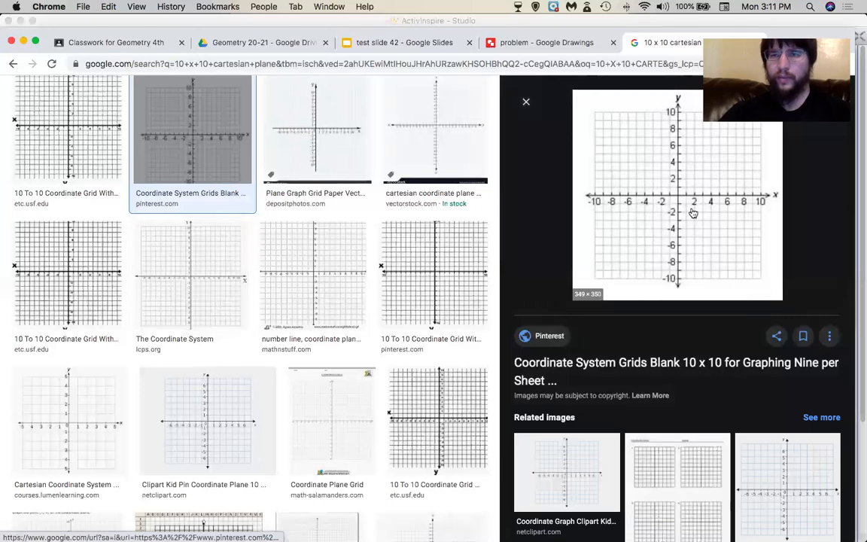
{"action": "right_click", "coordinate": [689, 198]}
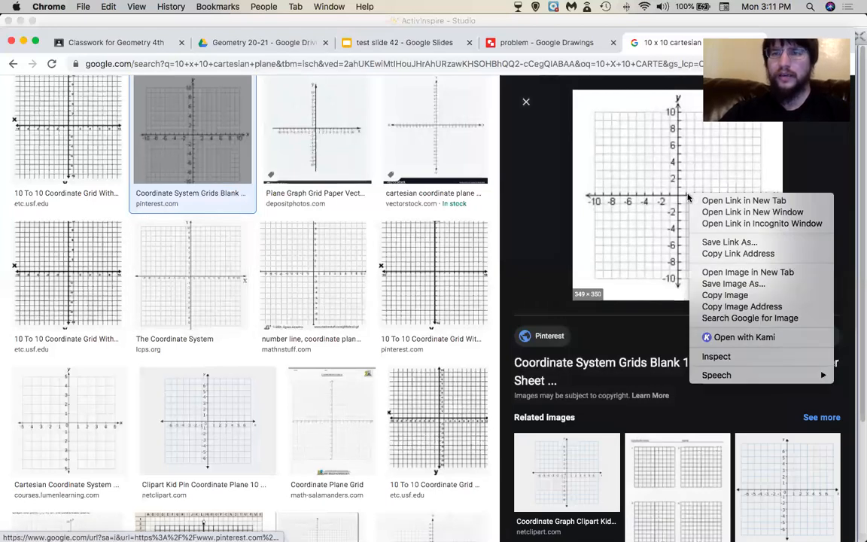
{"action": "left_click", "coordinate": [719, 295]}
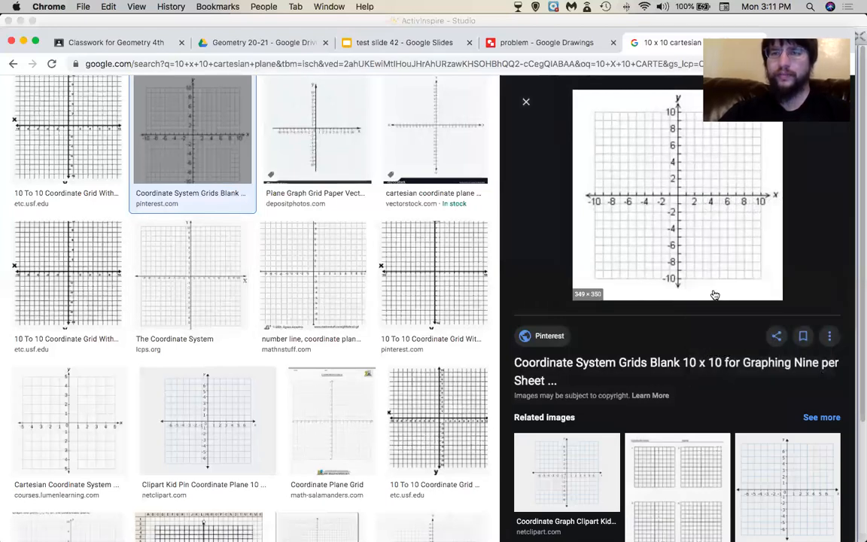
Paste the copied coordinate plane into the 'problem' drawing, nudged down and right.
{"action": "left_click", "coordinate": [581, 47]}
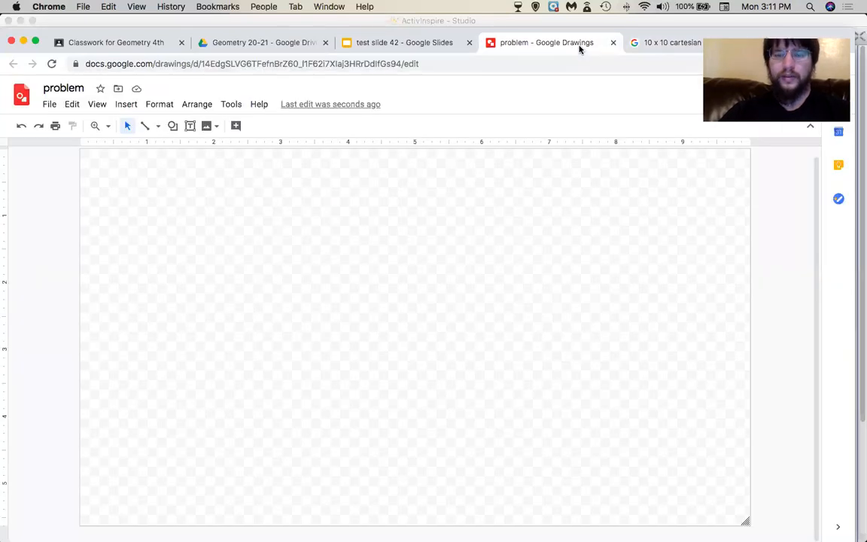
{"action": "key", "text": "super+v"}
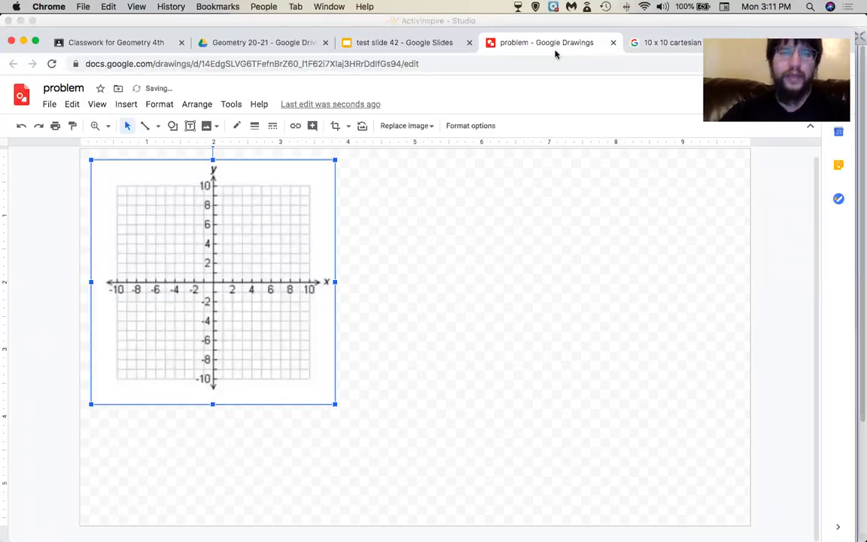
{"action": "left_click_drag", "start_coordinate": [280, 236], "coordinate": [319, 263]}
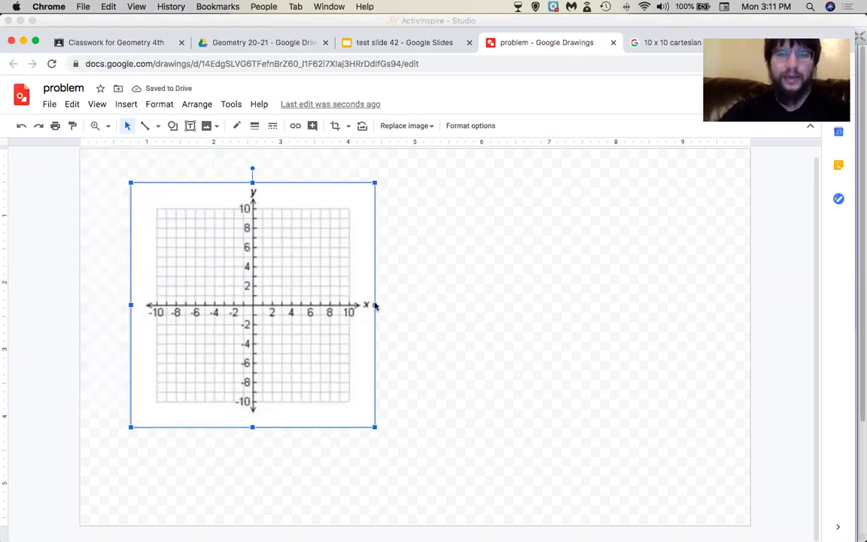
Crop the coordinate plane to the −10 to 10 grid, trimming margins and axis letters.
{"action": "left_click", "coordinate": [336, 126]}
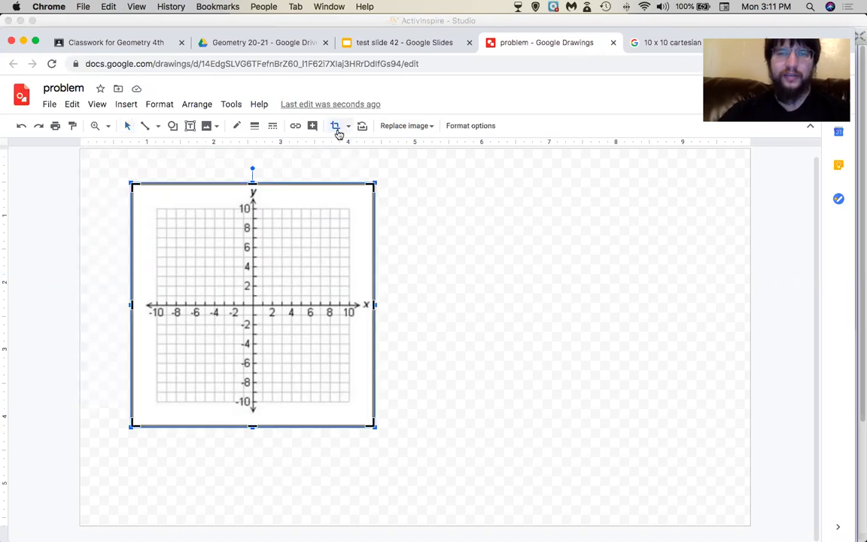
{"action": "left_click_drag", "start_coordinate": [370, 184], "coordinate": [354, 203]}
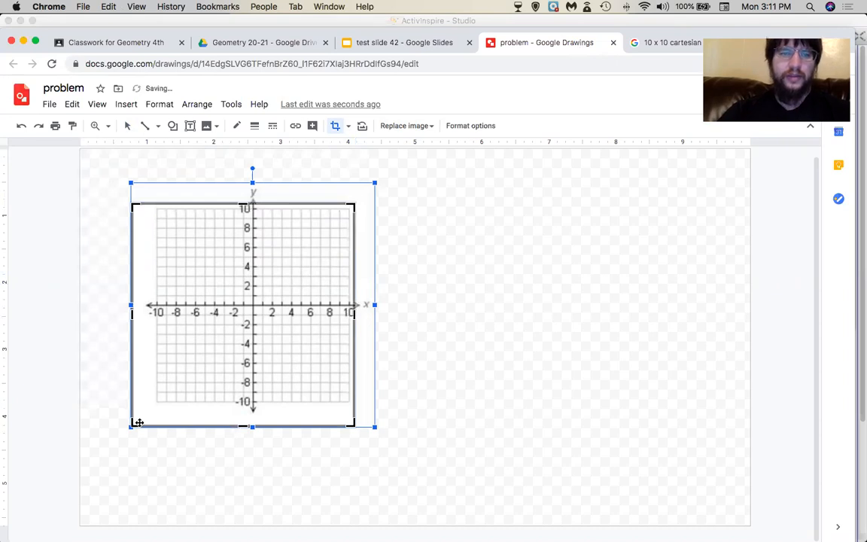
{"action": "left_click_drag", "start_coordinate": [132, 426], "coordinate": [146, 408]}
{"action": "key", "text": "Return"}
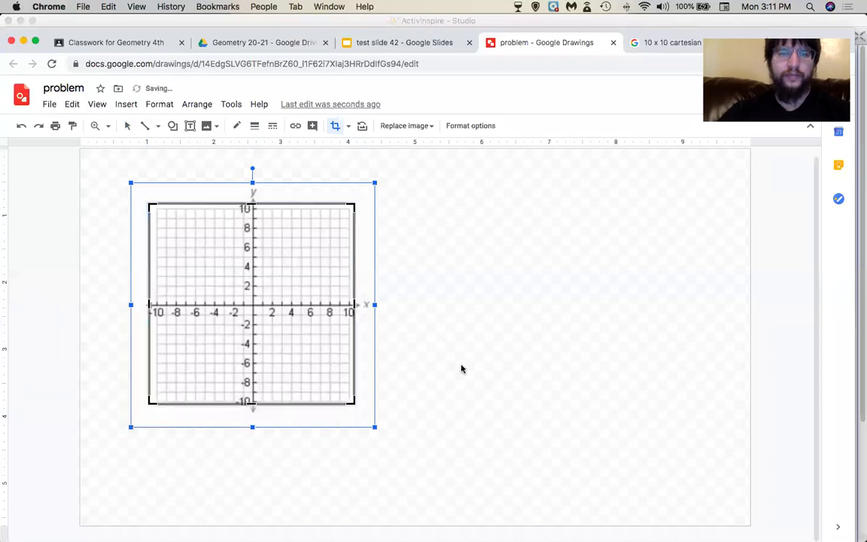
{"action": "left_click", "coordinate": [534, 392]}
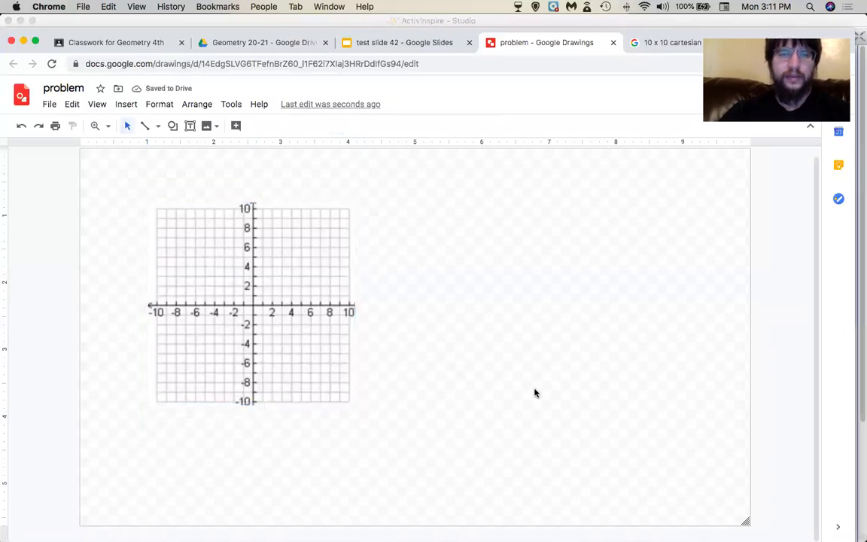
Move the cropped grid to the page's top-left corner and enlarge it.
{"action": "left_click", "coordinate": [251, 332]}
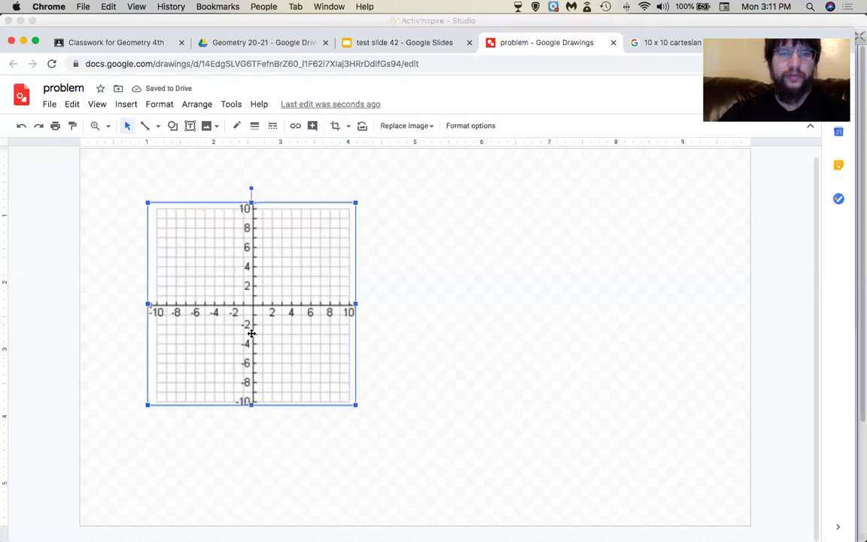
{"action": "left_click_drag", "start_coordinate": [304, 326], "coordinate": [236, 273]}
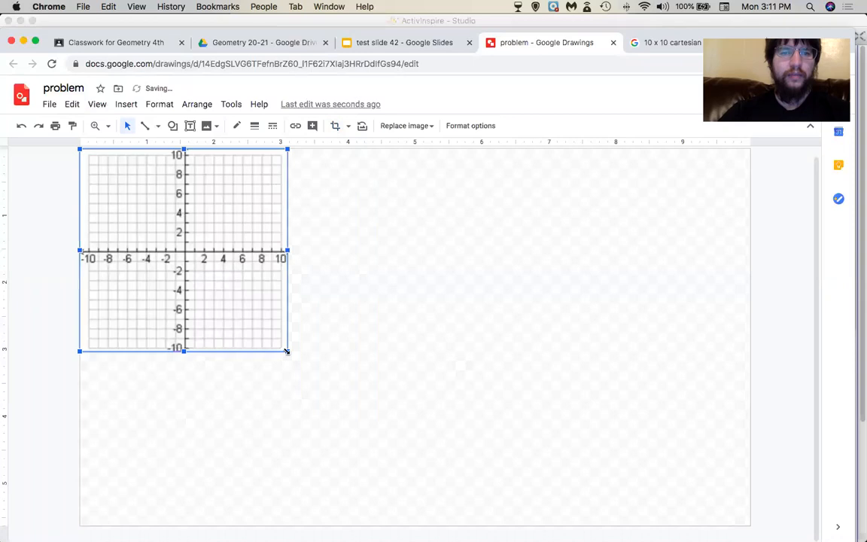
{"action": "left_click_drag", "start_coordinate": [348, 384], "coordinate": [388, 394]}
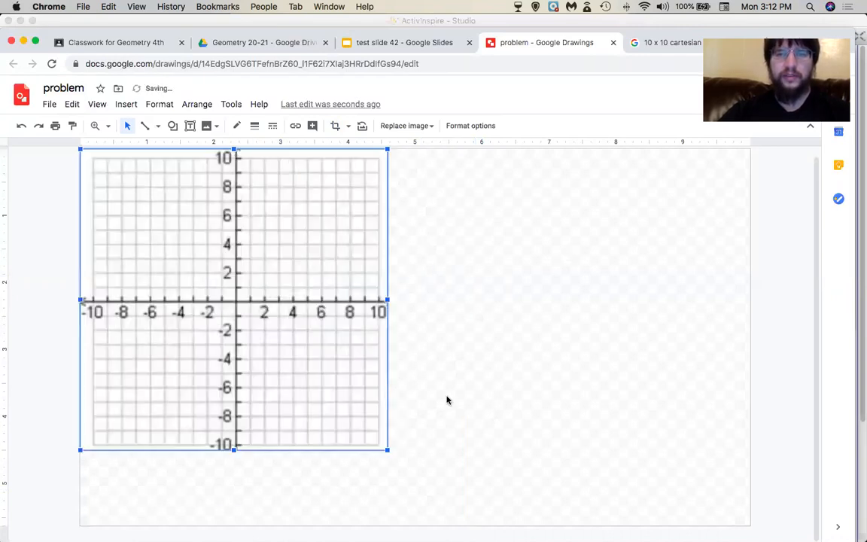
{"action": "left_click_drag", "start_coordinate": [388, 450], "coordinate": [476, 525]}
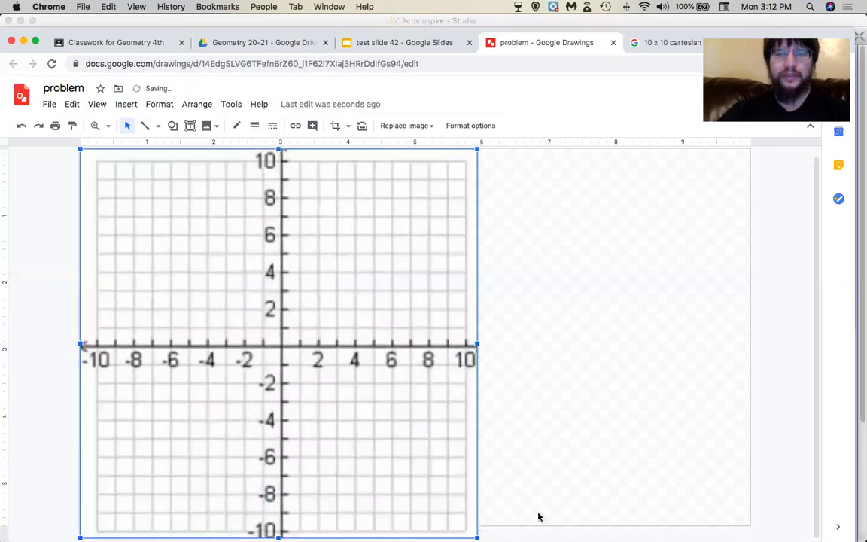
{"action": "left_click_drag", "start_coordinate": [477, 537], "coordinate": [460, 525]}
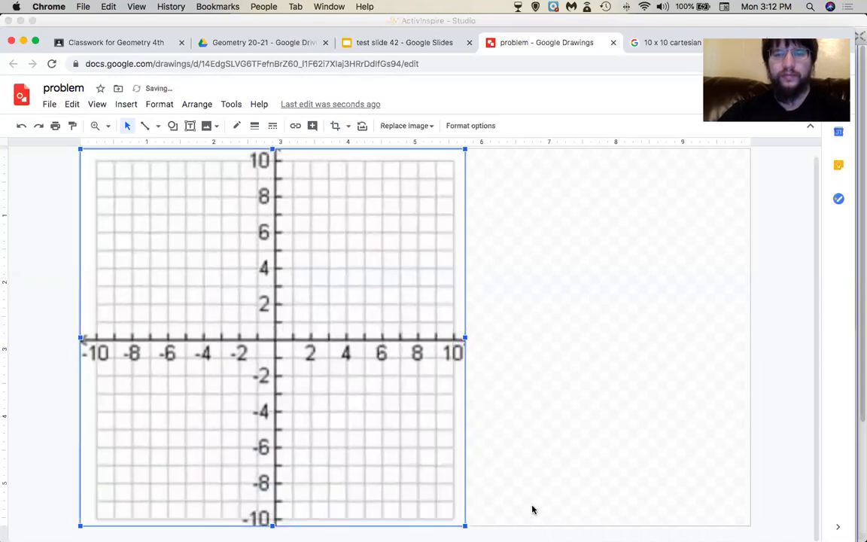
{"action": "left_click", "coordinate": [532, 508]}
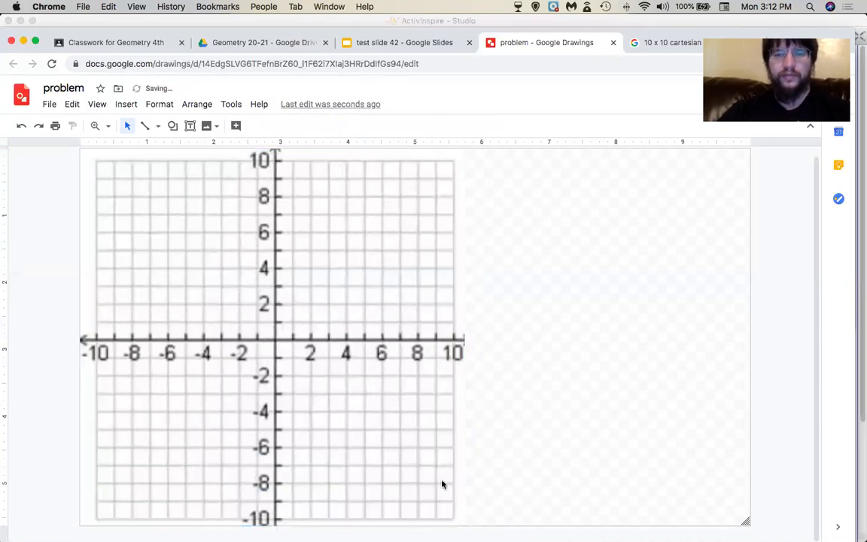
Shrink the grid slightly and move it lower on the page.
{"action": "left_click", "coordinate": [422, 286]}
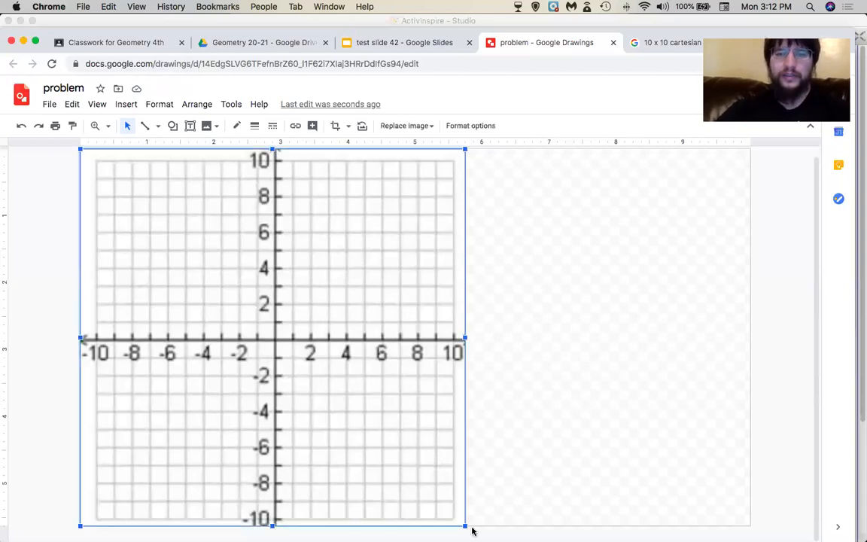
{"action": "left_click_drag", "start_coordinate": [465, 524], "coordinate": [411, 478]}
{"action": "left_click_drag", "start_coordinate": [360, 393], "coordinate": [358, 439]}
Create a text box at the top-left, above the grid.
{"action": "left_click", "coordinate": [190, 125]}
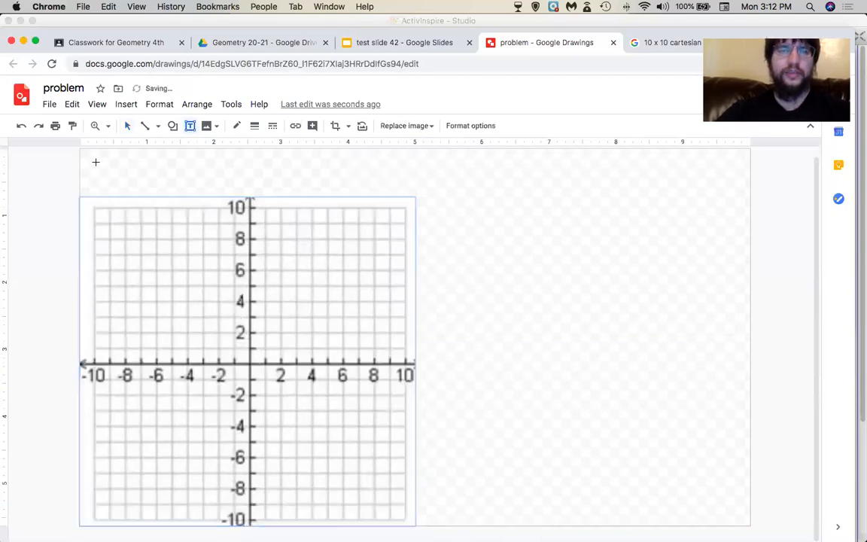
{"action": "left_click", "coordinate": [98, 163]}
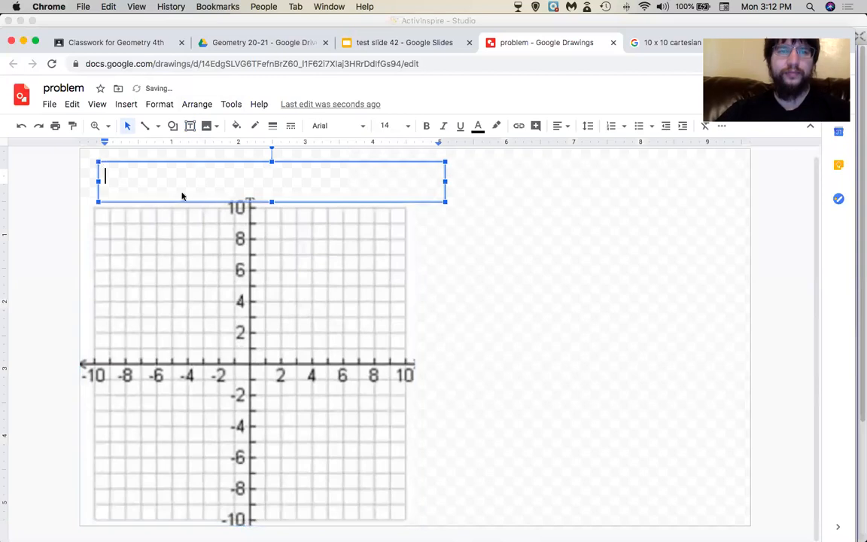
{"action": "left_click", "coordinate": [458, 231]}
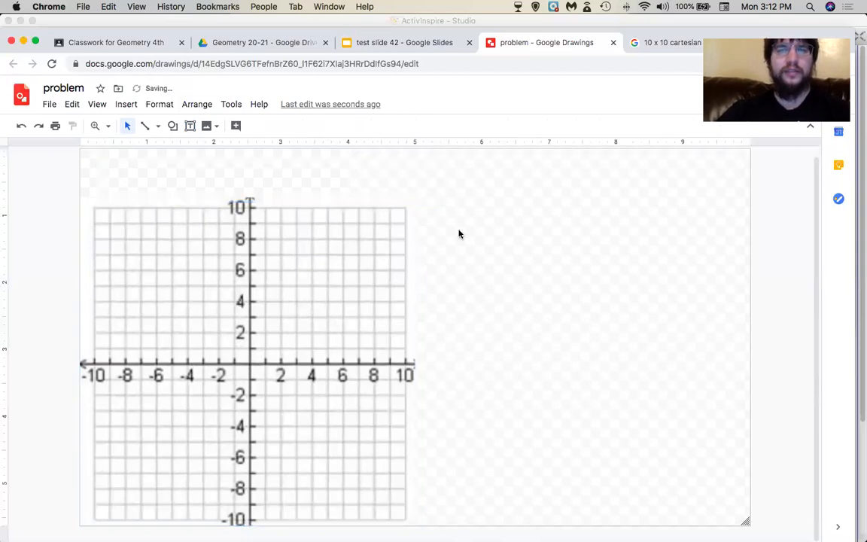
{"action": "left_click", "coordinate": [108, 161]}
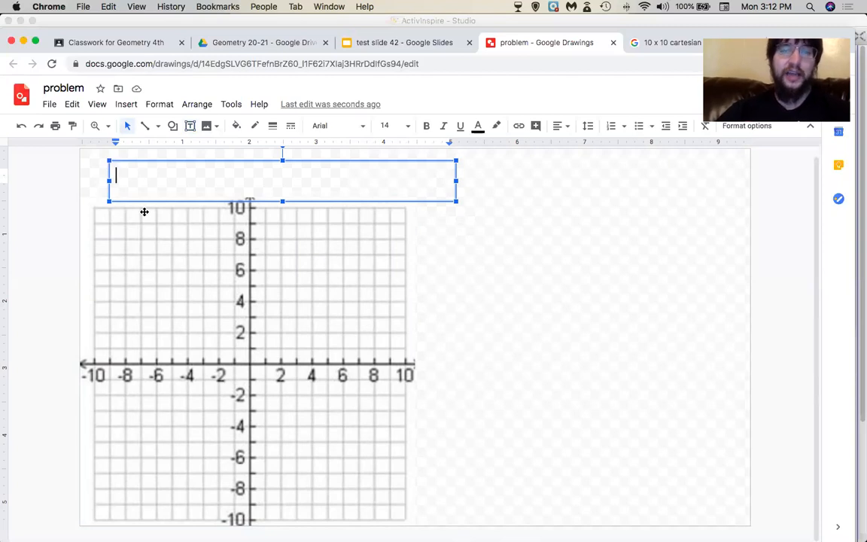
Type 'Graph the following linear equation and give the pertenant in' into the text box.
{"action": "type", "text": "GRAP"}
{"action": "key", "text": "BackSpace"}
{"action": "key", "text": "BackSpace"}
{"action": "key", "text": "BackSpace"}
{"action": "type", "text": "raph the following"}
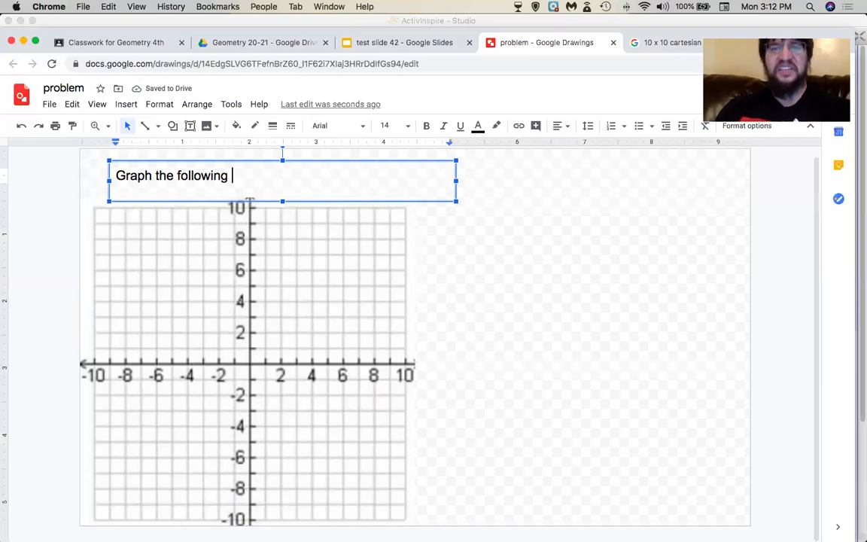
{"action": "type", "text": "linear equation and give the pertenant"}
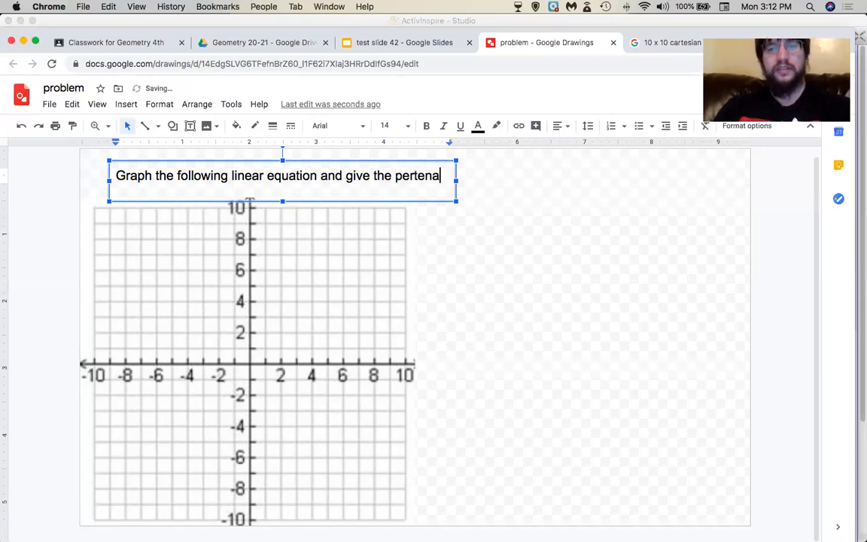
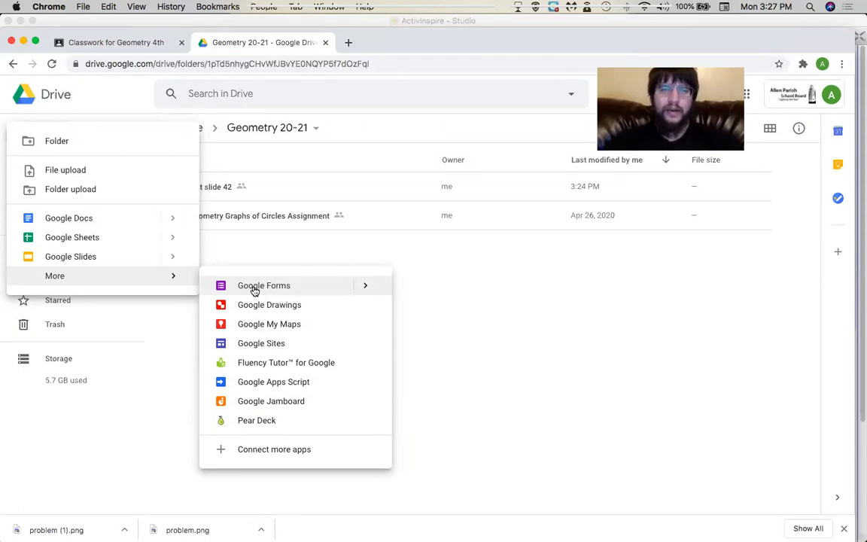
Create a blank Google Form from the Geometry 20-21 Drive folder and select its name.
{"action": "left_click", "coordinate": [253, 290]}
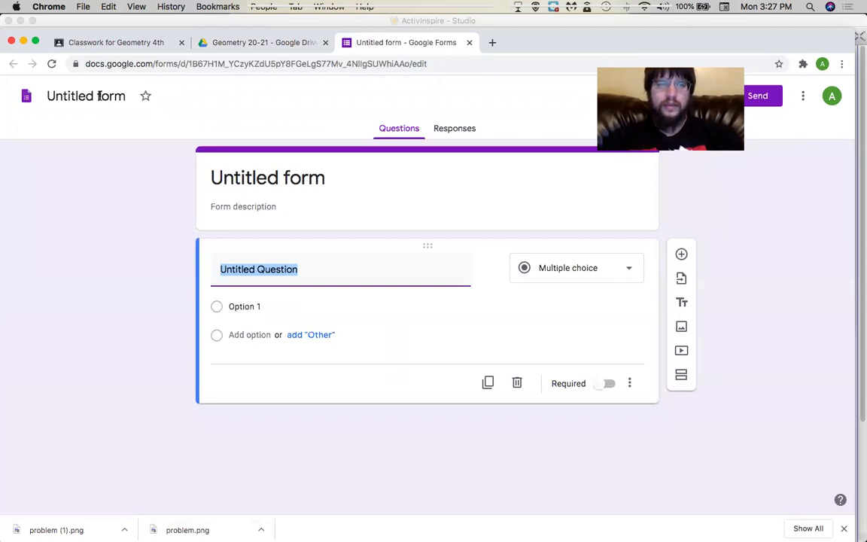
{"action": "left_click", "coordinate": [99, 96]}
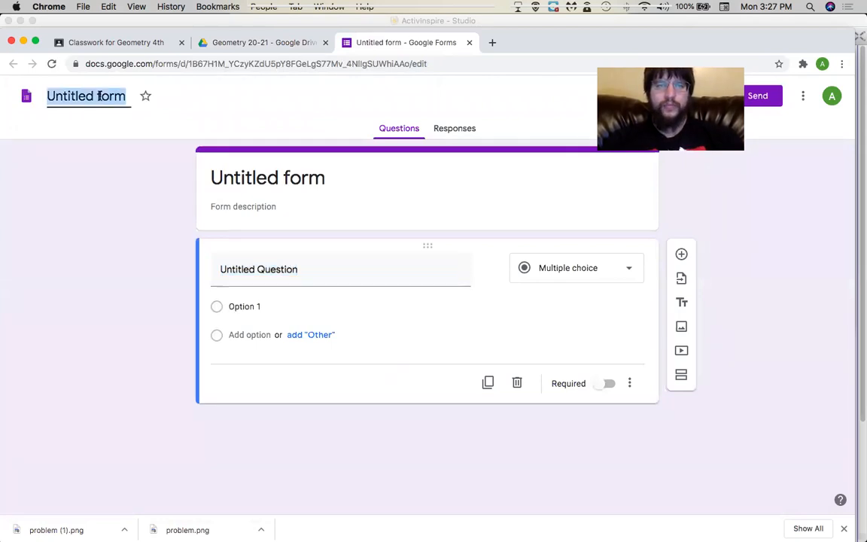
Name the form 'Quiz 42', set the header title to 'Quiz 42' as well, and open Settings.
{"action": "type", "text": "Quiz 42"}
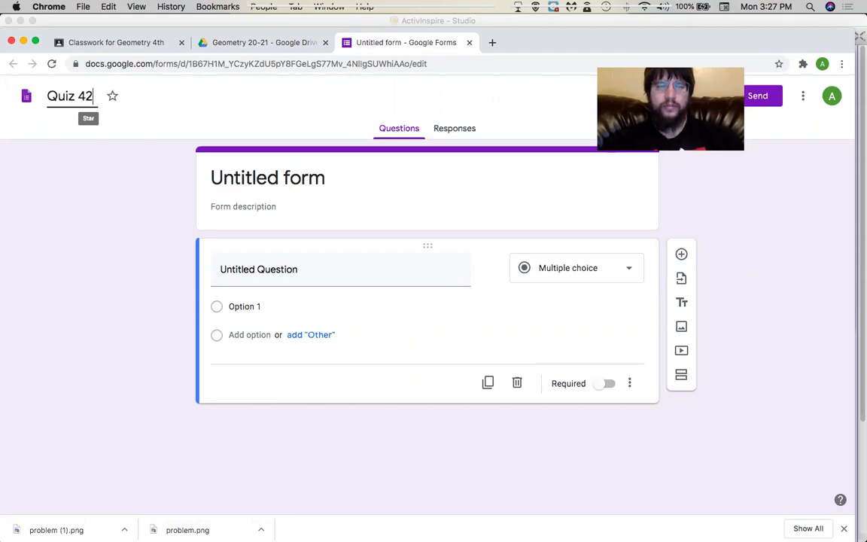
{"action": "left_click", "coordinate": [429, 176]}
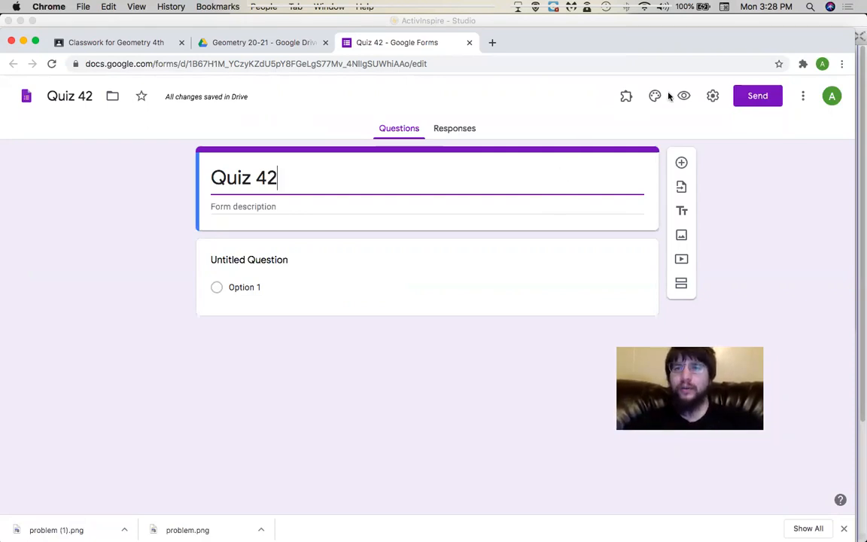
{"action": "left_click", "coordinate": [713, 97]}
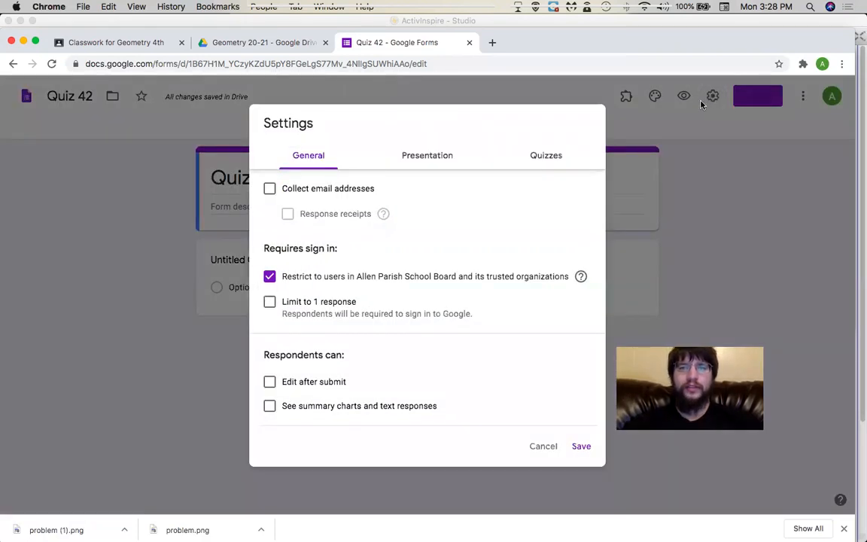
Turn on 'Make this a quiz' with grades released later, after manual review.
{"action": "left_click", "coordinate": [540, 158]}
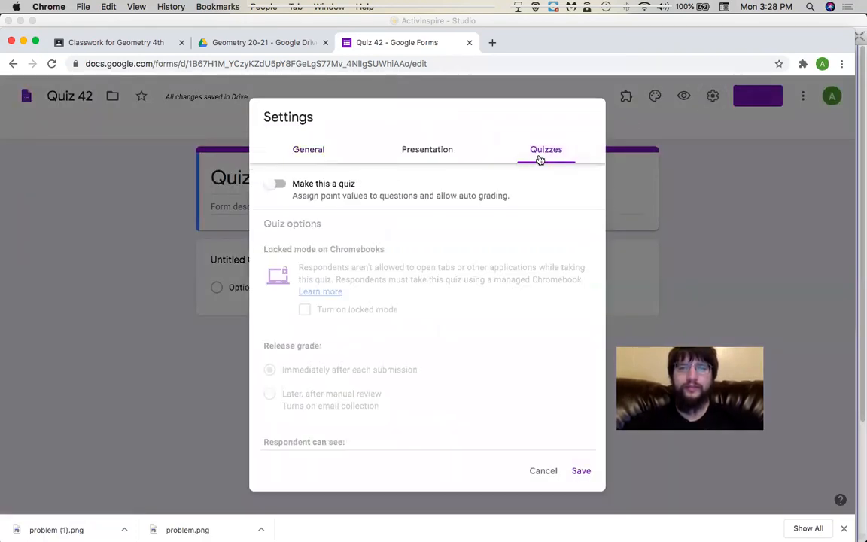
{"action": "left_click", "coordinate": [278, 184]}
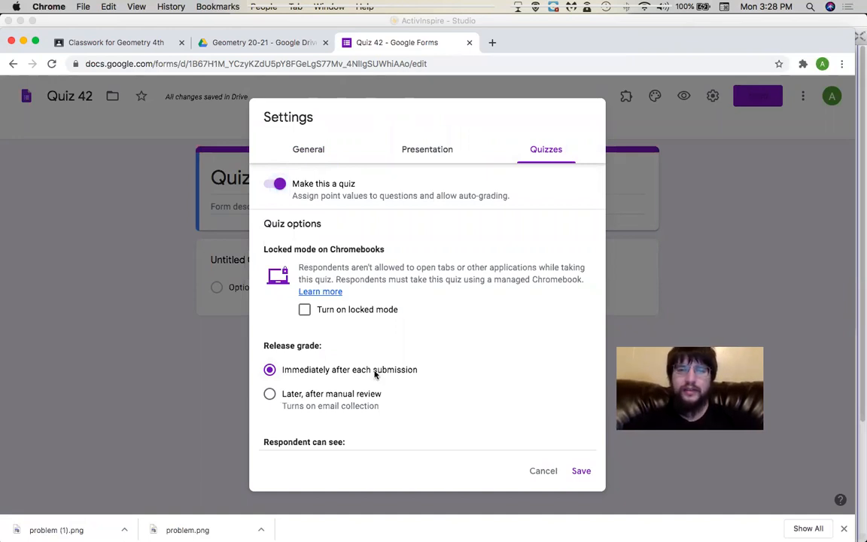
{"action": "key", "text": "Down"}
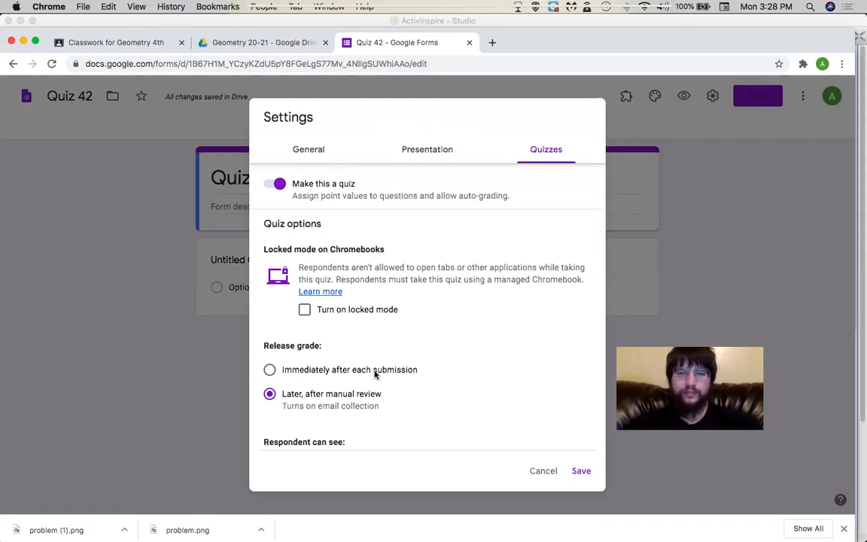
Hide missed questions, correct answers and point values from respondents.
{"action": "scroll", "coordinate": [375, 374], "scroll_direction": "down", "scroll_amount": 3}
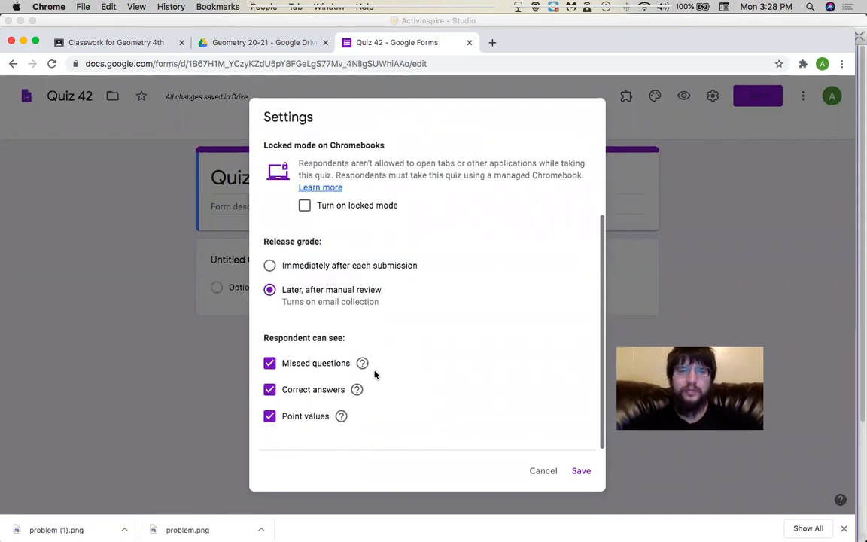
{"action": "scroll", "coordinate": [309, 337], "scroll_direction": "up", "scroll_amount": 5}
{"action": "scroll", "coordinate": [308, 338], "scroll_direction": "down", "scroll_amount": 4}
{"action": "scroll", "coordinate": [309, 338], "scroll_direction": "down", "scroll_amount": 1}
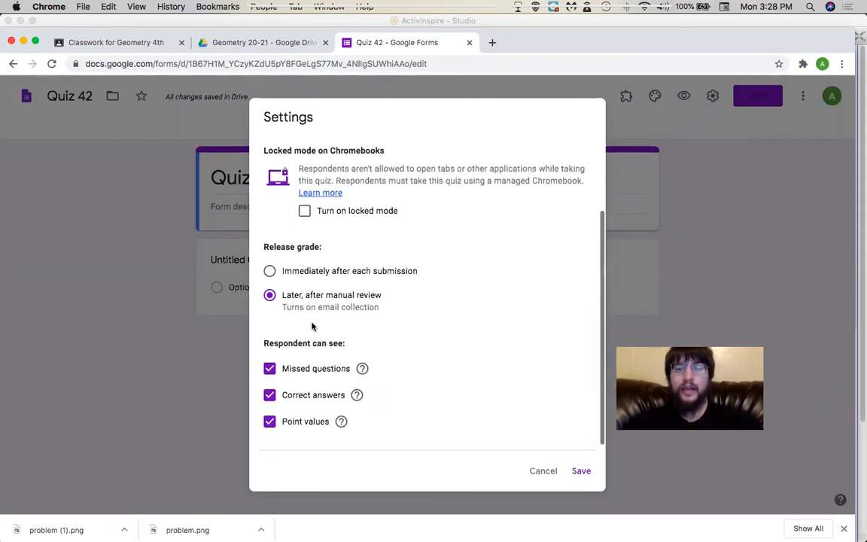
{"action": "left_click", "coordinate": [270, 368]}
{"action": "left_click", "coordinate": [270, 395]}
{"action": "left_click", "coordinate": [269, 421]}
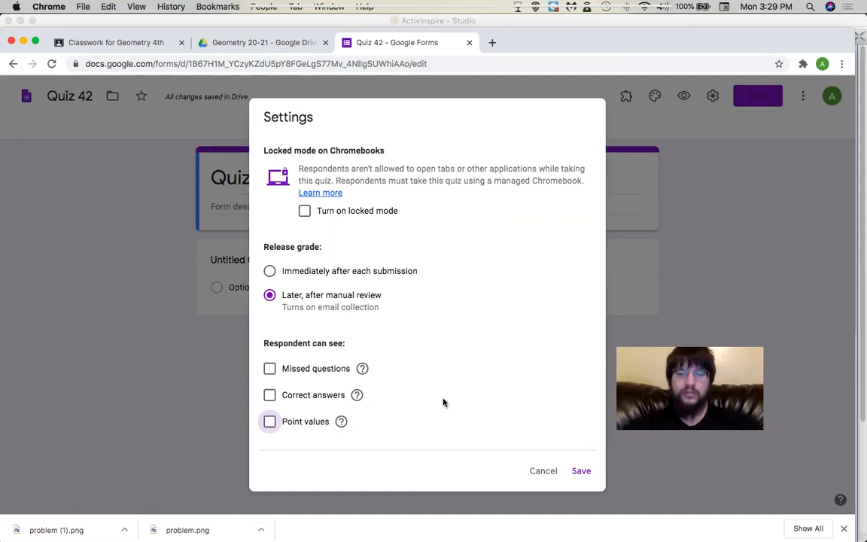
{"action": "scroll", "coordinate": [443, 414], "scroll_direction": "up", "scroll_amount": 3}
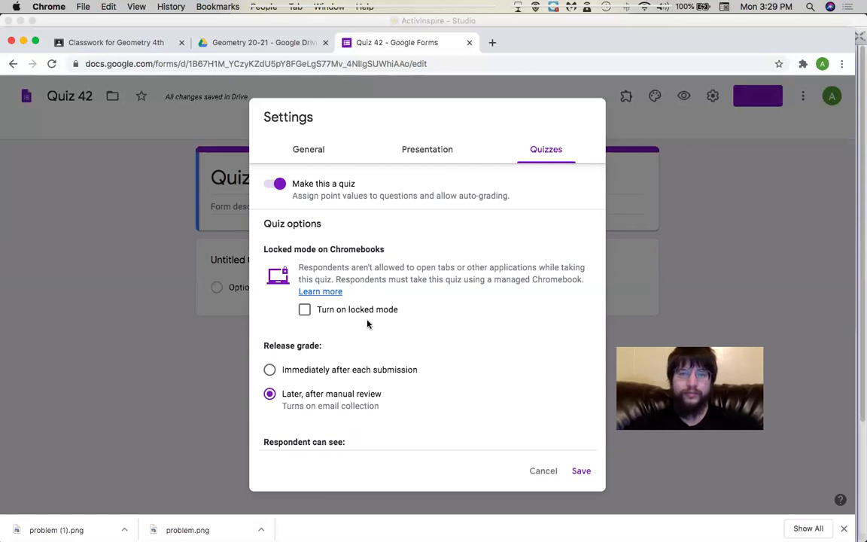
{"action": "scroll", "coordinate": [369, 324], "scroll_direction": "down", "scroll_amount": 3}
{"action": "scroll", "coordinate": [368, 301], "scroll_direction": "up", "scroll_amount": 3}
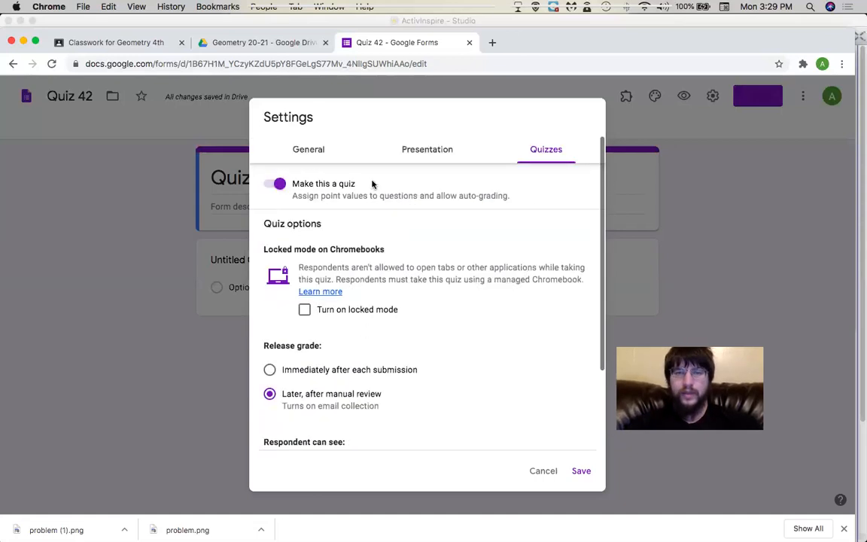
Limit respondents to 1 response, review the Presentation and Quizzes tabs, and save the settings.
{"action": "left_click", "coordinate": [423, 146]}
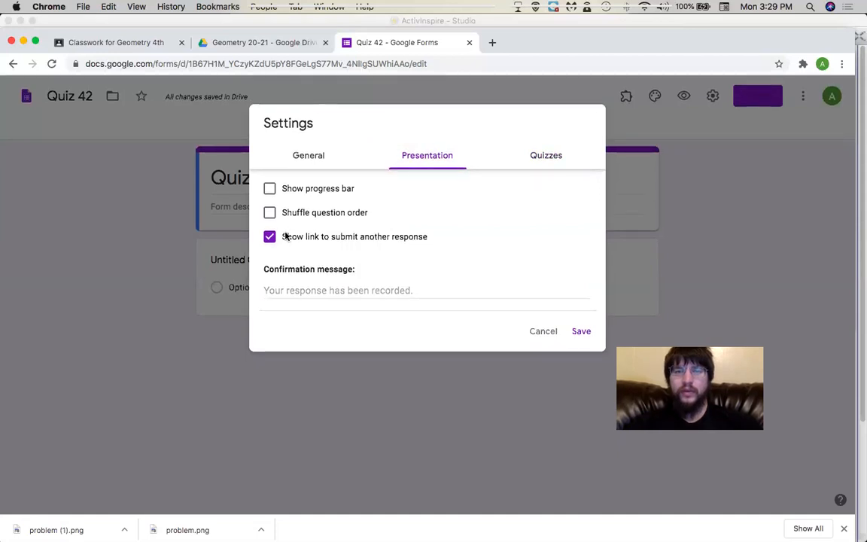
{"action": "left_click", "coordinate": [320, 157]}
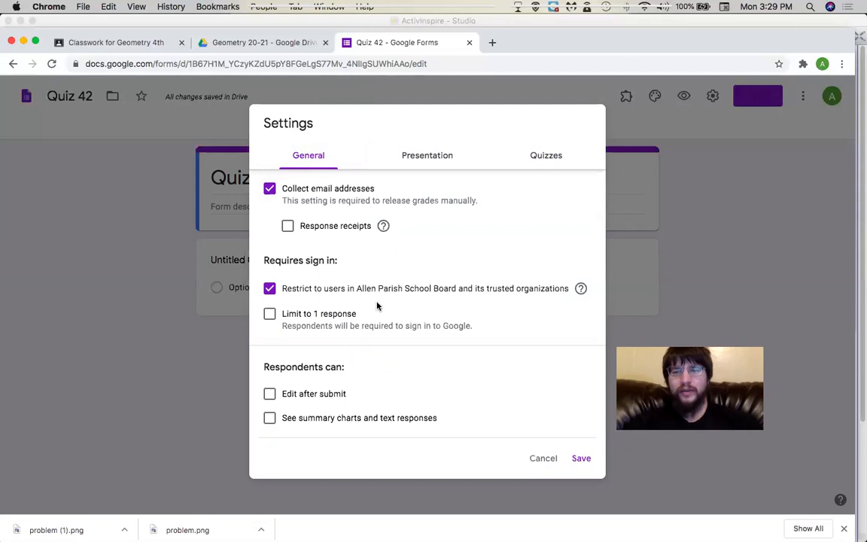
{"action": "left_click", "coordinate": [270, 315]}
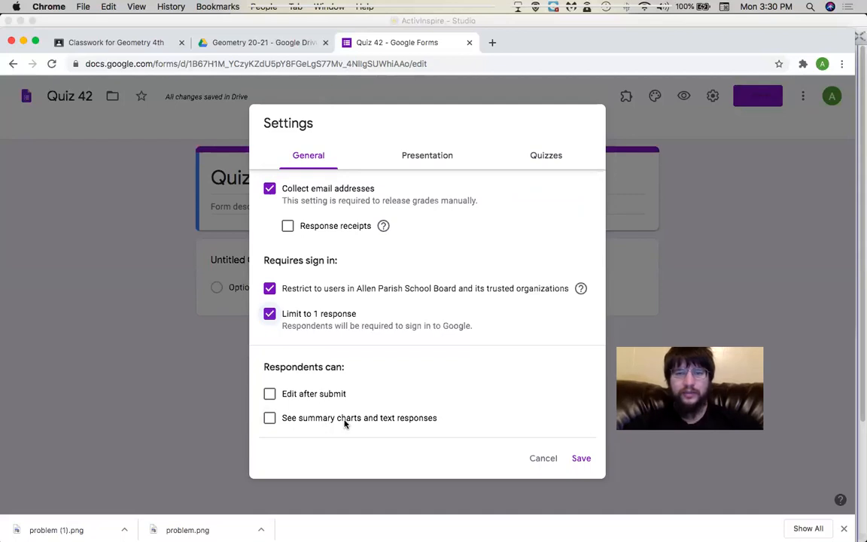
{"action": "left_click", "coordinate": [420, 167]}
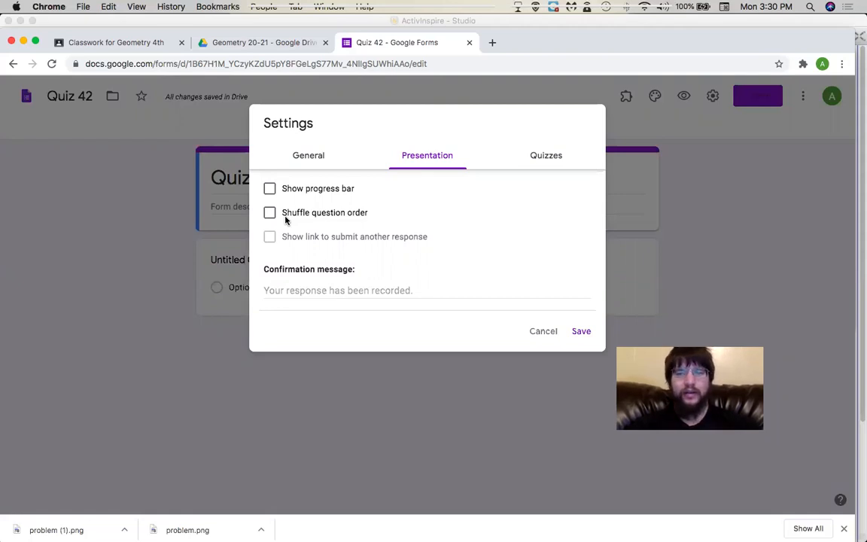
{"action": "left_click", "coordinate": [542, 165]}
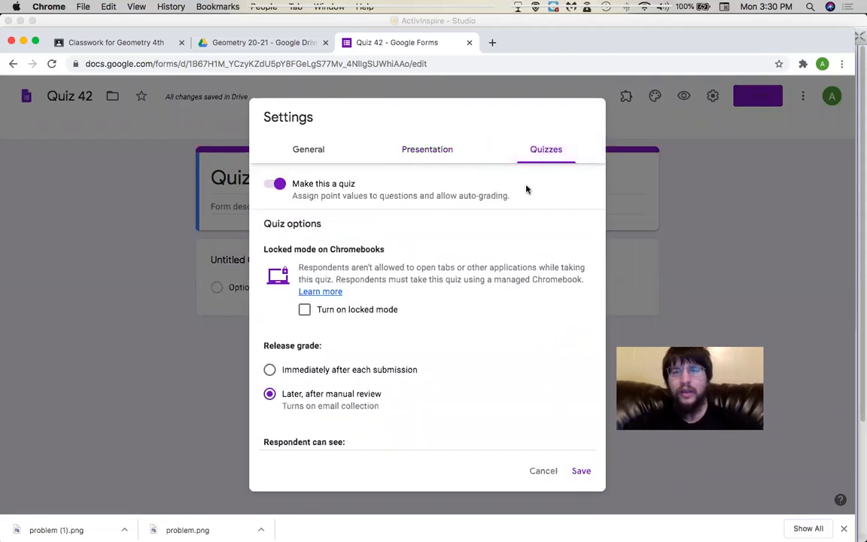
{"action": "scroll", "coordinate": [412, 362], "scroll_direction": "down", "scroll_amount": 3}
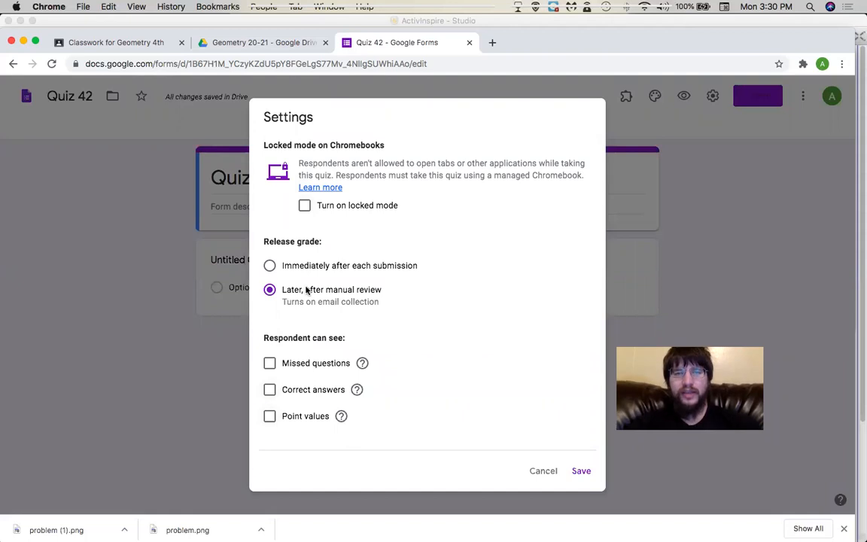
{"action": "scroll", "coordinate": [307, 291], "scroll_direction": "up", "scroll_amount": 3}
{"action": "left_click", "coordinate": [298, 155]}
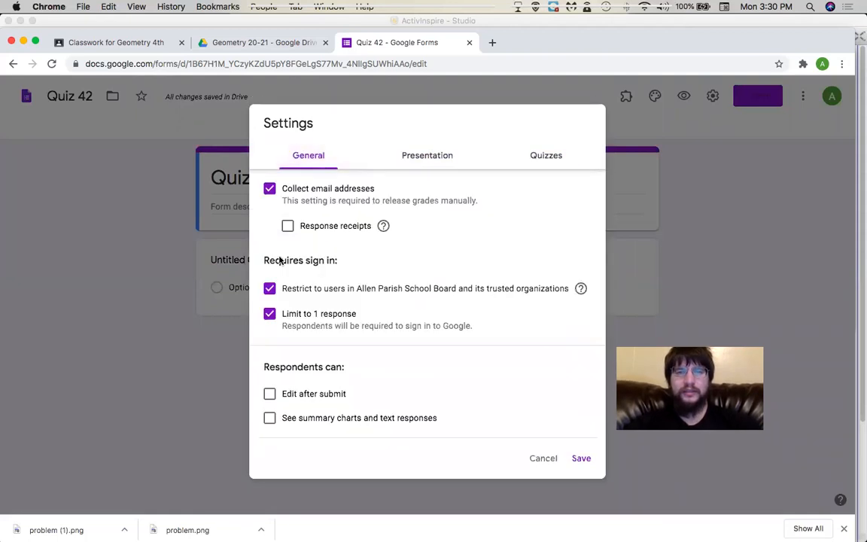
{"action": "left_click", "coordinate": [580, 460]}
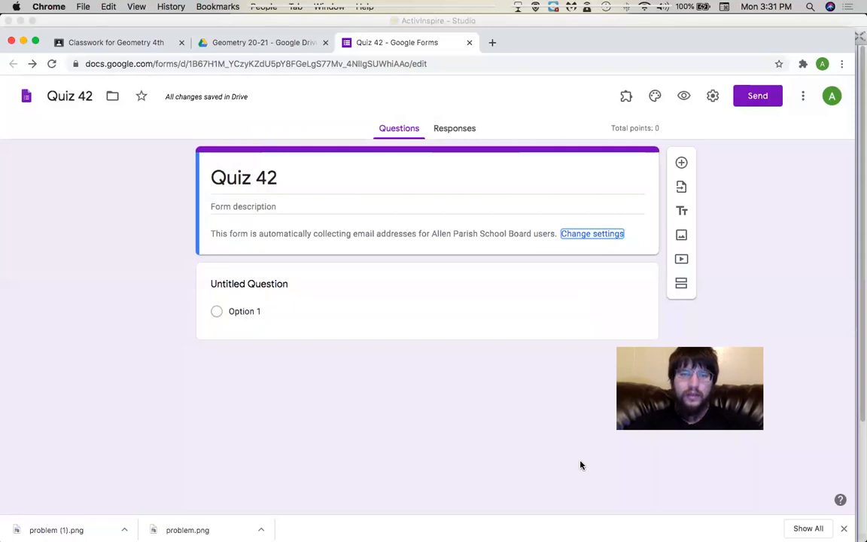
Retitle the first question 'First Name' and make it required.
{"action": "left_click", "coordinate": [304, 292]}
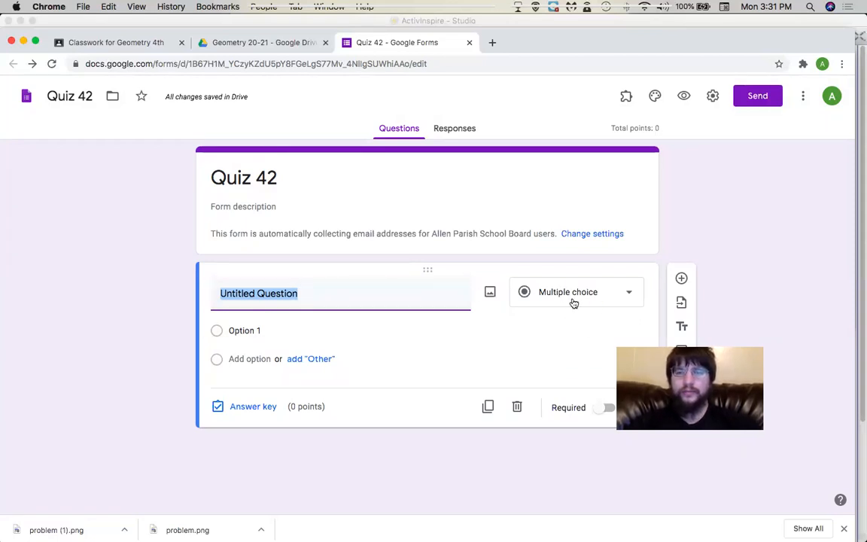
{"action": "type", "text": "First Name"}
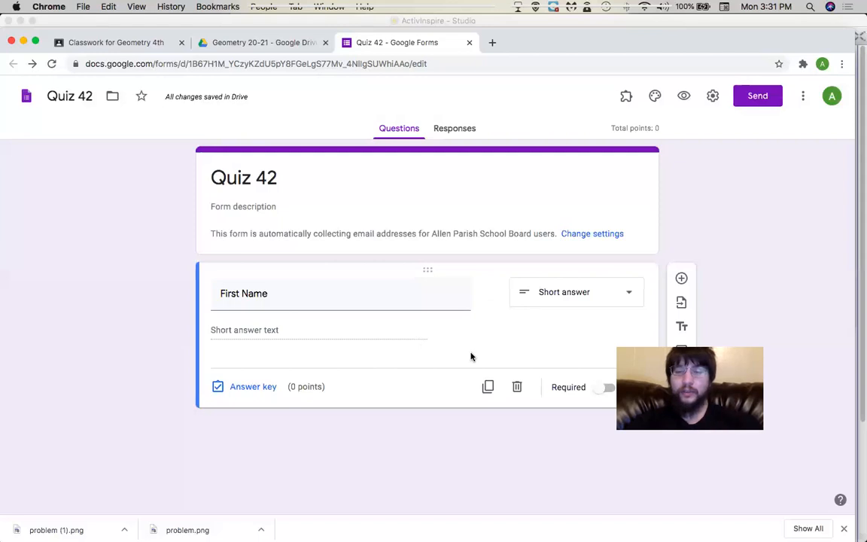
{"action": "left_click", "coordinate": [606, 388]}
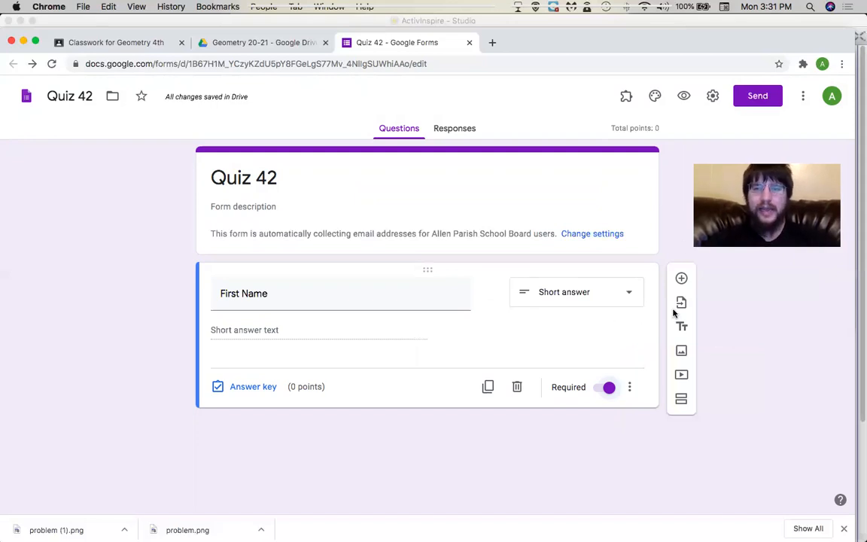
Add a required 'Last Name' question, then start another new question below it.
{"action": "left_click", "coordinate": [681, 280]}
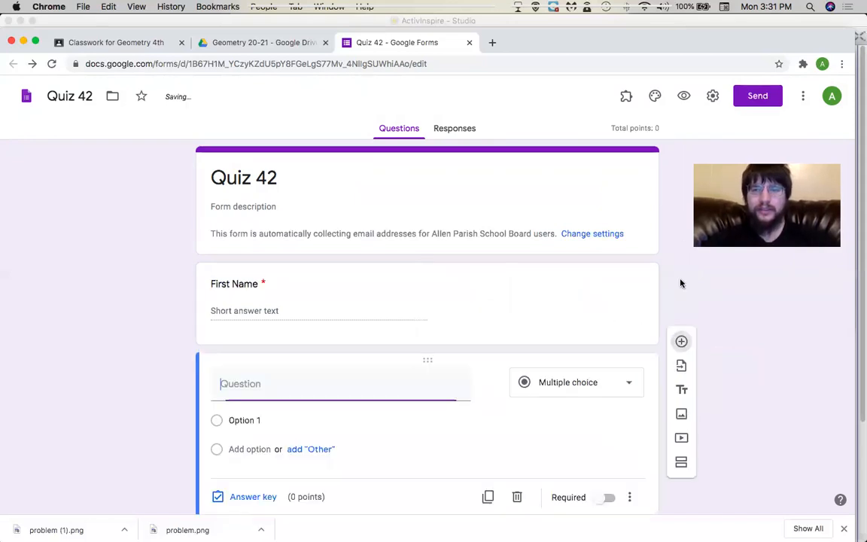
{"action": "type", "text": "Last Name"}
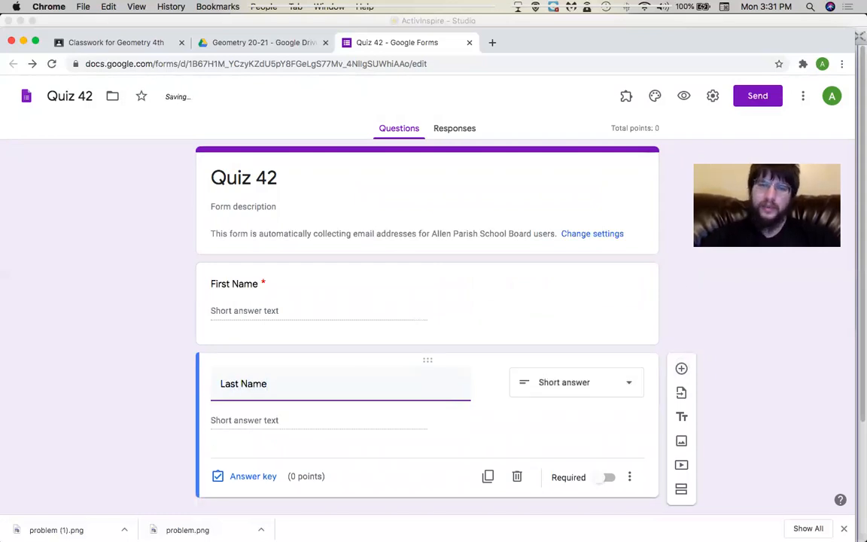
{"action": "left_click", "coordinate": [607, 478]}
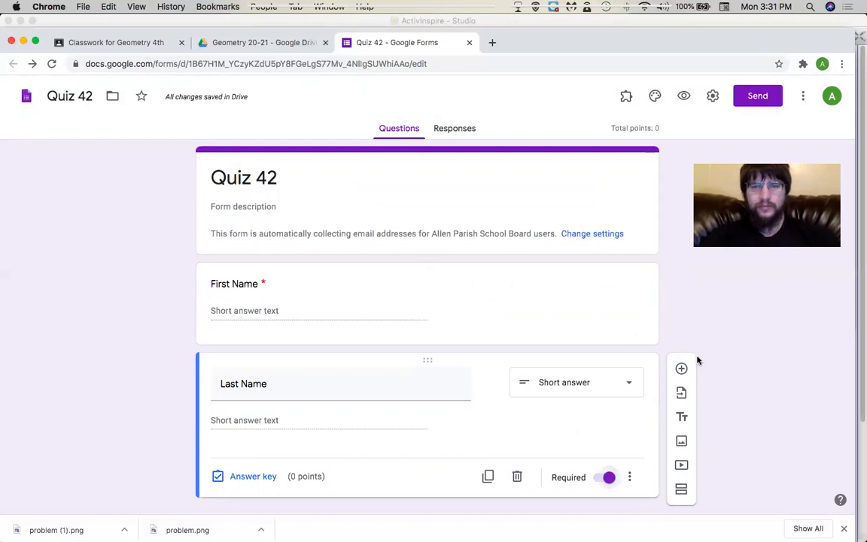
{"action": "scroll", "coordinate": [582, 400], "scroll_direction": "down", "scroll_amount": 1}
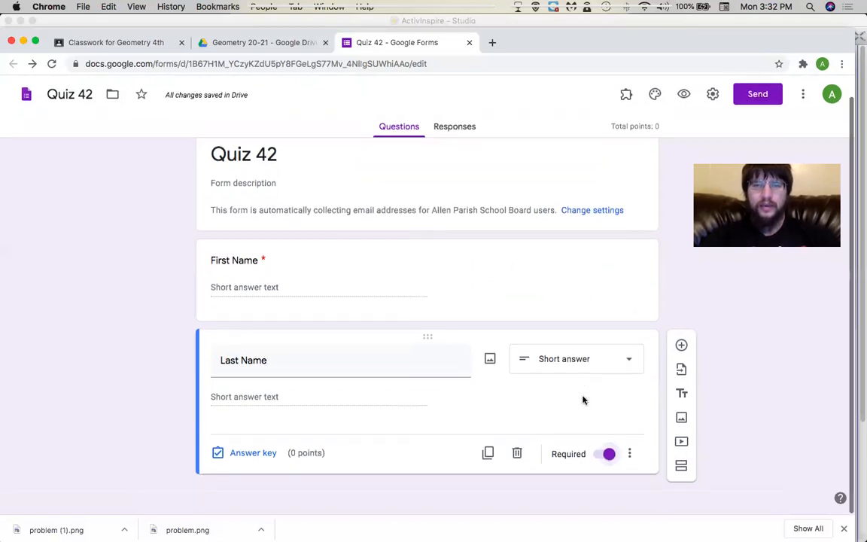
{"action": "left_click", "coordinate": [677, 349]}
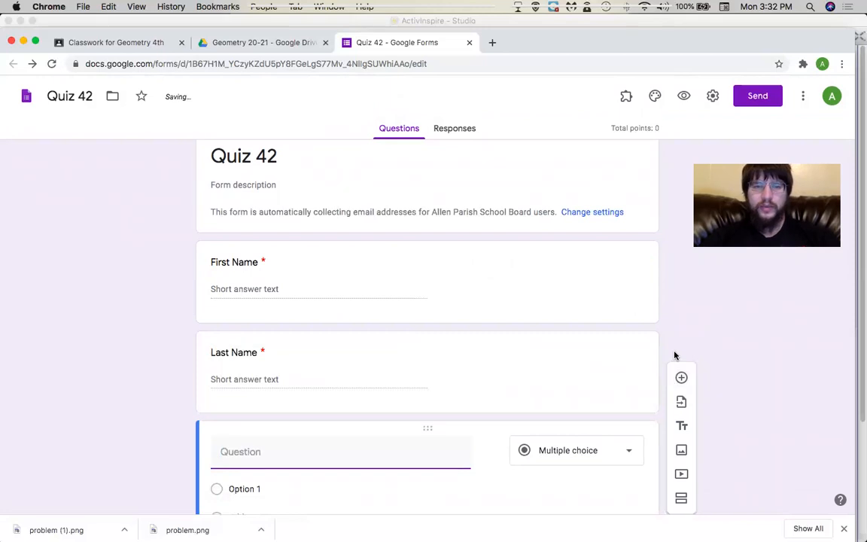
Title the new question 'Hour' and make it a dropdown with options '1st' and '5th'.
{"action": "type", "text": "Hour"}
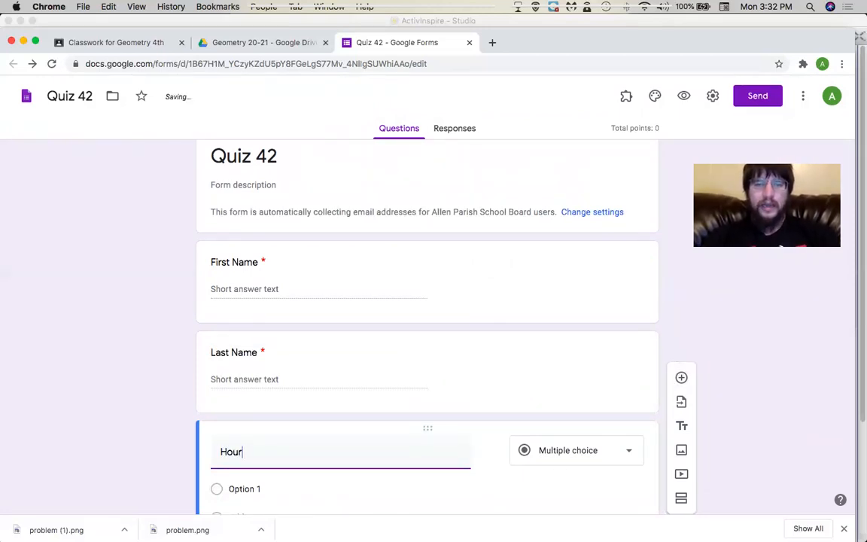
{"action": "scroll", "coordinate": [521, 406], "scroll_direction": "down", "scroll_amount": 2}
{"action": "left_click", "coordinate": [549, 384]}
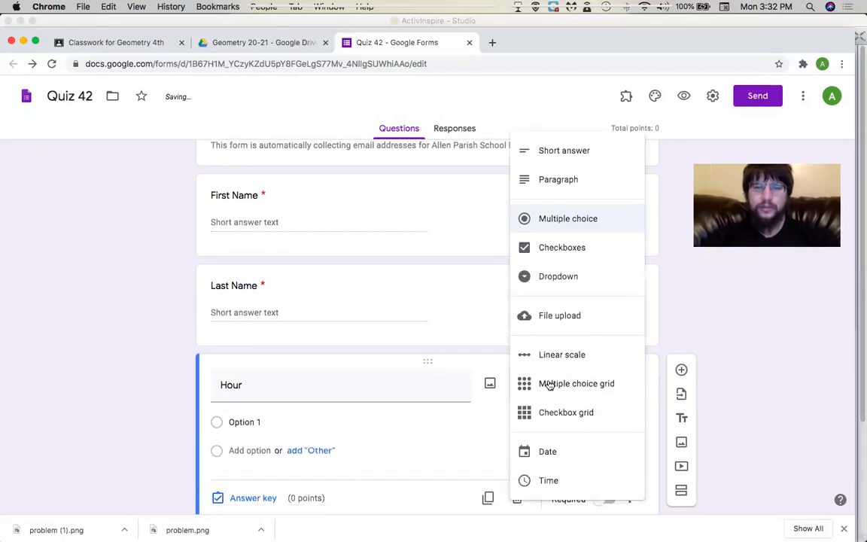
{"action": "left_click", "coordinate": [572, 279]}
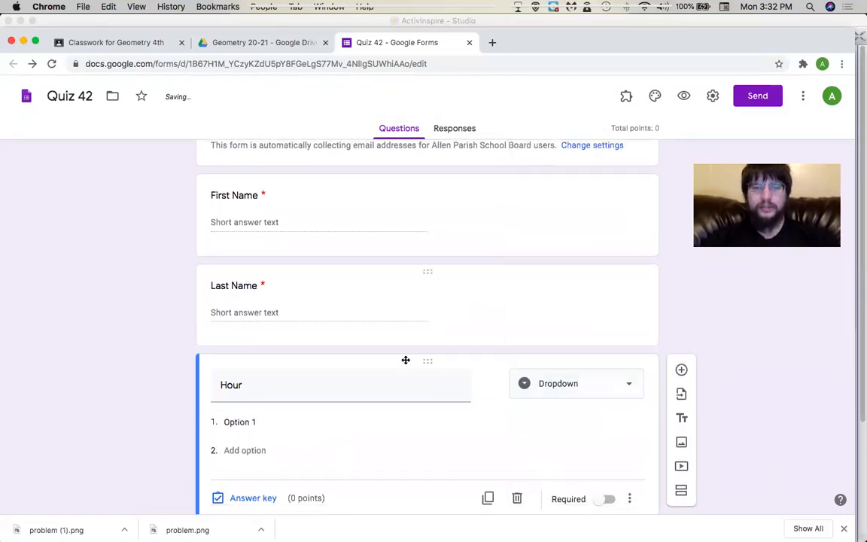
{"action": "left_click", "coordinate": [241, 421]}
{"action": "type", "text": "1st"}
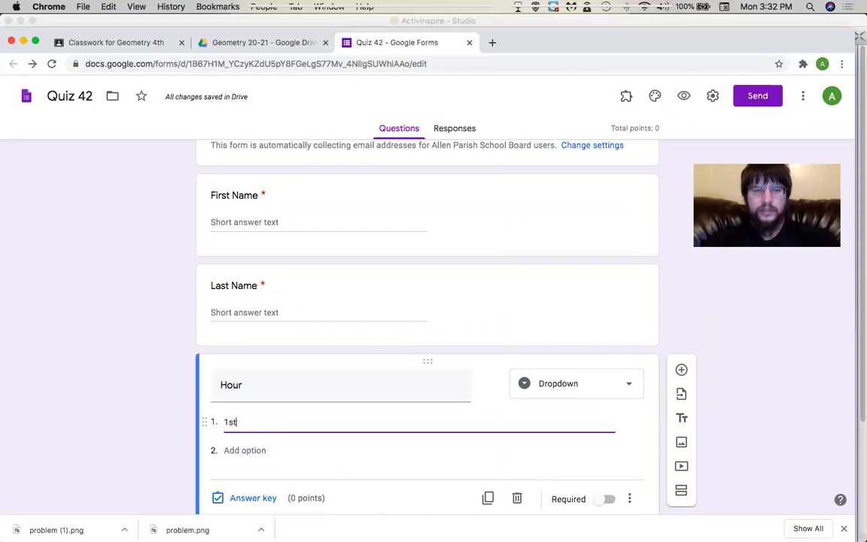
{"action": "left_click", "coordinate": [241, 450]}
{"action": "type", "text": "5th"}
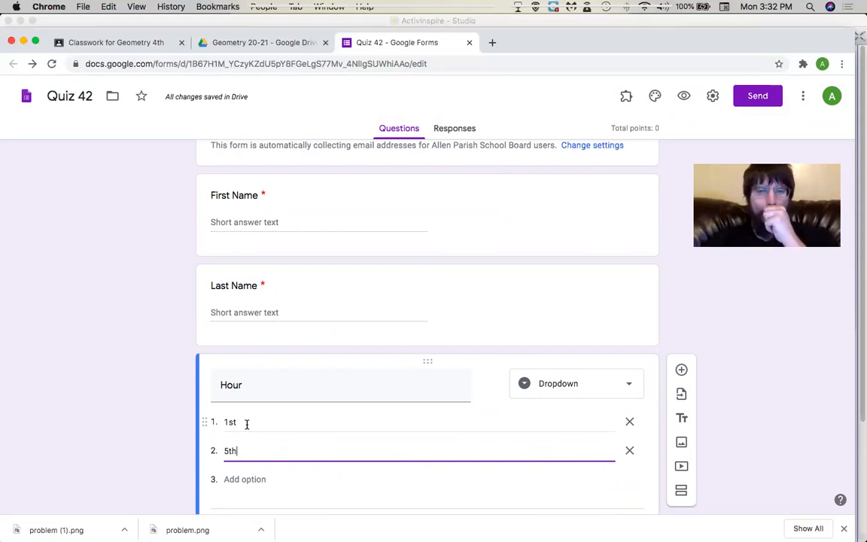
Make the Hour question required.
{"action": "scroll", "coordinate": [168, 414], "scroll_direction": "down", "scroll_amount": 2}
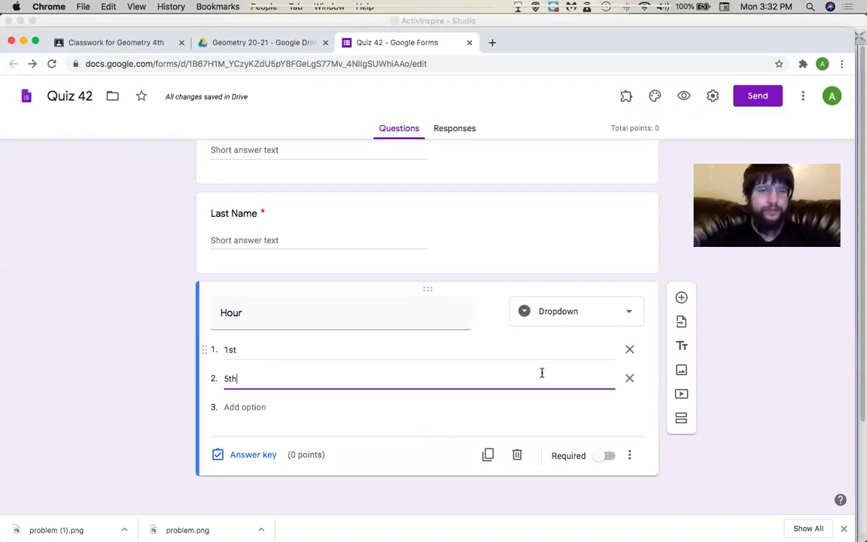
{"action": "left_click", "coordinate": [608, 456]}
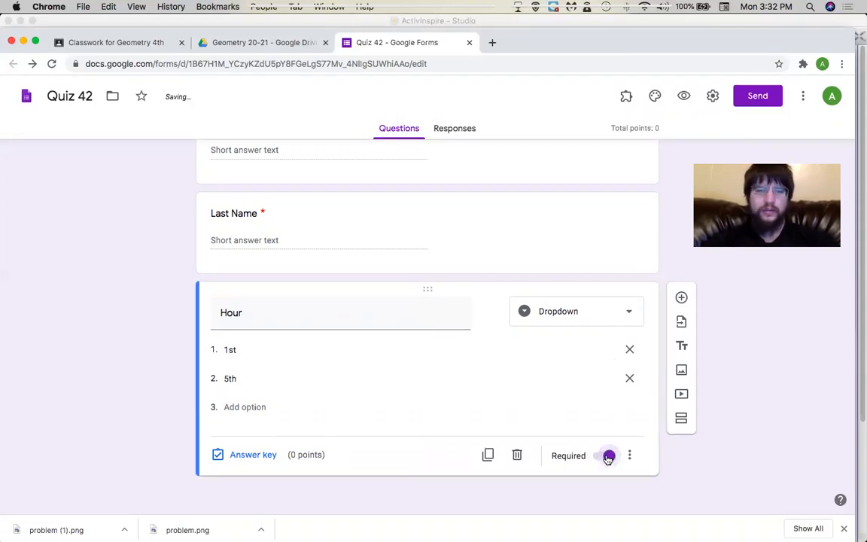
{"action": "scroll", "coordinate": [542, 386], "scroll_direction": "up", "scroll_amount": 2}
{"action": "scroll", "coordinate": [542, 387], "scroll_direction": "down", "scroll_amount": 2}
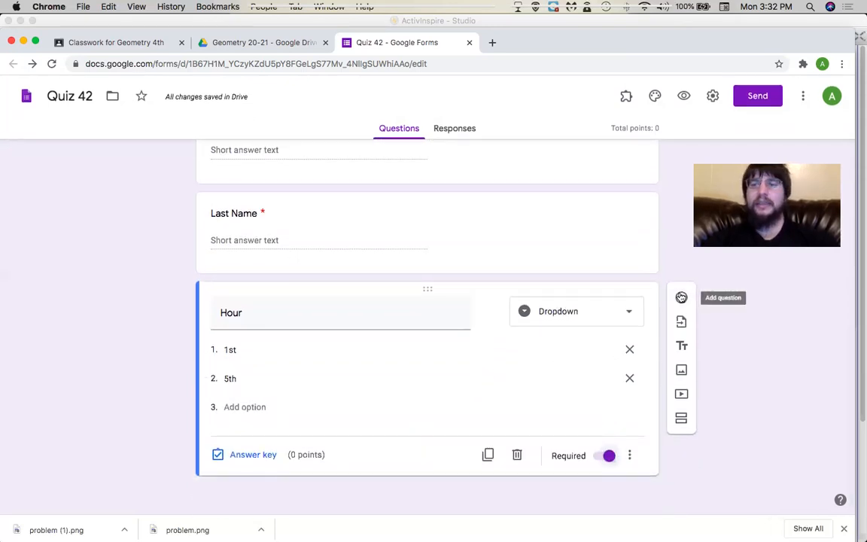
{"action": "left_click", "coordinate": [681, 297]}
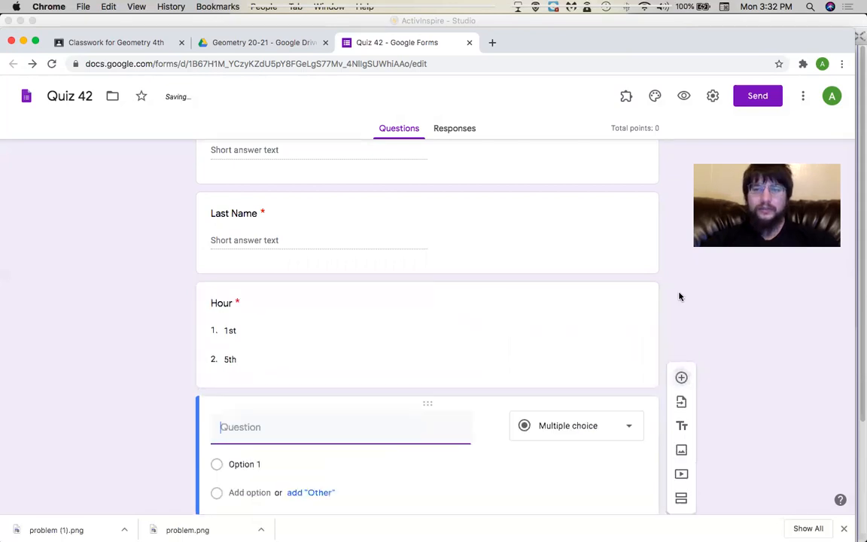
{"action": "type", "text": "i"}
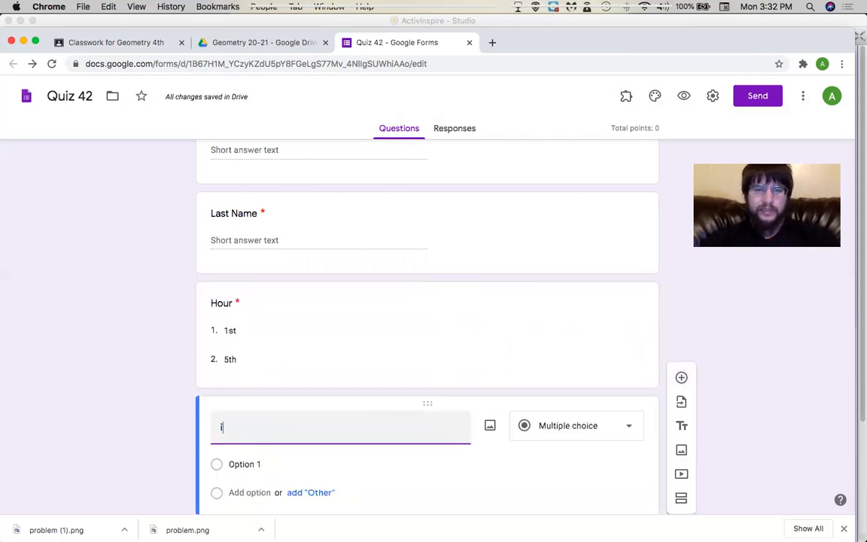
{"action": "type", "text": "s 2 + 2"}
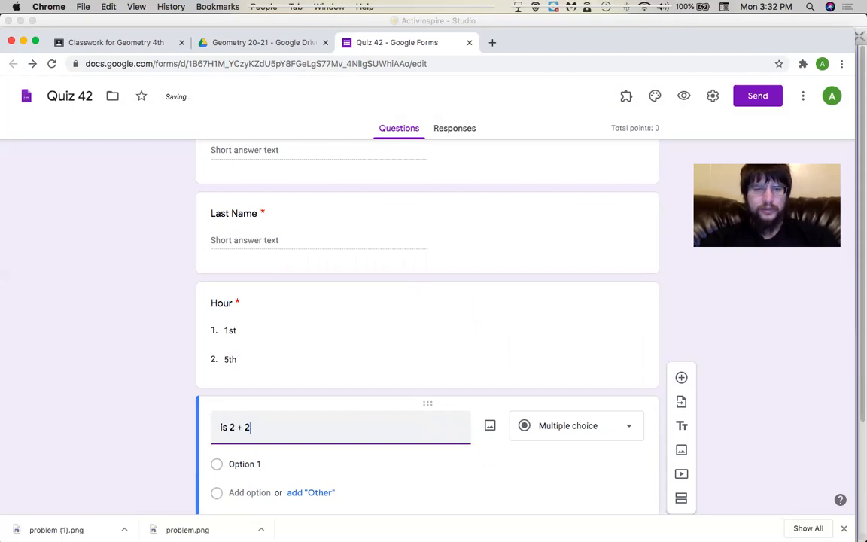
{"action": "type", "text": " a stati"}
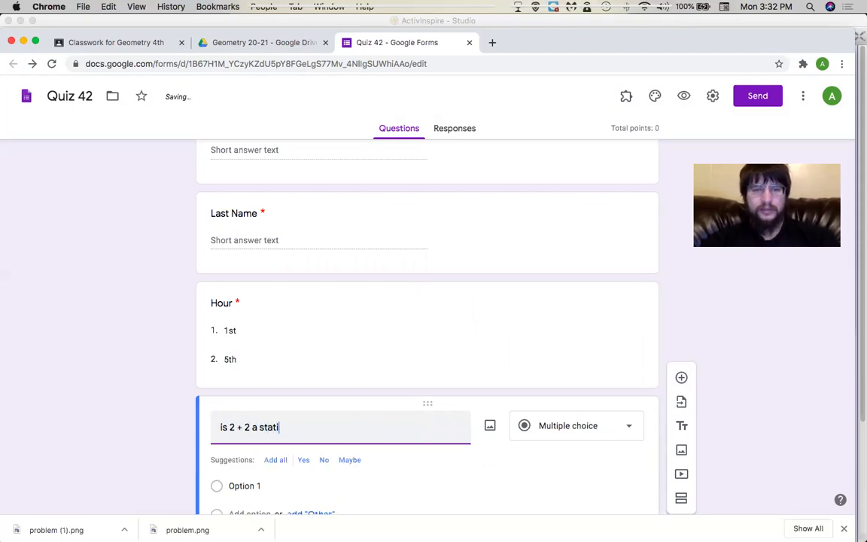
{"action": "type", "text": "sti"}
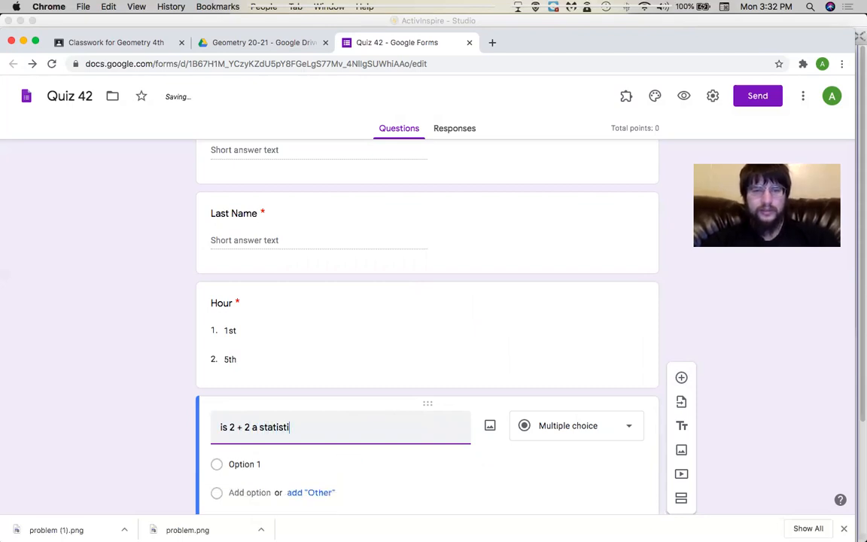
{"action": "type", "text": "cal question"}
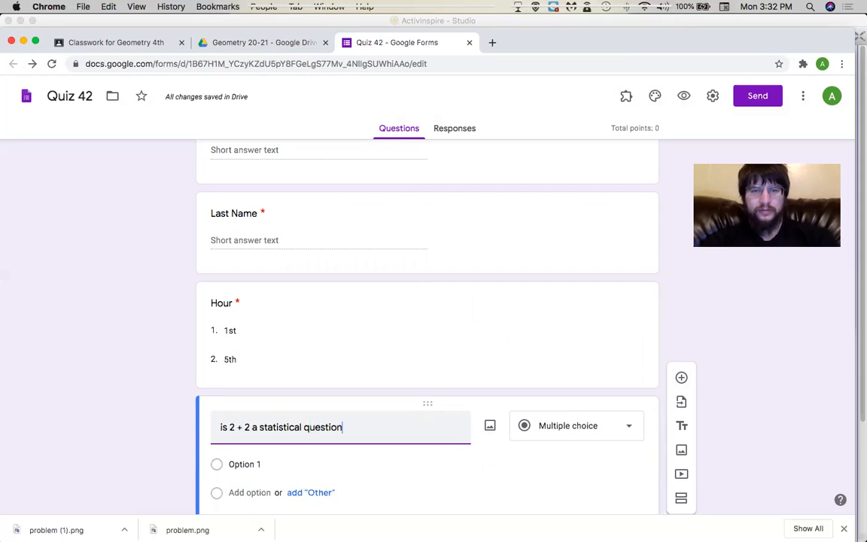
{"action": "scroll", "coordinate": [354, 435], "scroll_direction": "down", "scroll_amount": 3}
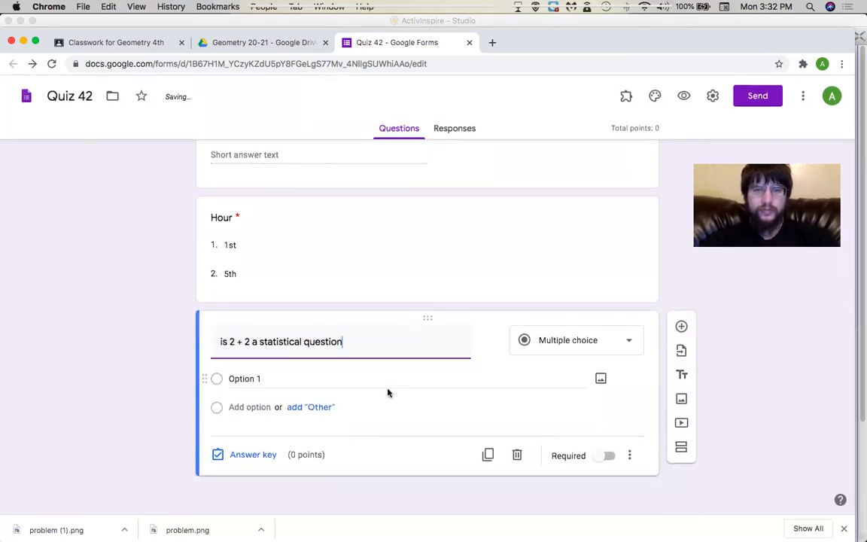
{"action": "left_click", "coordinate": [541, 340]}
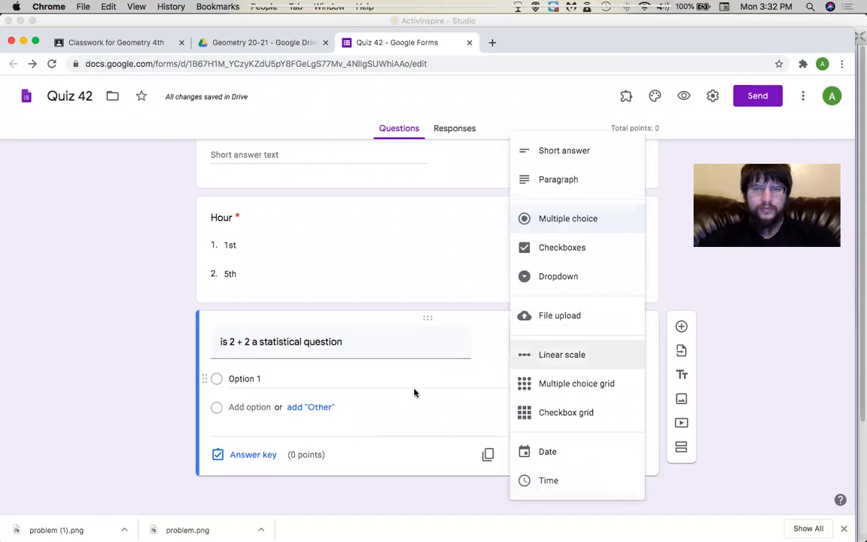
{"action": "left_click", "coordinate": [414, 389]}
{"action": "left_click", "coordinate": [536, 344]}
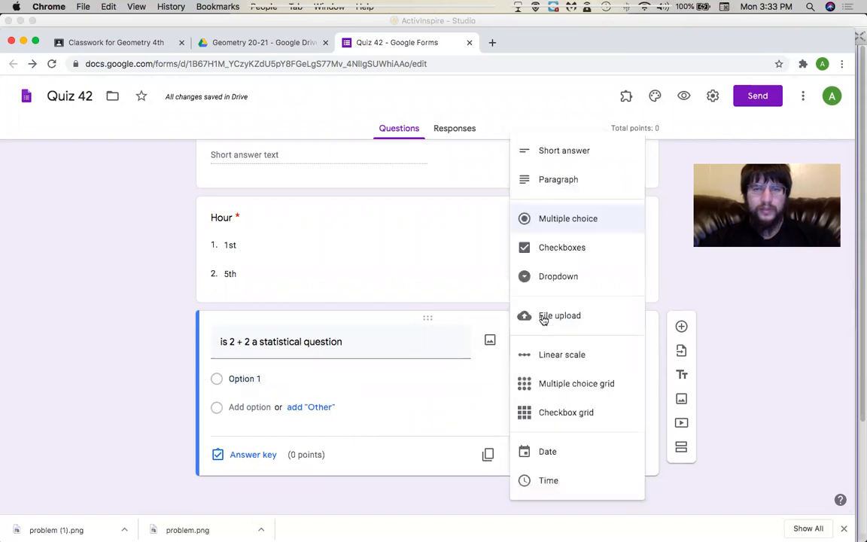
{"action": "left_click", "coordinate": [567, 159]}
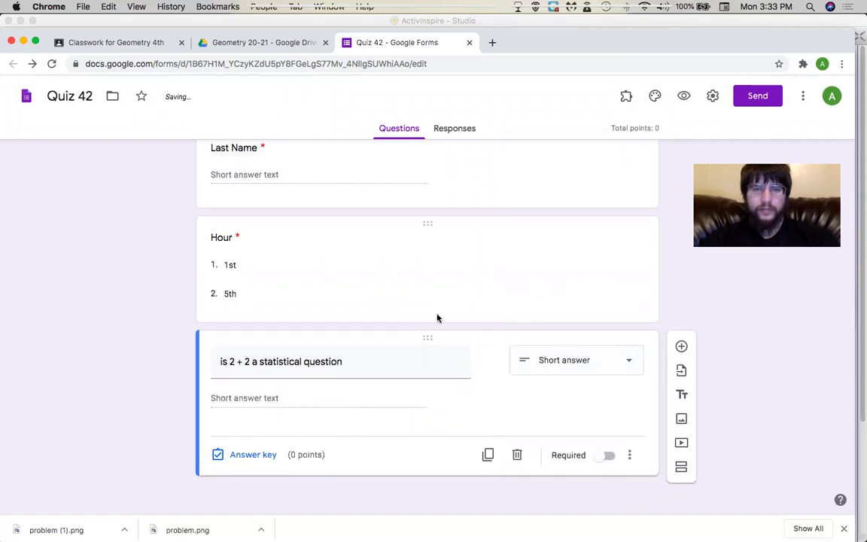
{"action": "triple_click", "coordinate": [375, 368]}
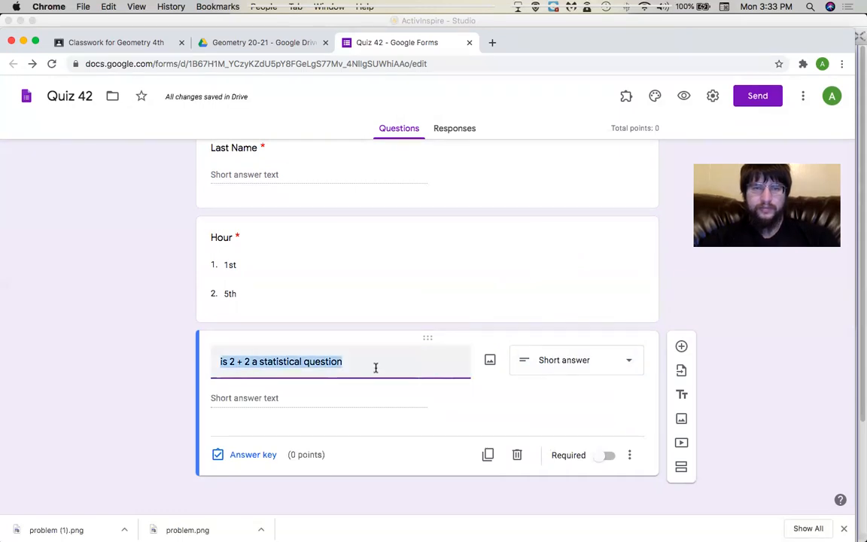
{"action": "key", "text": "BackSpace"}
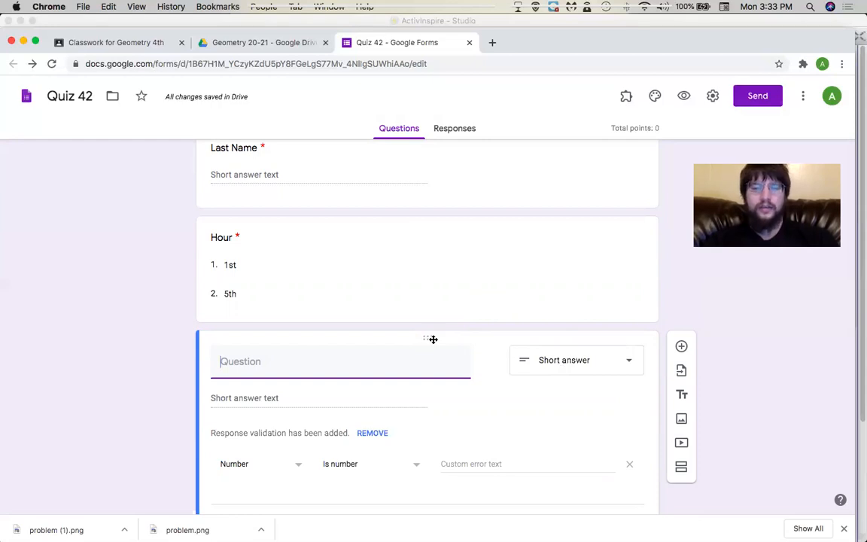
{"action": "type", "text": "2 + 2"}
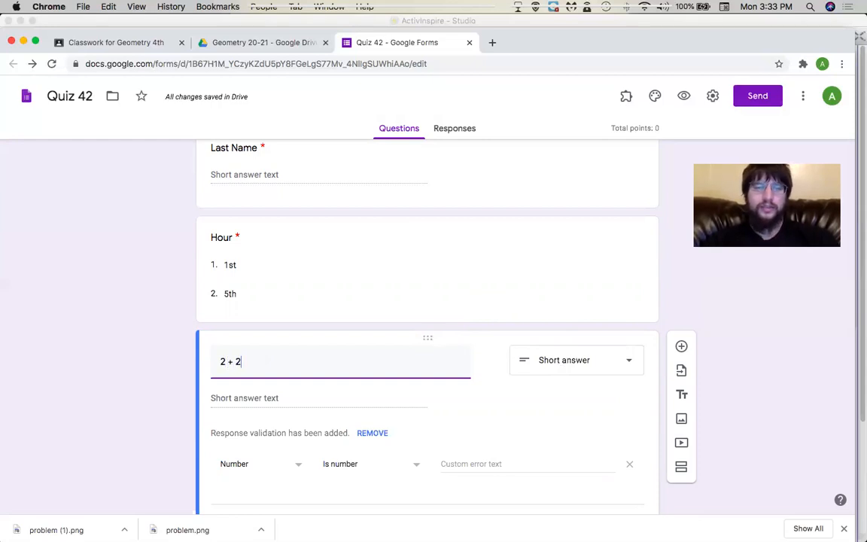
{"action": "left_click", "coordinate": [377, 395]}
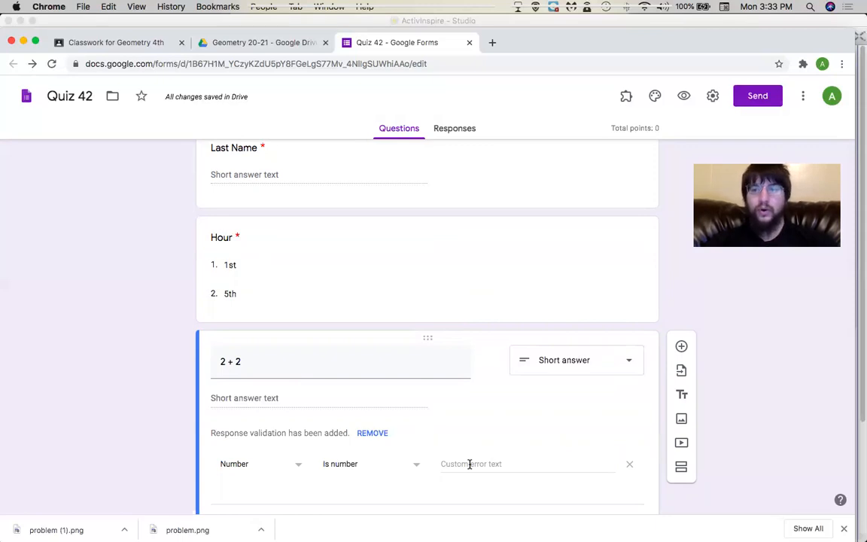
{"action": "left_click", "coordinate": [367, 434]}
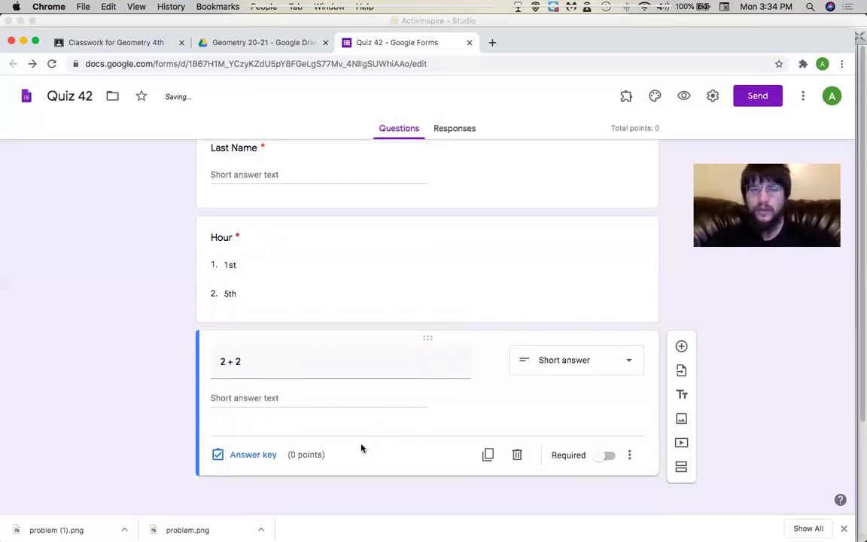
{"action": "left_click", "coordinate": [517, 454]}
Add a new section after the Hour question.
{"action": "scroll", "coordinate": [481, 416], "scroll_direction": "up", "scroll_amount": 1}
{"action": "scroll", "coordinate": [530, 294], "scroll_direction": "up", "scroll_amount": 5}
{"action": "scroll", "coordinate": [530, 297], "scroll_direction": "down", "scroll_amount": 3}
{"action": "scroll", "coordinate": [531, 297], "scroll_direction": "up", "scroll_amount": 2}
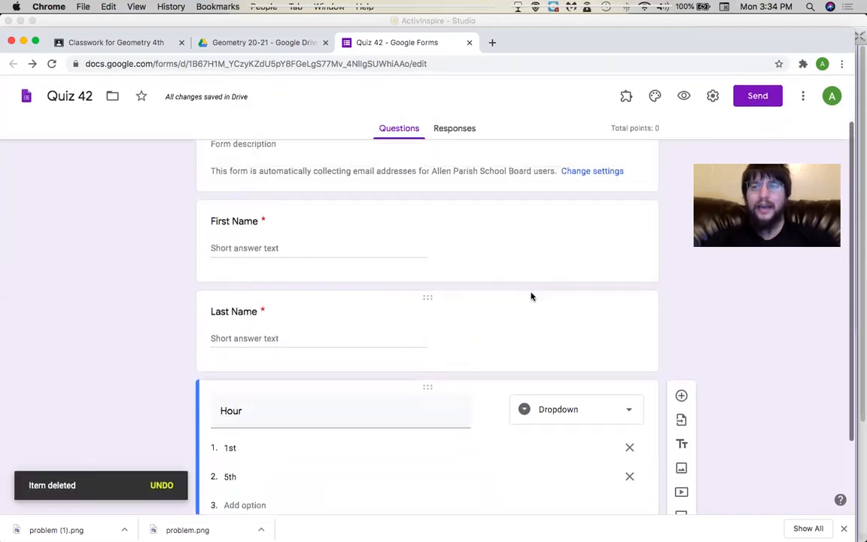
{"action": "scroll", "coordinate": [530, 297], "scroll_direction": "up", "scroll_amount": 1}
{"action": "scroll", "coordinate": [530, 297], "scroll_direction": "down", "scroll_amount": 3}
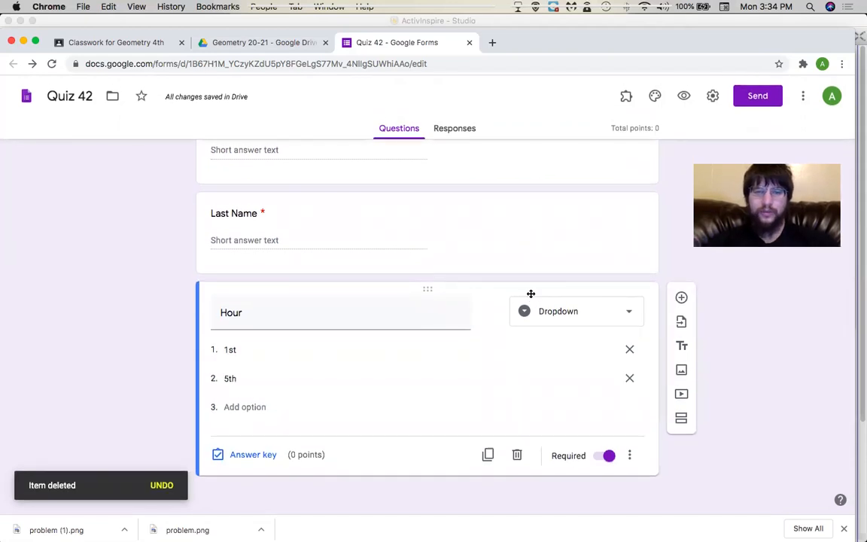
{"action": "left_click", "coordinate": [680, 425]}
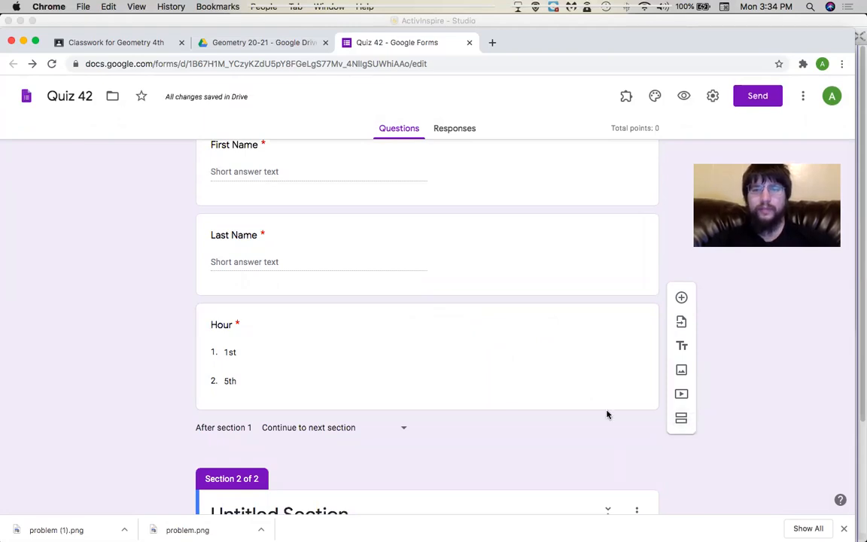
Keep section 1 continuing to the next section and clear the 'Untitled Section' title.
{"action": "scroll", "coordinate": [607, 414], "scroll_direction": "up", "scroll_amount": 2}
{"action": "scroll", "coordinate": [607, 411], "scroll_direction": "down", "scroll_amount": 3}
{"action": "left_click", "coordinate": [397, 350]}
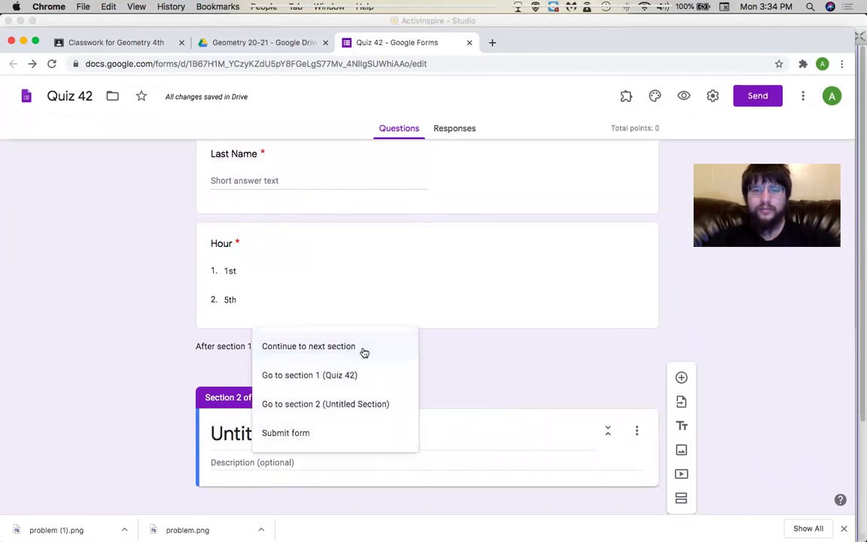
{"action": "left_click", "coordinate": [454, 377]}
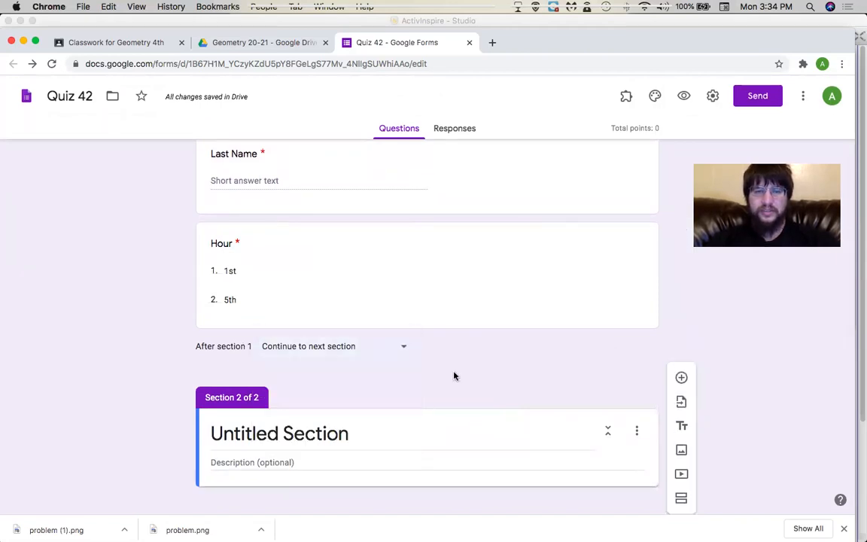
{"action": "scroll", "coordinate": [376, 354], "scroll_direction": "down", "scroll_amount": 1}
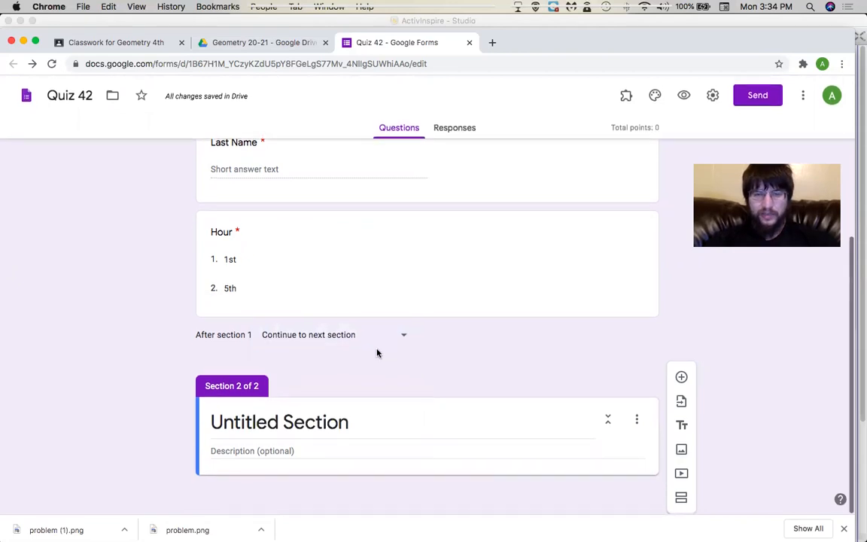
{"action": "left_click", "coordinate": [352, 416]}
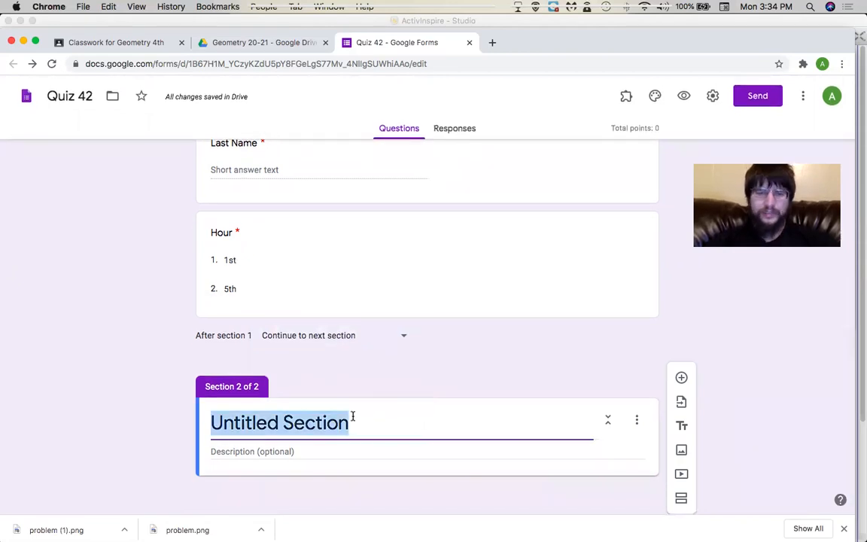
{"action": "key", "text": "BackSpace"}
{"action": "left_click", "coordinate": [122, 426]}
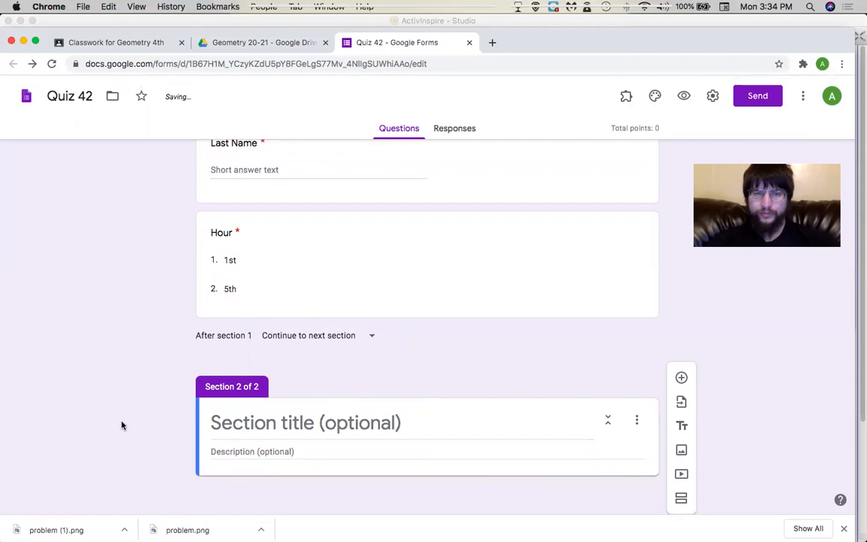
Add a Section 2 question: how many meters long is a 2 m long, 3 m high skateboard ramp itself.
{"action": "left_click", "coordinate": [681, 377]}
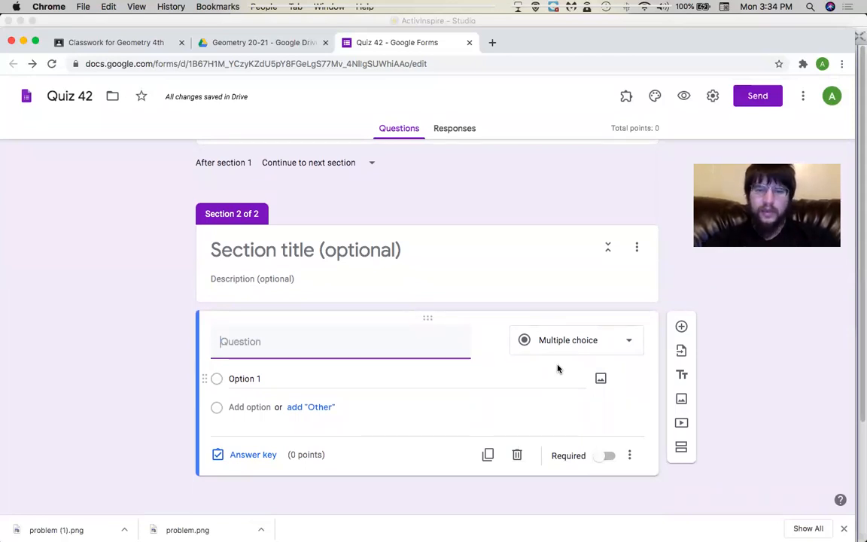
{"action": "type", "text": "j"}
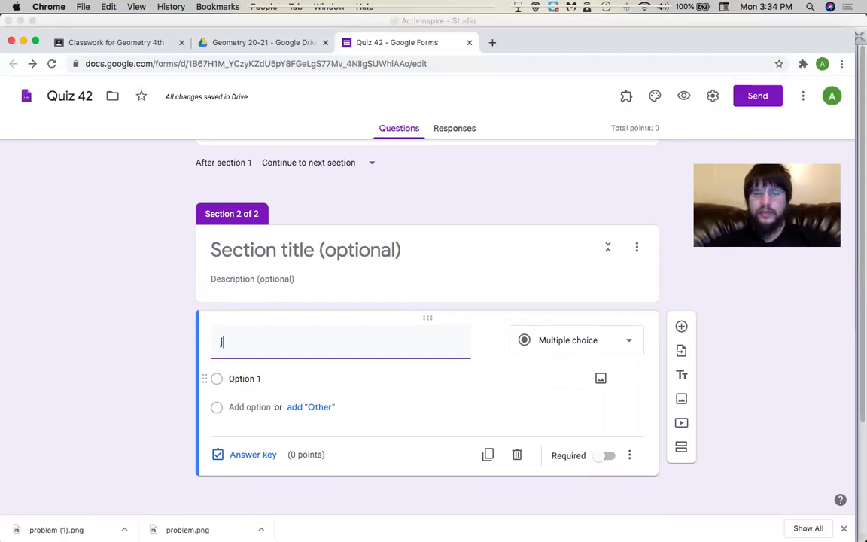
{"action": "type", "text": "avier is bui"}
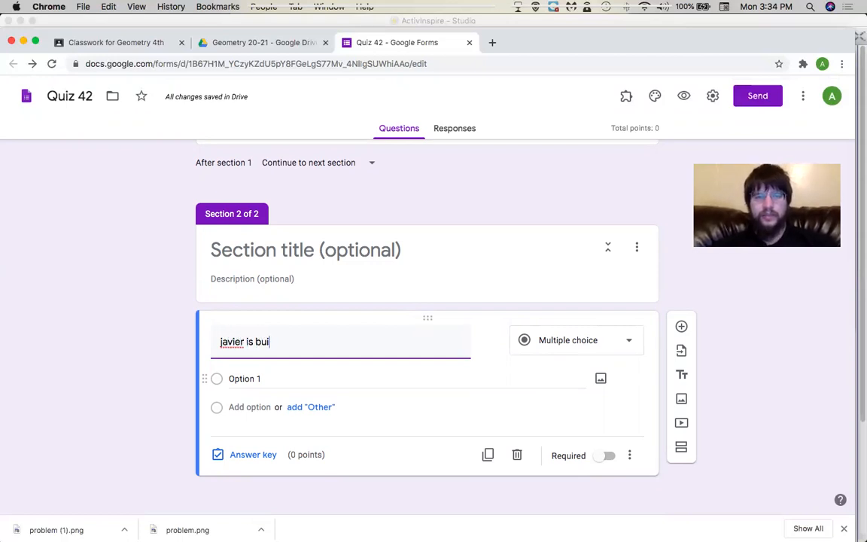
{"action": "type", "text": "lding a skateboard ramp"}
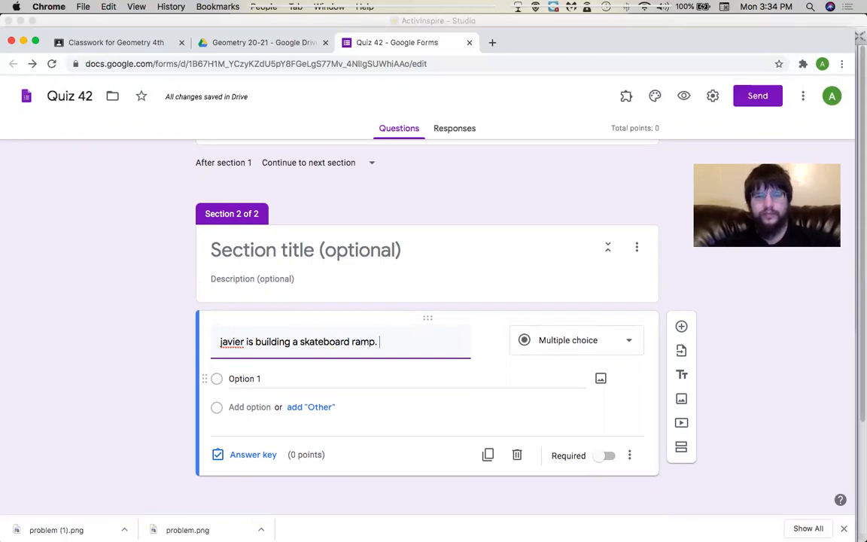
{"action": "type", "text": ". its"}
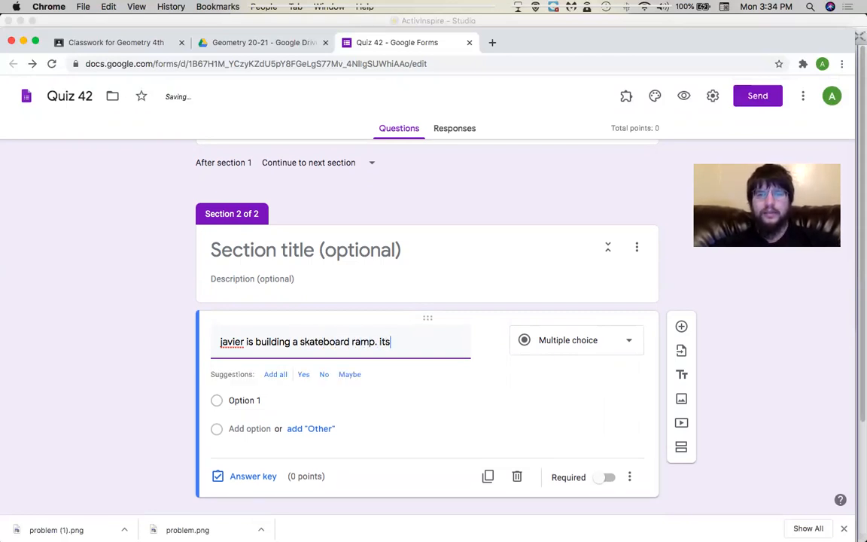
{"action": "type", "text": " 2"}
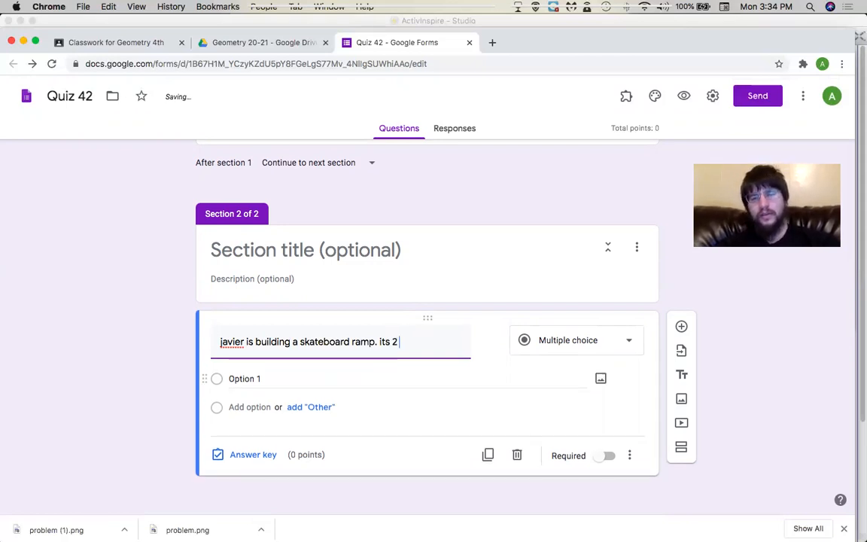
{"action": "type", "text": " meters"}
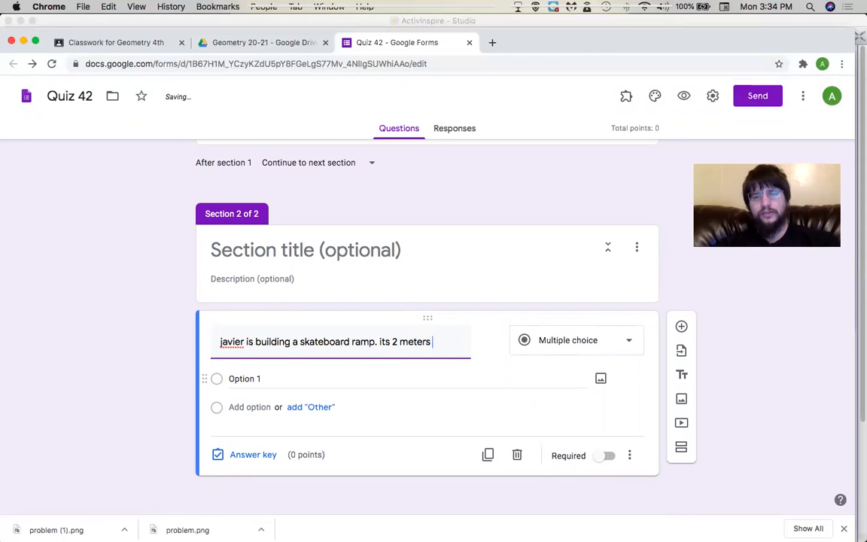
{"action": "type", "text": " long and 3"}
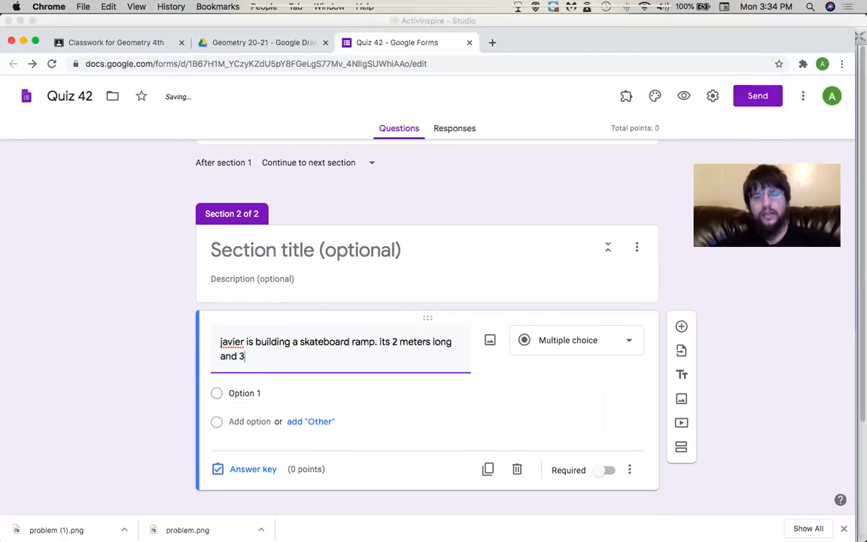
{"action": "type", "text": " meters high"}
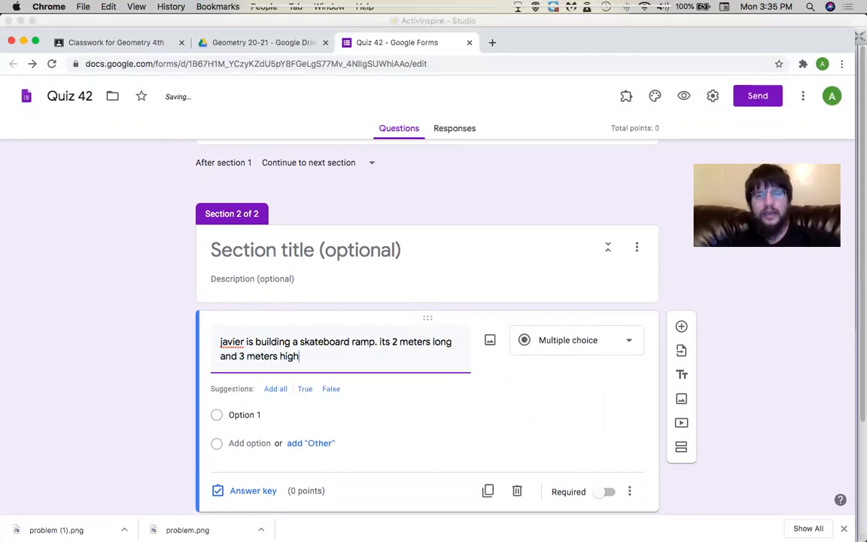
{"action": "type", "text": ". HOw"}
{"action": "key", "text": "BackSpace"}
{"action": "key", "text": "BackSpace"}
{"action": "type", "text": "ow ma"}
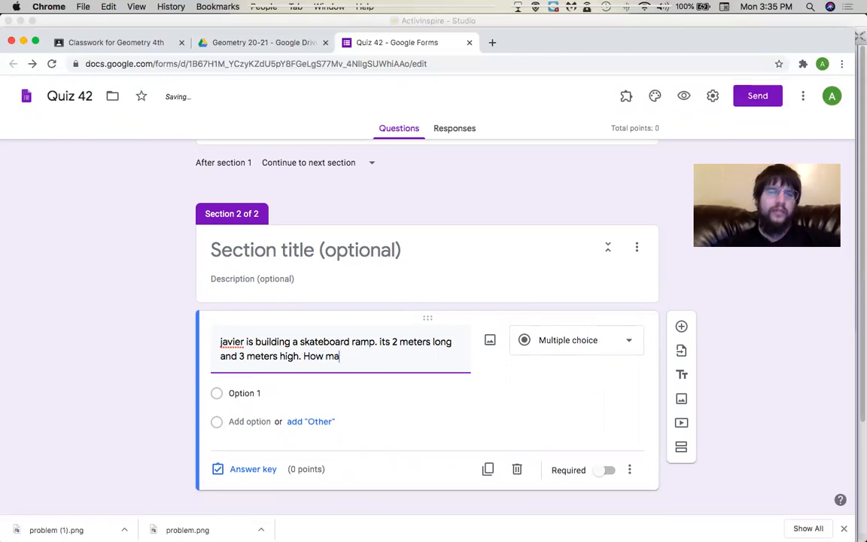
{"action": "type", "text": "ny meters of"}
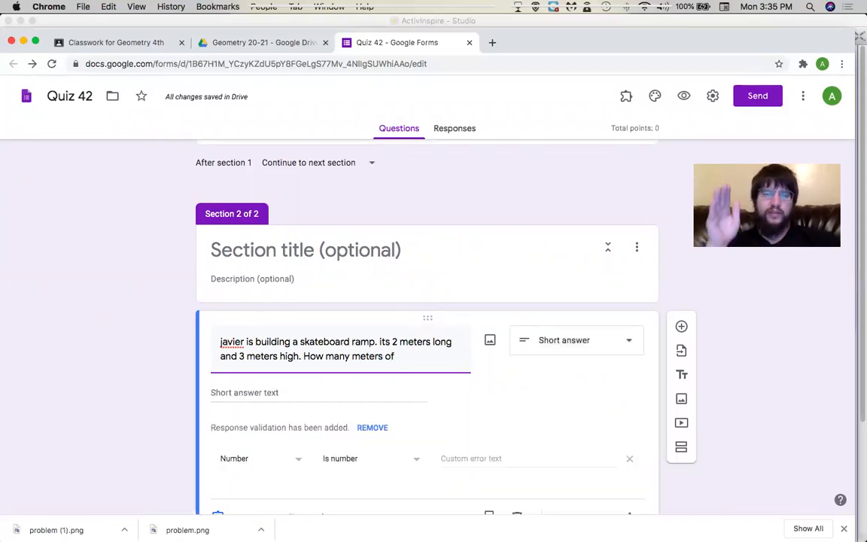
{"action": "key", "text": "BackSpace"}
{"action": "key", "text": "BackSpace"}
{"action": "key", "text": "BackSpace"}
{"action": "key", "text": "BackSpace"}
{"action": "key", "text": "BackSpace"}
{"action": "key", "text": "BackSpace"}
{"action": "key", "text": "BackSpace"}
{"action": "key", "text": "BackSpace"}
{"action": "key", "text": "BackSpace"}
{"action": "key", "text": "BackSpace"}
{"action": "key", "text": "BackSpace"}
{"action": "type", "text": "meteres"}
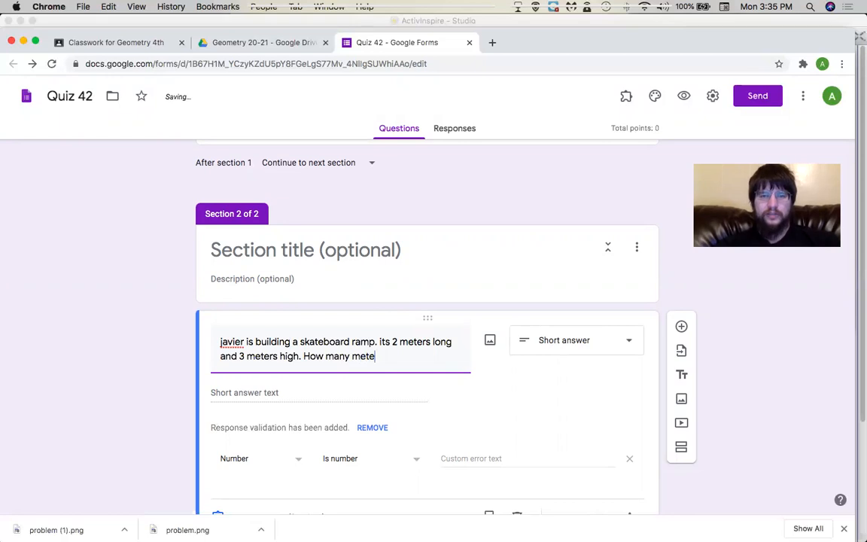
{"action": "key", "text": "BackSpace"}
{"action": "key", "text": "BackSpace"}
{"action": "key", "text": "BackSpace"}
{"action": "type", "text": "s long "}
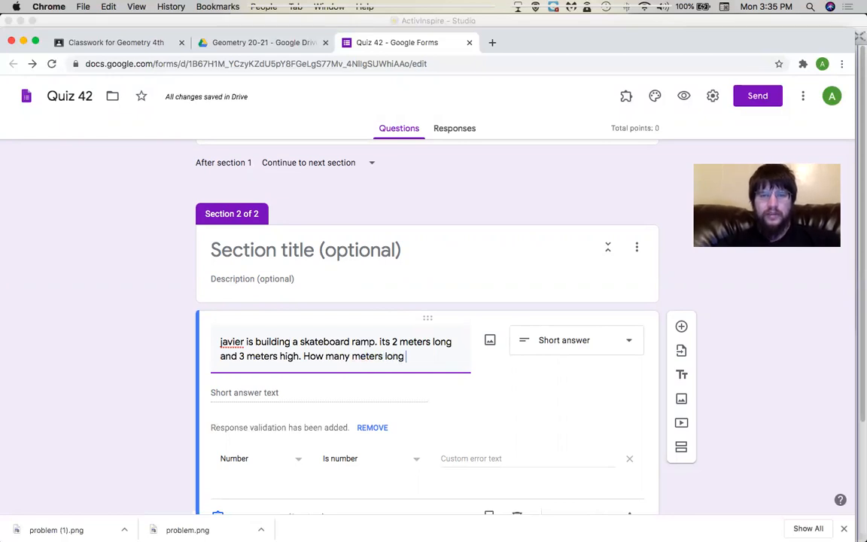
{"action": "type", "text": "is the ramp itself."}
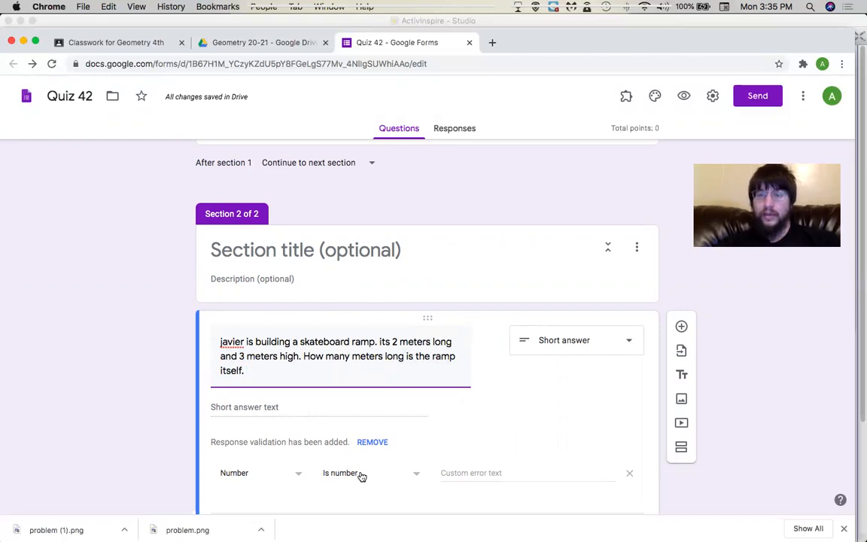
{"action": "scroll", "coordinate": [361, 476], "scroll_direction": "down", "scroll_amount": 2}
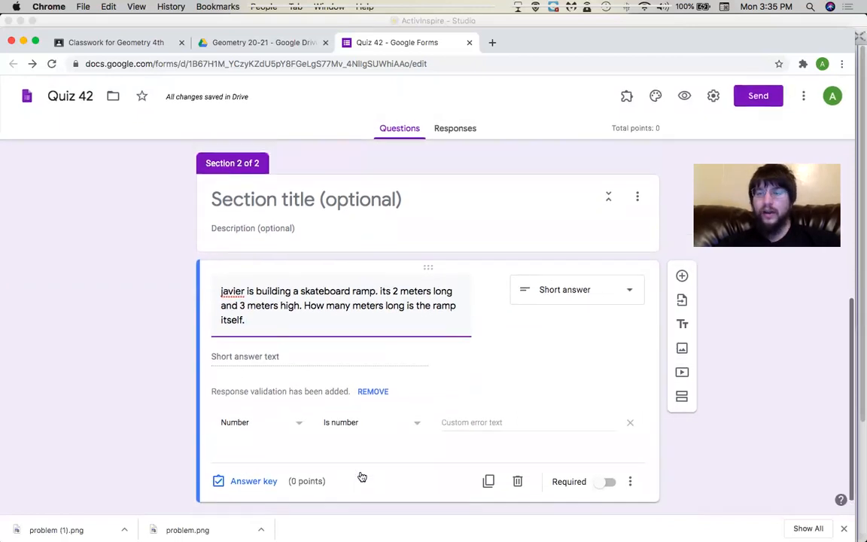
Change the ramp's length in the question from 2 to 4 meters.
{"action": "left_click", "coordinate": [397, 292]}
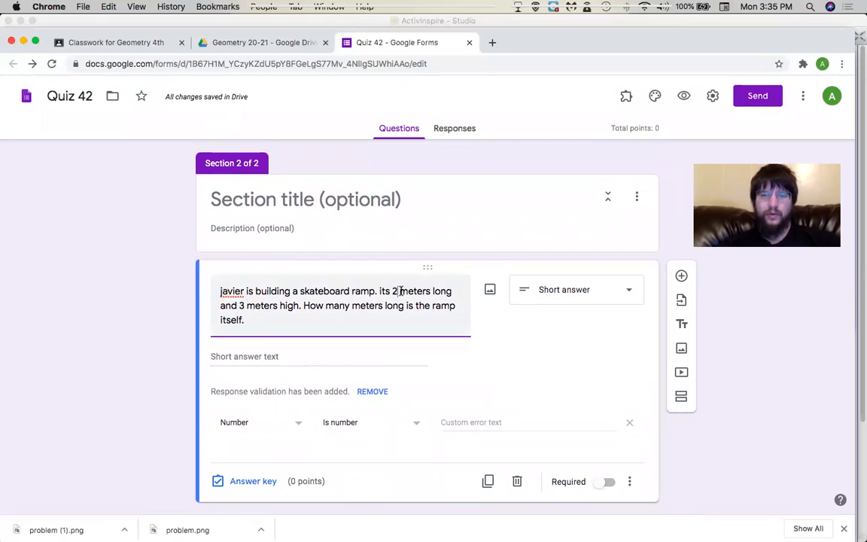
{"action": "key", "text": "BackSpace"}
{"action": "type", "text": "4"}
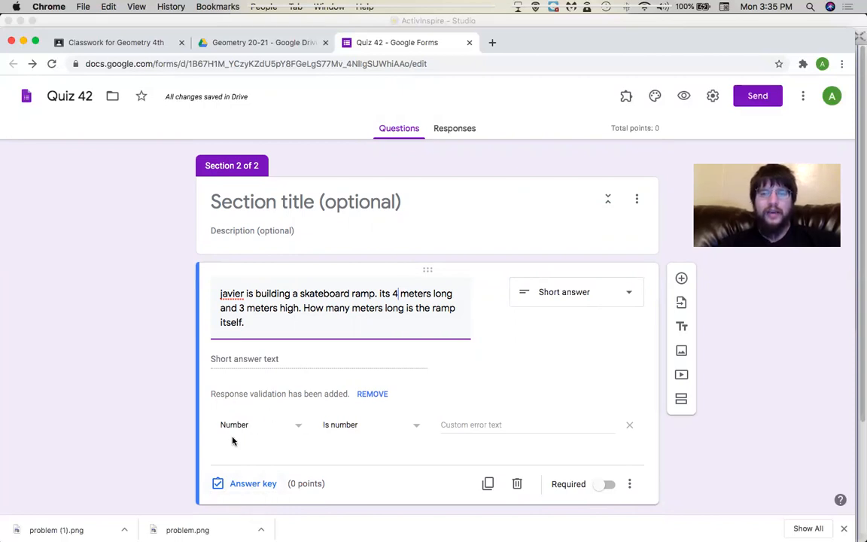
Set response validation to Number > Is number with the error text 'Don't include units'.
{"action": "left_click", "coordinate": [298, 426]}
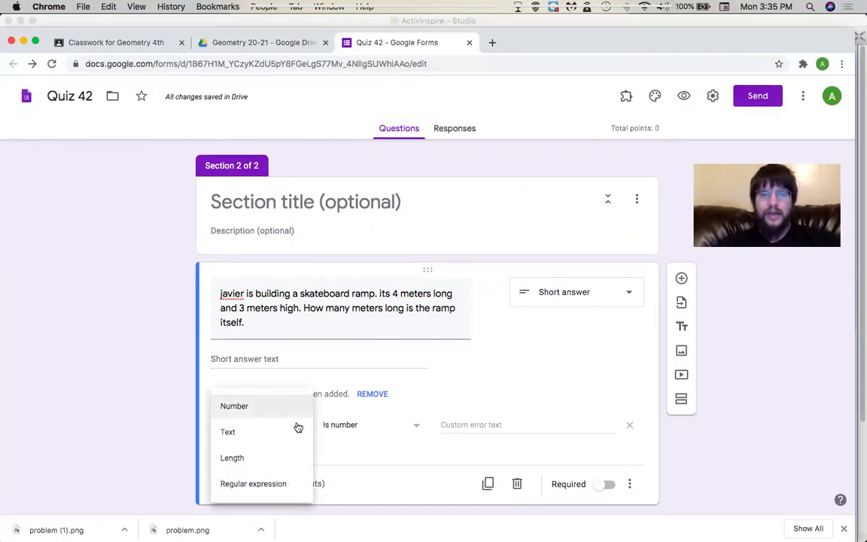
{"action": "left_click", "coordinate": [253, 484]}
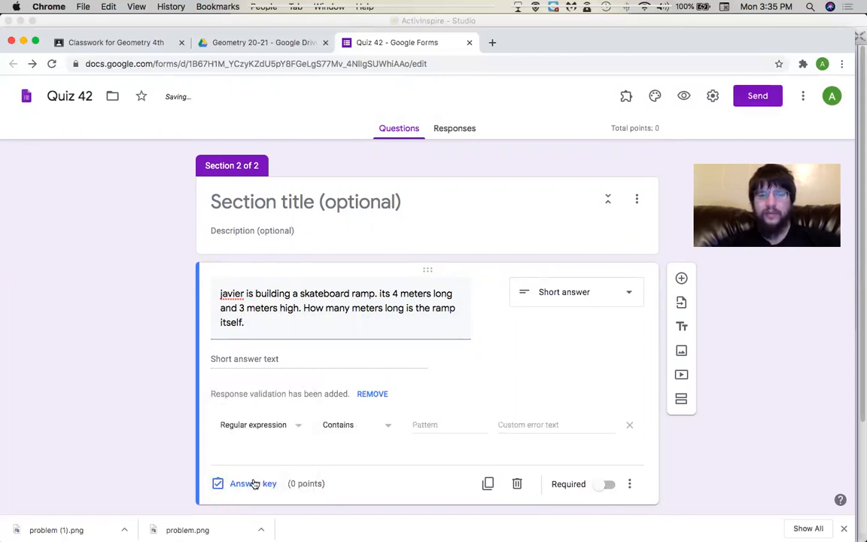
{"action": "left_click", "coordinate": [373, 428]}
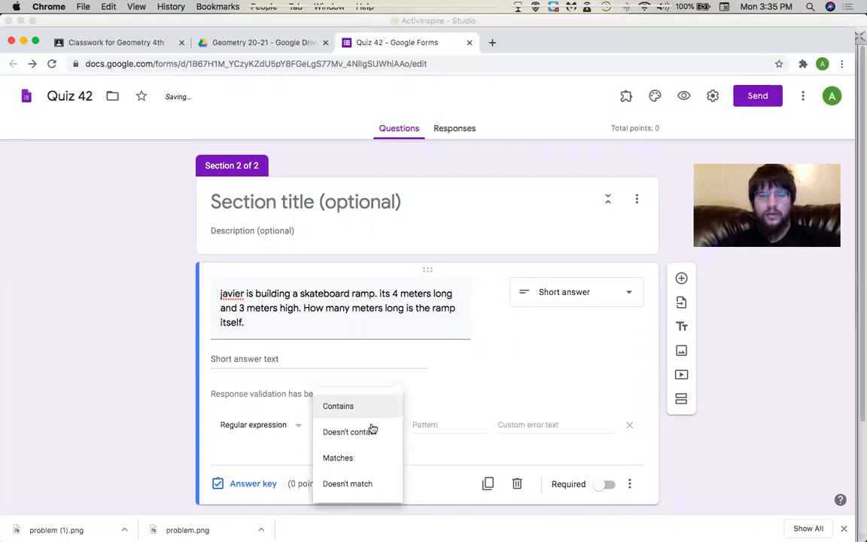
{"action": "left_click", "coordinate": [289, 432]}
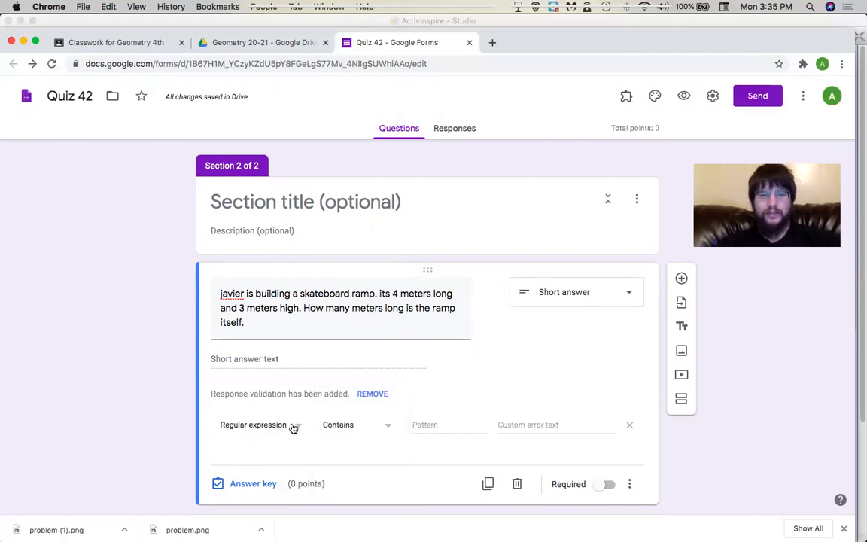
{"action": "left_click", "coordinate": [294, 427]}
{"action": "left_click", "coordinate": [282, 347]}
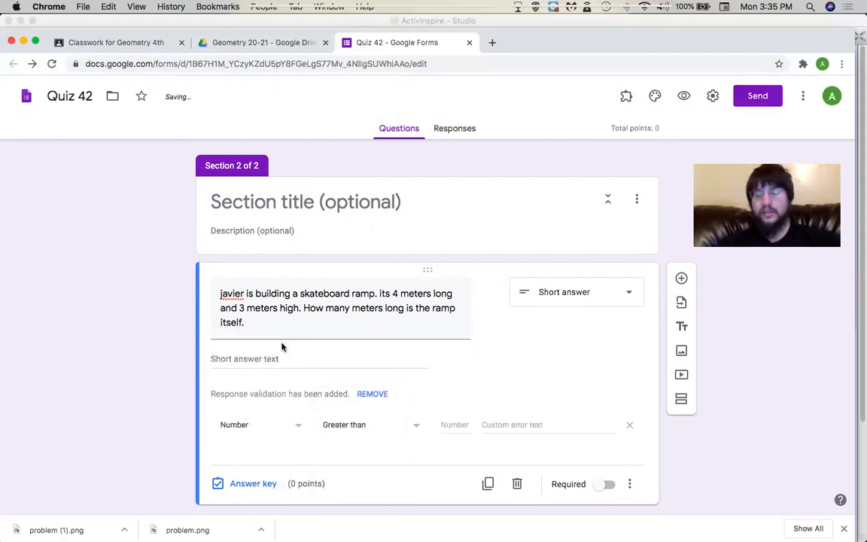
{"action": "left_click", "coordinate": [349, 427]}
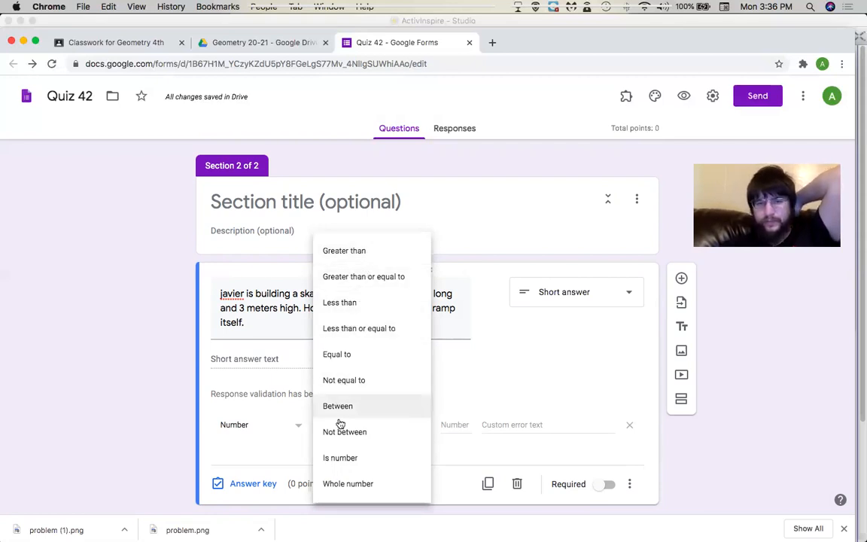
{"action": "left_click", "coordinate": [339, 456]}
{"action": "left_click", "coordinate": [487, 419]}
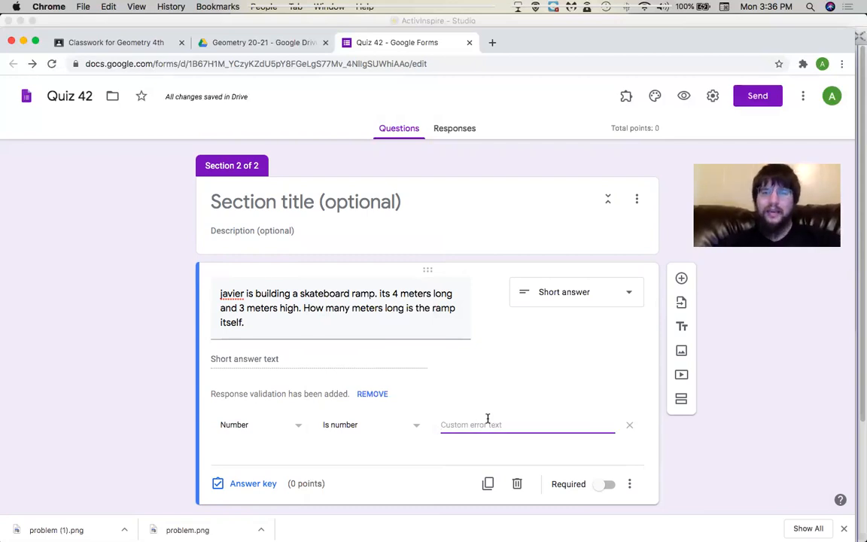
{"action": "type", "text": "Don"}
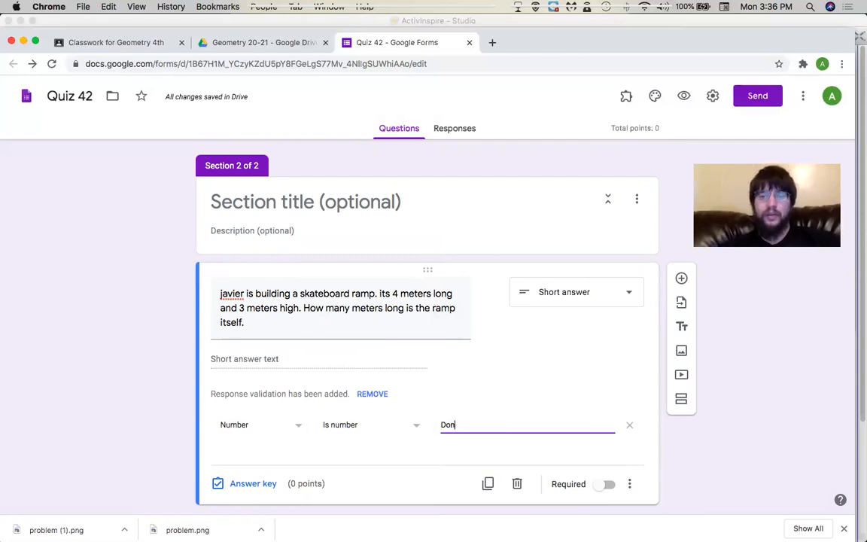
{"action": "type", "text": "'t include units"}
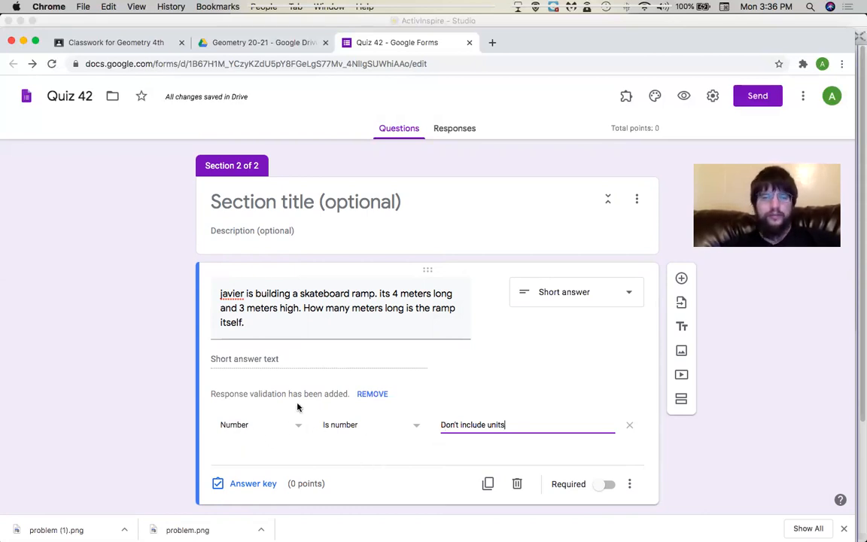
Set the ramp question's answer key to 5, mark other answers incorrect, and award 1 point.
{"action": "left_click", "coordinate": [253, 485]}
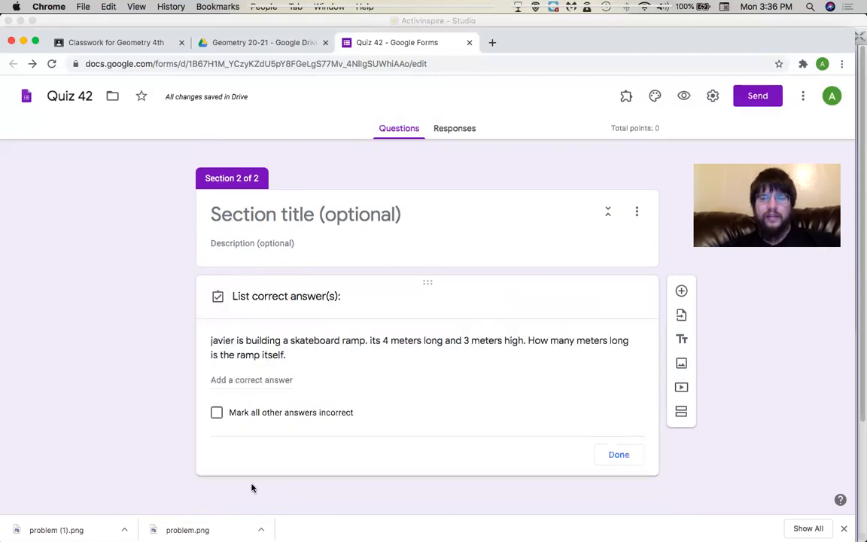
{"action": "left_click", "coordinate": [239, 368]}
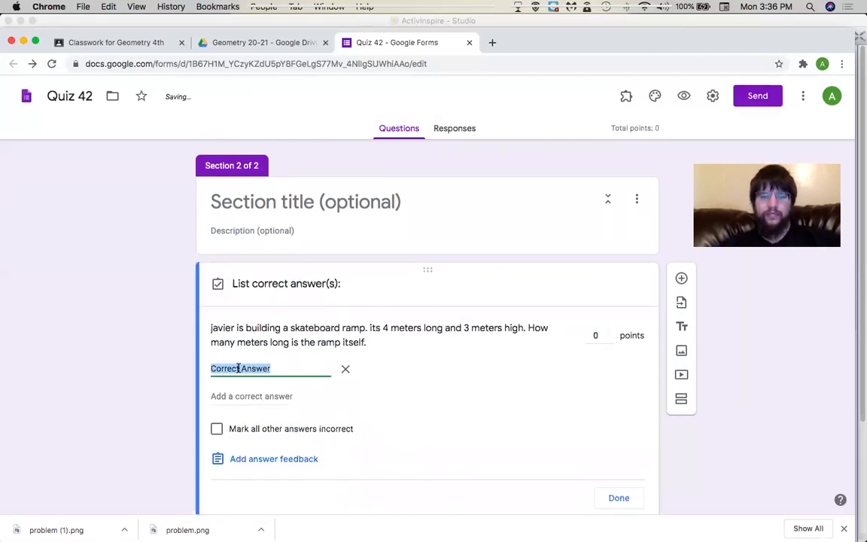
{"action": "type", "text": "5"}
{"action": "left_click", "coordinate": [217, 429]}
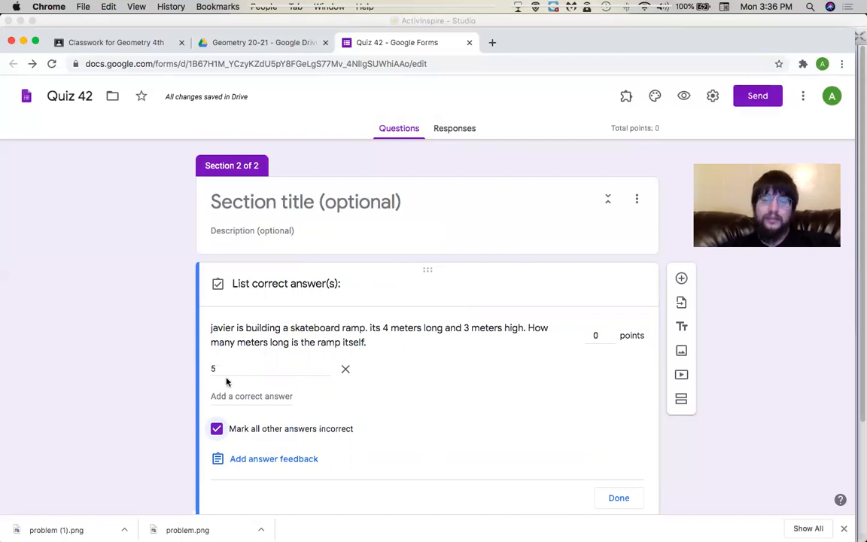
{"action": "left_click", "coordinate": [610, 332]}
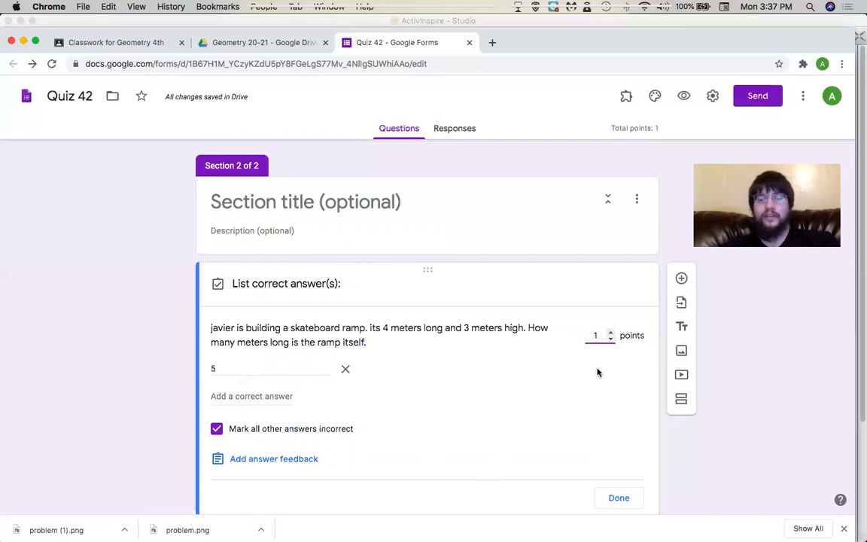
Confirm 5 as the ramp question's 1-point correct answer and close the answer key.
{"action": "scroll", "coordinate": [508, 405], "scroll_direction": "down", "scroll_amount": 2}
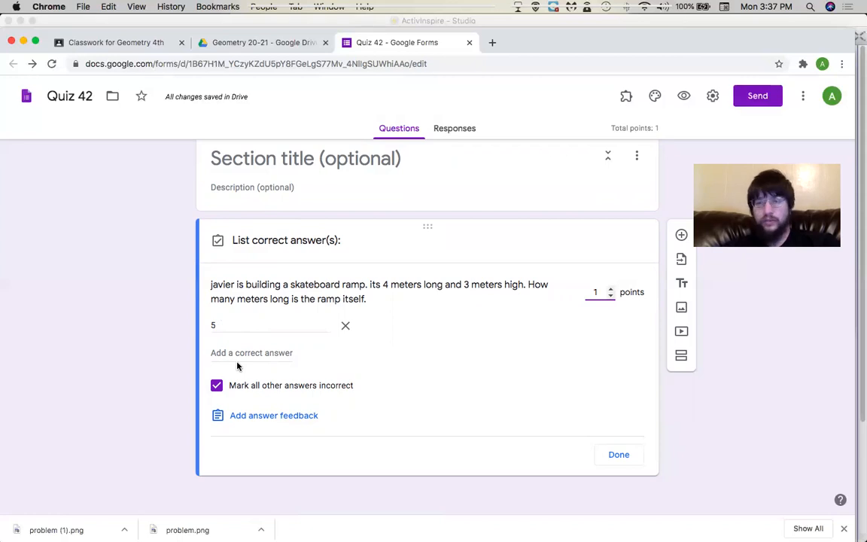
{"action": "left_click", "coordinate": [614, 461]}
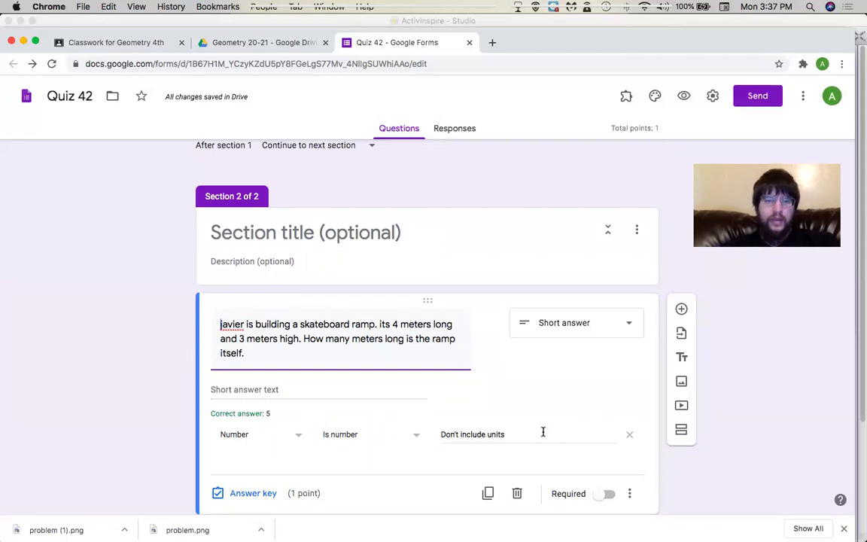
Validate the ramp answer as Is number with error text "Don't include units." and mark it required.
{"action": "left_click", "coordinate": [413, 436]}
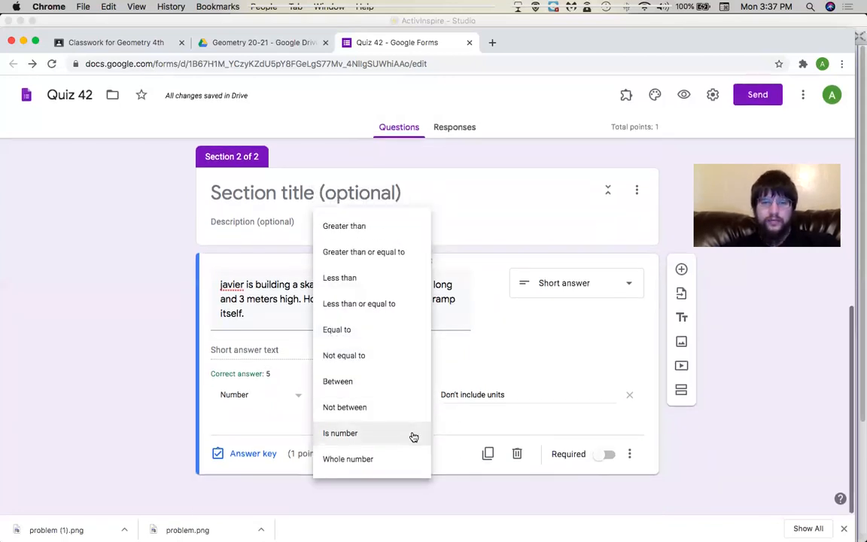
{"action": "left_click", "coordinate": [392, 460]}
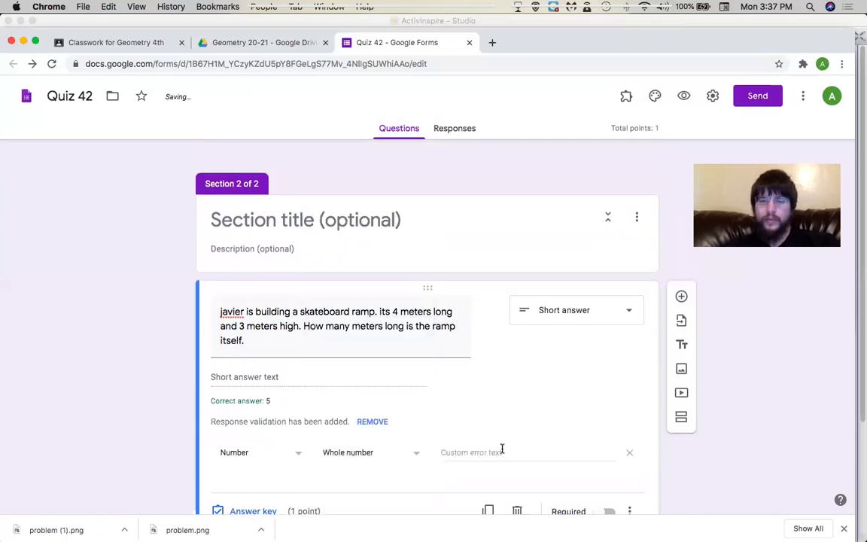
{"action": "left_click", "coordinate": [513, 450]}
{"action": "type", "text": "Don"}
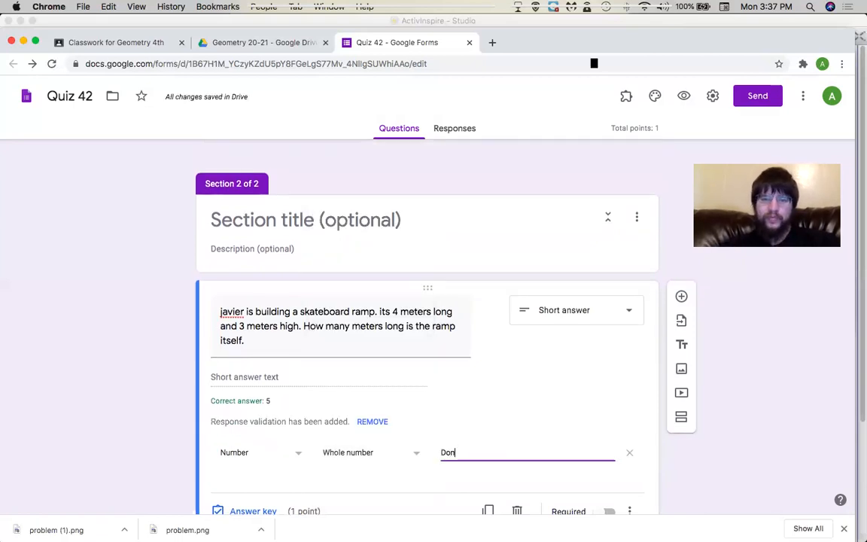
{"action": "type", "text": "'t Incu"}
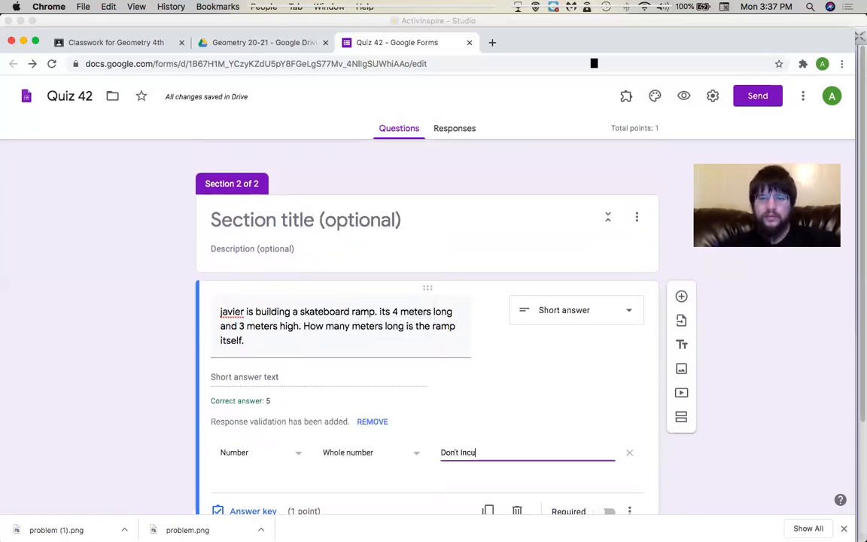
{"action": "left_click", "coordinate": [407, 454]}
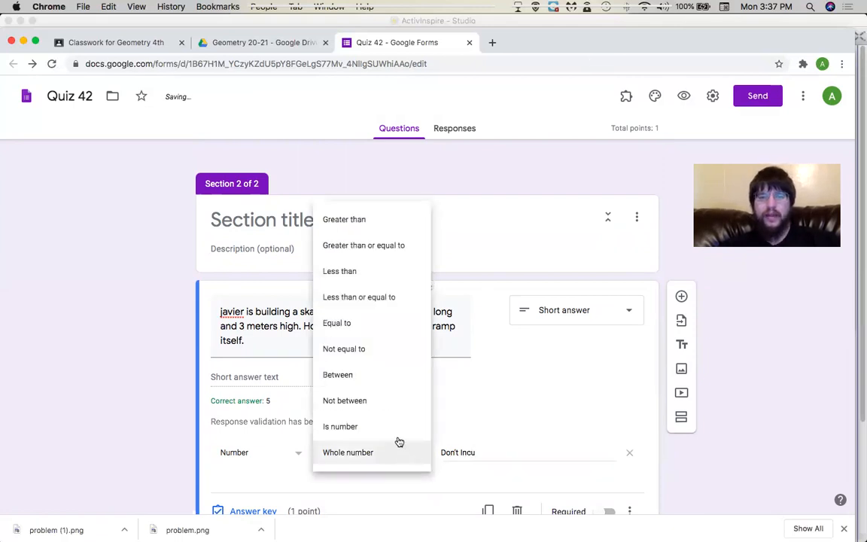
{"action": "left_click", "coordinate": [397, 432]}
{"action": "left_click", "coordinate": [493, 450]}
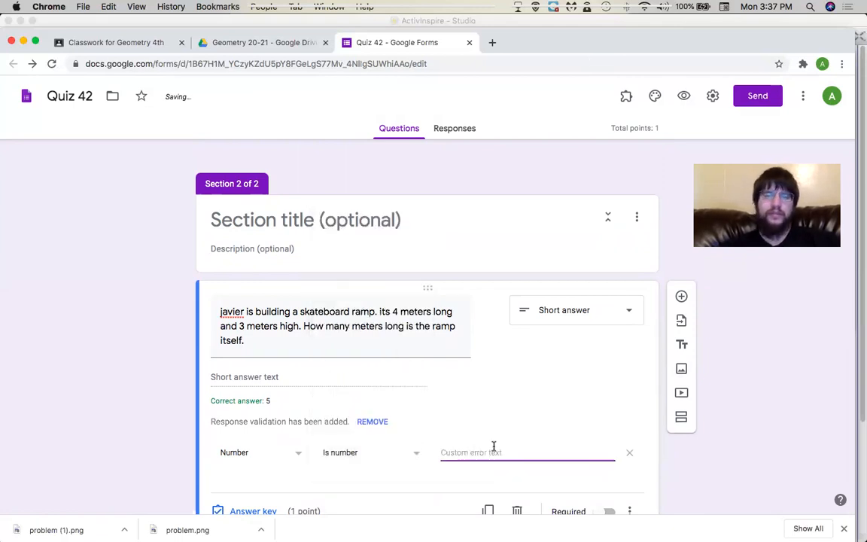
{"action": "type", "text": "D"}
{"action": "key", "text": "BackSpace"}
{"action": "type", "text": "Don't include units."}
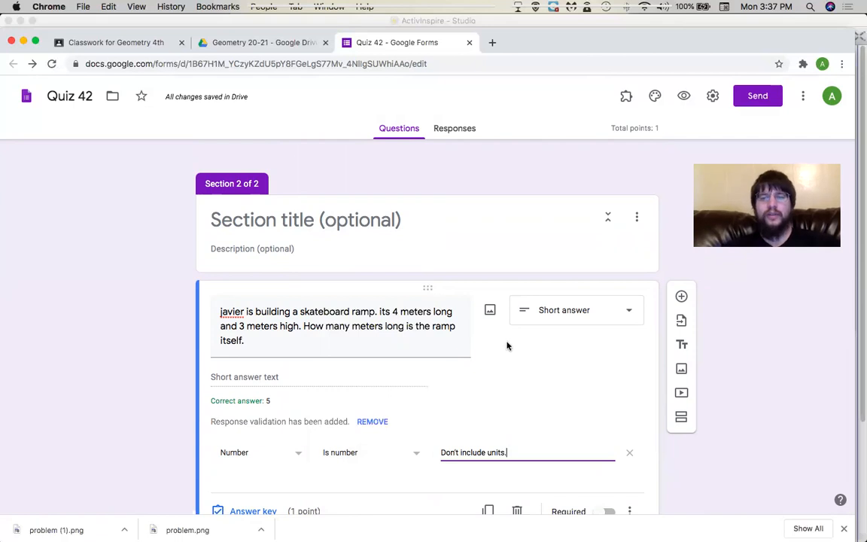
{"action": "scroll", "coordinate": [400, 424], "scroll_direction": "down", "scroll_amount": 2}
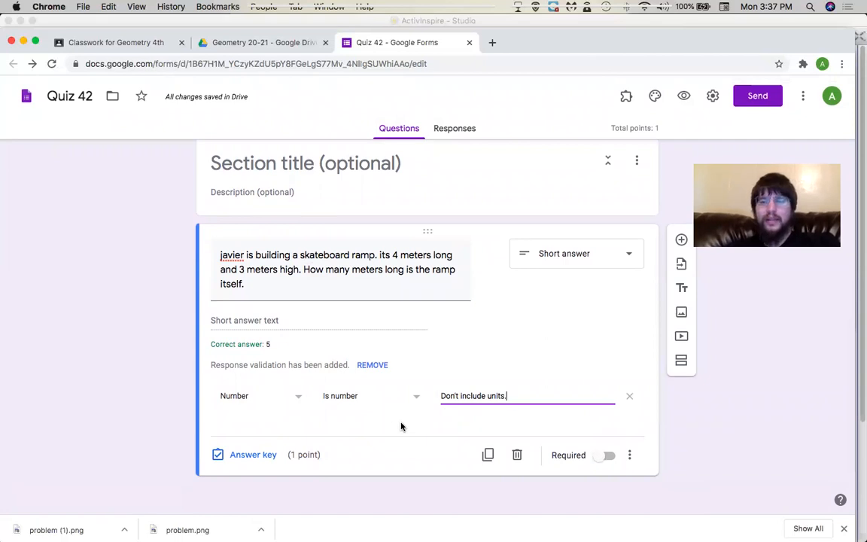
{"action": "left_click", "coordinate": [604, 455]}
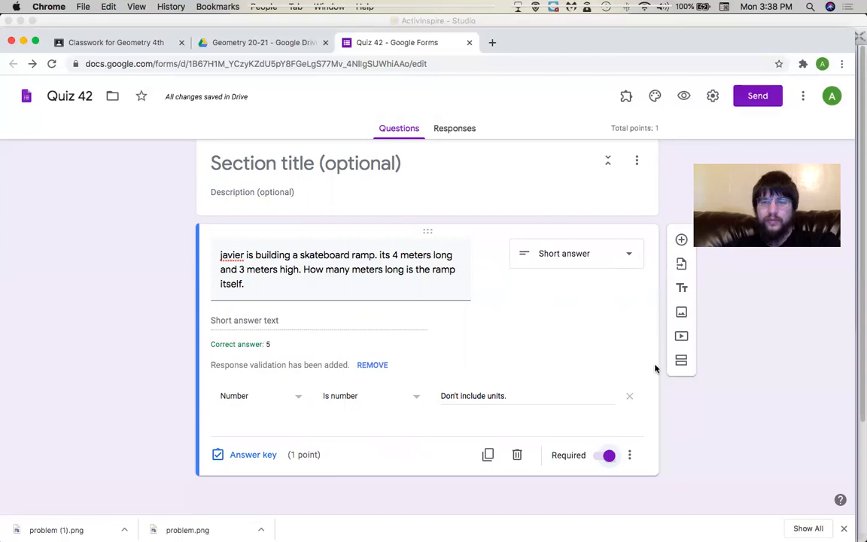
Add an untitled Section 3 with a blank multiple-choice question, then bring ActivInspire forward.
{"action": "left_click", "coordinate": [682, 362]}
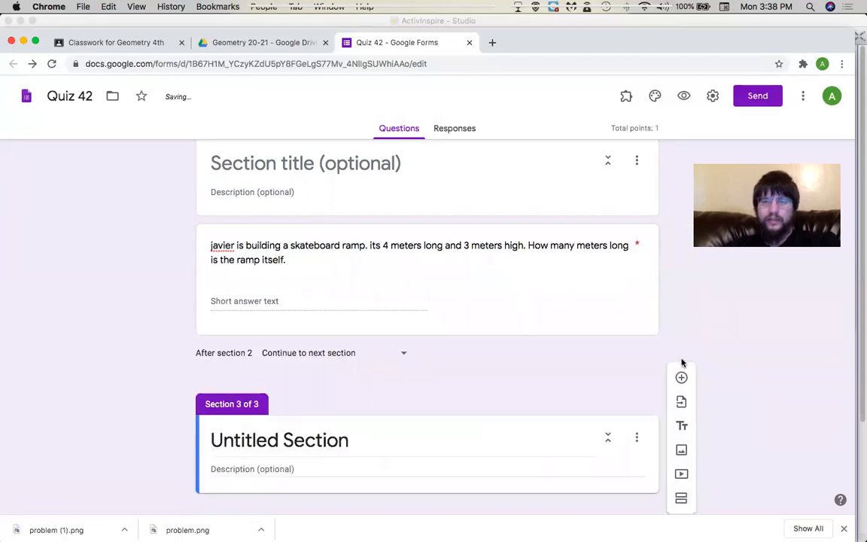
{"action": "left_click", "coordinate": [448, 432]}
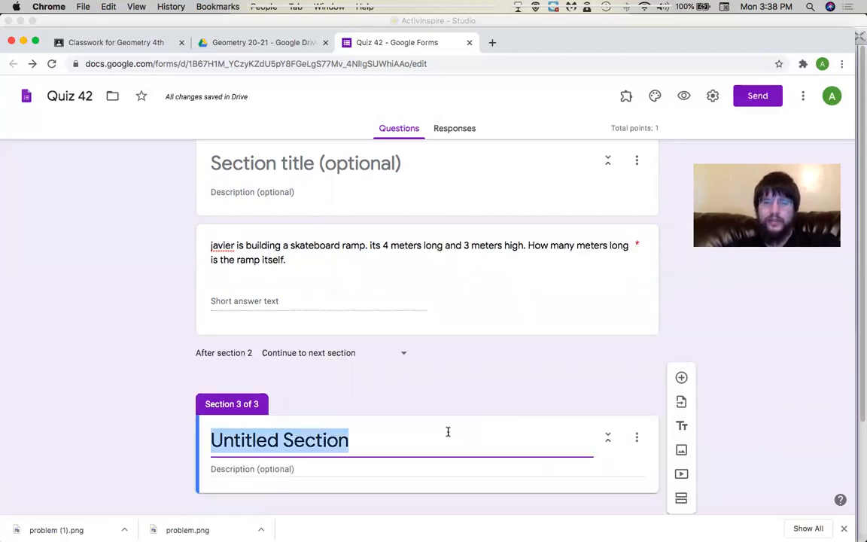
{"action": "key", "text": "BackSpace"}
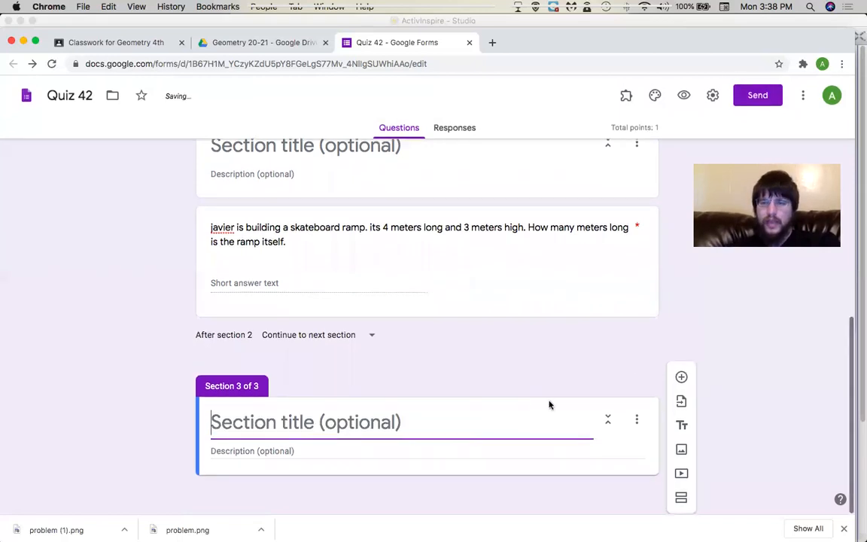
{"action": "left_click", "coordinate": [677, 378]}
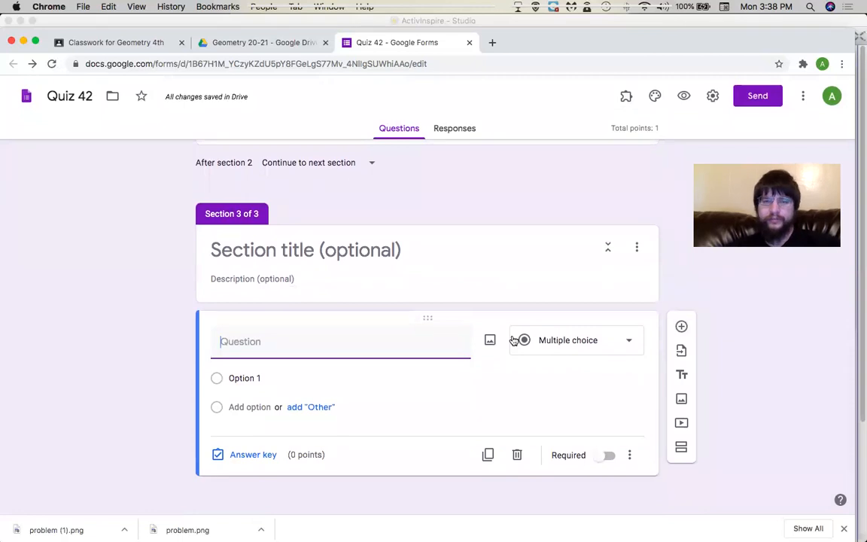
{"action": "key", "text": "super+Tab"}
{"action": "key", "text": "super+shift+Tab"}
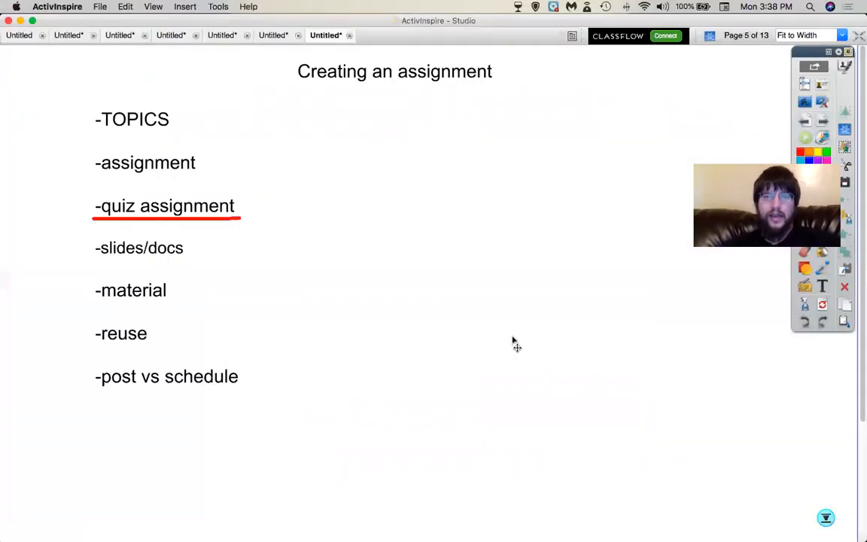
On a new blank page, draw a triangle and move its top vertex above the bottom-left corner.
{"action": "key", "text": "super+w"}
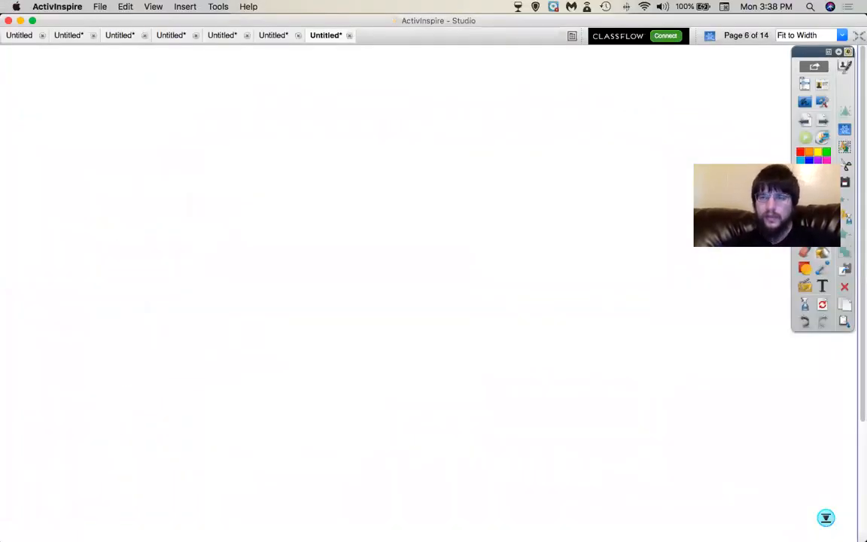
{"action": "left_click", "coordinate": [809, 270]}
{"action": "left_click", "coordinate": [856, 352]}
{"action": "left_click_drag", "start_coordinate": [150, 246], "coordinate": [432, 397]}
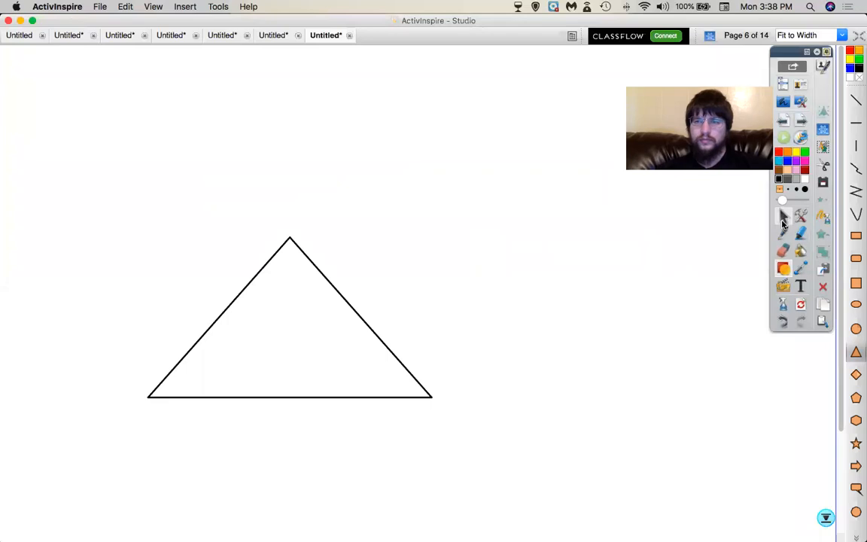
{"action": "left_click", "coordinate": [782, 218]}
{"action": "left_click", "coordinate": [300, 284]}
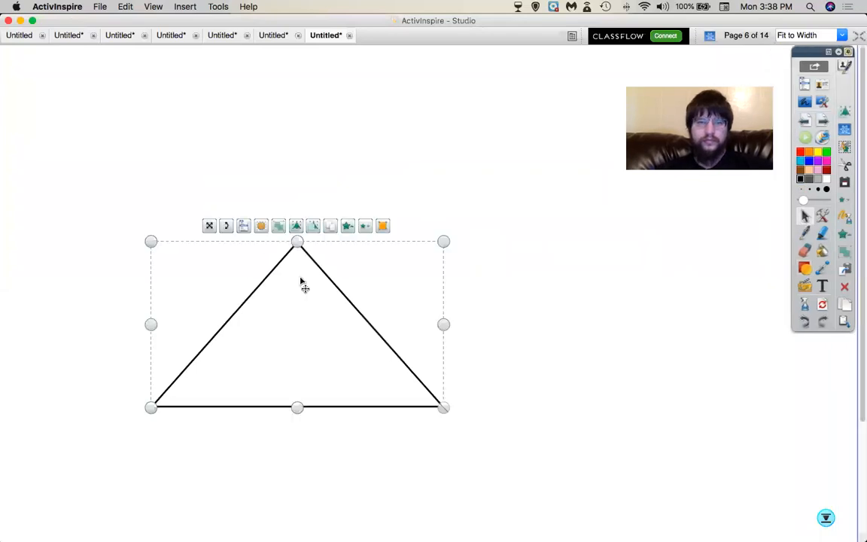
{"action": "left_click", "coordinate": [382, 225]}
{"action": "left_click_drag", "start_coordinate": [297, 241], "coordinate": [153, 242]}
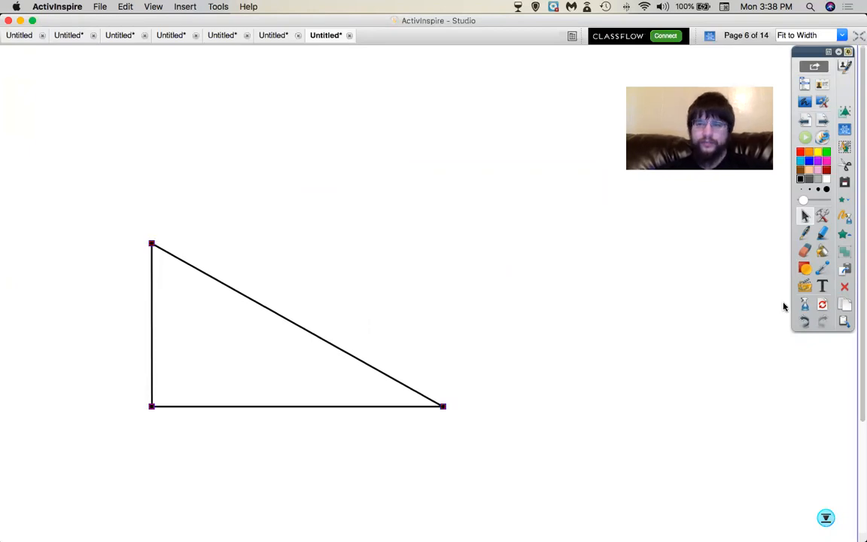
Draw a small square fitted into the triangle's bottom-left corner to mark the right angle.
{"action": "left_click", "coordinate": [804, 268]}
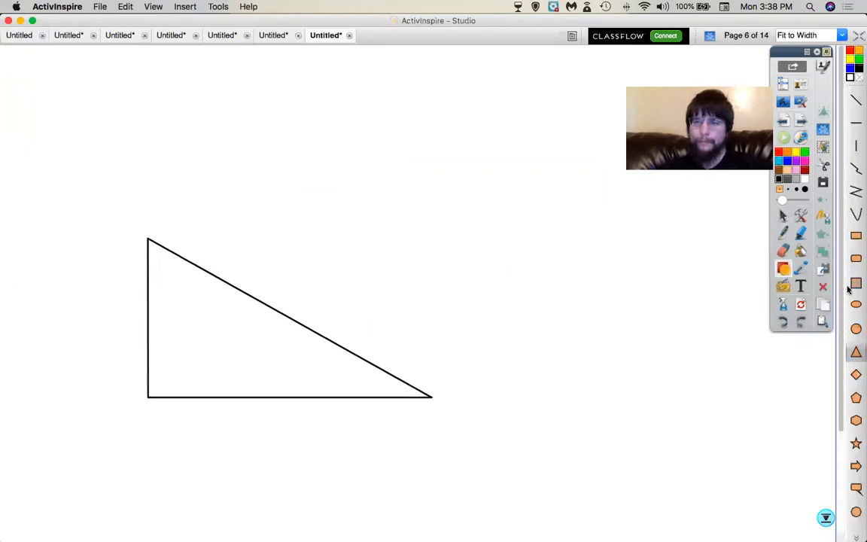
{"action": "left_click", "coordinate": [849, 287]}
{"action": "left_click_drag", "start_coordinate": [149, 396], "coordinate": [154, 385]}
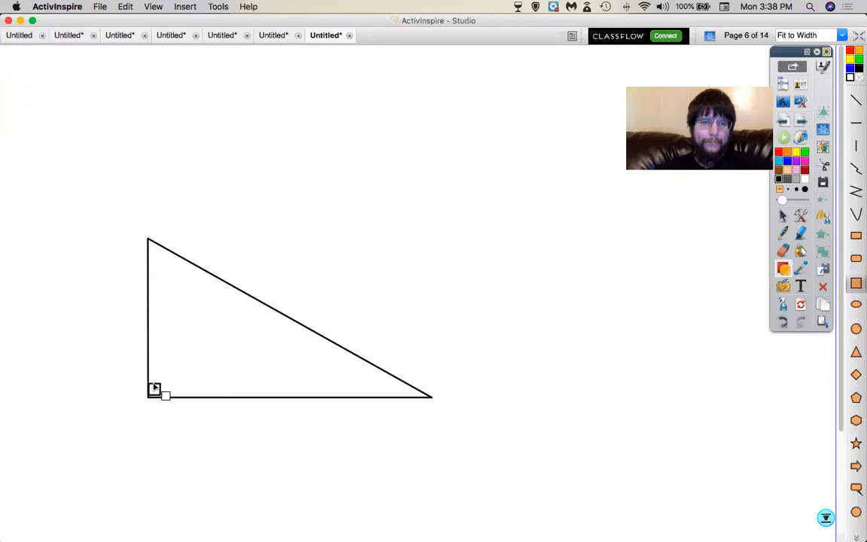
{"action": "left_click", "coordinate": [783, 217]}
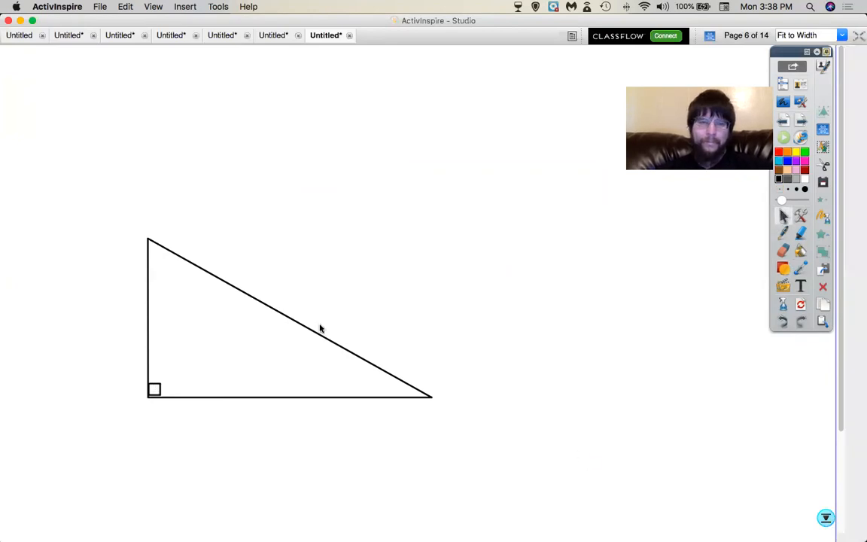
{"action": "left_click_drag", "start_coordinate": [164, 395], "coordinate": [165, 401]}
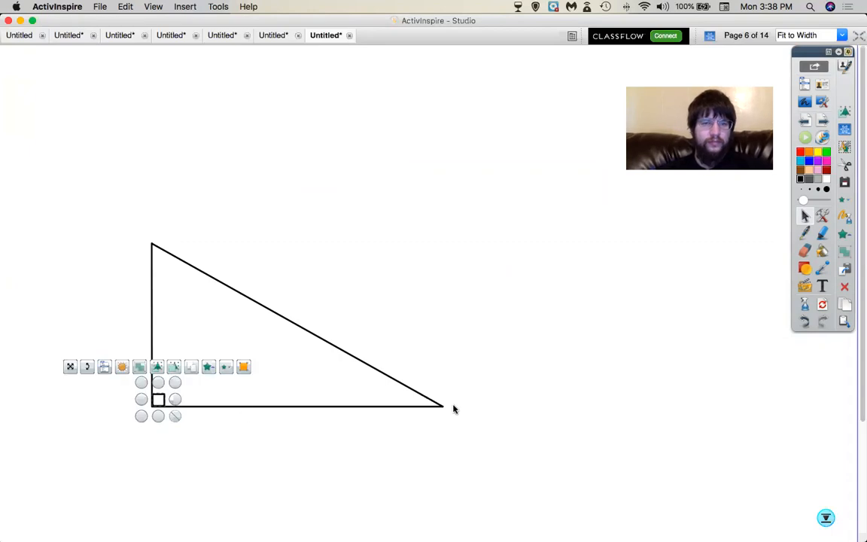
{"action": "left_click", "coordinate": [462, 451]}
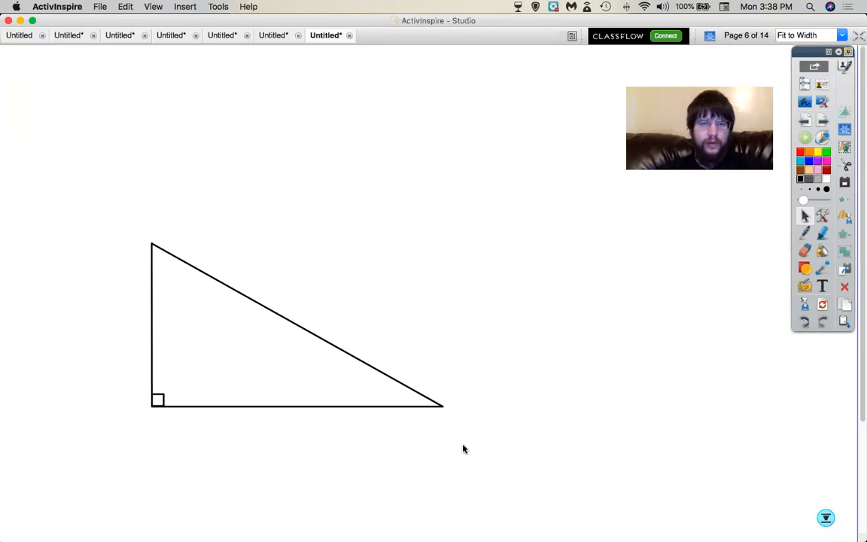
{"action": "left_click", "coordinate": [822, 289]}
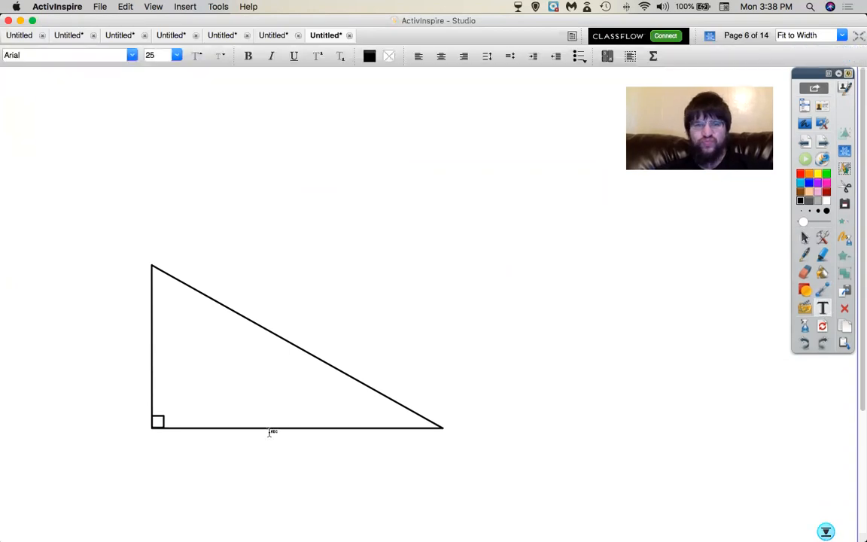
Label the triangle's base 12 and its left side 8.
{"action": "left_click", "coordinate": [218, 439]}
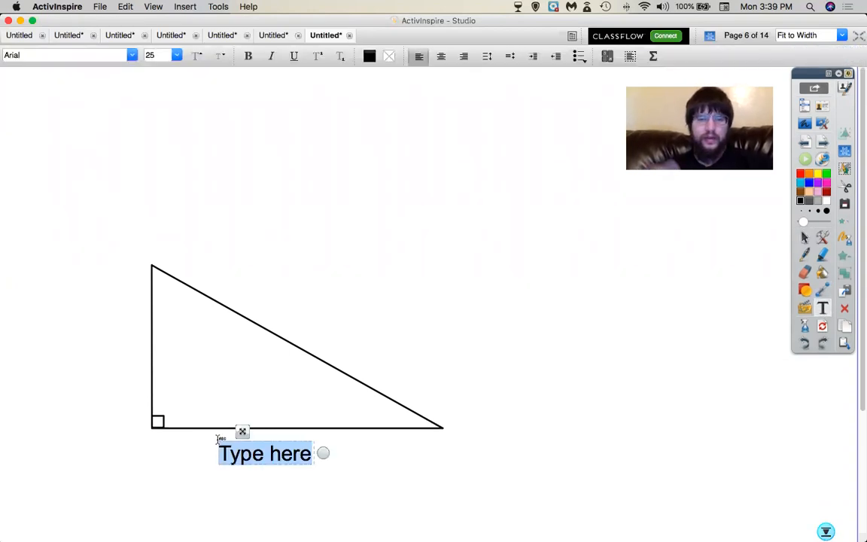
{"action": "type", "text": "12"}
{"action": "left_click", "coordinate": [114, 338]}
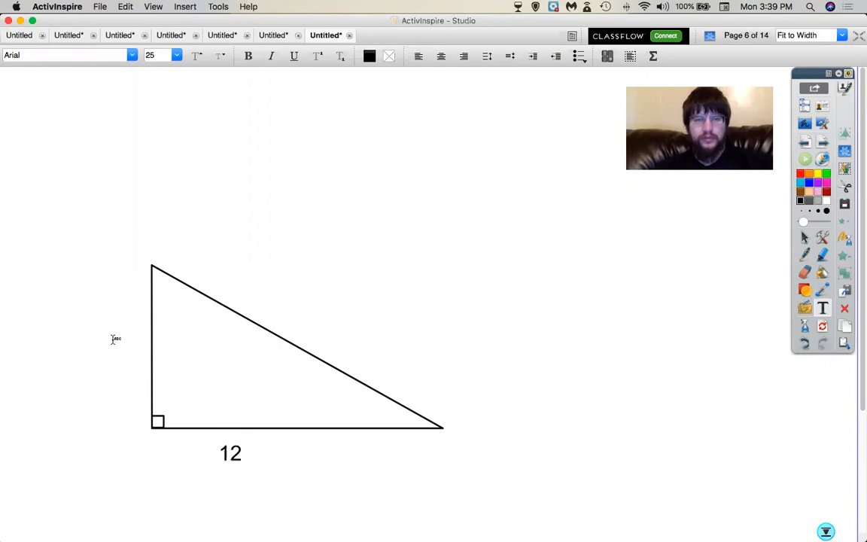
{"action": "left_click", "coordinate": [114, 338]}
{"action": "type", "text": "8"}
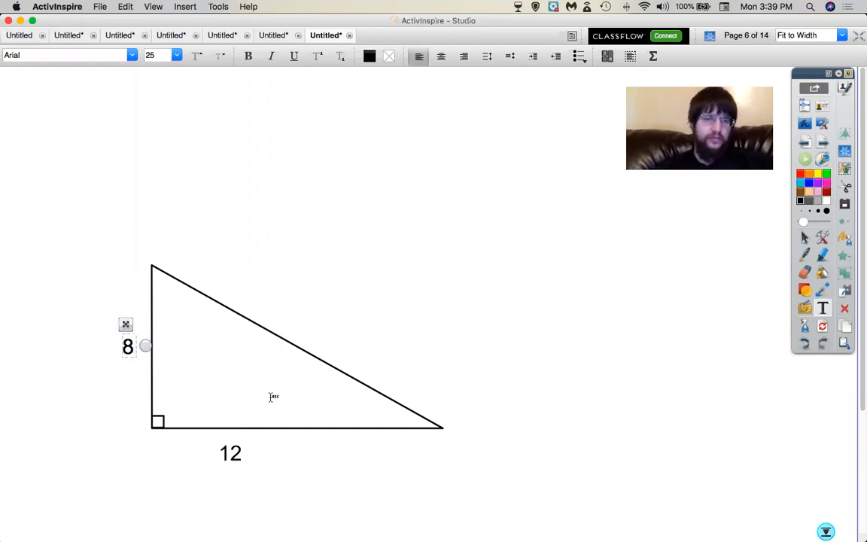
{"action": "left_click", "coordinate": [349, 484]}
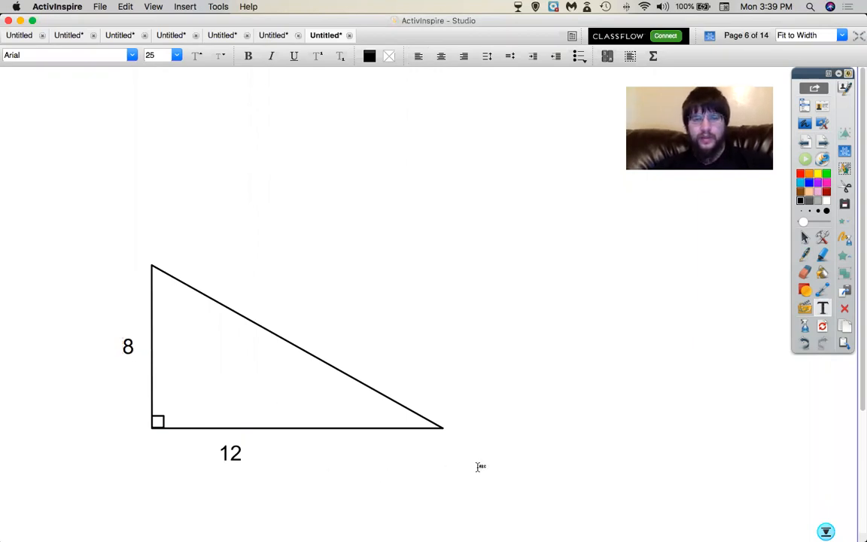
Pen a blue stick figure at the triangle's apex, screenshot the drawing, and return to Quiz 42.
{"action": "key", "text": "super+Tab"}
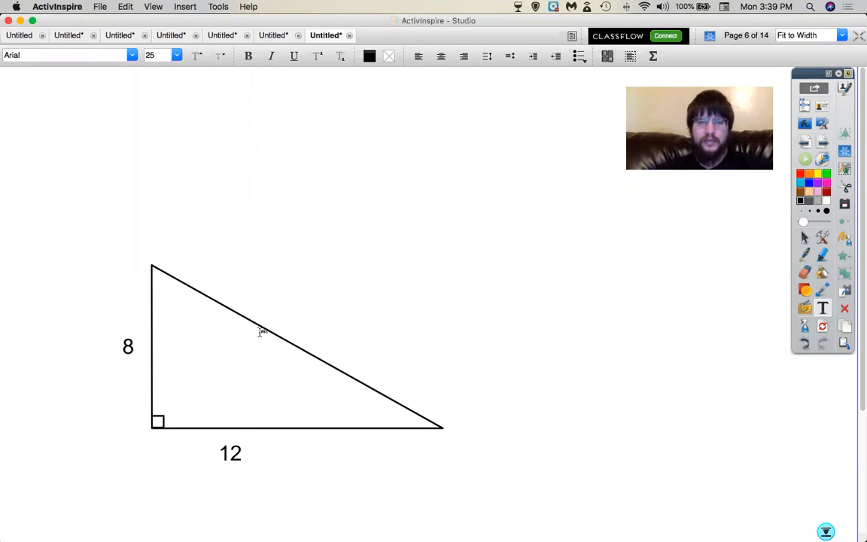
{"action": "left_click", "coordinate": [805, 256]}
{"action": "mouse_move", "coordinate": [126, 204]}
{"action": "left_mouse_down"}
{"action": "mouse_move", "coordinate": [131, 197]}
{"action": "mouse_move", "coordinate": [133, 211]}
{"action": "mouse_move", "coordinate": [149, 200]}
{"action": "mouse_move", "coordinate": [139, 236]}
{"action": "mouse_move", "coordinate": [163, 224]}
{"action": "mouse_move", "coordinate": [123, 243]}
{"action": "mouse_move", "coordinate": [159, 235]}
{"action": "mouse_move", "coordinate": [141, 250]}
{"action": "left_mouse_up"}
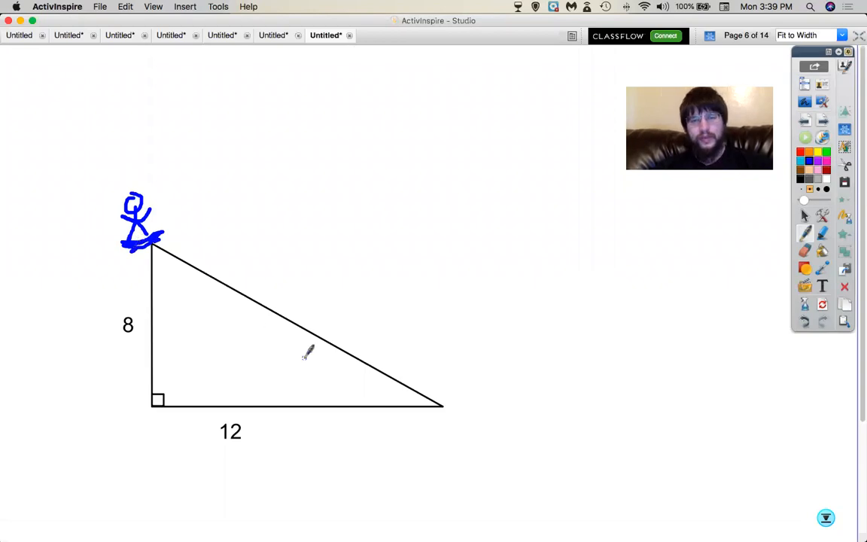
{"action": "key", "text": "super+Tab"}
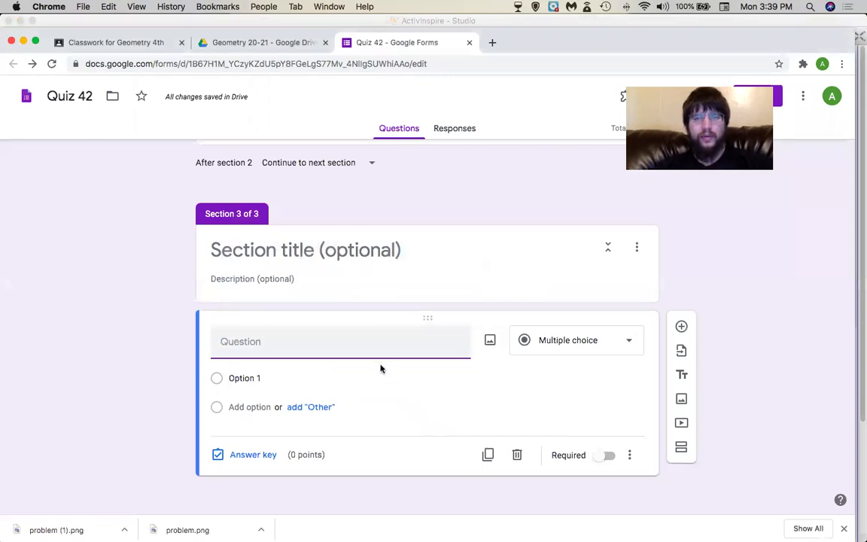
{"action": "key", "text": "super+Tab"}
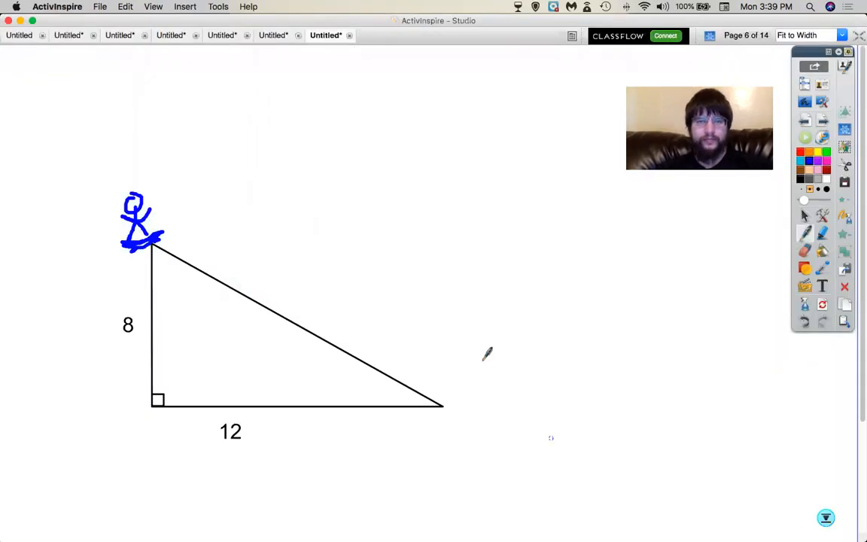
{"action": "left_click_drag", "start_coordinate": [103, 179], "coordinate": [463, 454]}
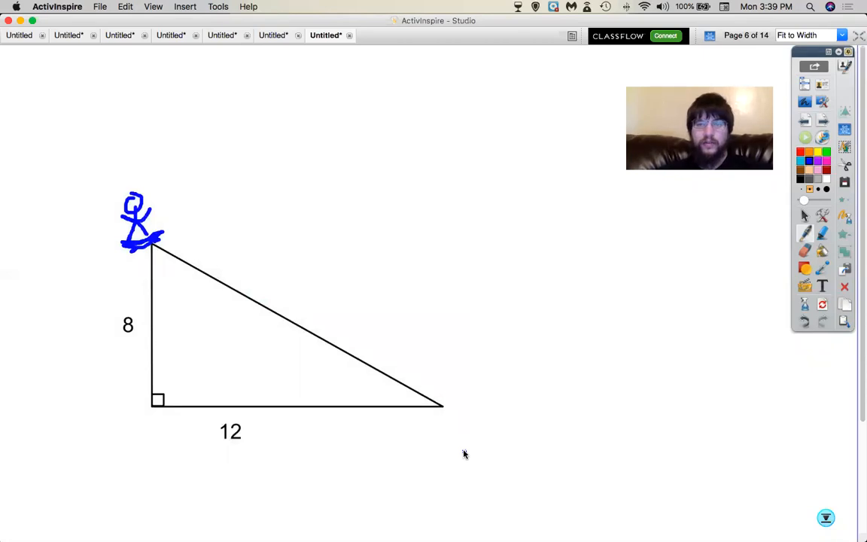
{"action": "key", "text": "super+Tab"}
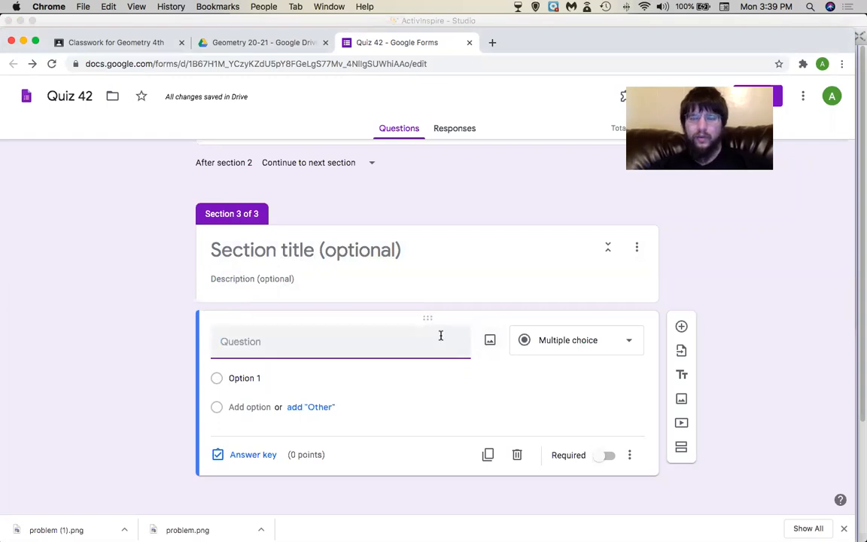
Upload the newest Desktop screenshot of the triangle as an image in Section 3.
{"action": "left_click", "coordinate": [682, 401]}
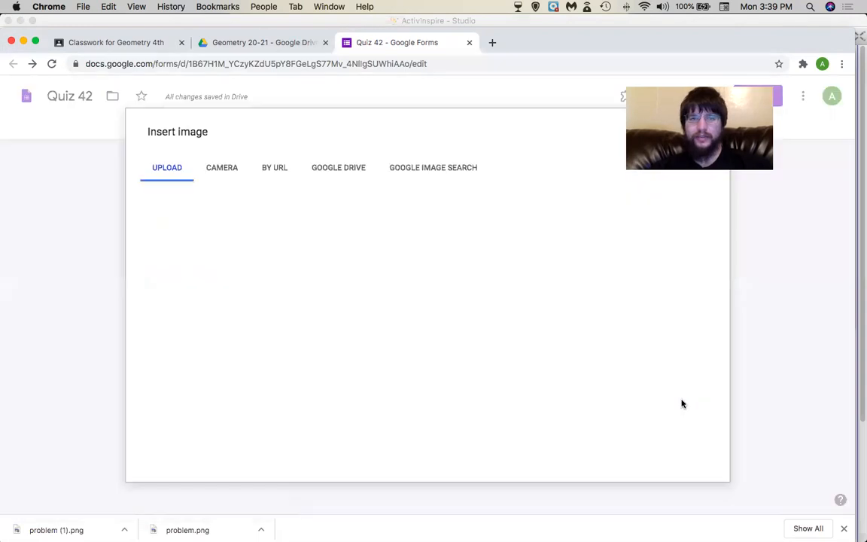
{"action": "left_click", "coordinate": [436, 368]}
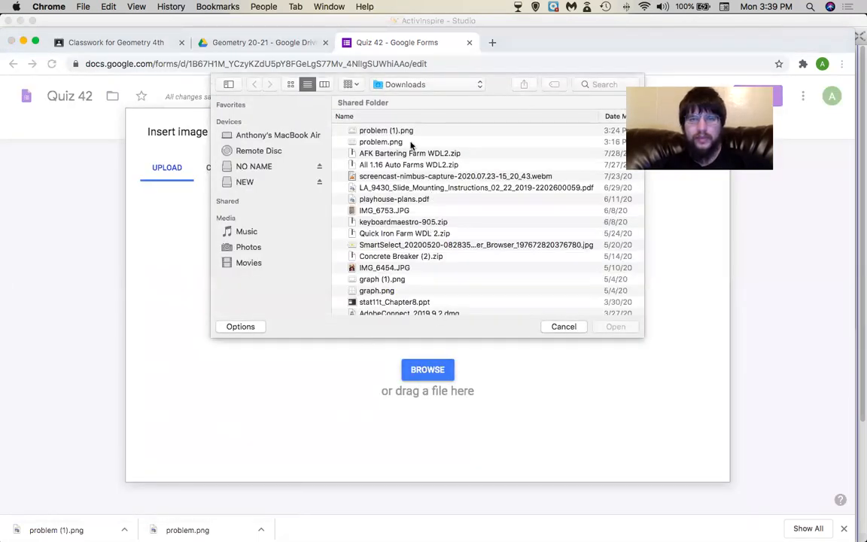
{"action": "left_click", "coordinate": [431, 84]}
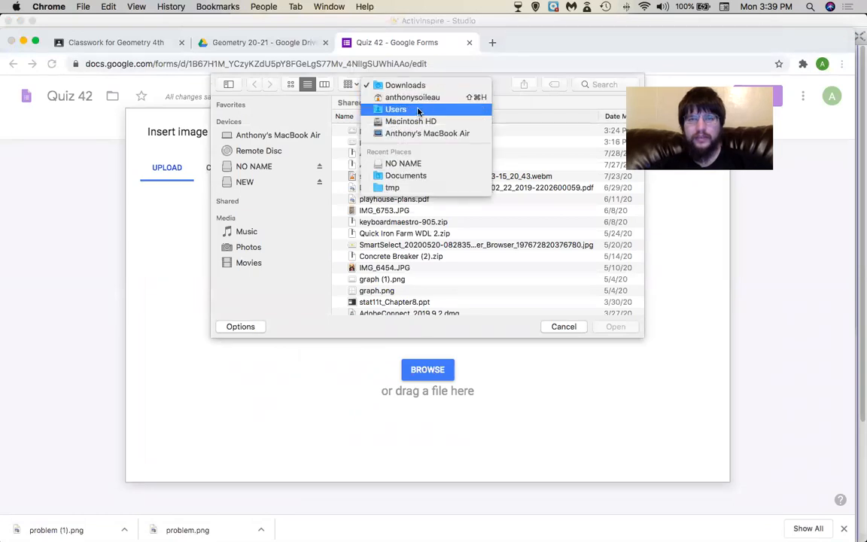
{"action": "left_click", "coordinate": [416, 98]}
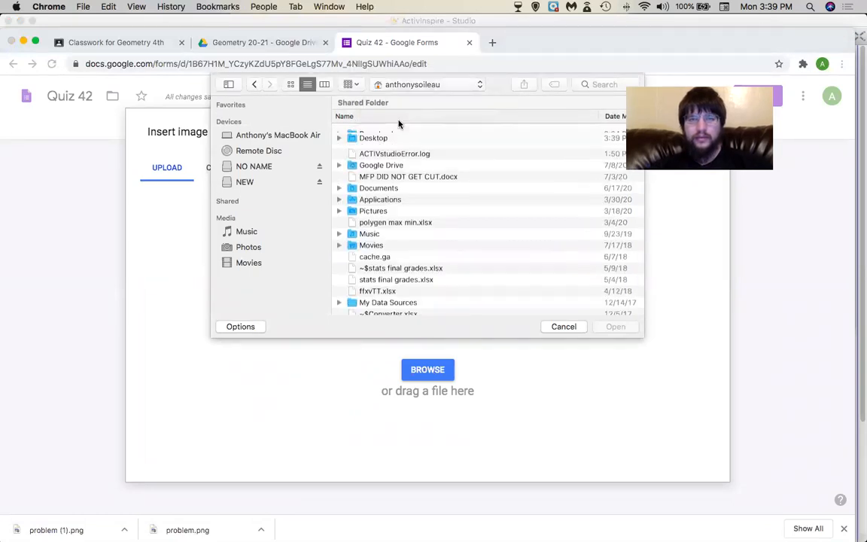
{"action": "double_click", "coordinate": [380, 132]}
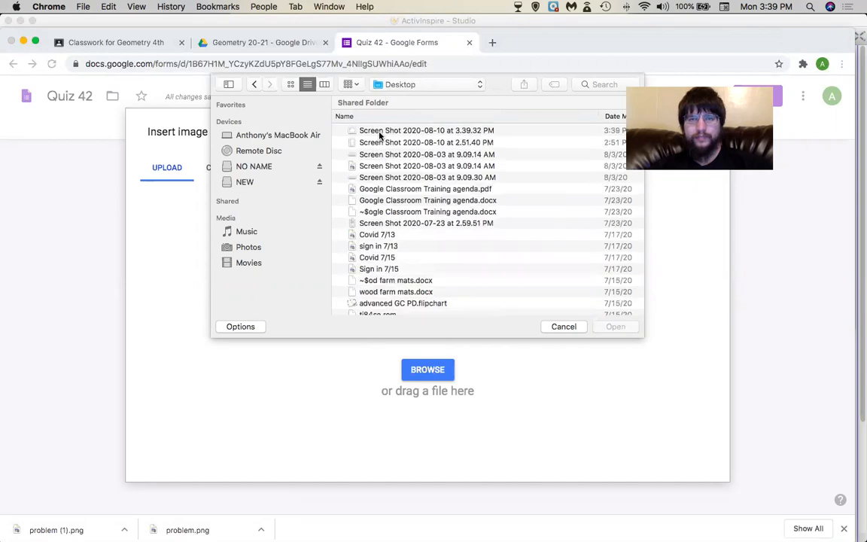
{"action": "left_click", "coordinate": [380, 130]}
{"action": "double_click", "coordinate": [380, 130]}
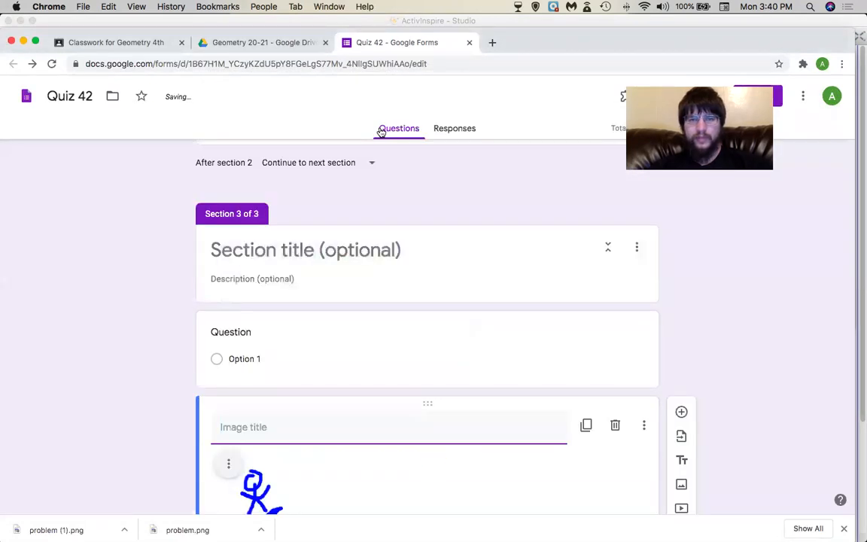
Move the triangle image above the blank question.
{"action": "scroll", "coordinate": [351, 305], "scroll_direction": "down", "scroll_amount": 4}
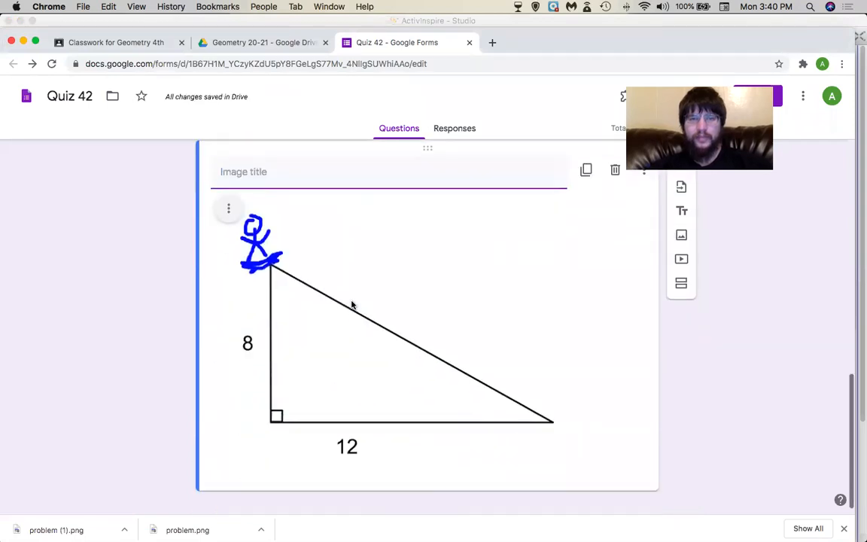
{"action": "scroll", "coordinate": [351, 305], "scroll_direction": "up", "scroll_amount": 3}
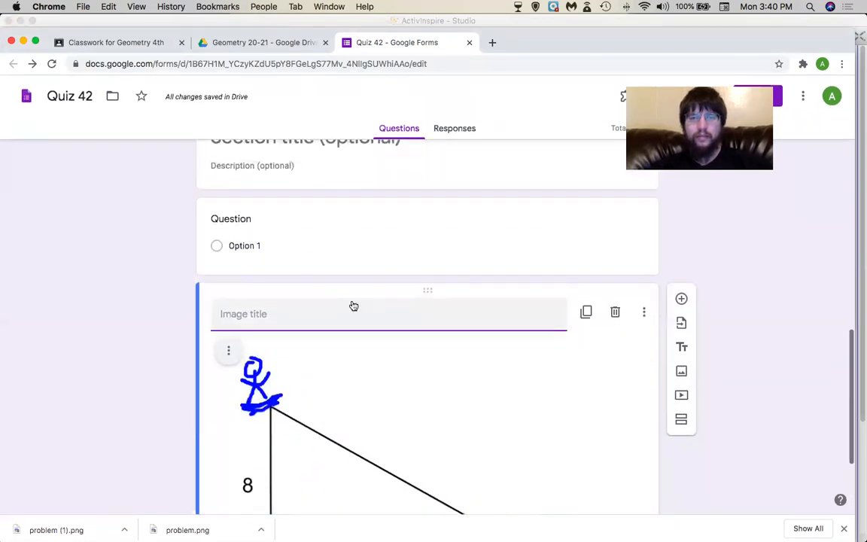
{"action": "scroll", "coordinate": [351, 305], "scroll_direction": "up", "scroll_amount": 1}
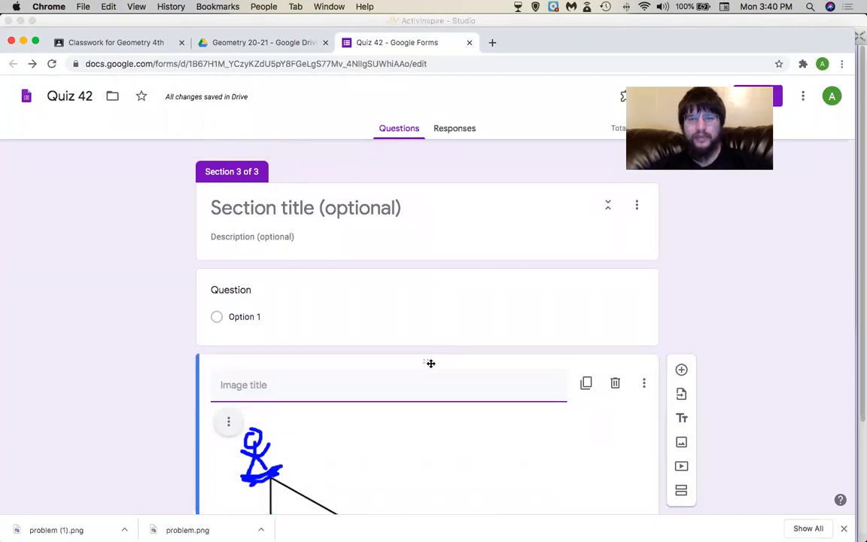
{"action": "left_click_drag", "start_coordinate": [428, 362], "coordinate": [428, 263]}
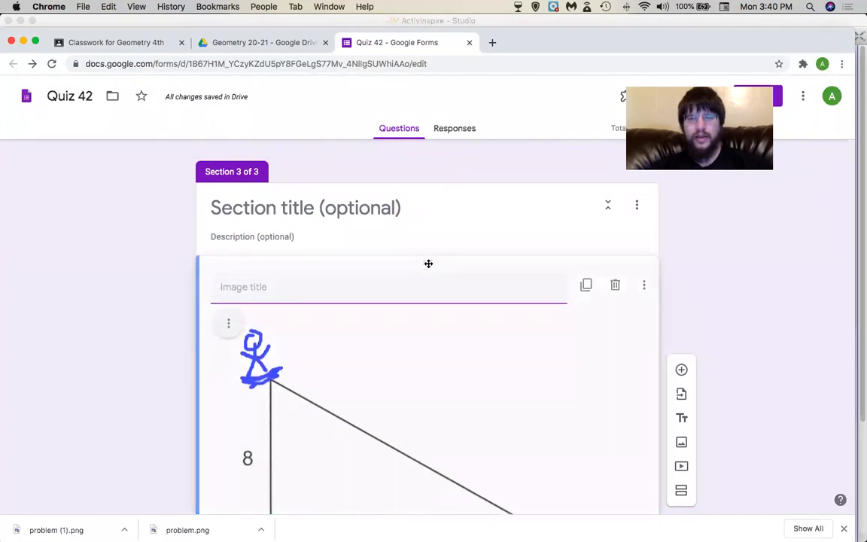
{"action": "scroll", "coordinate": [414, 334], "scroll_direction": "down", "scroll_amount": 5}
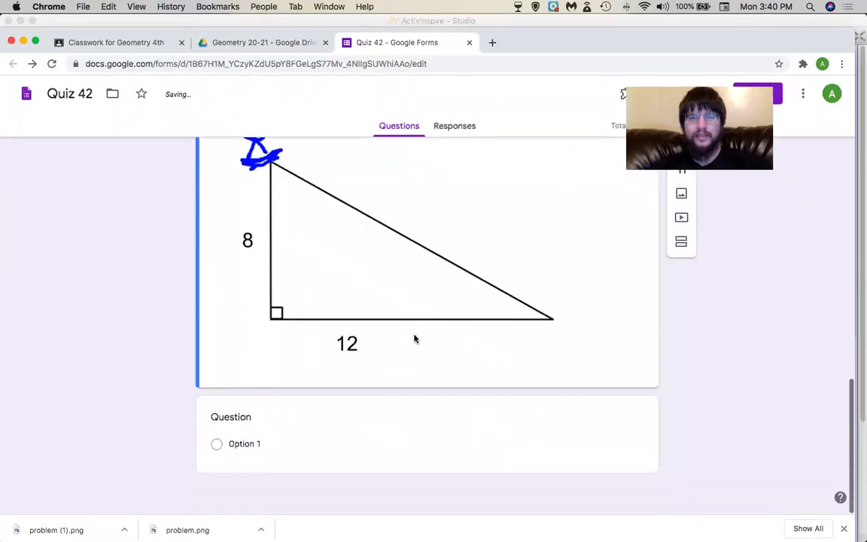
{"action": "left_click", "coordinate": [286, 419]}
Title the question asking to determine the angle the ramp makes with the ground.
{"action": "type", "text": "determine the anlge"}
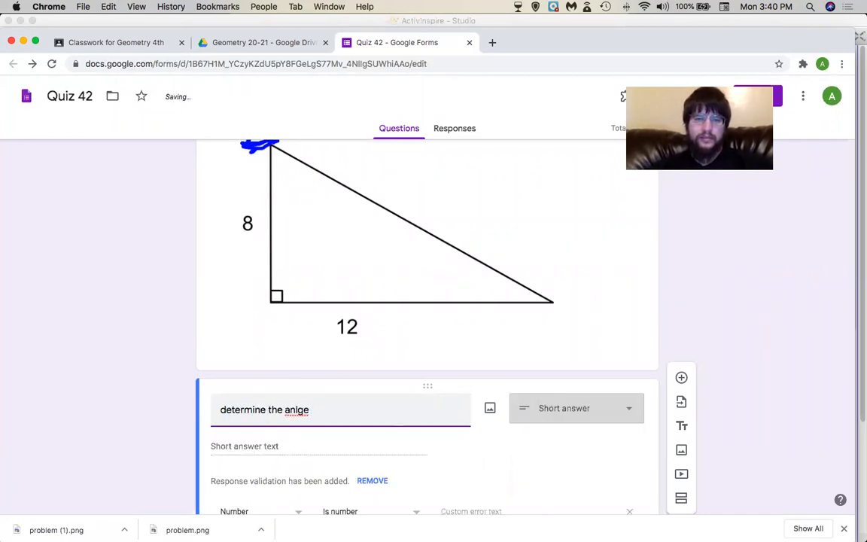
{"action": "key", "text": "BackSpace"}
{"action": "type", "text": "ng"}
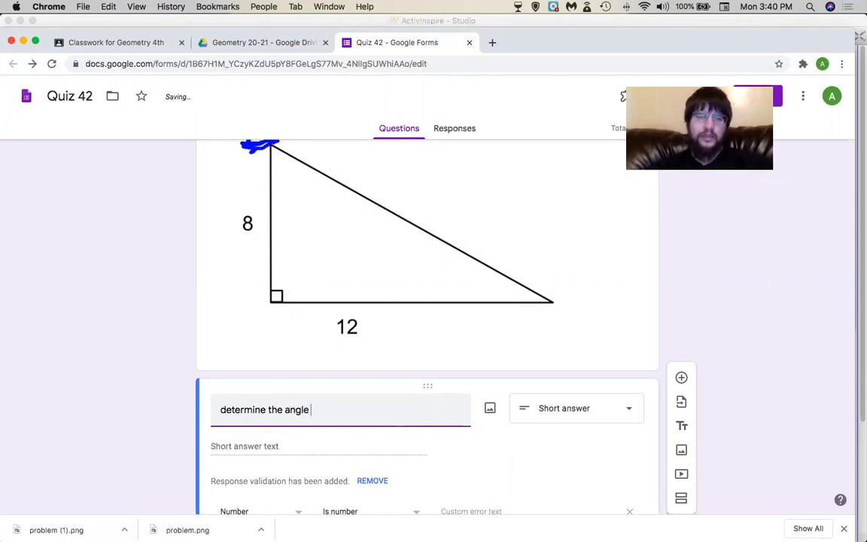
{"action": "type", "text": "le javier's"}
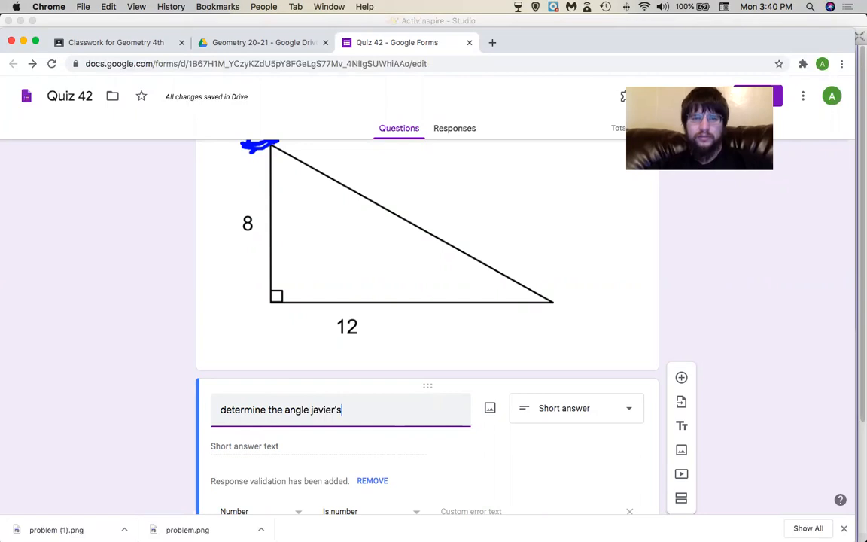
{"action": "key", "text": "BackSpace"}
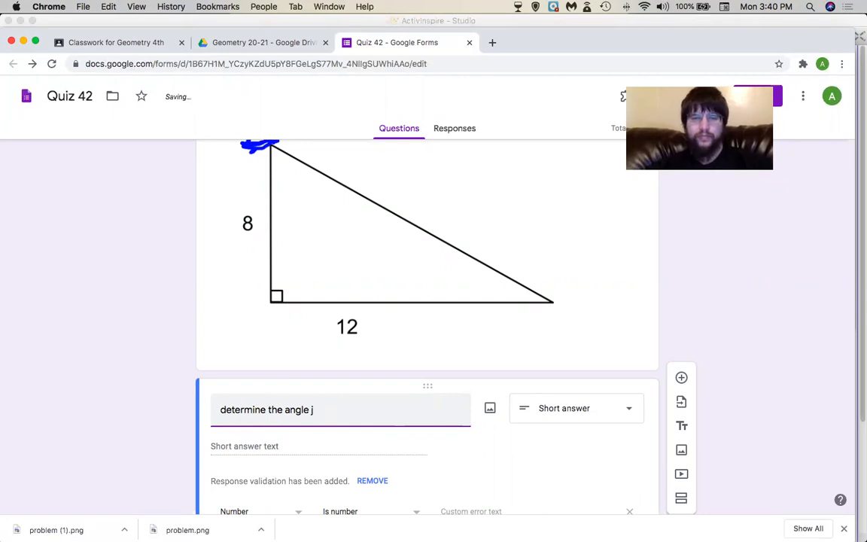
{"action": "type", "text": "y BO"}
{"action": "key", "text": "BackSpace"}
{"action": "type", "text": "ob's "}
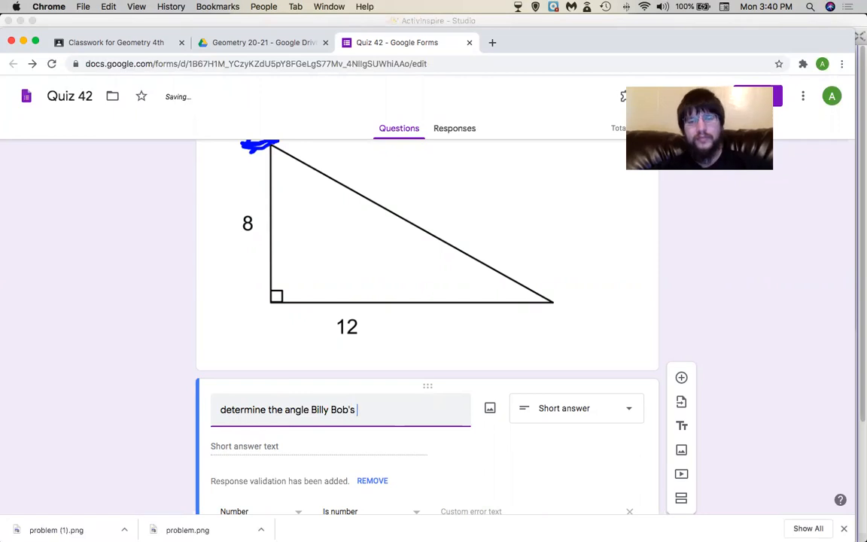
{"action": "type", "text": "ramp makes with the ground."}
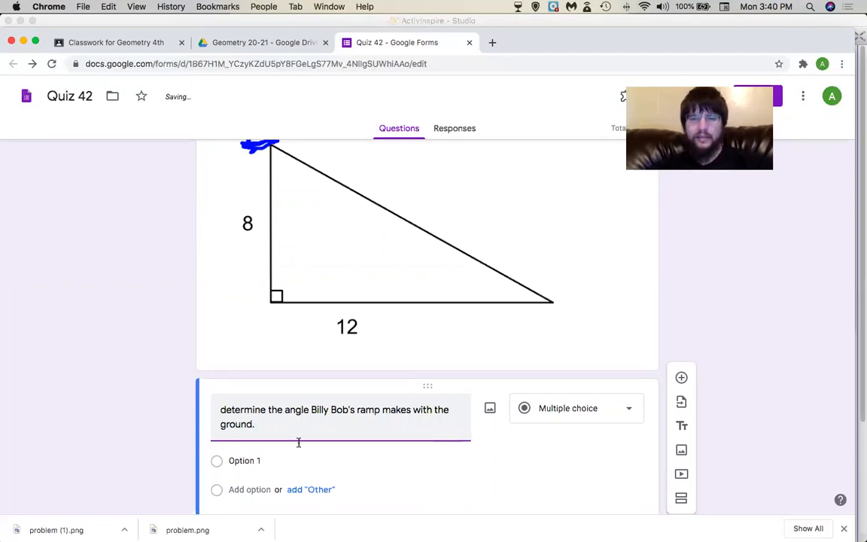
Keep the question multiple choice and type 10 as its first answer option, then trim it.
{"action": "left_click", "coordinate": [565, 419]}
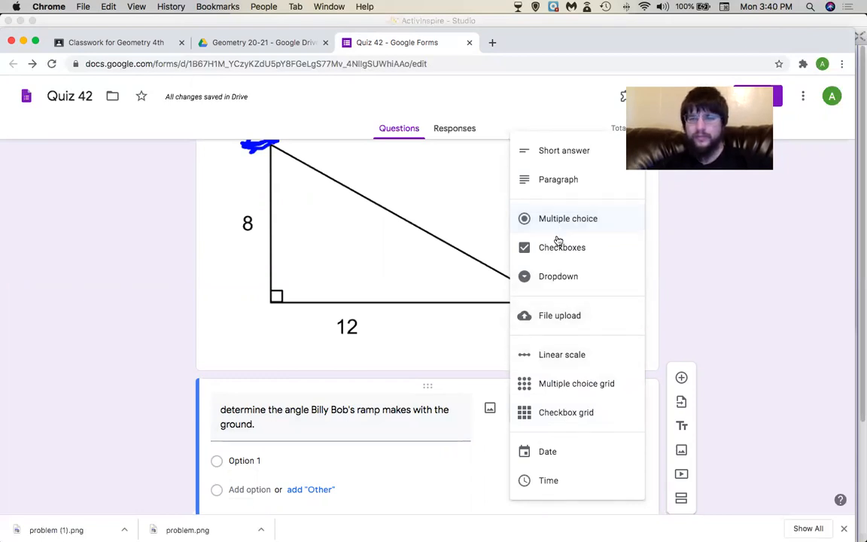
{"action": "left_click", "coordinate": [319, 463]}
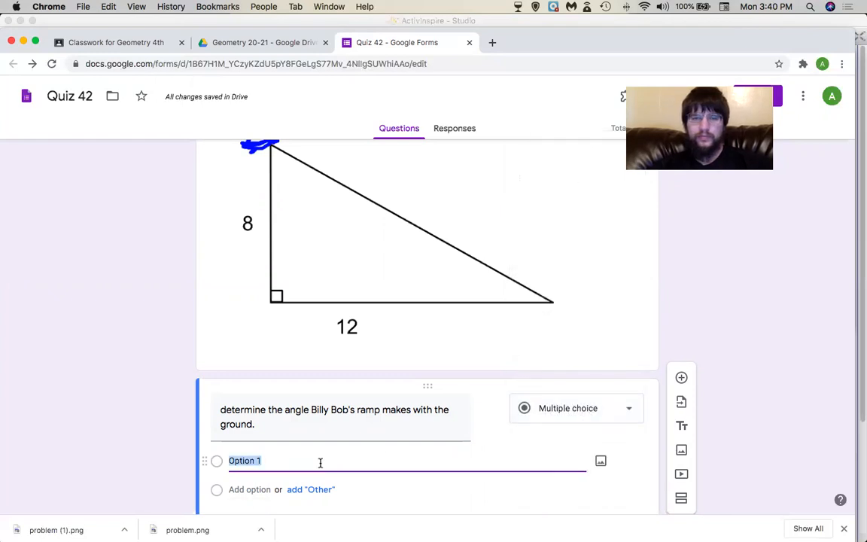
{"action": "type", "text": "10"}
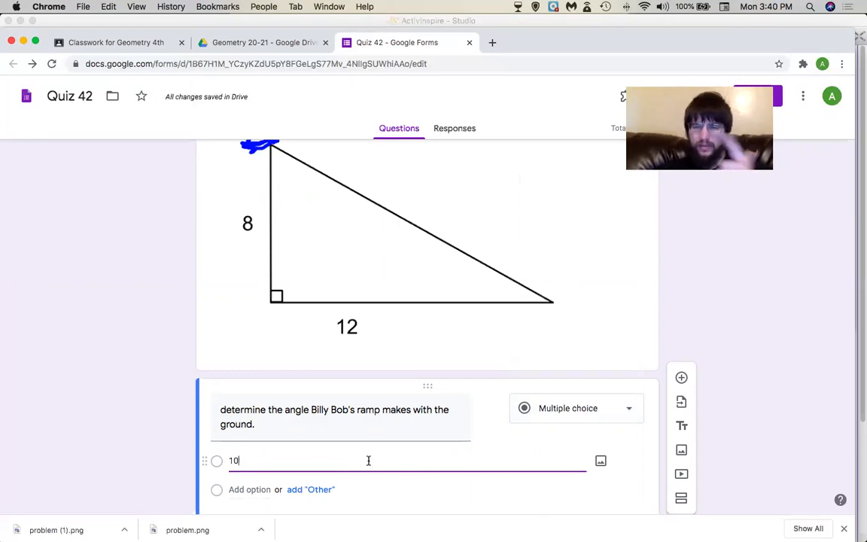
{"action": "left_click", "coordinate": [682, 427]}
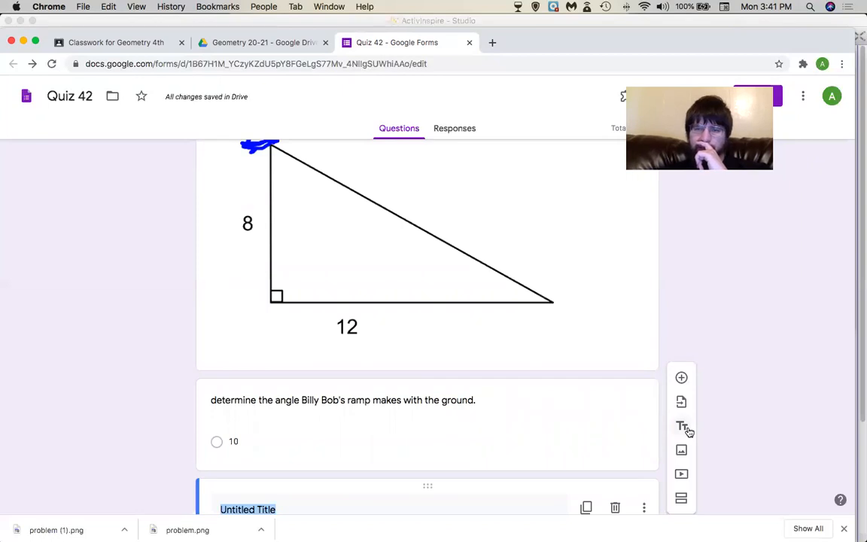
{"action": "scroll", "coordinate": [498, 460], "scroll_direction": "down", "scroll_amount": 3}
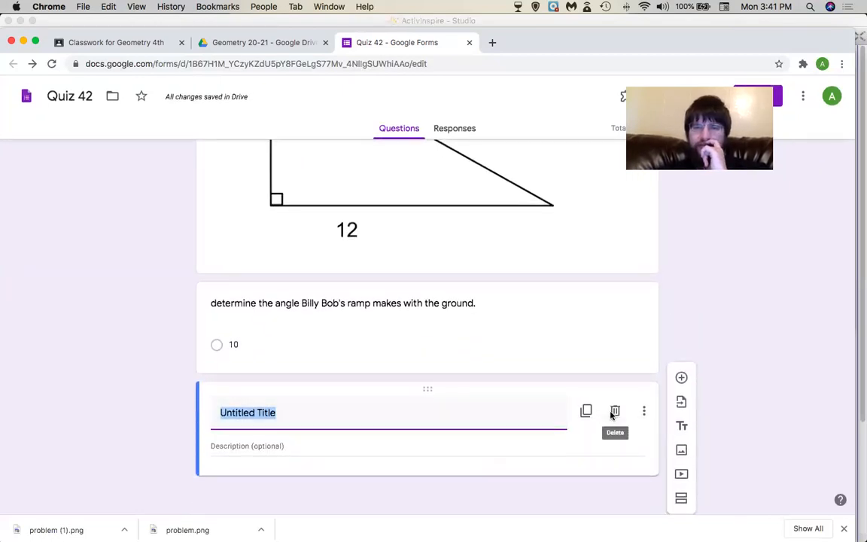
{"action": "left_click", "coordinate": [615, 411]}
{"action": "left_click", "coordinate": [246, 377]}
{"action": "left_click", "coordinate": [252, 376]}
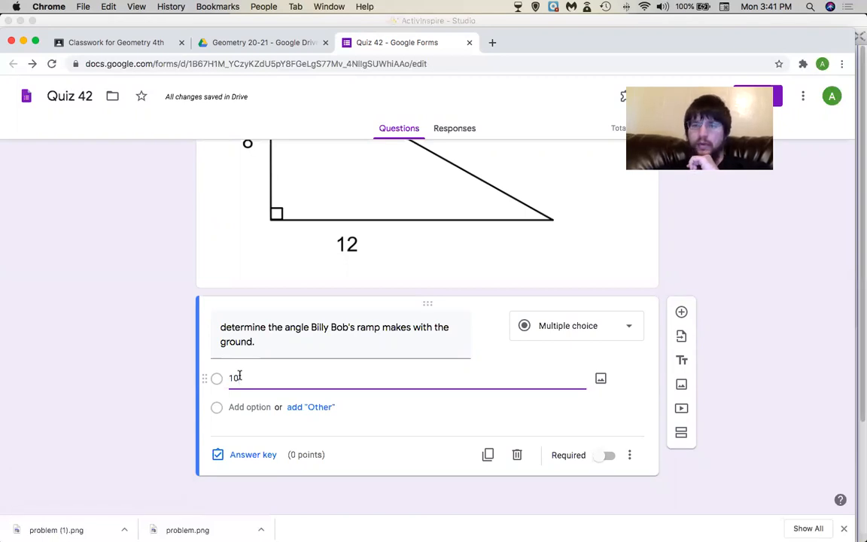
{"action": "key", "text": "BackSpace"}
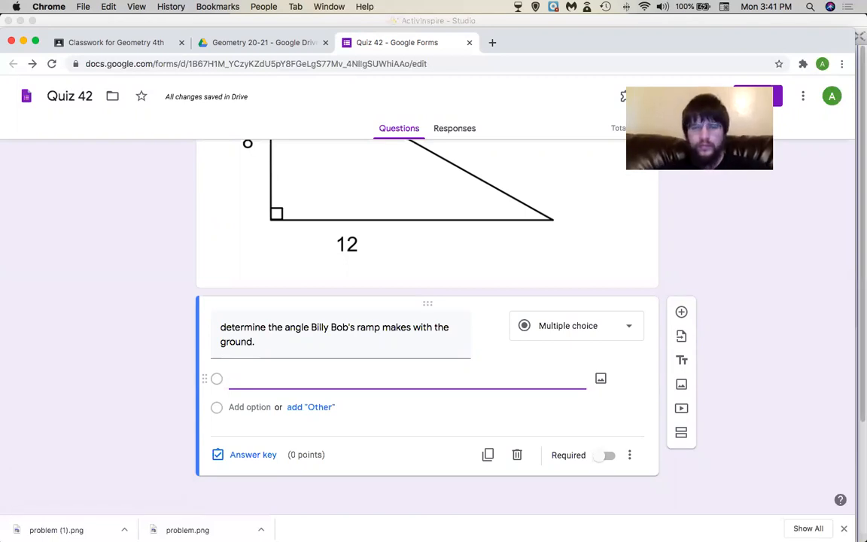
{"action": "key", "text": "super+Tab"}
On a new blank page, write a 10° text label using the symbol picker's degree sign.
{"action": "key", "text": "F8"}
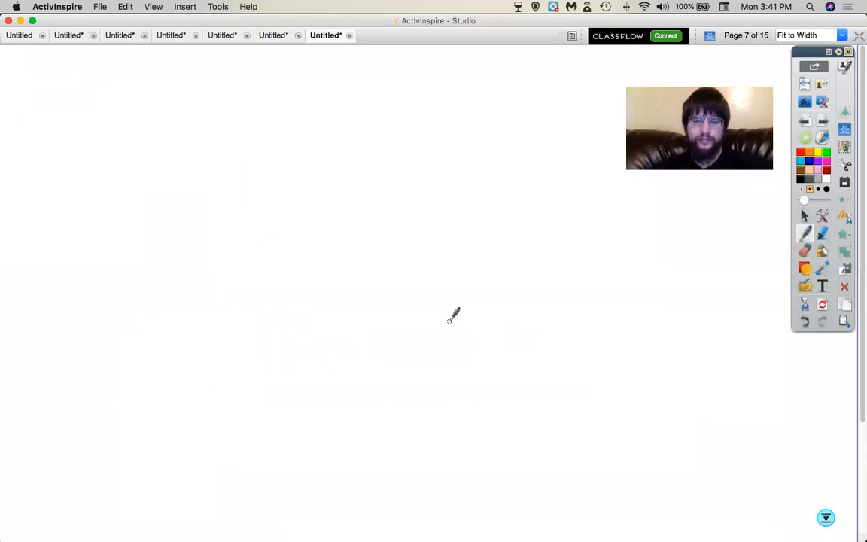
{"action": "left_click", "coordinate": [822, 287]}
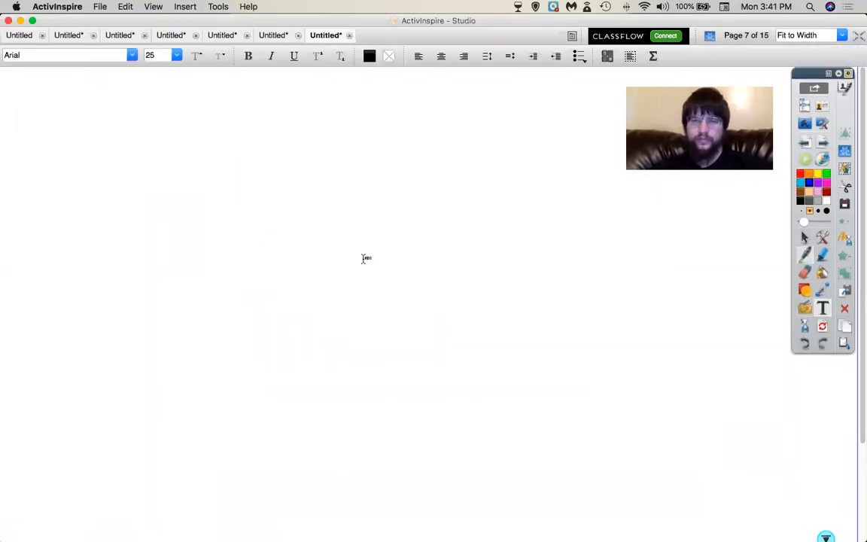
{"action": "left_click", "coordinate": [154, 203]}
{"action": "type", "text": "10"}
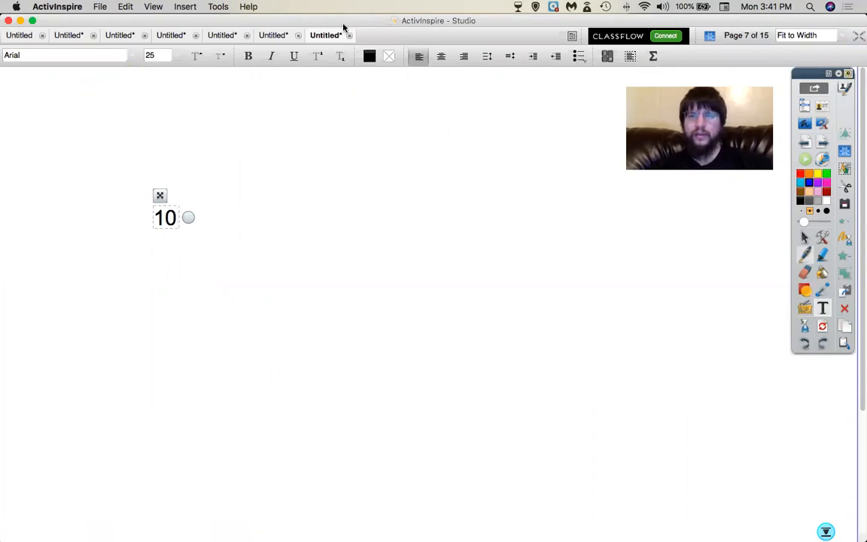
{"action": "left_click", "coordinate": [653, 56]}
{"action": "left_click", "coordinate": [729, 65]}
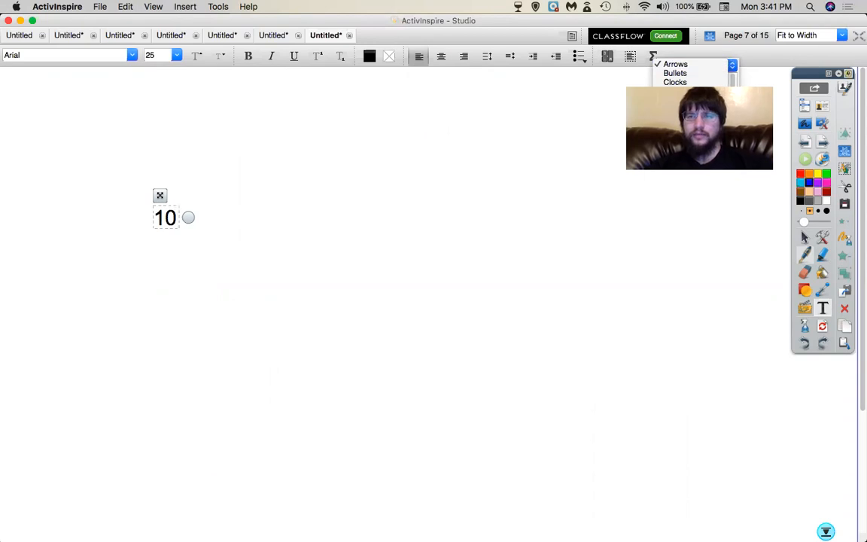
{"action": "left_click", "coordinate": [675, 118]}
{"action": "left_click", "coordinate": [715, 89]}
{"action": "left_click", "coordinate": [732, 100]}
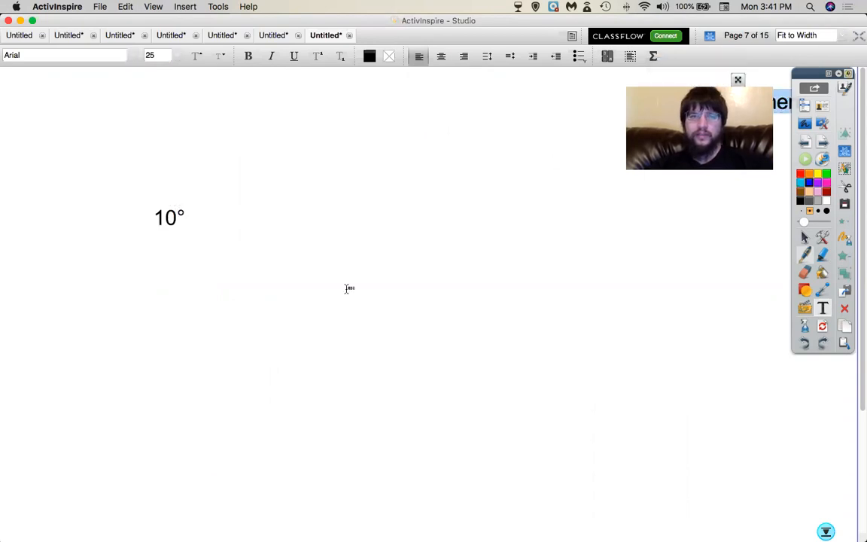
Copy the 10° label into five copies arranged in a vertical column.
{"action": "left_click", "coordinate": [170, 217]}
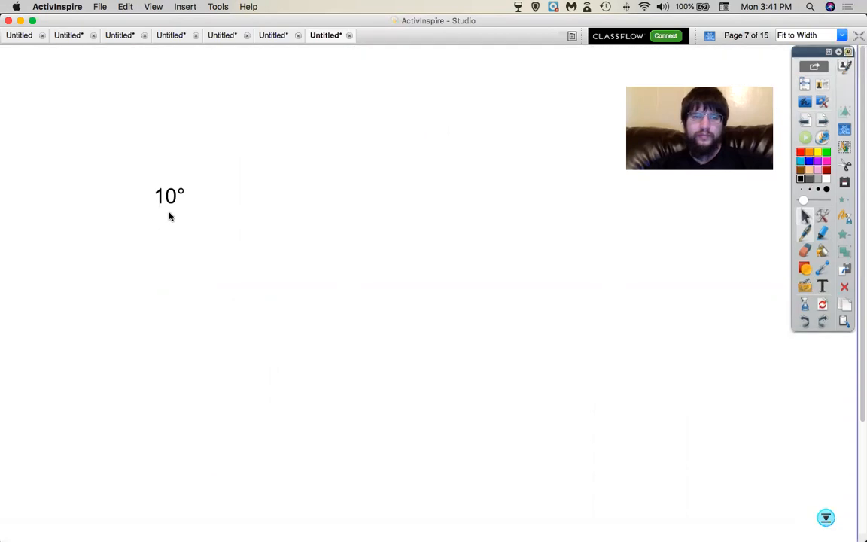
{"action": "key", "text": "super+c"}
{"action": "key", "text": "super+v"}
{"action": "key", "text": "super+v"}
{"action": "key", "text": "super+v"}
{"action": "key", "text": "super+v"}
{"action": "left_click", "coordinate": [173, 309]}
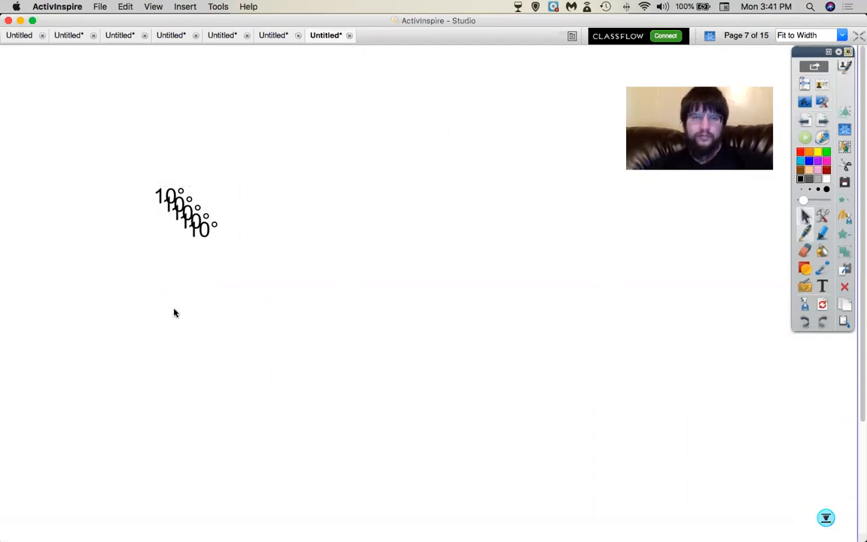
{"action": "left_click_drag", "start_coordinate": [192, 233], "coordinate": [181, 249]}
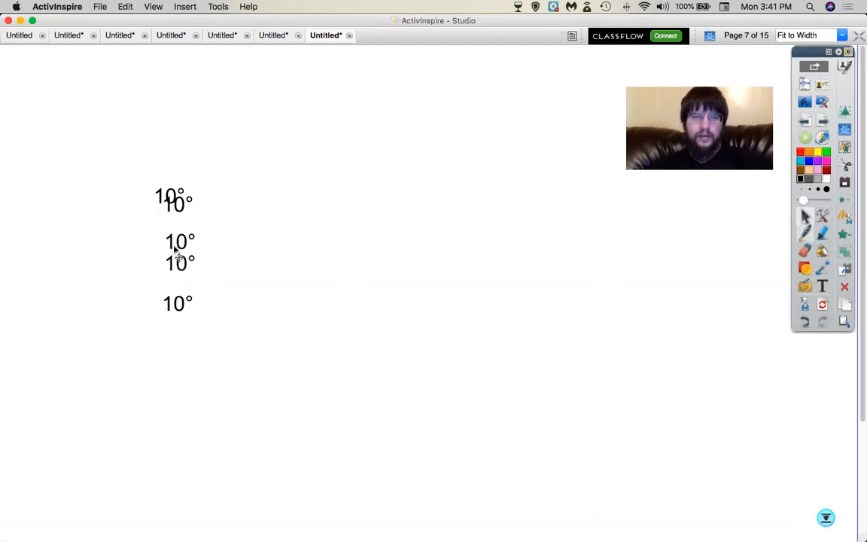
{"action": "left_click_drag", "start_coordinate": [187, 216], "coordinate": [175, 174]}
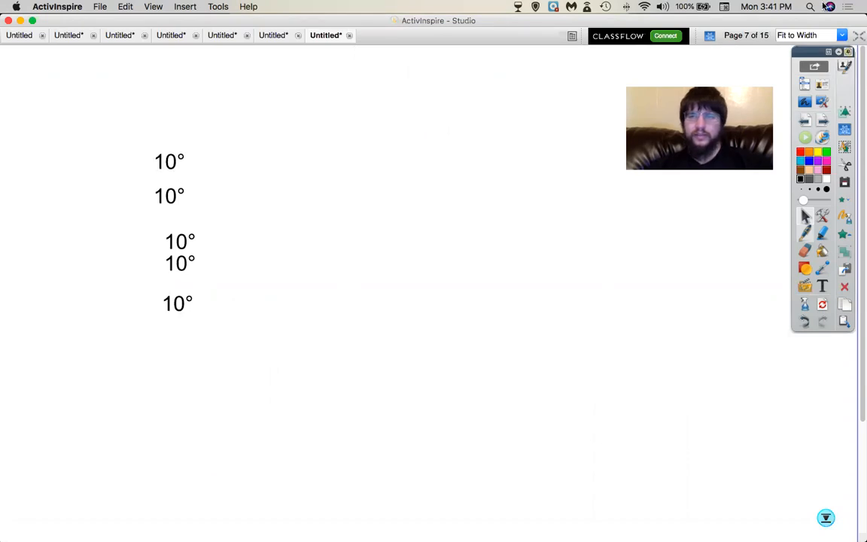
Launch the Wabbitemu calculator from Spotlight search, then reopen the top 10° label.
{"action": "key", "text": "super+space"}
{"action": "type", "text": "wabbb"}
{"action": "key", "text": "BackSpace"}
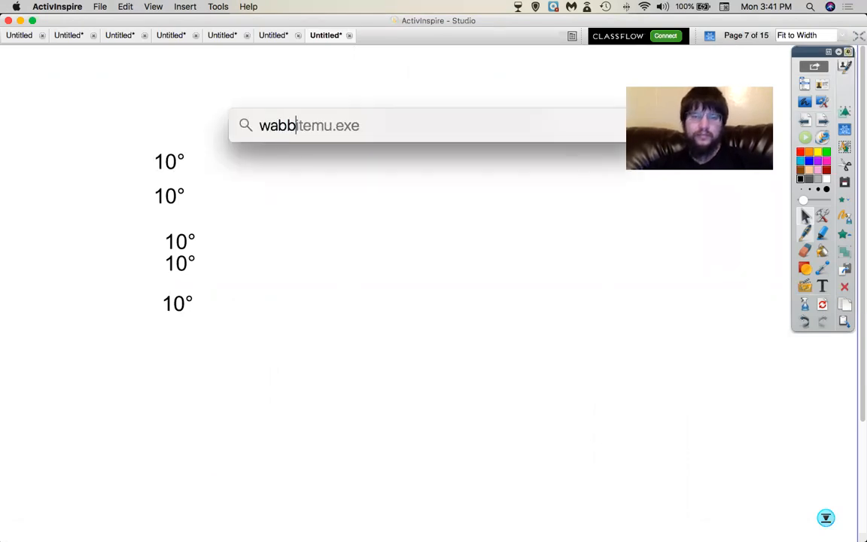
{"action": "double_click", "coordinate": [357, 166]}
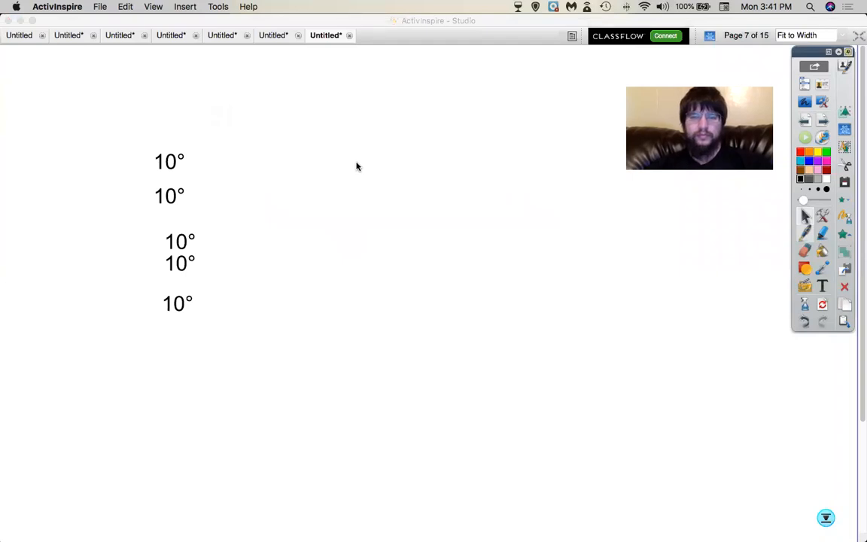
{"action": "key", "text": "super+Tab"}
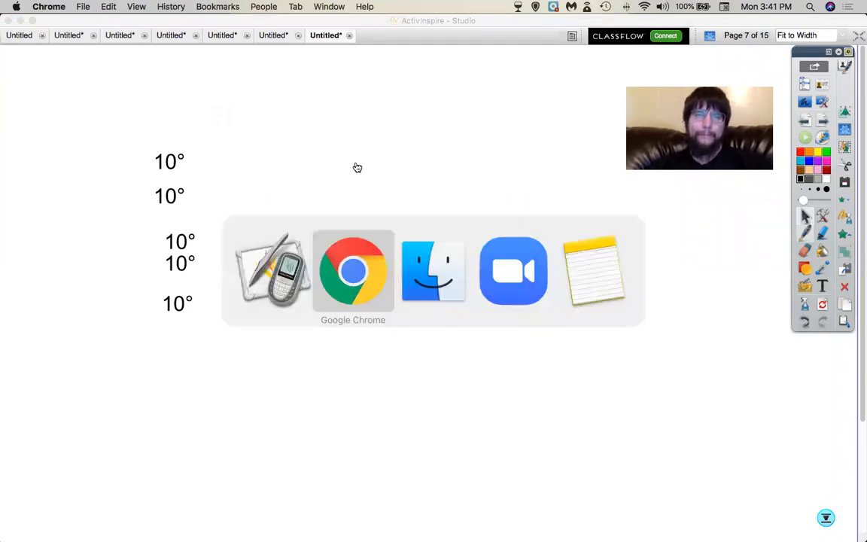
{"action": "scroll", "coordinate": [395, 243], "scroll_direction": "up", "scroll_amount": 3}
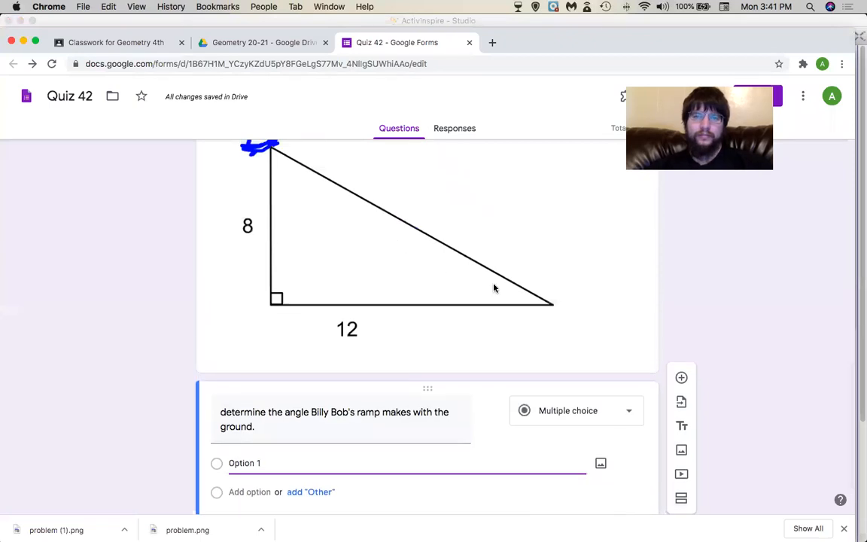
{"action": "key", "text": "super+Tab"}
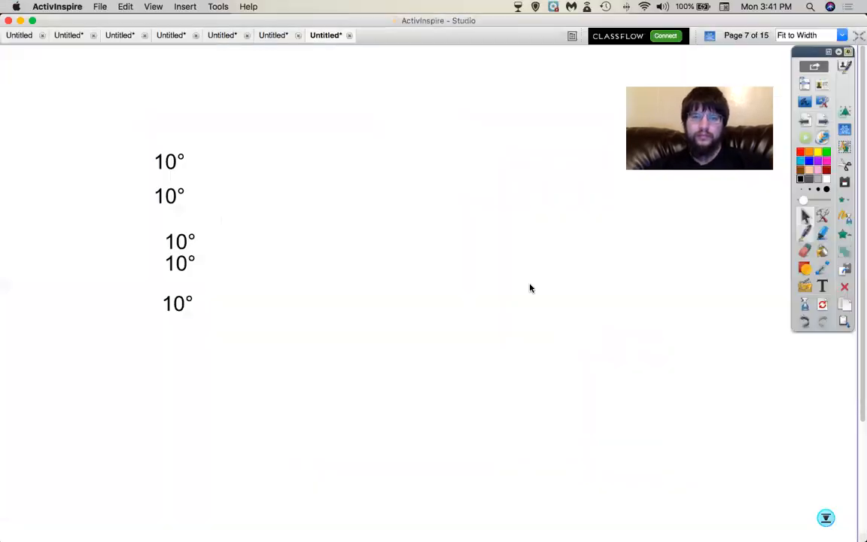
{"action": "mouse_move", "coordinate": [588, 523]}
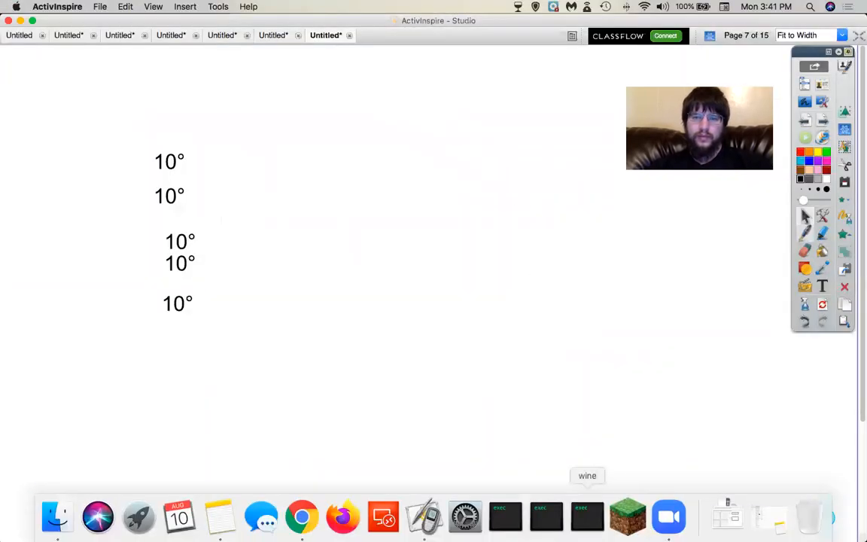
{"action": "double_click", "coordinate": [168, 165]}
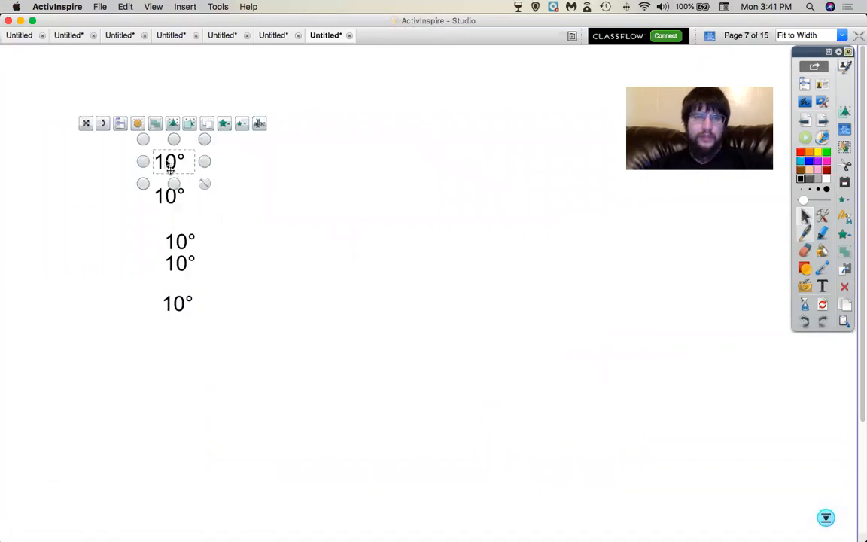
{"action": "left_click", "coordinate": [319, 283]}
Switch the Wabbitemu calculator from radians to DEGREE mode and return to the home screen.
{"action": "key", "text": "super+Tab"}
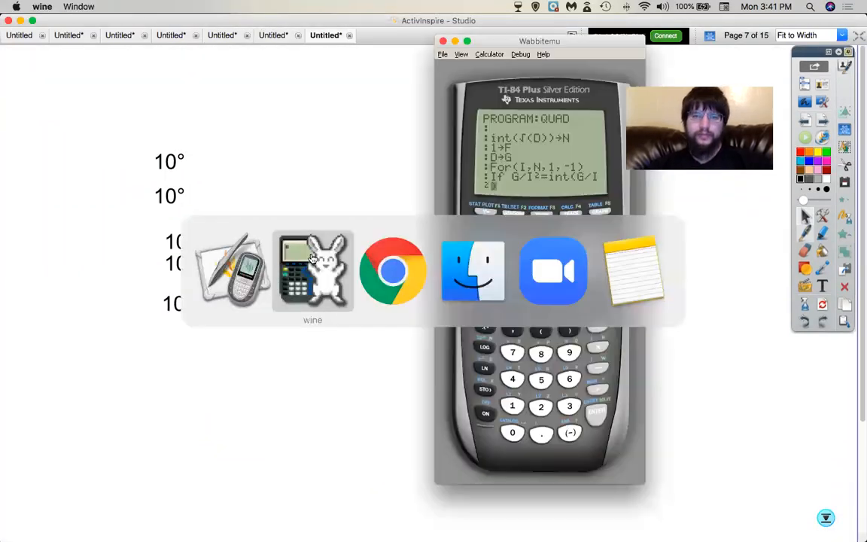
{"action": "left_click", "coordinate": [513, 252]}
{"action": "left_click", "coordinate": [484, 251]}
{"action": "left_click", "coordinate": [597, 289]}
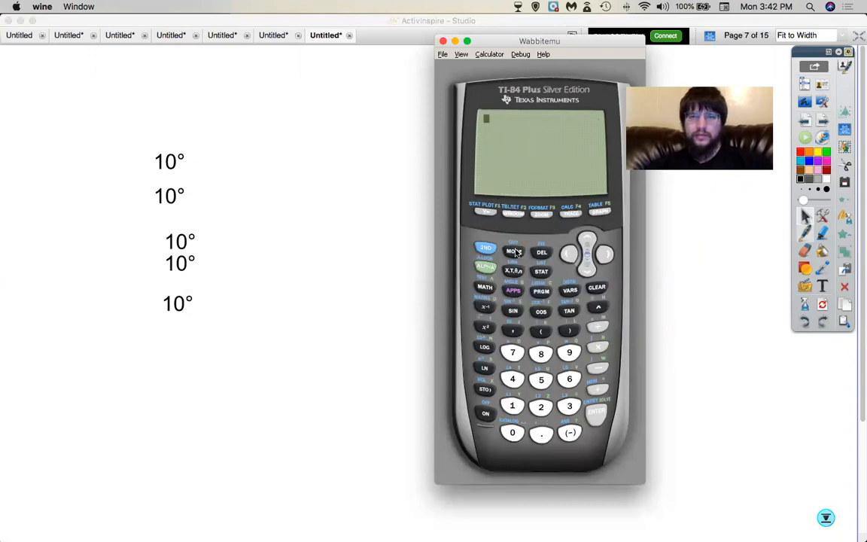
{"action": "left_click", "coordinate": [514, 253]}
{"action": "left_click", "coordinate": [592, 277]}
{"action": "left_click", "coordinate": [592, 277]}
{"action": "left_click", "coordinate": [608, 256]}
{"action": "left_click", "coordinate": [600, 414]}
{"action": "left_click", "coordinate": [490, 250]}
{"action": "left_click", "coordinate": [517, 252]}
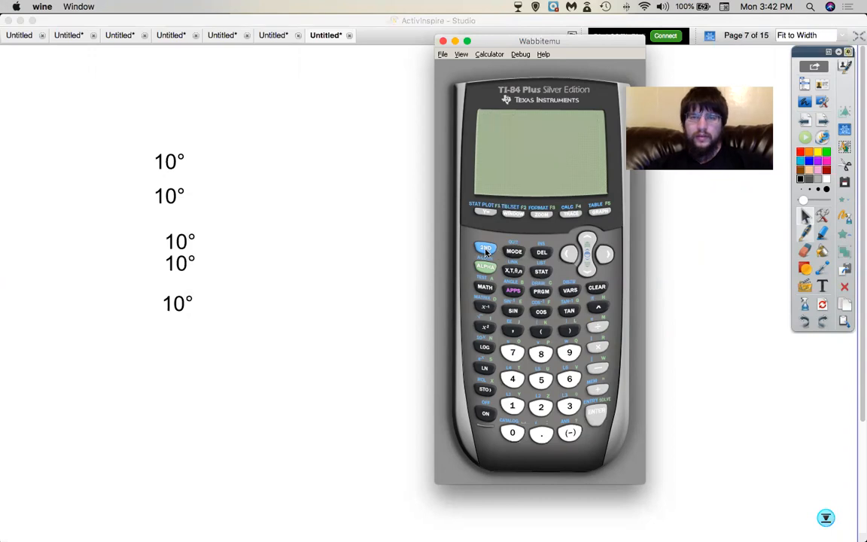
{"action": "key", "text": "super+Tab"}
{"action": "key", "text": "super+Tab"}
{"action": "key", "text": "super+Tab"}
{"action": "key", "text": "super+Tab"}
{"action": "key", "text": "super+Tab"}
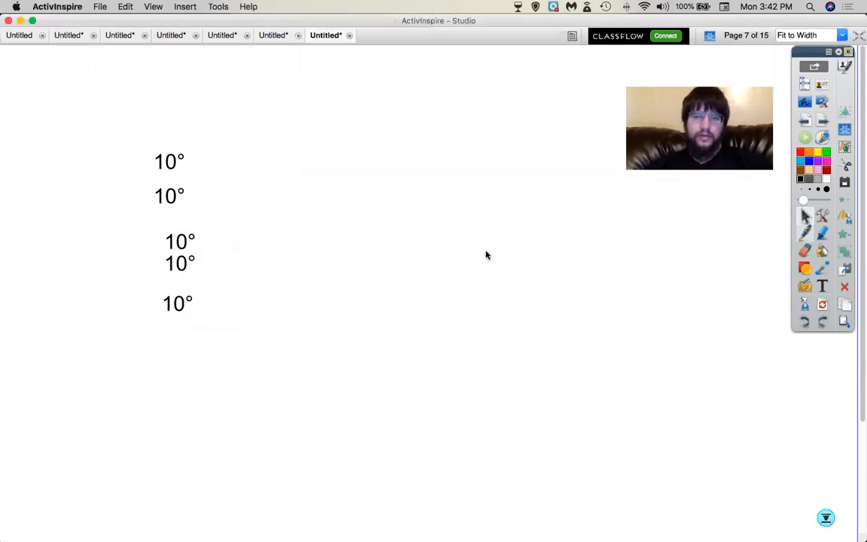
{"action": "key", "text": "super+Tab"}
{"action": "key", "text": "super+Tab"}
{"action": "key", "text": "super+Tab"}
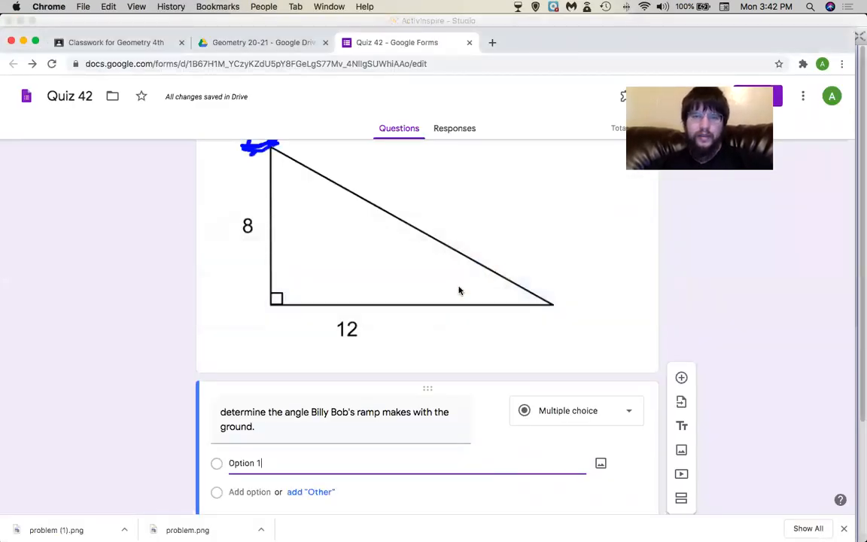
{"action": "key", "text": "super+Tab"}
{"action": "key", "text": "super+Tab"}
{"action": "key", "text": "super+shift+Tab"}
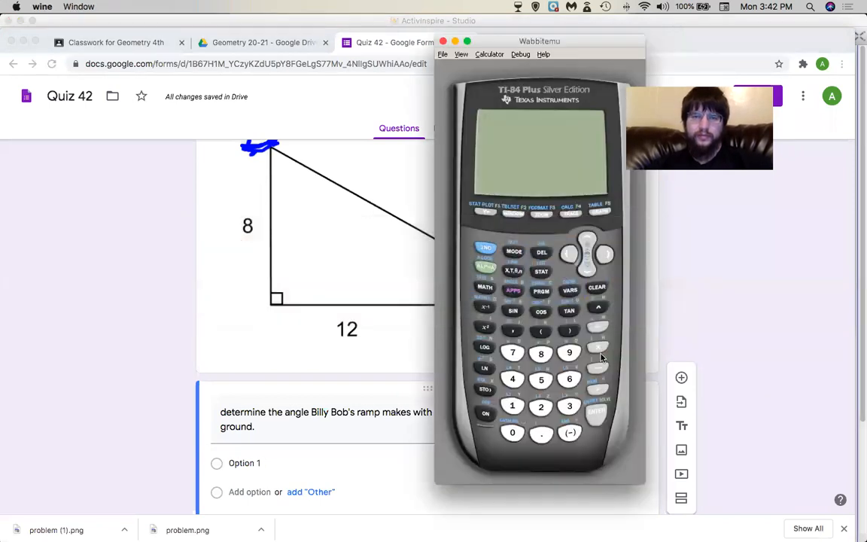
Compute tan⁻¹(8/12) = 33.69006753, then return to ActivInspire.
{"action": "left_click", "coordinate": [570, 310]}
{"action": "left_click", "coordinate": [540, 354]}
{"action": "left_click", "coordinate": [597, 326]}
{"action": "left_click", "coordinate": [512, 406]}
{"action": "left_click", "coordinate": [540, 406]}
{"action": "left_click", "coordinate": [599, 413]}
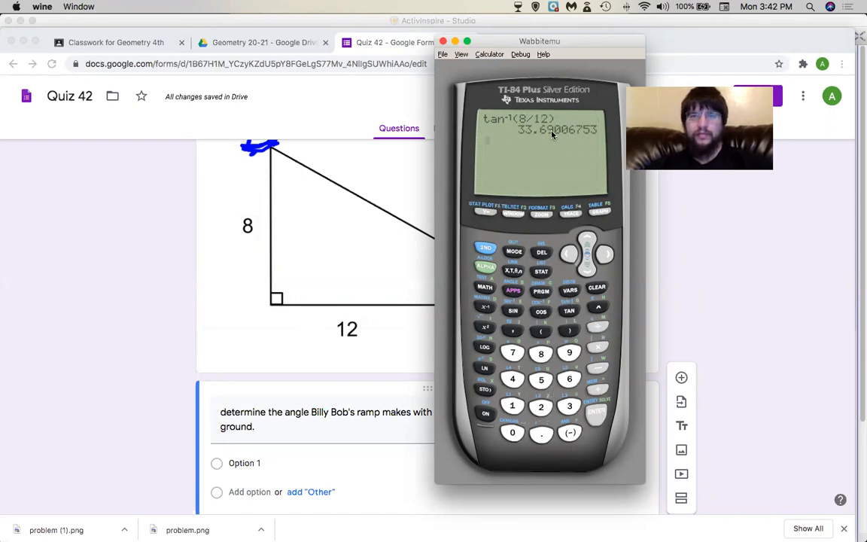
{"action": "key", "text": "super+Tab"}
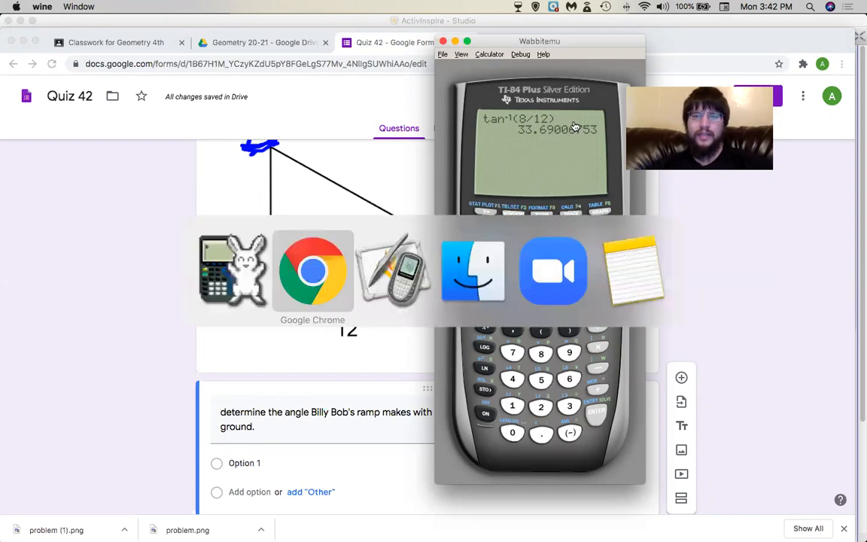
{"action": "key", "text": "super+Tab"}
{"action": "key", "text": "super+Tab"}
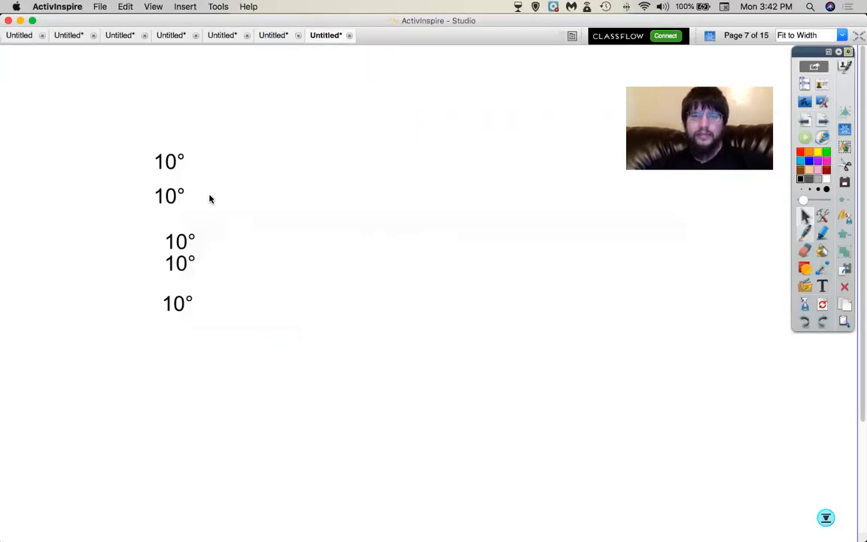
Edit the copied 10° labels to read 100°, 34° and 42°, and delete the leftover 10° label.
{"action": "double_click", "coordinate": [171, 201]}
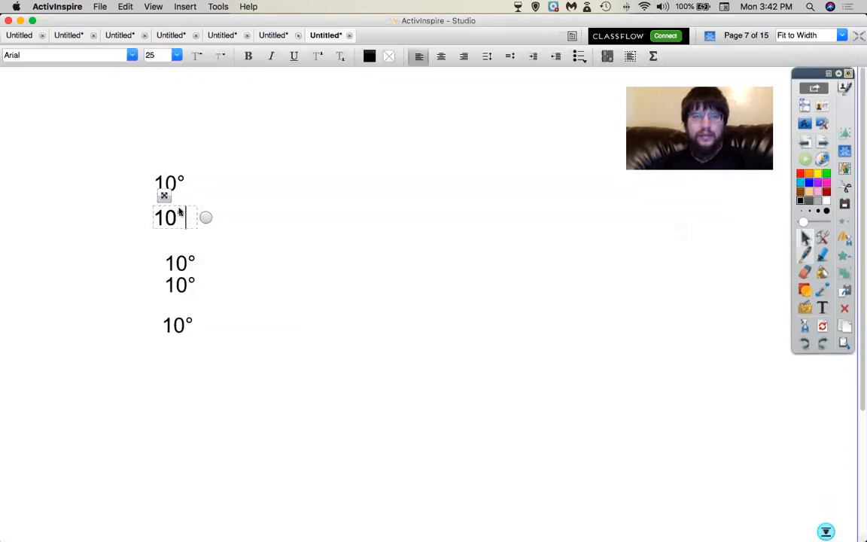
{"action": "type", "text": "0"}
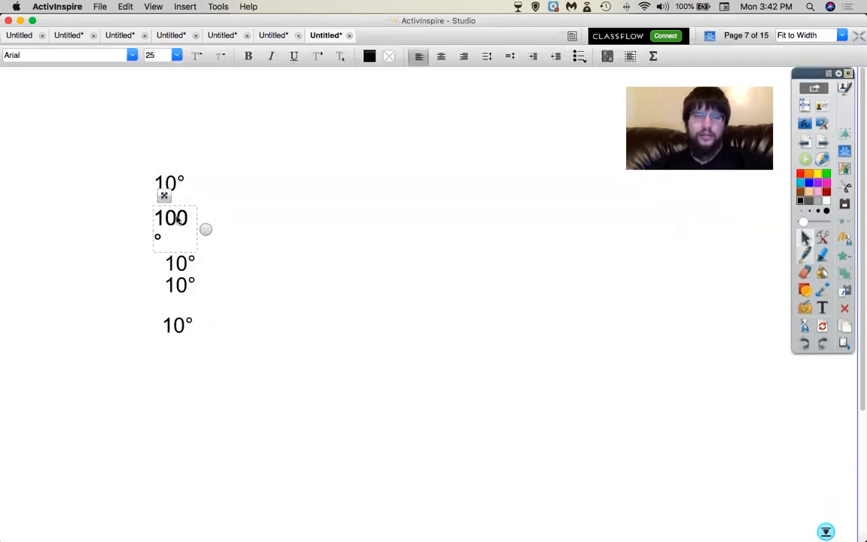
{"action": "double_click", "coordinate": [182, 280]}
{"action": "left_click_drag", "start_coordinate": [187, 285], "coordinate": [161, 299]}
{"action": "type", "text": "2"}
{"action": "type", "text": "4"}
{"action": "left_click", "coordinate": [186, 278]}
{"action": "double_click", "coordinate": [181, 285]}
{"action": "type", "text": "42"}
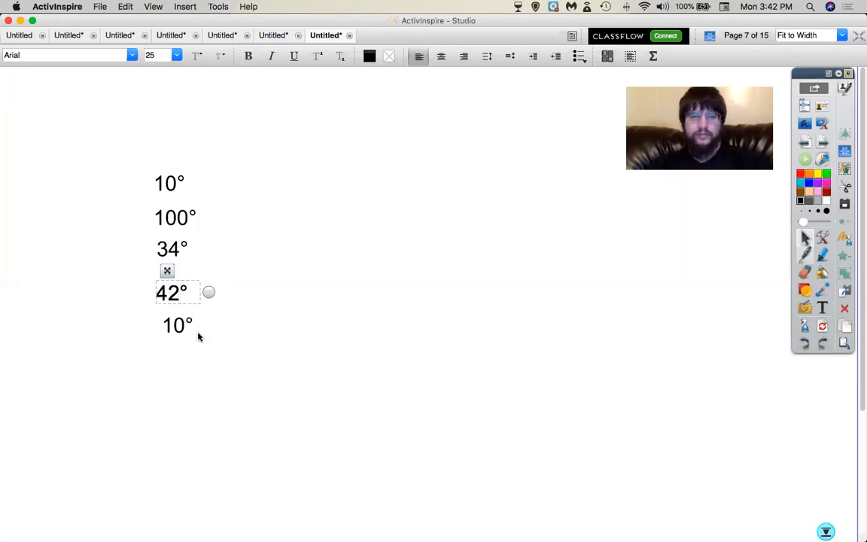
{"action": "left_click", "coordinate": [181, 323]}
{"action": "left_click", "coordinate": [180, 323]}
{"action": "key", "text": "Delete"}
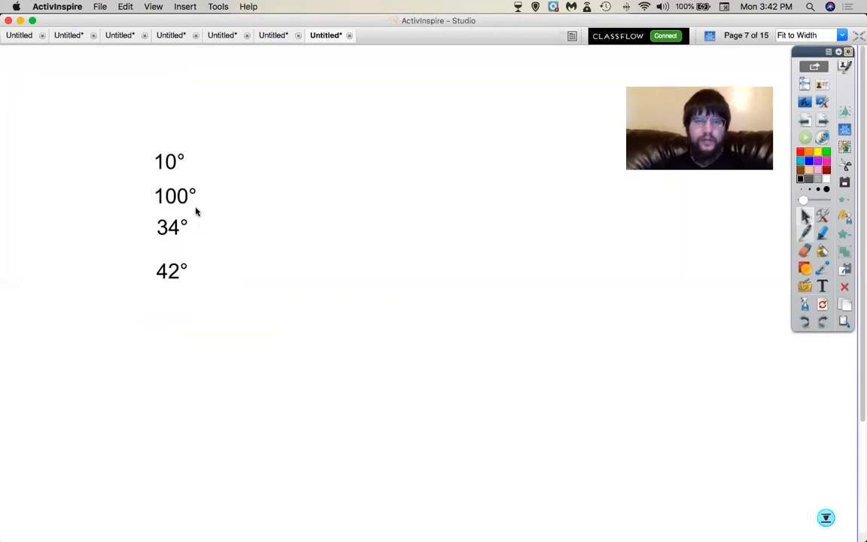
Space the 42°, 34° and 100° labels evenly, screenshot the labels, and return to Quiz 42.
{"action": "left_click_drag", "start_coordinate": [166, 277], "coordinate": [170, 304]}
{"action": "left_click_drag", "start_coordinate": [174, 242], "coordinate": [173, 262]}
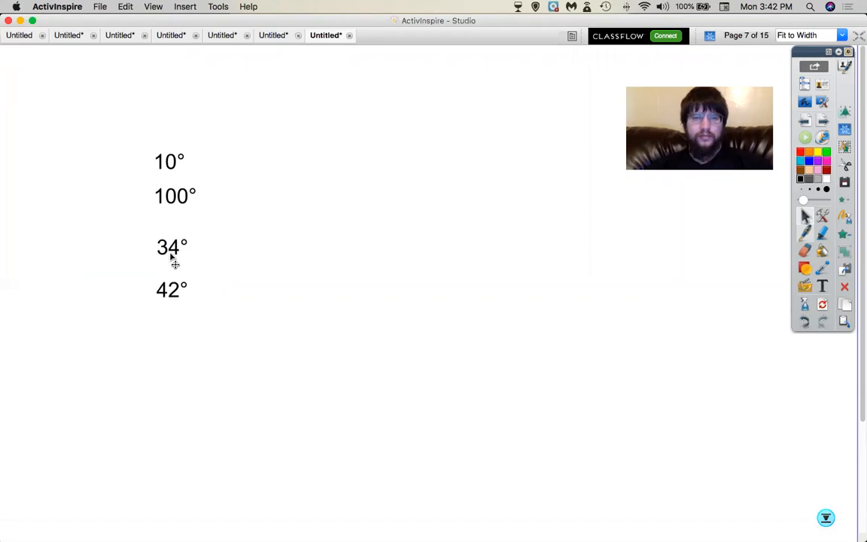
{"action": "mouse_move", "coordinate": [174, 209]}
{"action": "left_mouse_down"}
{"action": "mouse_move", "coordinate": [174, 224]}
{"action": "mouse_move", "coordinate": [170, 218]}
{"action": "left_mouse_up"}
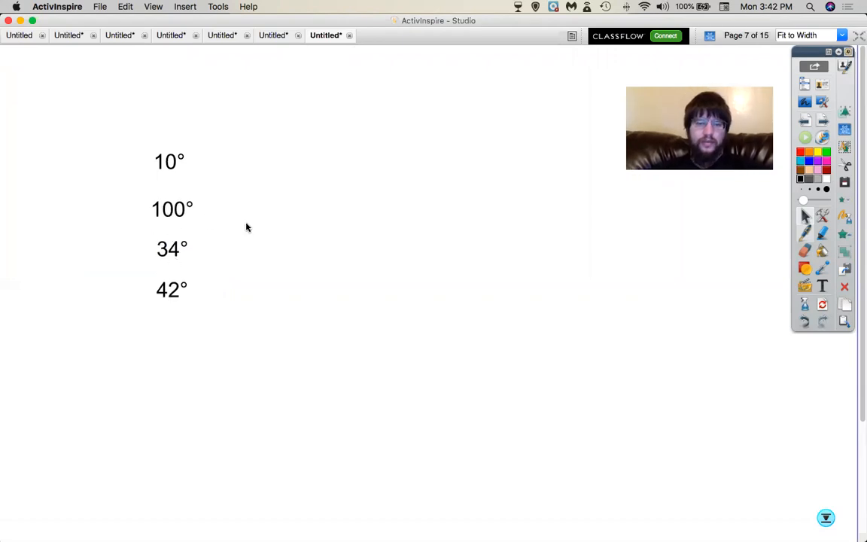
{"action": "left_click_drag", "start_coordinate": [149, 144], "coordinate": [191, 178]}
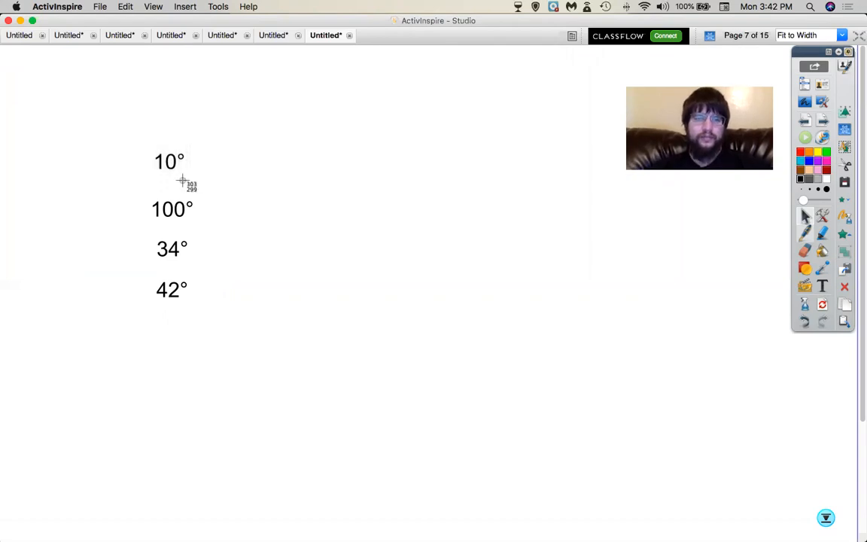
{"action": "left_click_drag", "start_coordinate": [148, 200], "coordinate": [190, 306]}
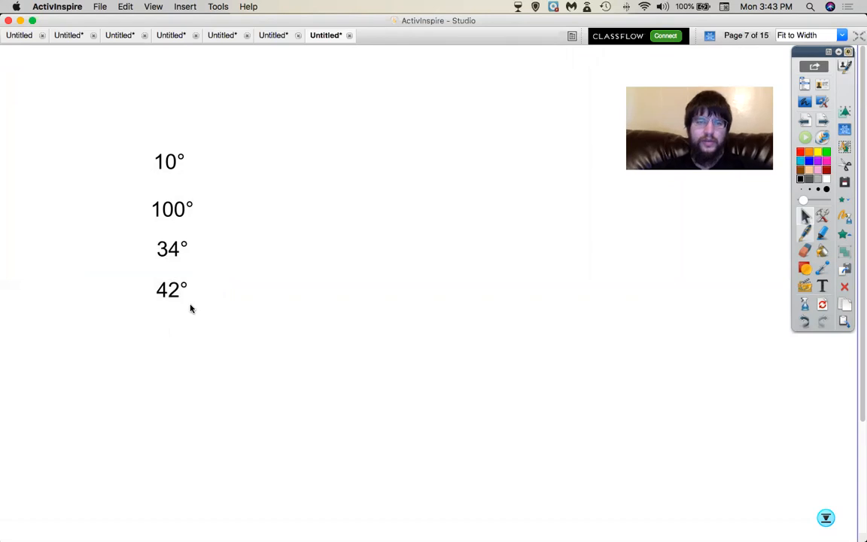
{"action": "key", "text": "super+Tab"}
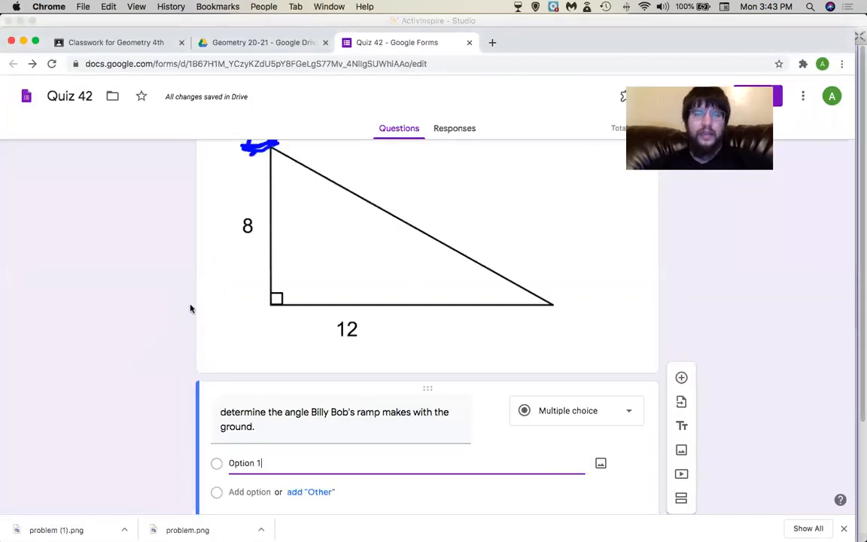
Attach the 42° image to the first choice, name it A, and add choices B, C and D.
{"action": "left_click", "coordinate": [600, 464]}
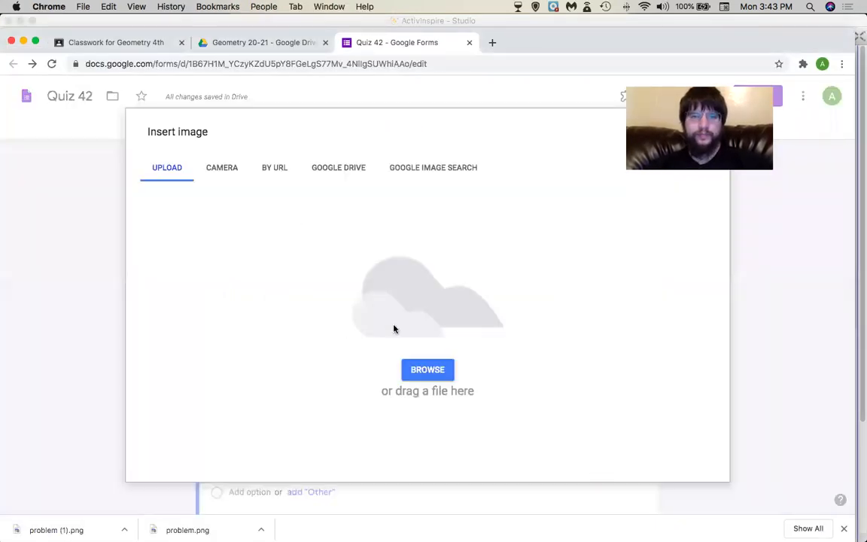
{"action": "left_click", "coordinate": [407, 368]}
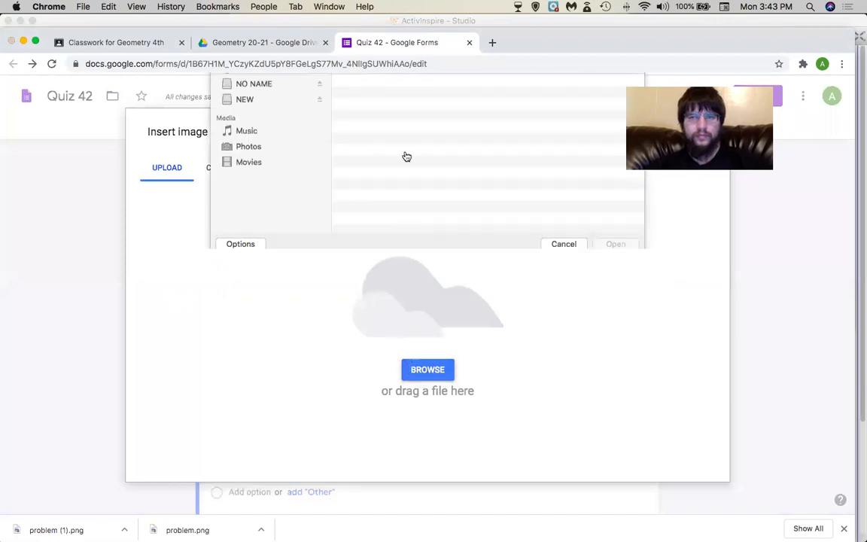
{"action": "double_click", "coordinate": [380, 132]}
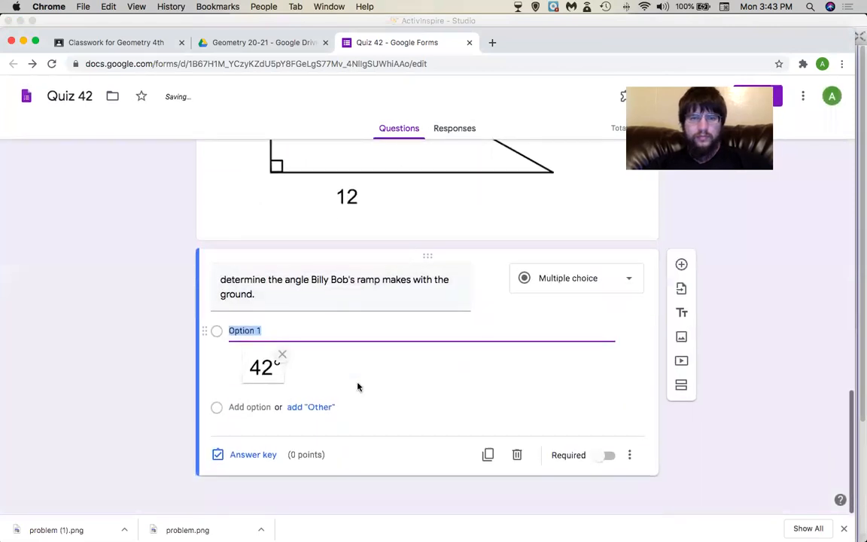
{"action": "type", "text": "A"}
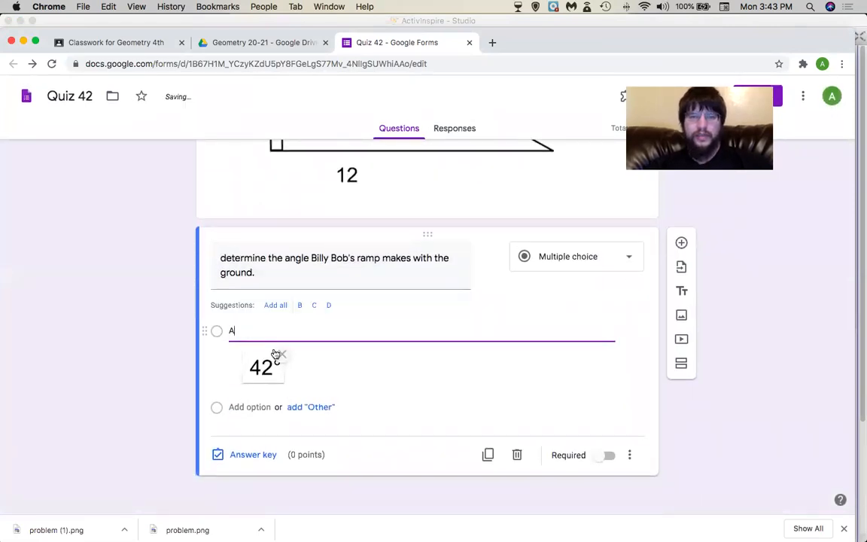
{"action": "left_click", "coordinate": [278, 306]}
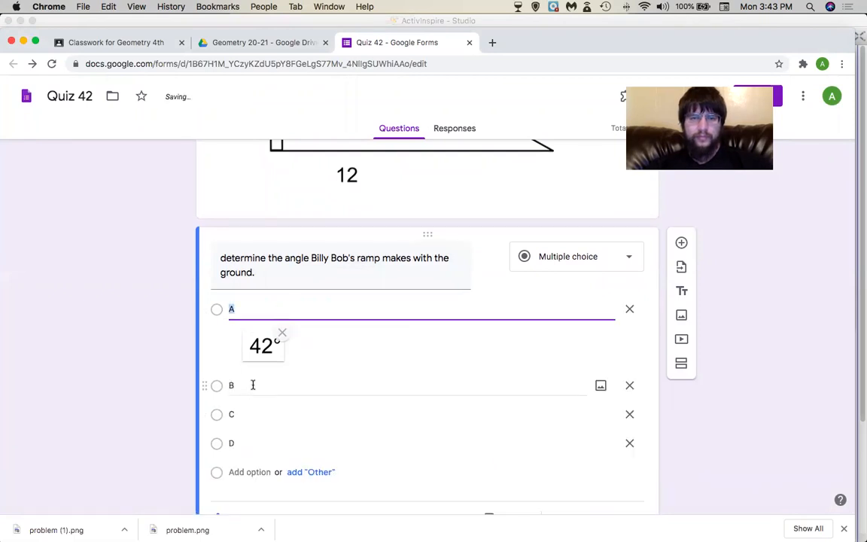
Upload the 34° image to choice B and the 100° image to choice C.
{"action": "left_click", "coordinate": [590, 392]}
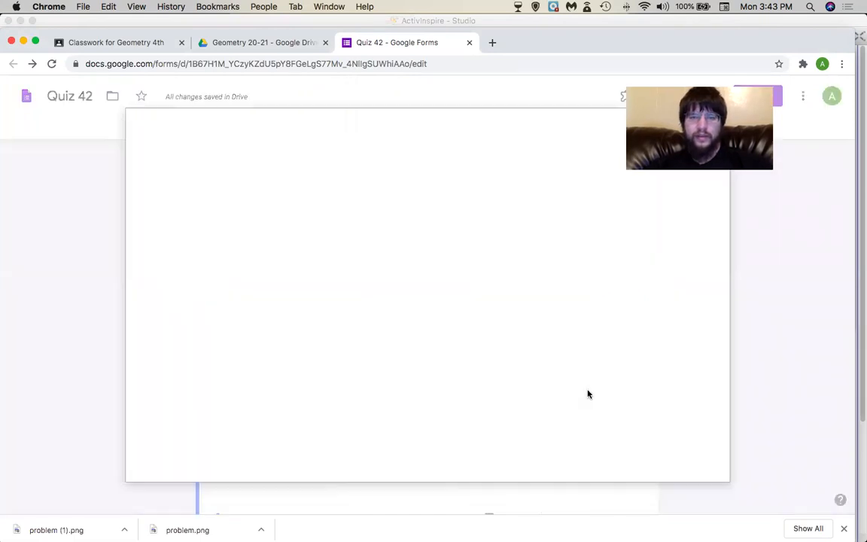
{"action": "left_click", "coordinate": [426, 372]}
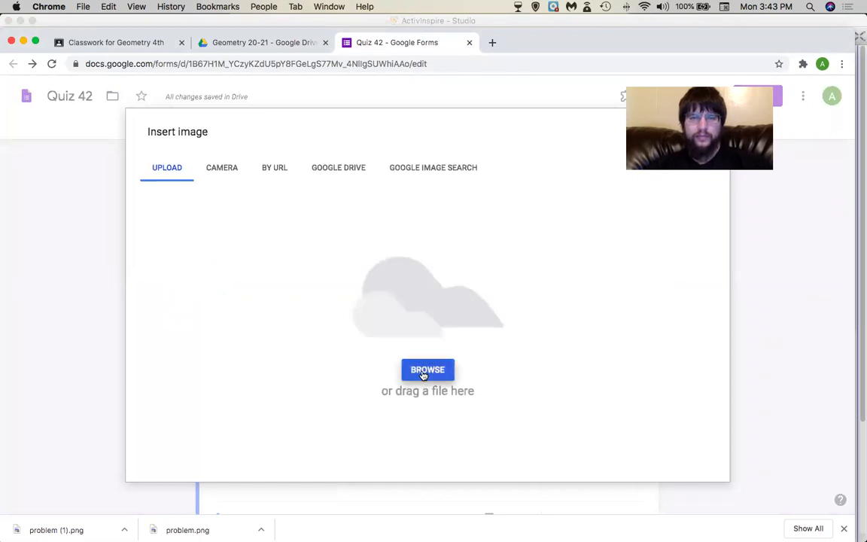
{"action": "double_click", "coordinate": [360, 143]}
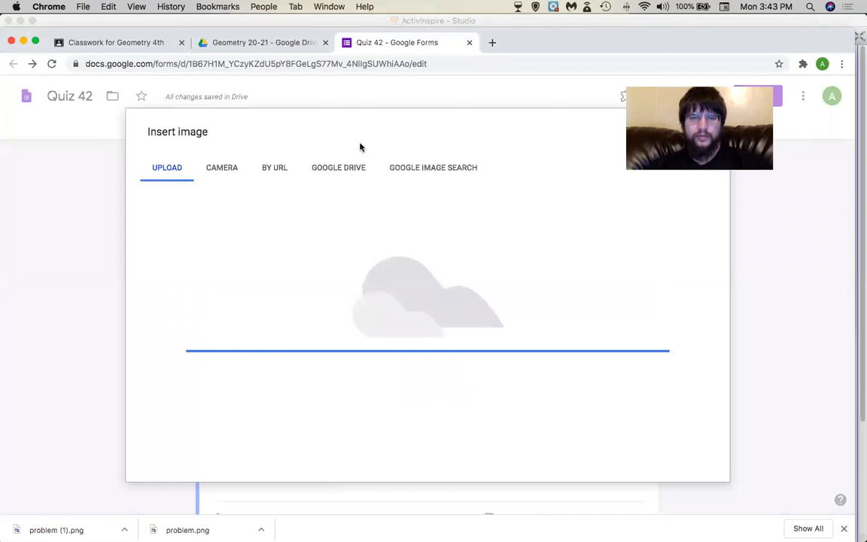
{"action": "scroll", "coordinate": [330, 311], "scroll_direction": "down", "scroll_amount": 3}
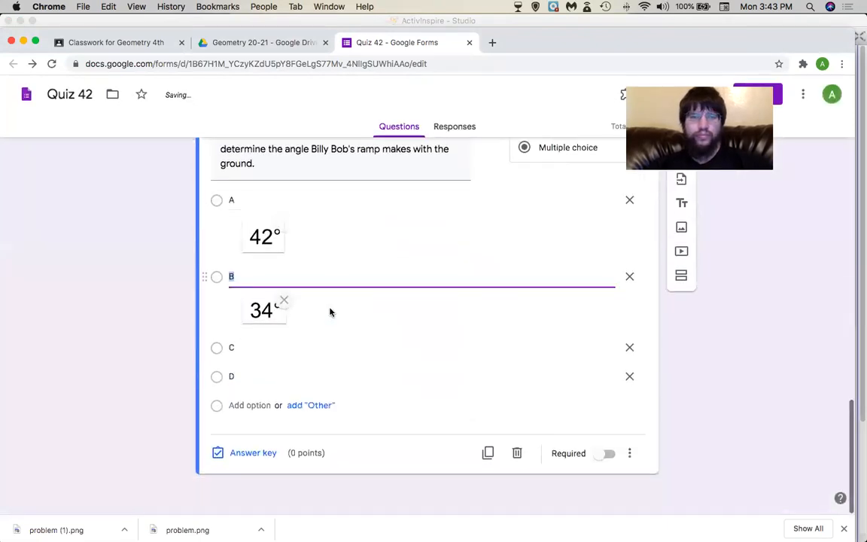
{"action": "left_click", "coordinate": [600, 351]}
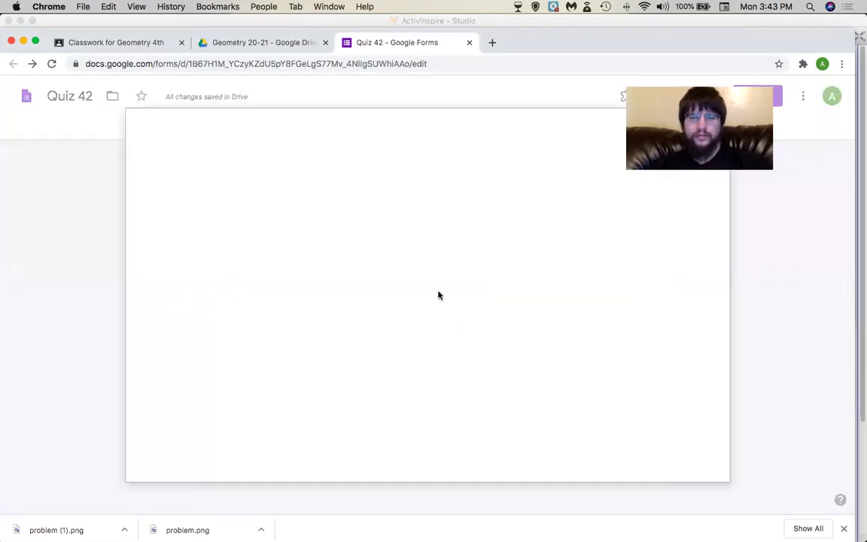
{"action": "left_click", "coordinate": [416, 376]}
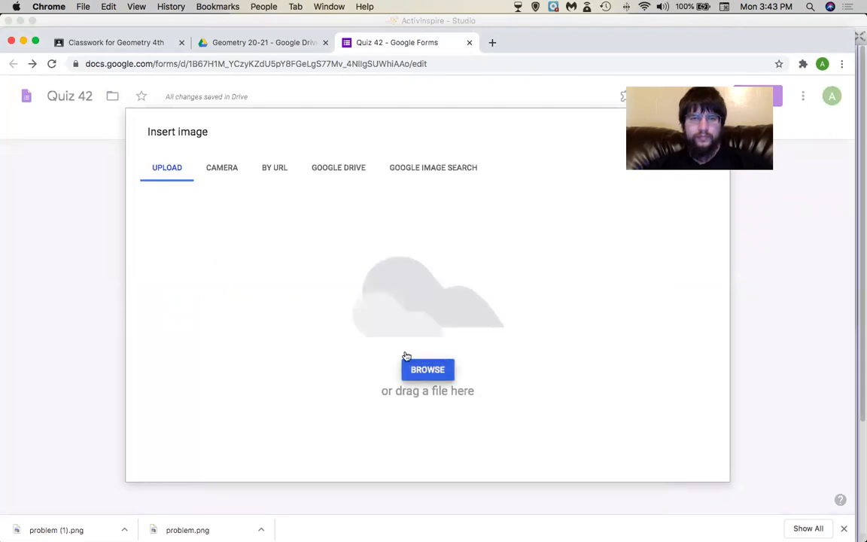
{"action": "double_click", "coordinate": [369, 156]}
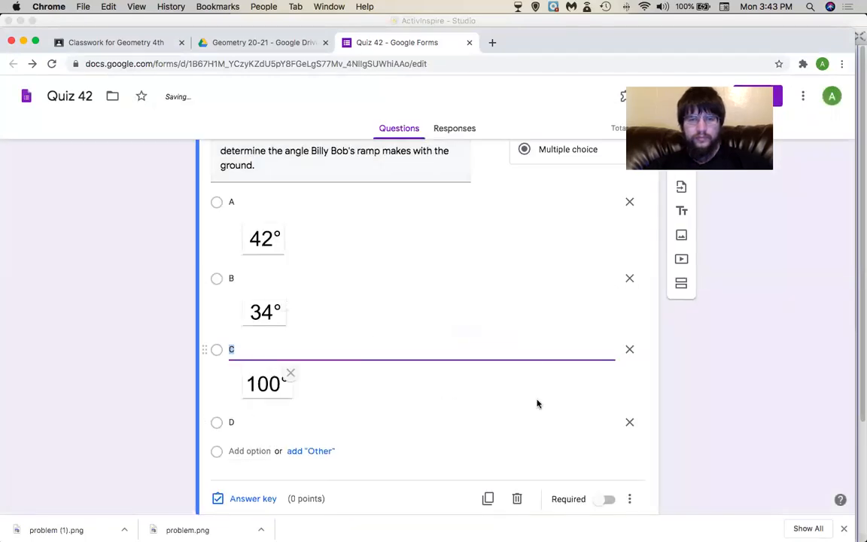
Upload the 10° image to choice D and check the finished answer choices.
{"action": "left_click", "coordinate": [599, 423]}
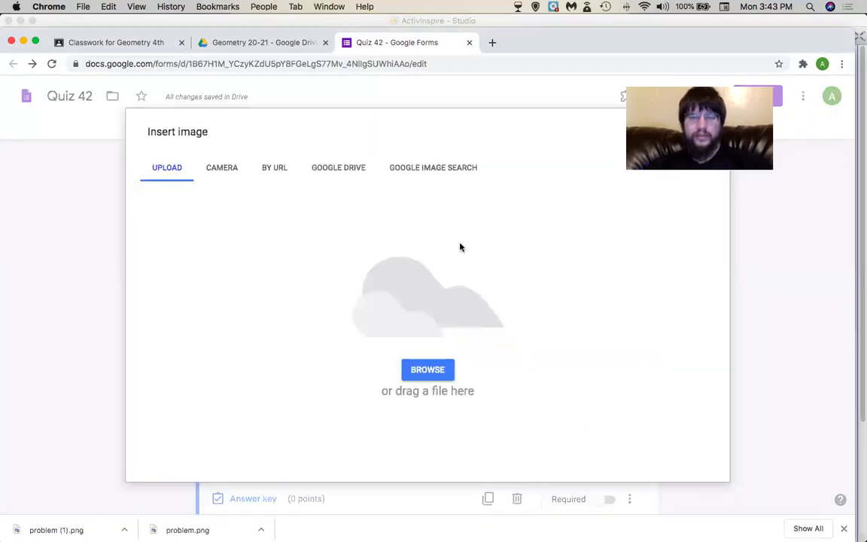
{"action": "left_click", "coordinate": [431, 370]}
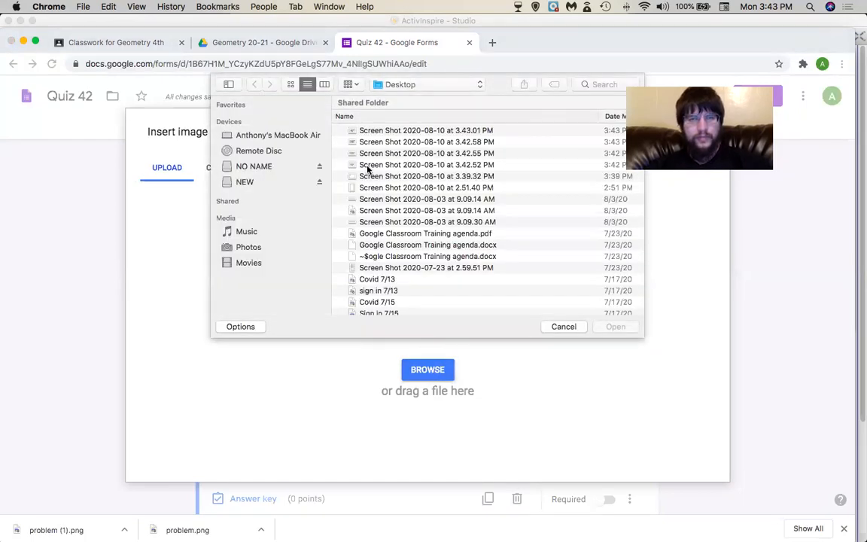
{"action": "double_click", "coordinate": [368, 165]}
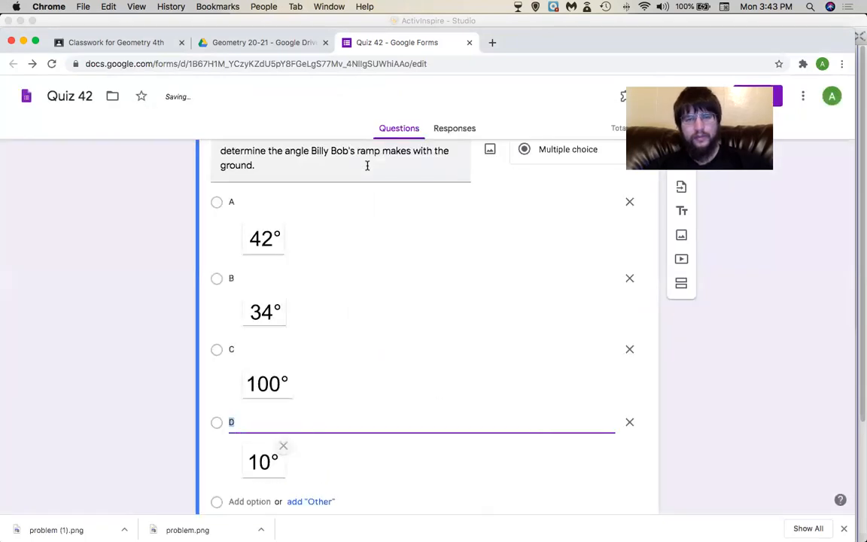
{"action": "scroll", "coordinate": [156, 254], "scroll_direction": "up", "scroll_amount": 3}
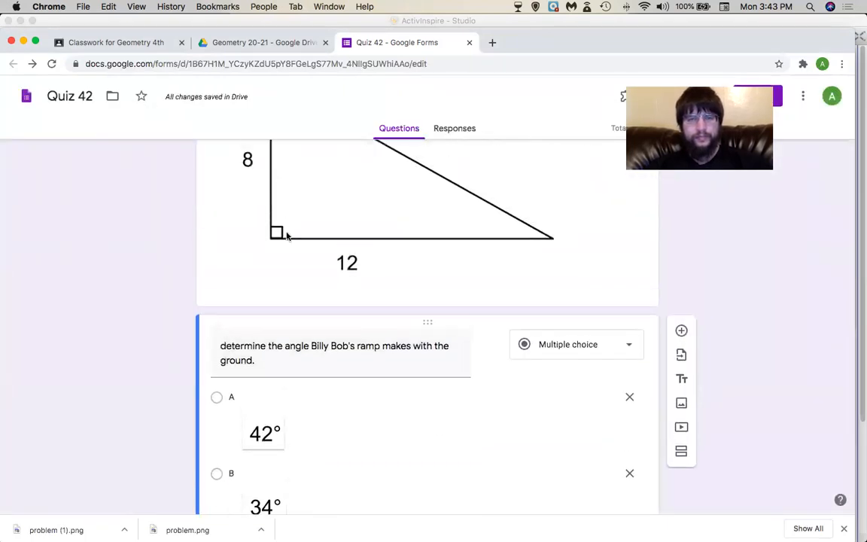
{"action": "scroll", "coordinate": [327, 248], "scroll_direction": "down", "scroll_amount": 5}
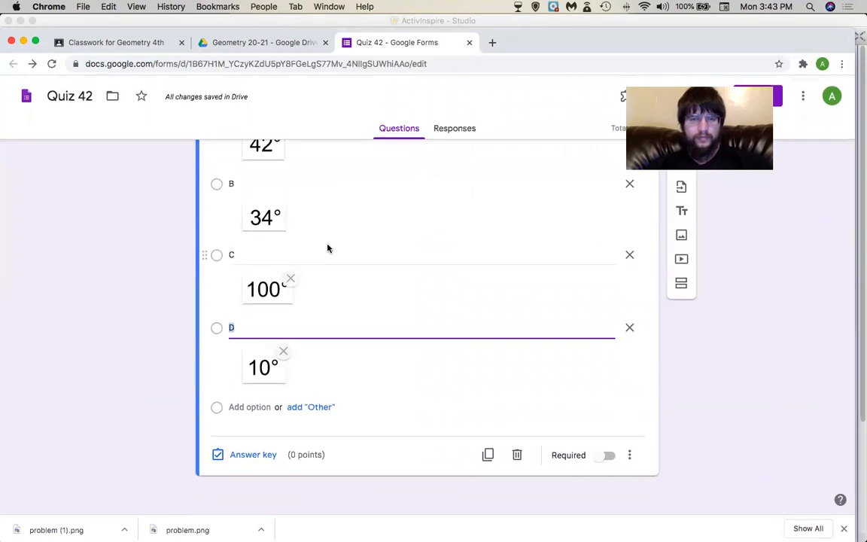
{"action": "scroll", "coordinate": [327, 248], "scroll_direction": "up", "scroll_amount": 1}
{"action": "scroll", "coordinate": [329, 248], "scroll_direction": "down", "scroll_amount": 1}
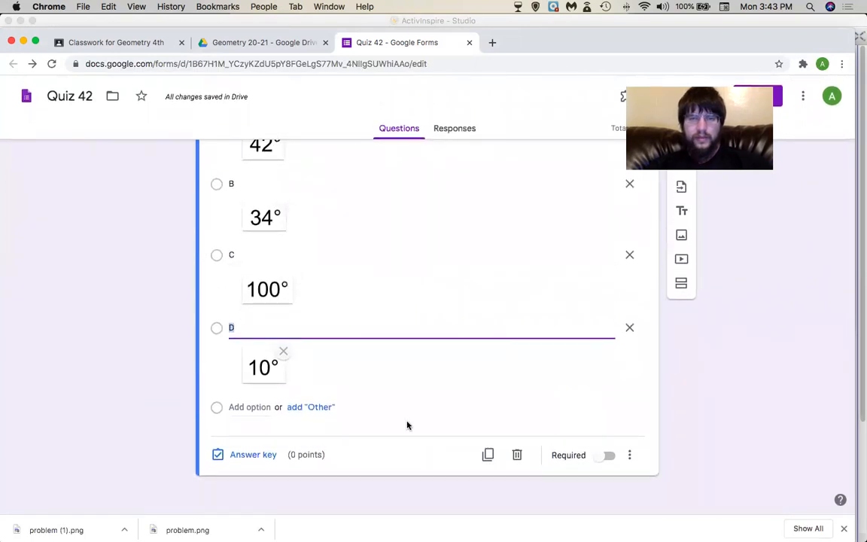
{"action": "left_click", "coordinate": [249, 457]}
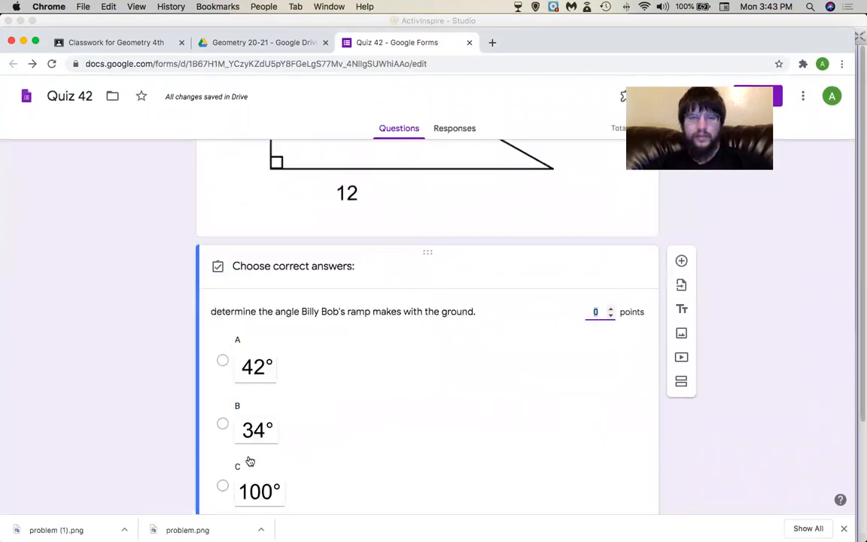
{"action": "left_click", "coordinate": [223, 424]}
{"action": "scroll", "coordinate": [400, 420], "scroll_direction": "down", "scroll_amount": 5}
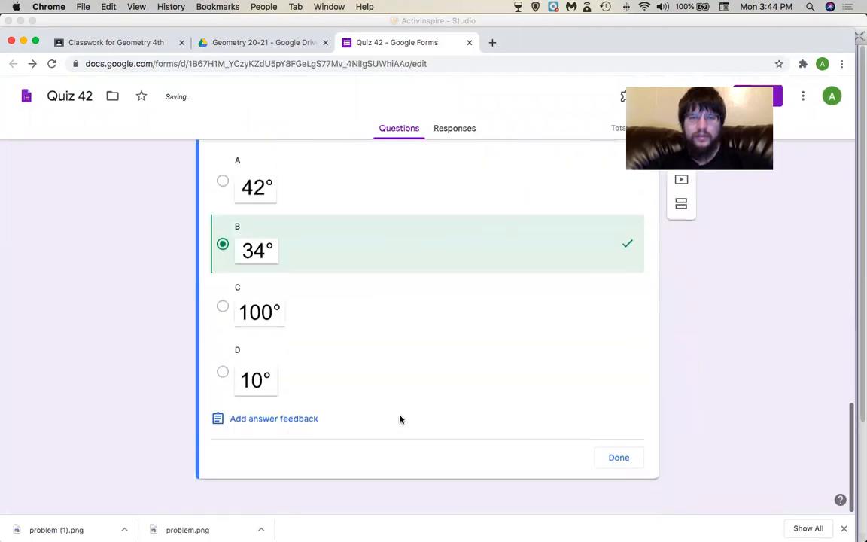
{"action": "left_click", "coordinate": [222, 371]}
{"action": "left_click", "coordinate": [222, 376]}
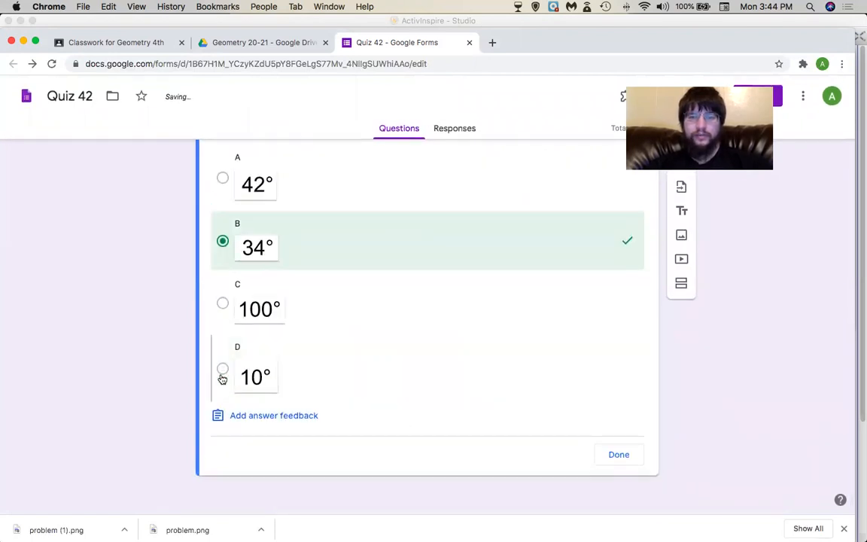
{"action": "scroll", "coordinate": [615, 418], "scroll_direction": "up", "scroll_amount": 5}
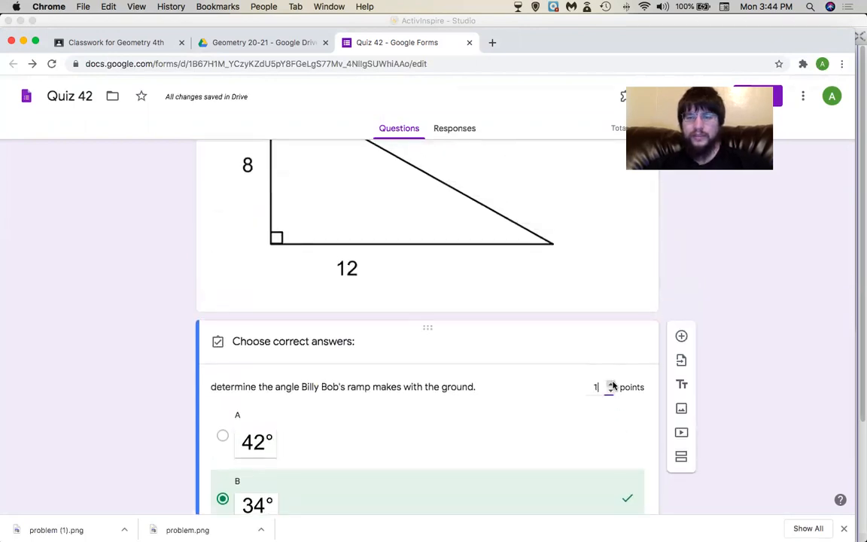
{"action": "left_click", "coordinate": [611, 384]}
{"action": "scroll", "coordinate": [553, 420], "scroll_direction": "down", "scroll_amount": 2}
{"action": "scroll", "coordinate": [553, 420], "scroll_direction": "down", "scroll_amount": 3}
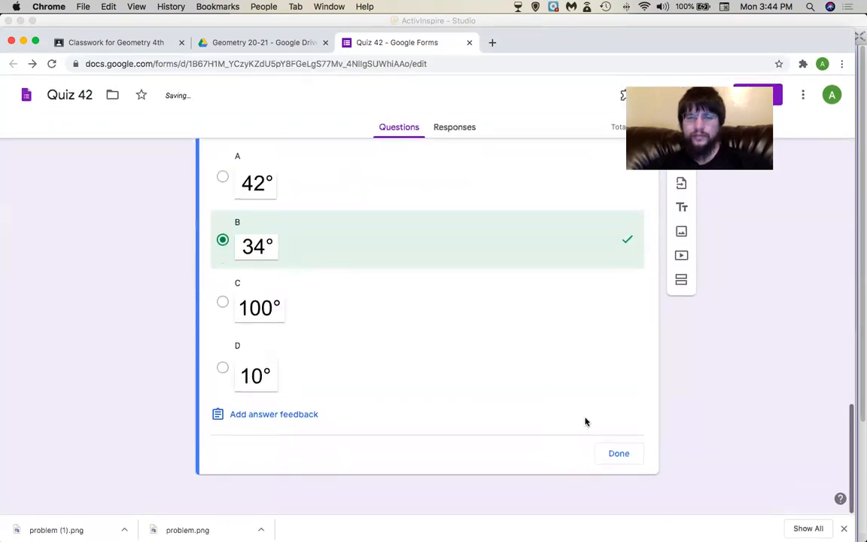
{"action": "left_click", "coordinate": [616, 456]}
{"action": "scroll", "coordinate": [613, 455], "scroll_direction": "down", "scroll_amount": 3}
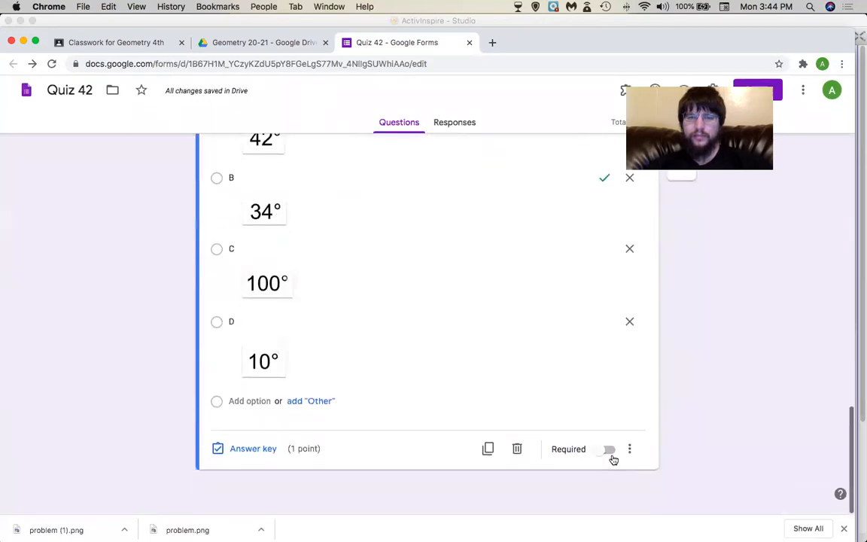
{"action": "left_click", "coordinate": [608, 455]}
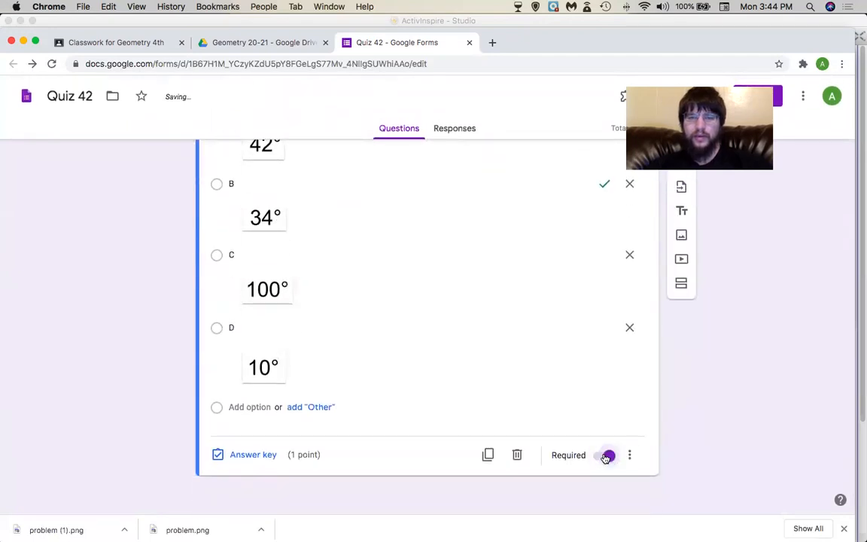
{"action": "scroll", "coordinate": [623, 370], "scroll_direction": "up", "scroll_amount": 10}
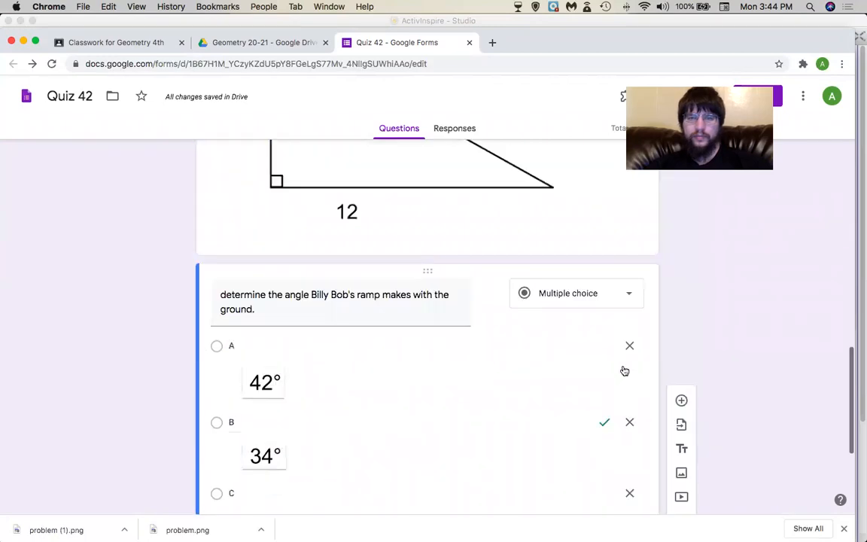
{"action": "scroll", "coordinate": [623, 370], "scroll_direction": "up", "scroll_amount": 10}
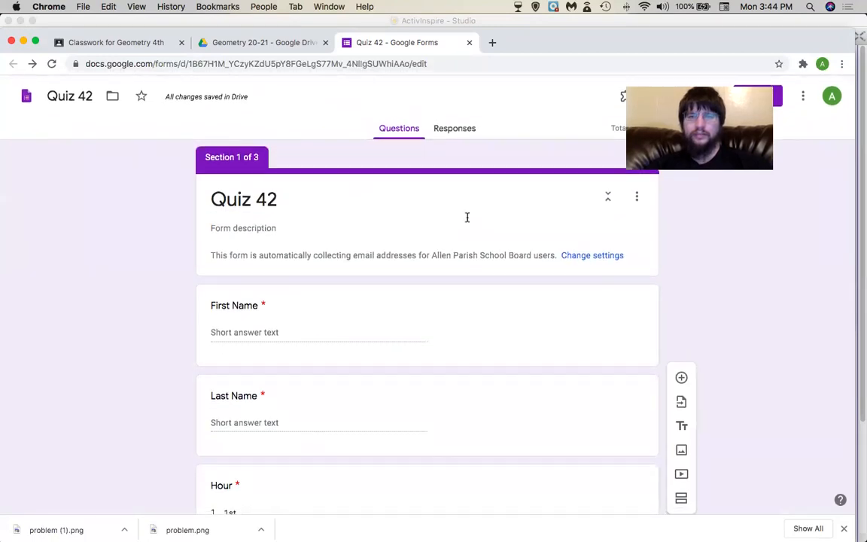
{"action": "left_click", "coordinate": [668, 66]}
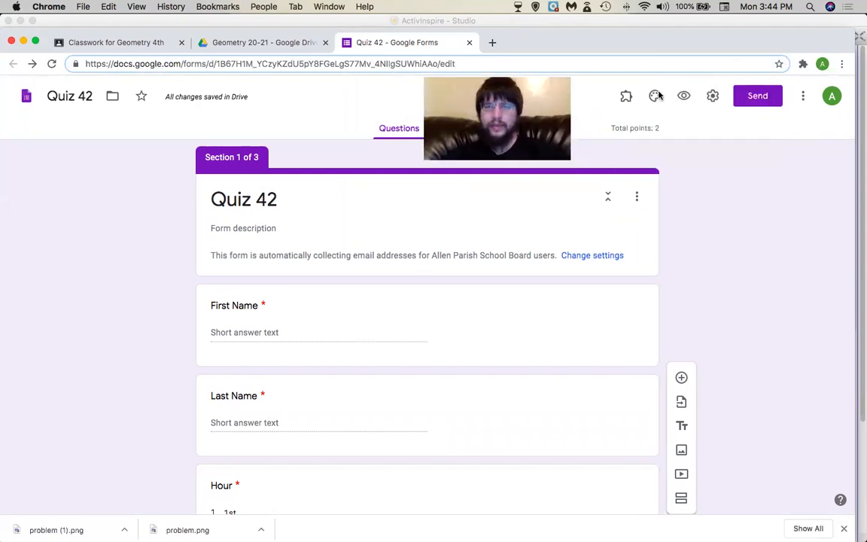
Preview the quiz and fill in a student's first and last name with class hour 1st.
{"action": "left_click", "coordinate": [684, 96]}
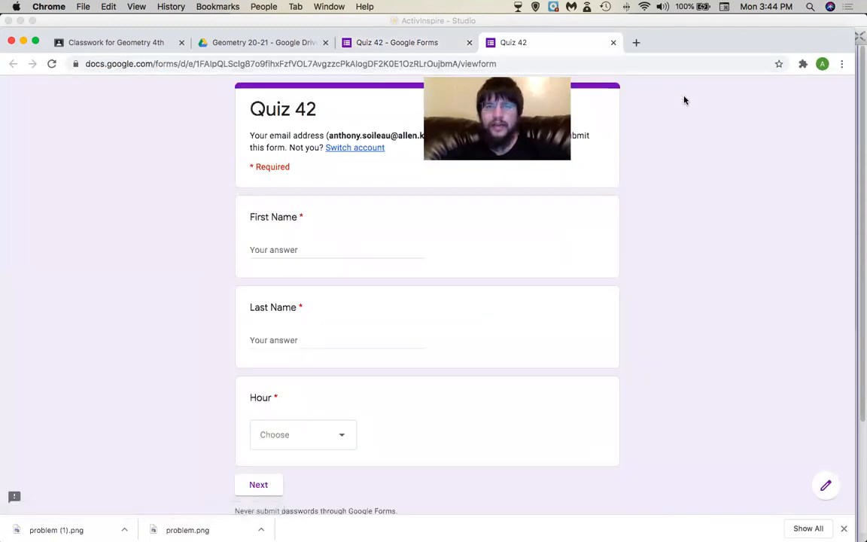
{"action": "left_click", "coordinate": [277, 249]}
{"action": "key", "text": "Tab"}
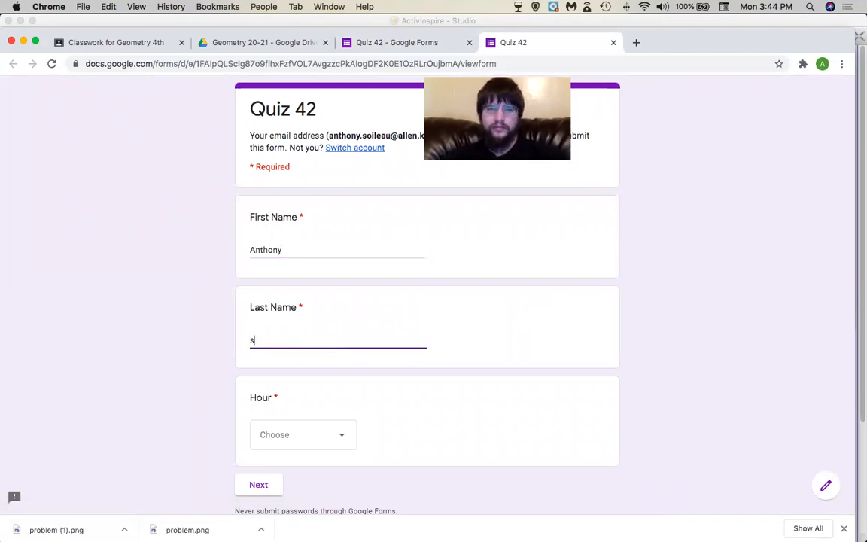
{"action": "key", "text": "Tab"}
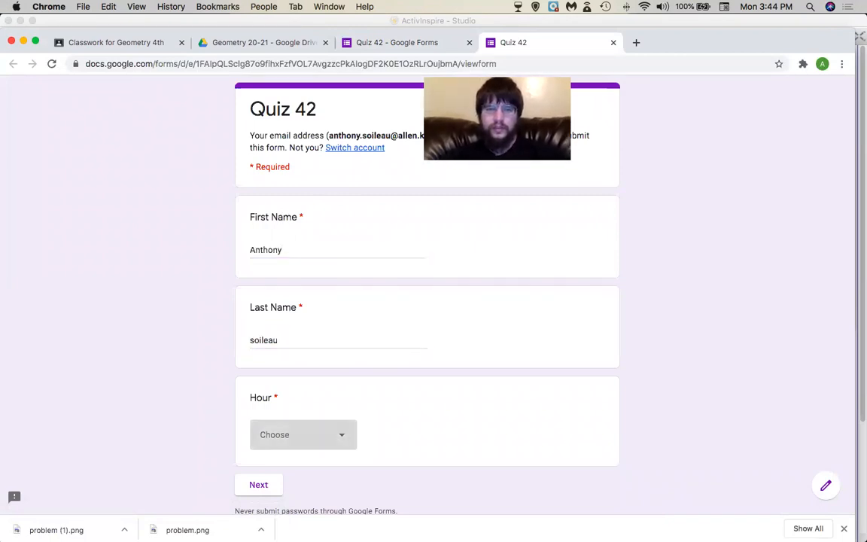
{"action": "key", "text": "space"}
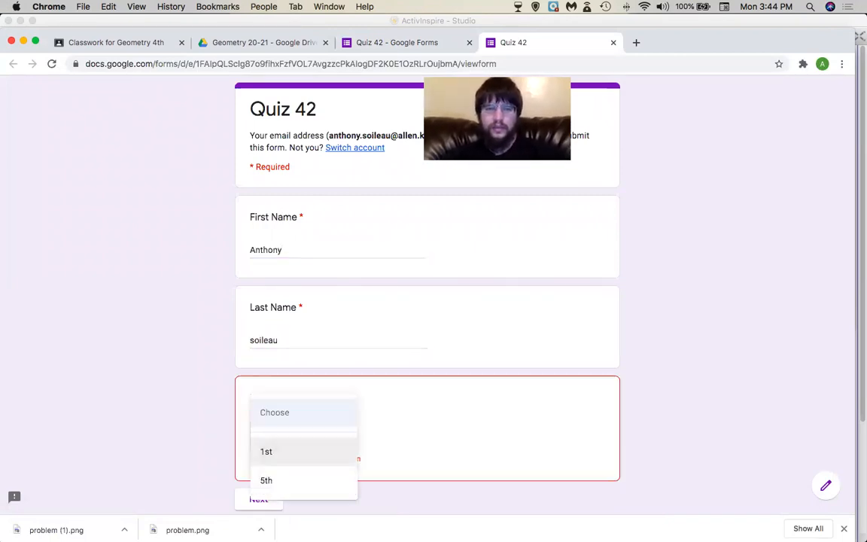
{"action": "left_click", "coordinate": [281, 456]}
Answer 42 on the next page, choose 10° for the ramp angle, and submit the response.
{"action": "left_click", "coordinate": [271, 484]}
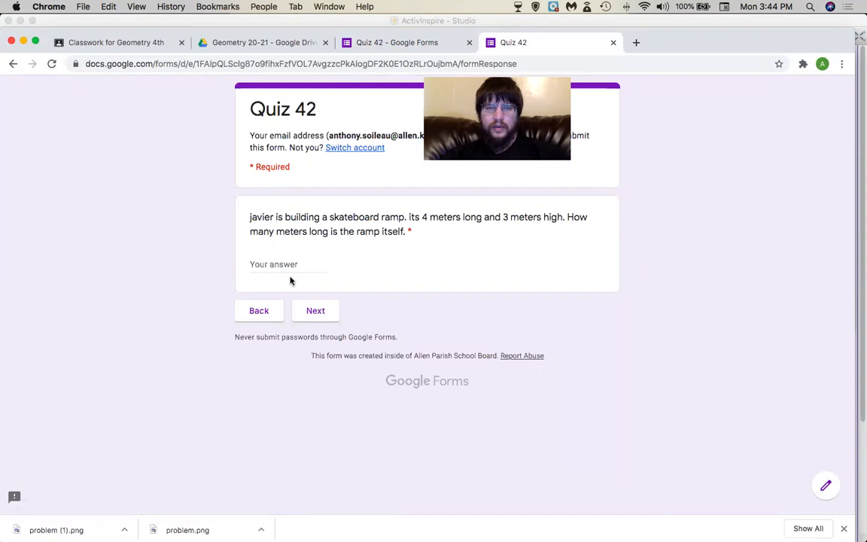
{"action": "type", "text": "4"}
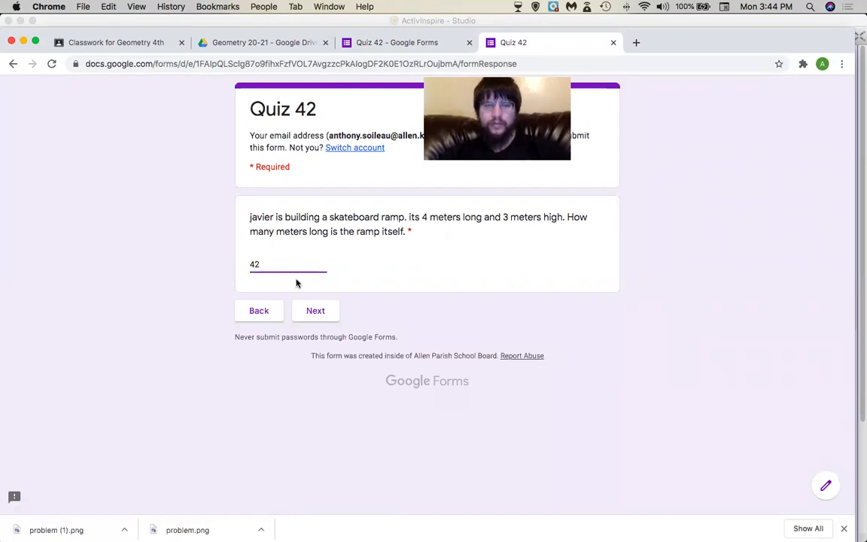
{"action": "type", "text": "2"}
{"action": "left_click", "coordinate": [316, 310]}
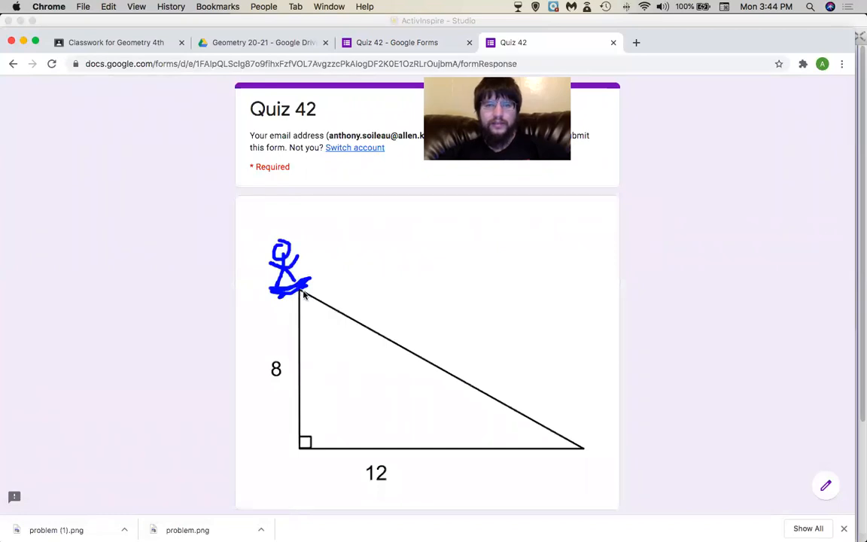
{"action": "scroll", "coordinate": [366, 326], "scroll_direction": "down", "scroll_amount": 10}
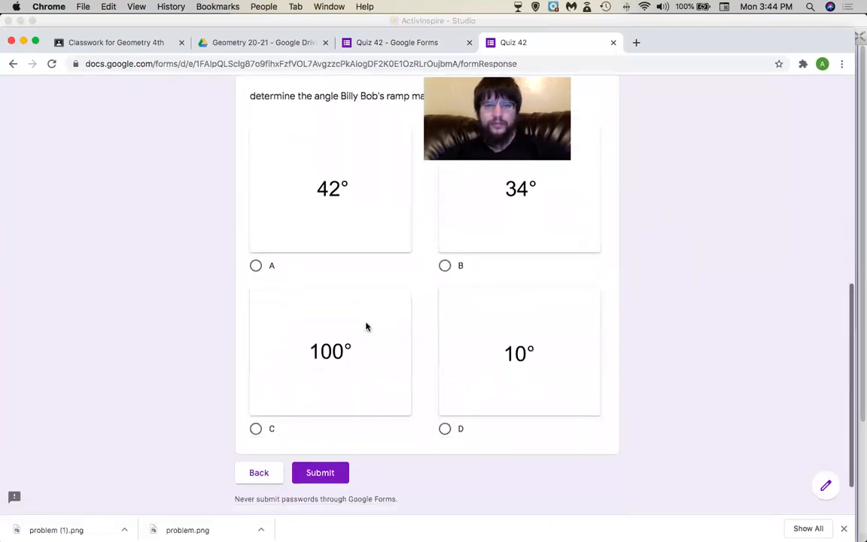
{"action": "left_click", "coordinate": [476, 328]}
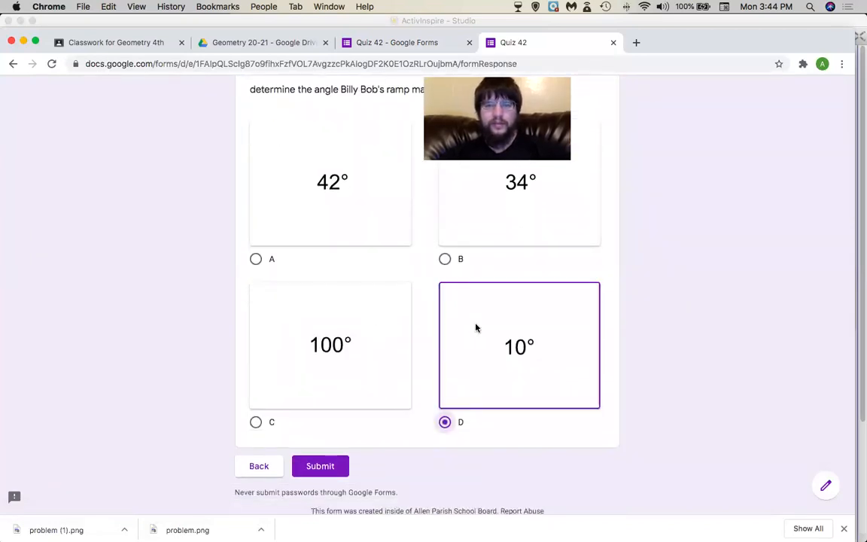
{"action": "left_click", "coordinate": [319, 467]}
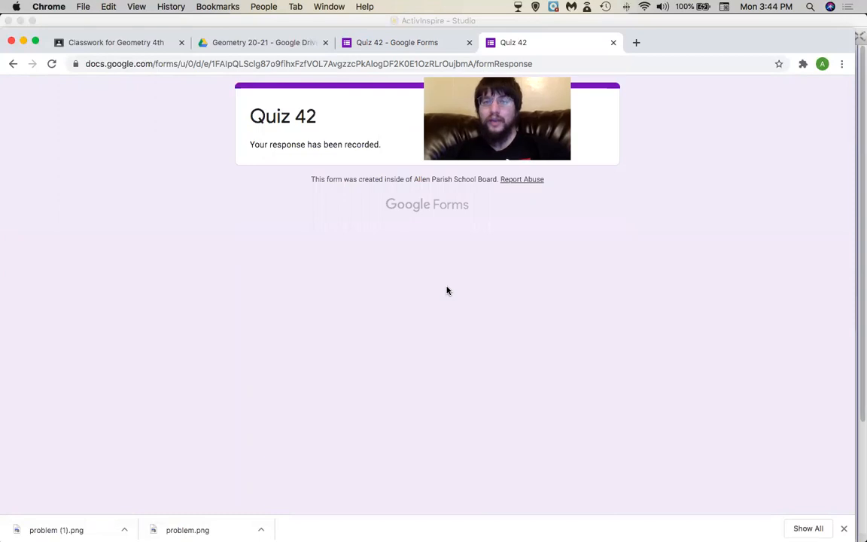
Back in the editor, add a new section after the last question.
{"action": "left_click", "coordinate": [411, 42]}
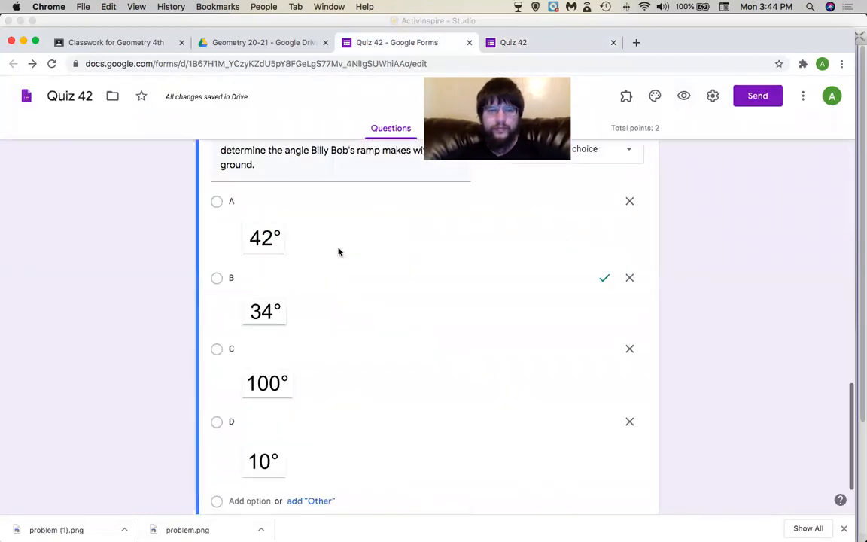
{"action": "scroll", "coordinate": [339, 253], "scroll_direction": "down", "scroll_amount": 2}
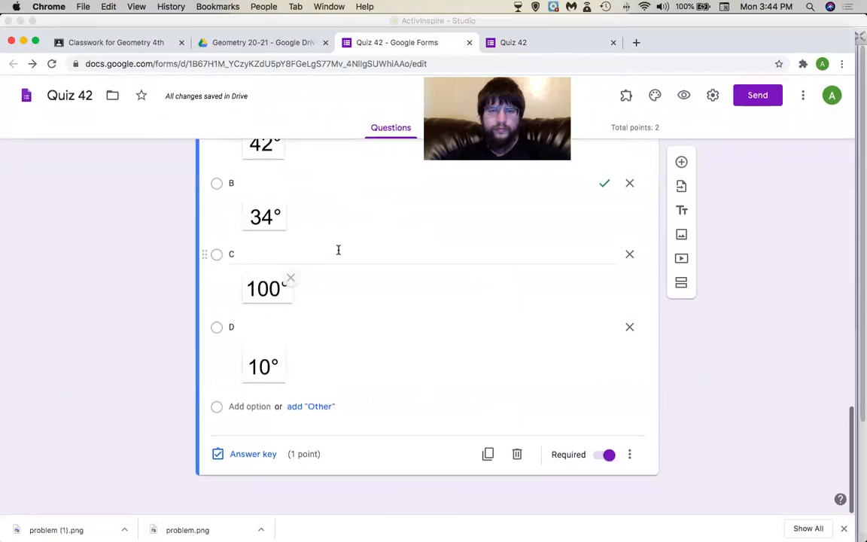
{"action": "left_click", "coordinate": [680, 290]}
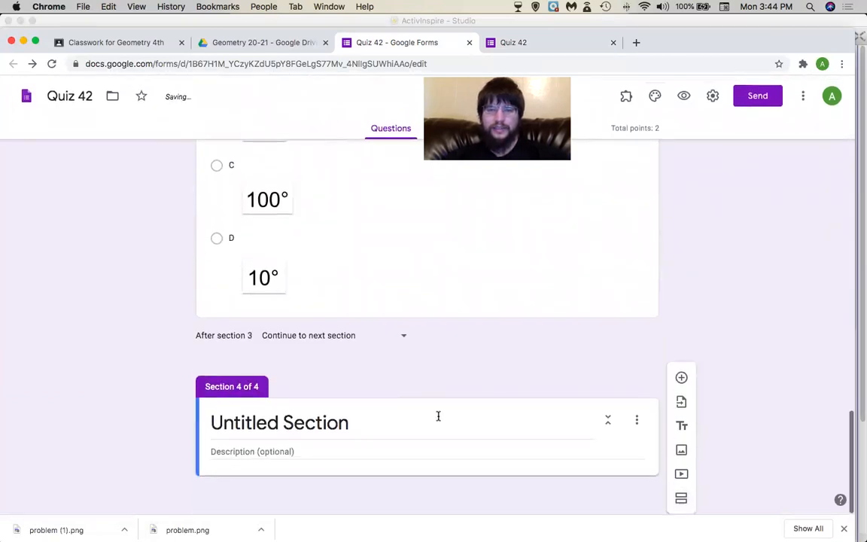
Title the new section SUBMIT and set its description to 'MAKE SURE YOU ARE DONE!!!'.
{"action": "key", "text": "BackSpace"}
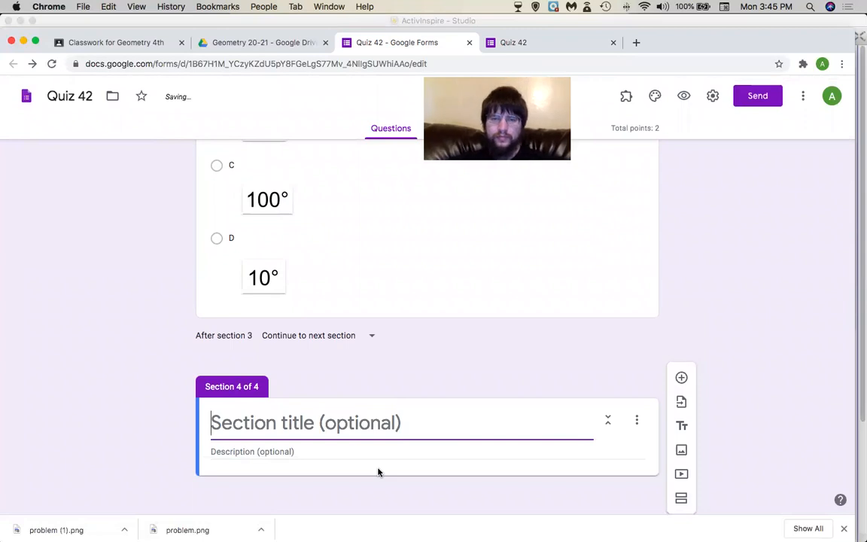
{"action": "type", "text": "SUBMIT"}
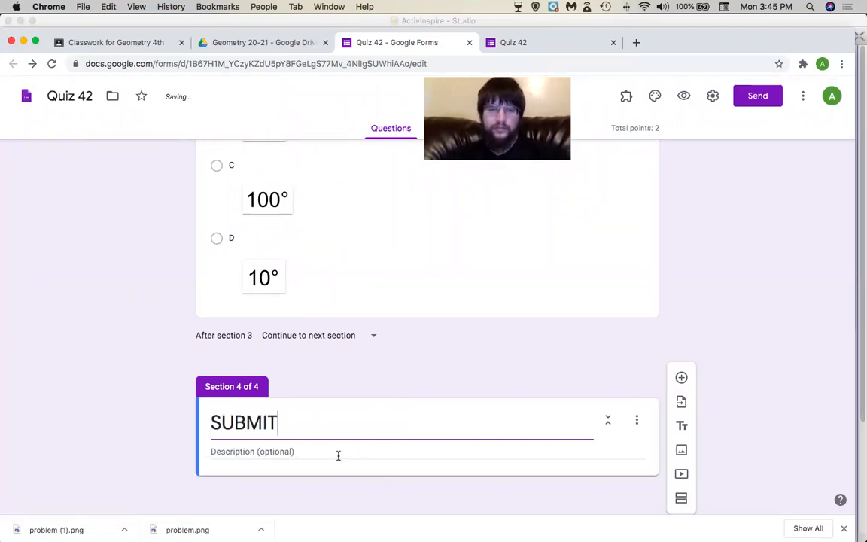
{"action": "left_click", "coordinate": [338, 455]}
{"action": "type", "text": "sum"}
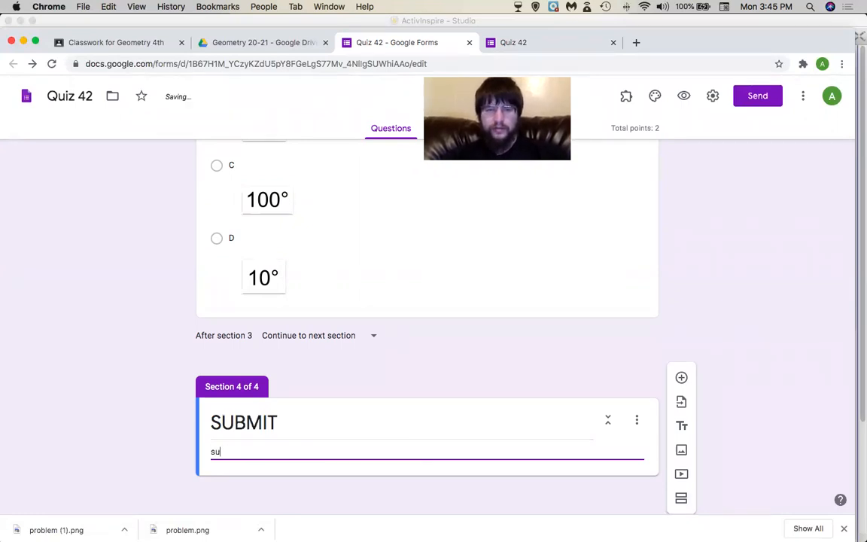
{"action": "key", "text": "BackSpace"}
{"action": "key", "text": "BackSpace"}
{"action": "type", "text": "MAKE"}
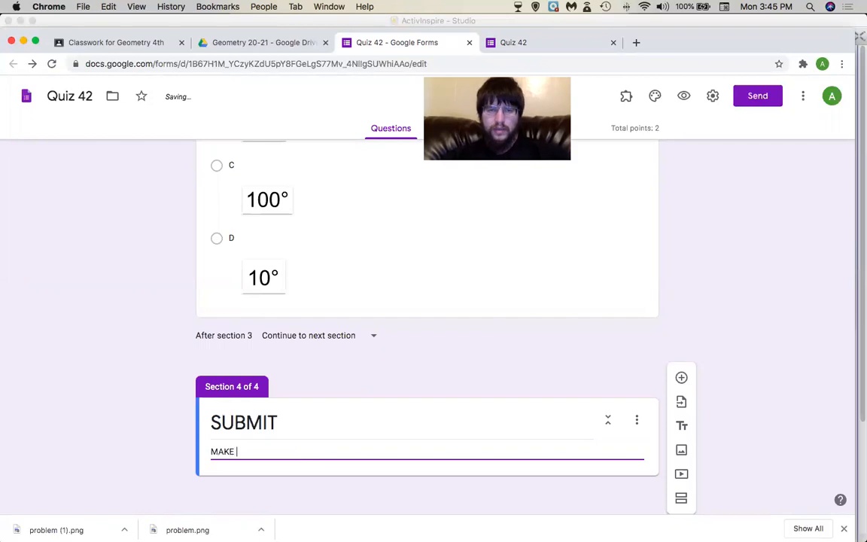
{"action": "type", "text": " SURE YOU ARE DONE!!!!!!!!...!"}
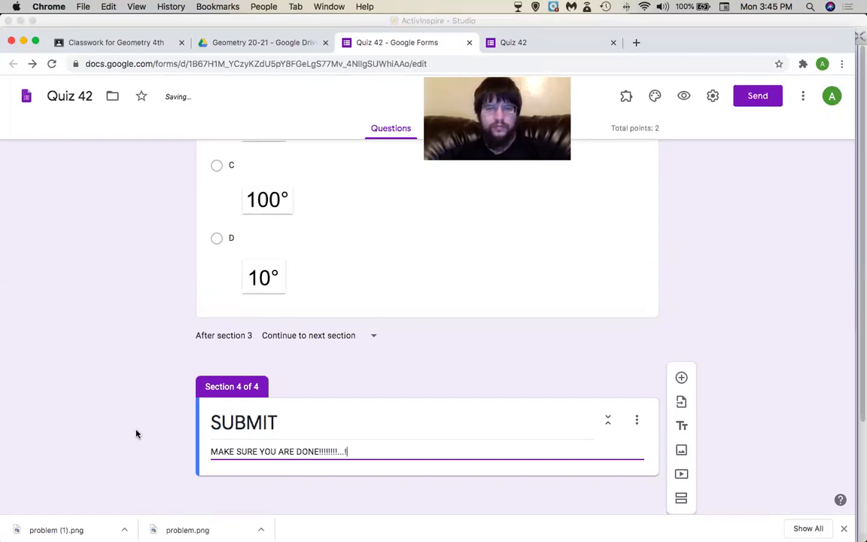
Preview the form, close the already-responded page, and view the 1-response summary at 0 / 2 points.
{"action": "scroll", "coordinate": [136, 433], "scroll_direction": "up", "scroll_amount": 15}
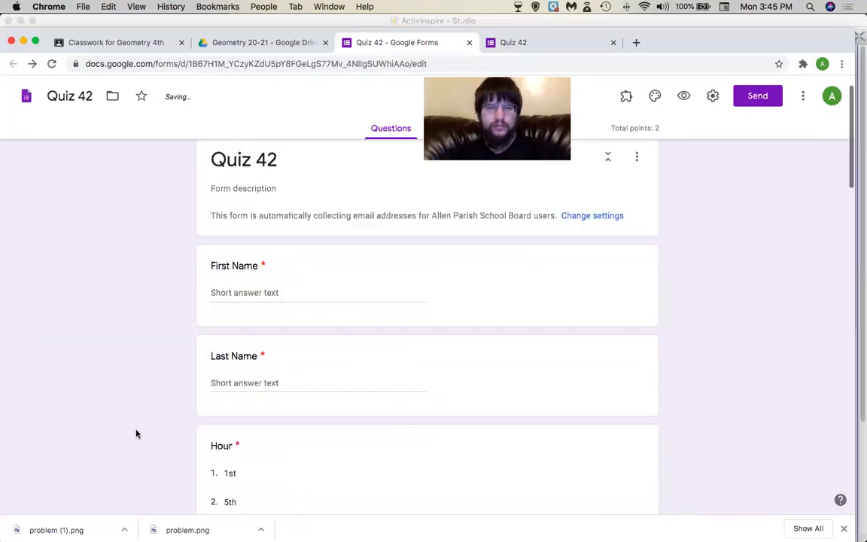
{"action": "left_click", "coordinate": [684, 96]}
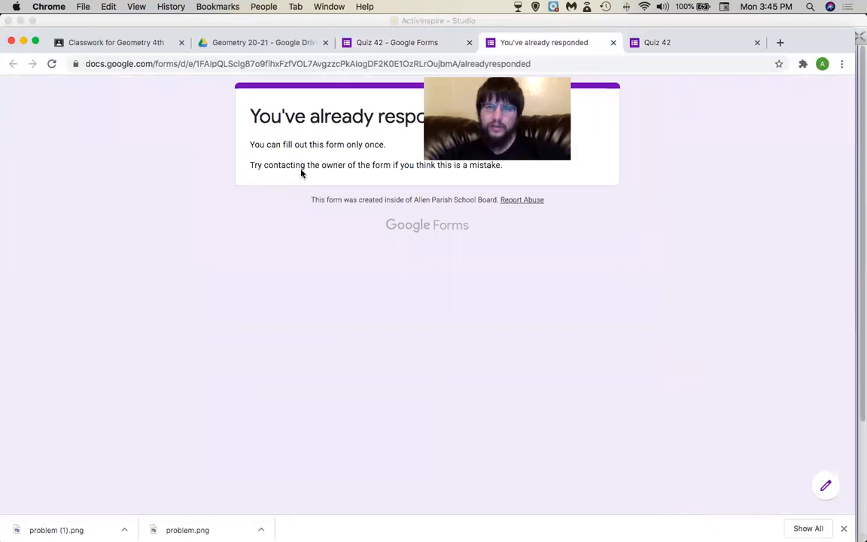
{"action": "left_click", "coordinate": [613, 43]}
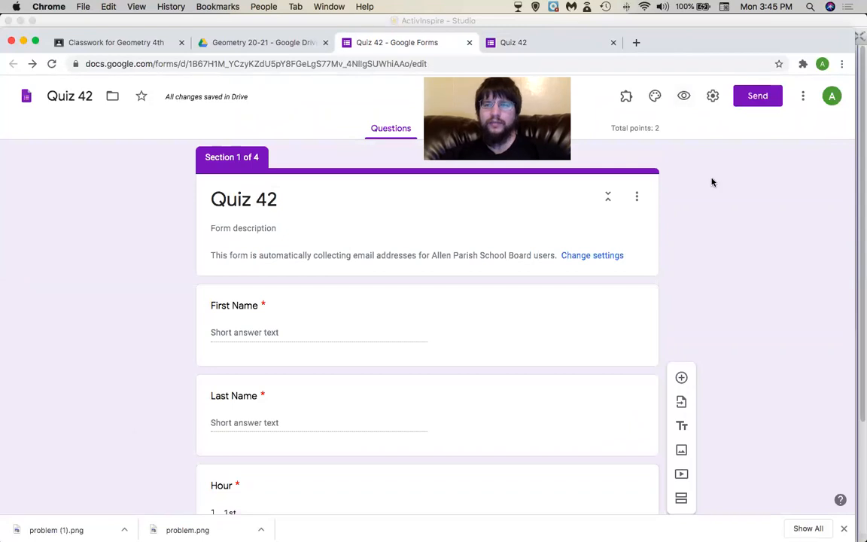
{"action": "left_click", "coordinate": [445, 134]}
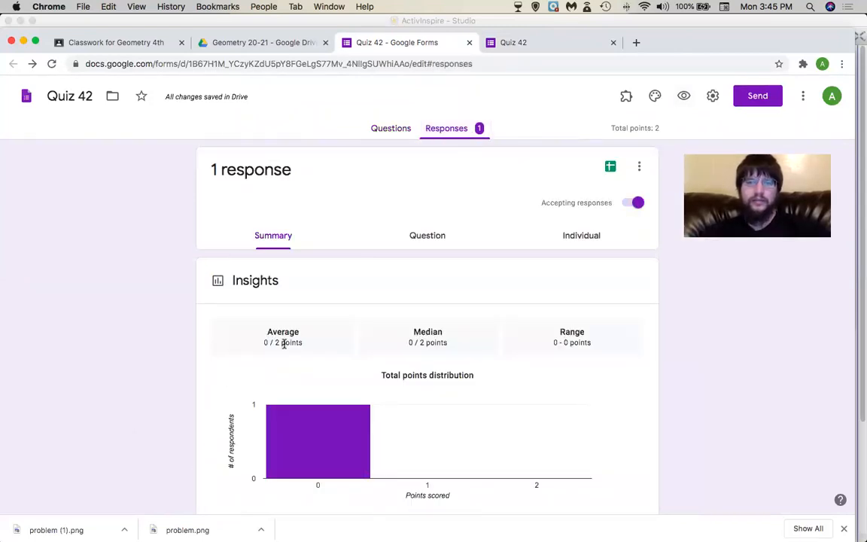
Open the single test response in Individual view and delete it, leaving 0 responses.
{"action": "left_click", "coordinate": [580, 241]}
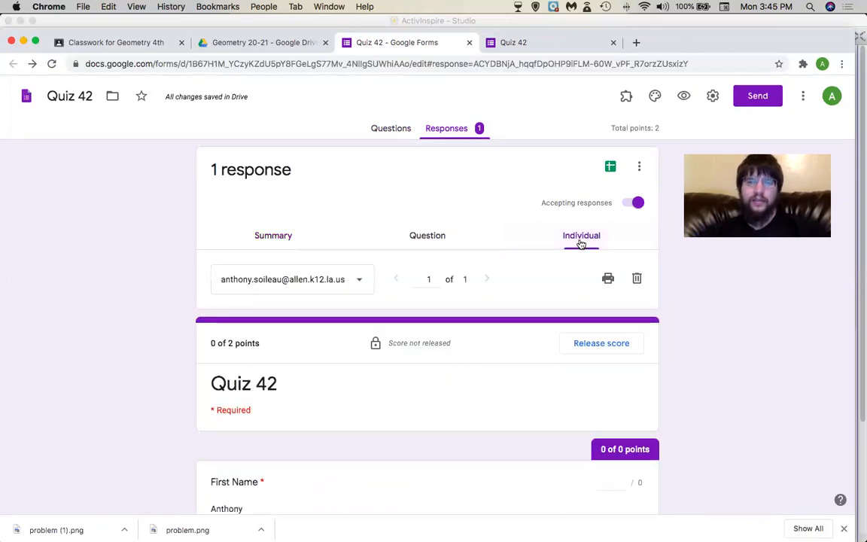
{"action": "scroll", "coordinate": [380, 405], "scroll_direction": "down", "scroll_amount": 2}
{"action": "scroll", "coordinate": [379, 404], "scroll_direction": "down", "scroll_amount": 8}
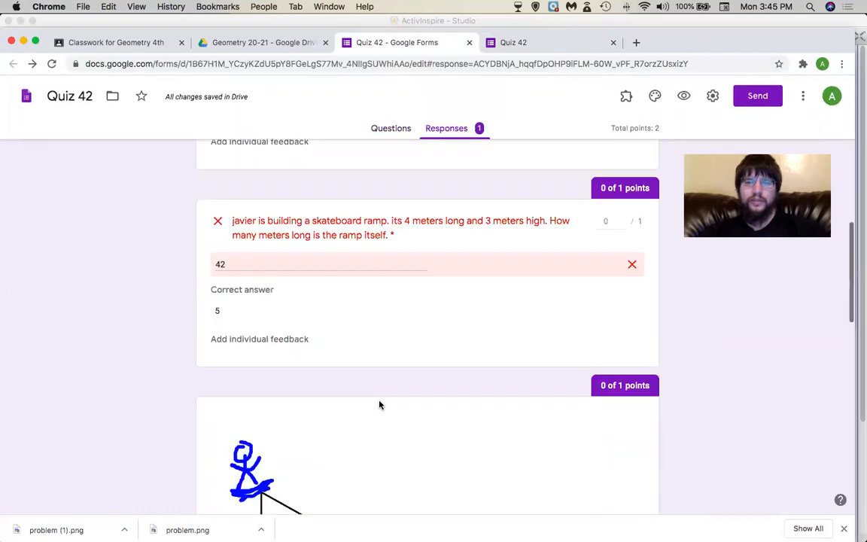
{"action": "scroll", "coordinate": [380, 404], "scroll_direction": "down", "scroll_amount": 2}
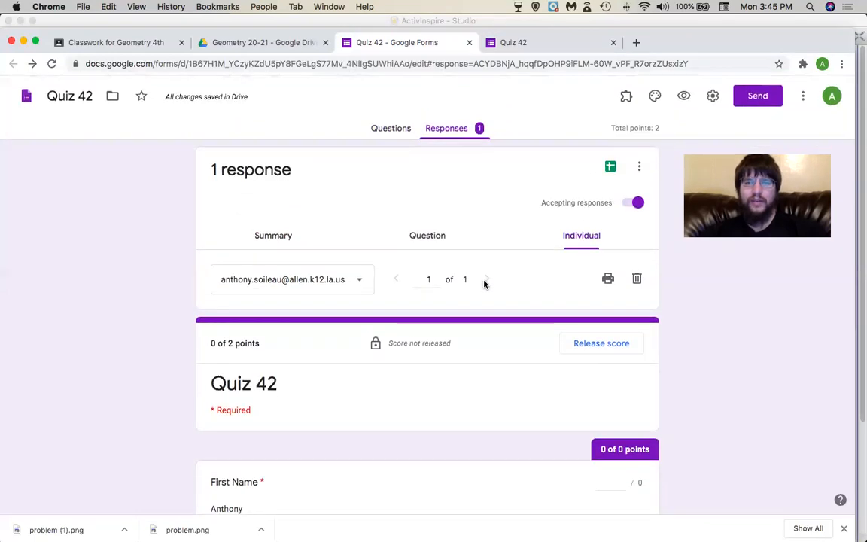
{"action": "scroll", "coordinate": [381, 407], "scroll_direction": "down", "scroll_amount": 2}
{"action": "scroll", "coordinate": [380, 407], "scroll_direction": "up", "scroll_amount": 3}
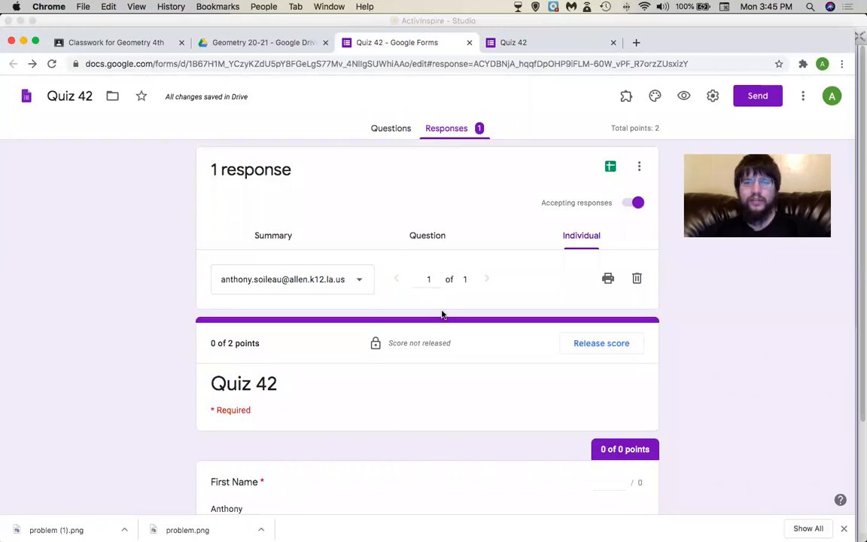
{"action": "scroll", "coordinate": [304, 465], "scroll_direction": "down", "scroll_amount": 15}
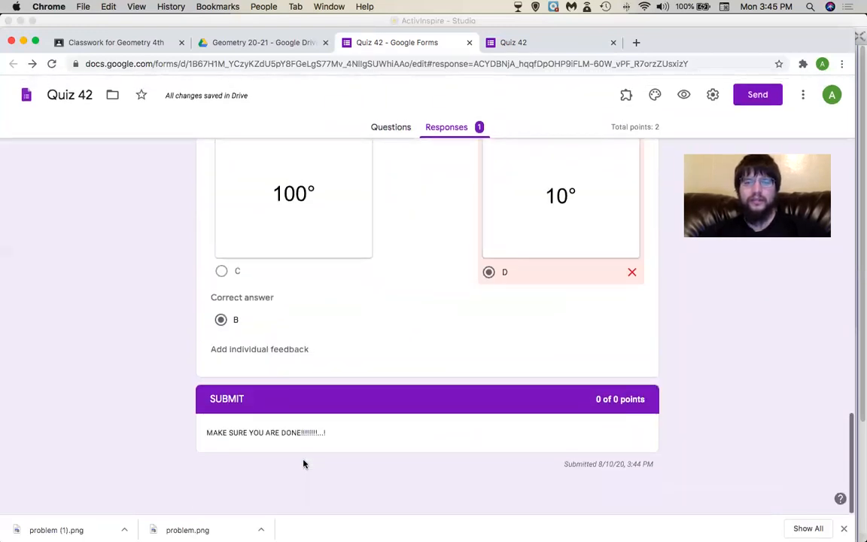
{"action": "scroll", "coordinate": [304, 465], "scroll_direction": "up", "scroll_amount": 15}
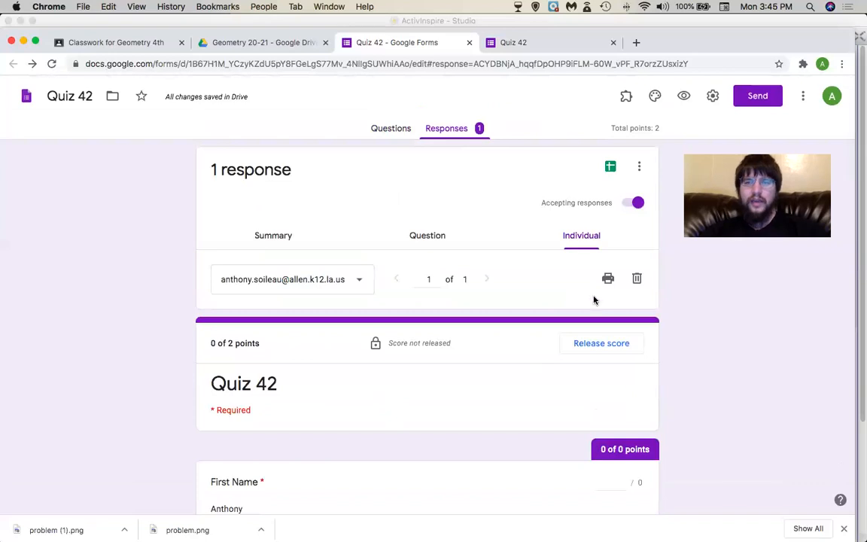
{"action": "left_click", "coordinate": [636, 279]}
{"action": "left_click", "coordinate": [513, 331]}
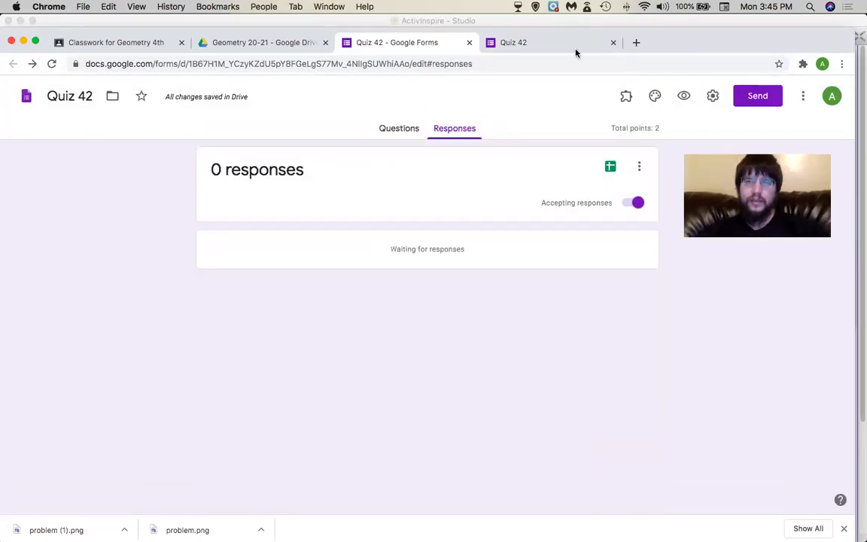
{"action": "left_click", "coordinate": [682, 97]}
{"action": "left_click", "coordinate": [391, 245]}
{"action": "type", "text": "d"}
{"action": "left_click", "coordinate": [318, 341]}
{"action": "type", "text": "d"}
{"action": "left_click", "coordinate": [290, 434]}
{"action": "left_click", "coordinate": [271, 480]}
{"action": "left_click", "coordinate": [266, 491]}
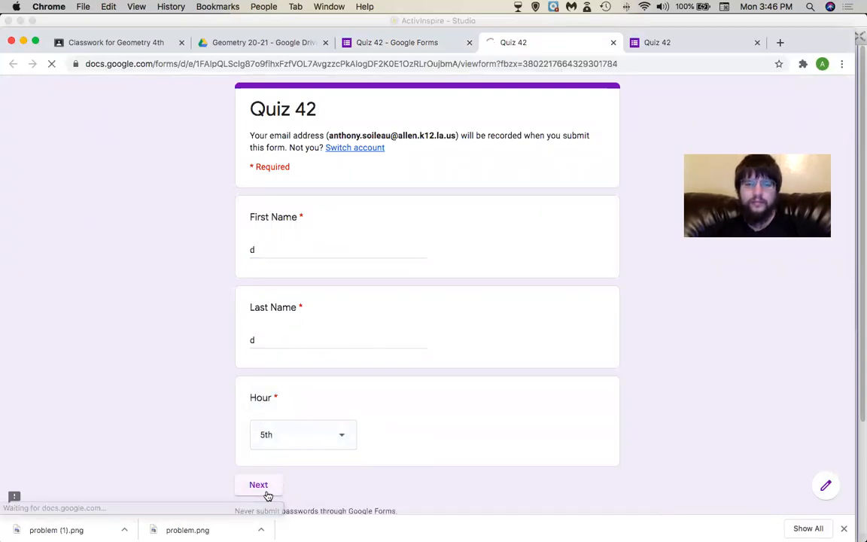
{"action": "left_click", "coordinate": [319, 266]}
{"action": "type", "text": "sdf"}
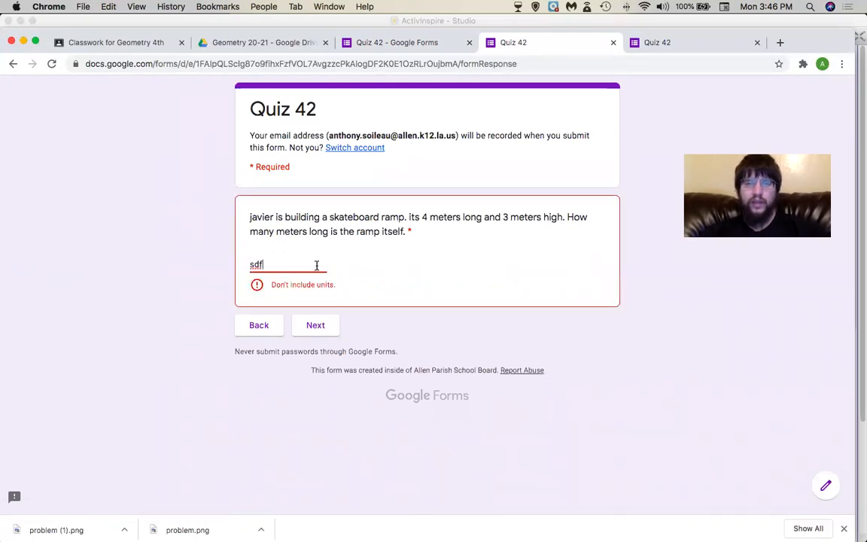
{"action": "key", "text": "BackSpace"}
{"action": "key", "text": "BackSpace"}
{"action": "key", "text": "BackSpace"}
{"action": "type", "text": "42"}
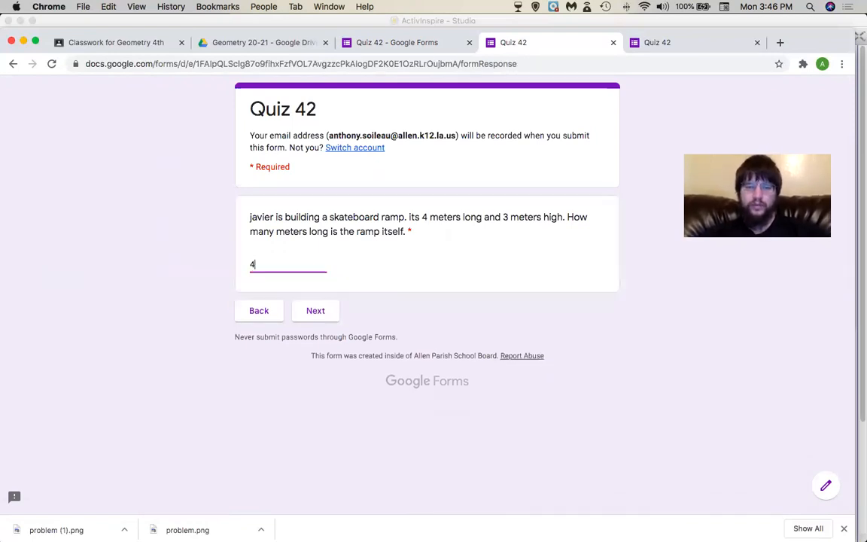
{"action": "left_click", "coordinate": [315, 310]}
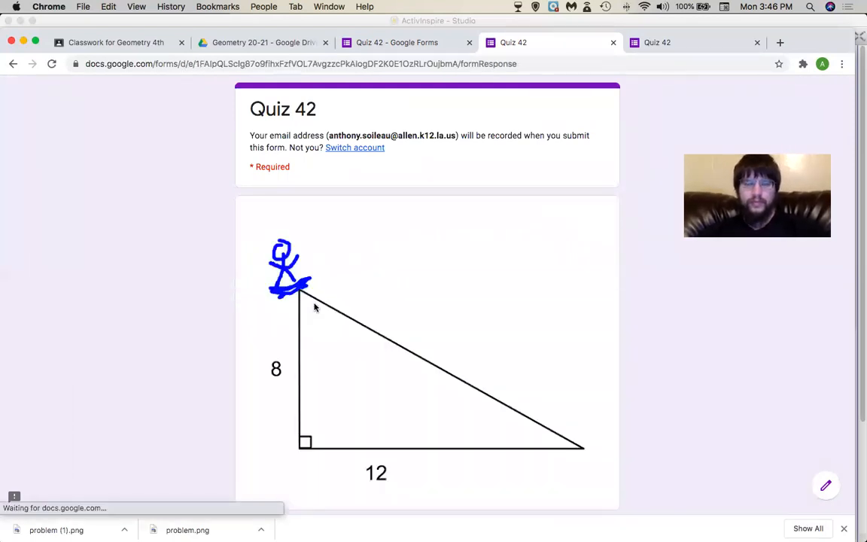
{"action": "scroll", "coordinate": [385, 298], "scroll_direction": "down", "scroll_amount": 10}
{"action": "left_click", "coordinate": [369, 302]}
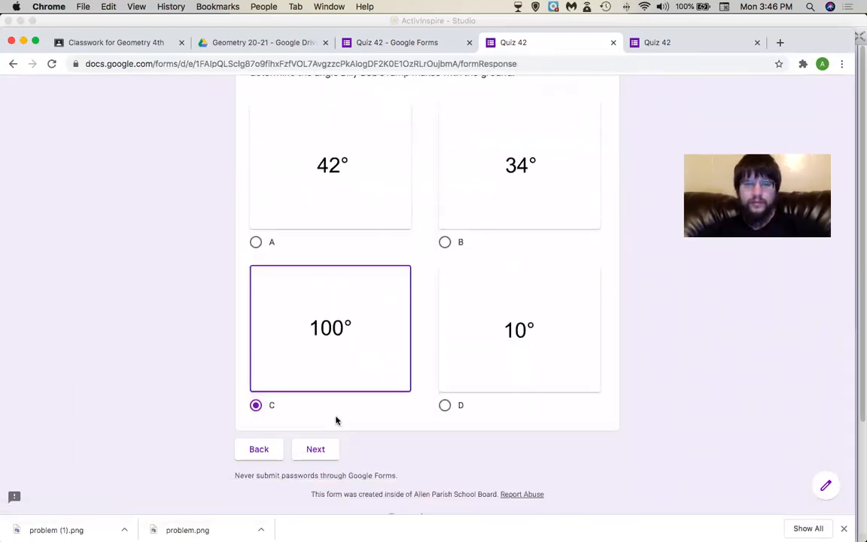
{"action": "left_click", "coordinate": [322, 450]}
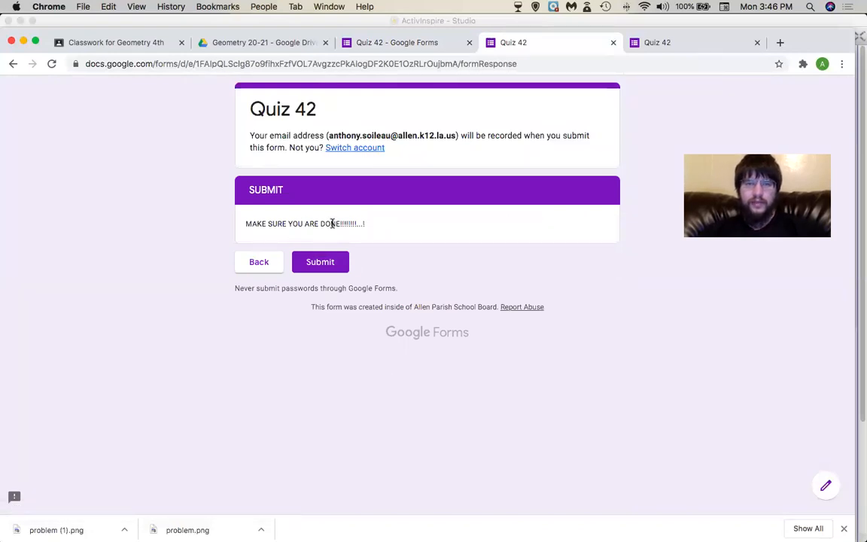
{"action": "left_click", "coordinate": [259, 262]}
{"action": "scroll", "coordinate": [313, 305], "scroll_direction": "down", "scroll_amount": 6}
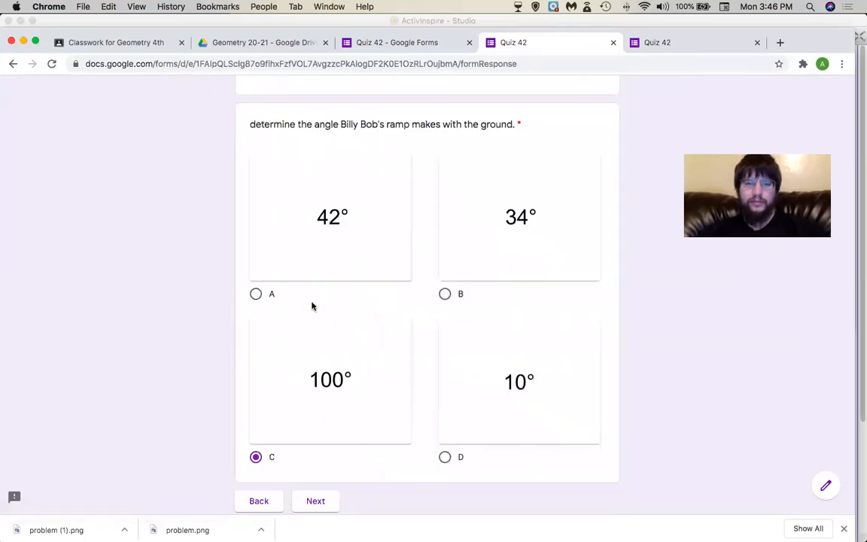
{"action": "scroll", "coordinate": [313, 306], "scroll_direction": "down", "scroll_amount": 2}
{"action": "left_click", "coordinate": [472, 124]}
{"action": "left_click", "coordinate": [267, 428]}
{"action": "double_click", "coordinate": [301, 263]}
{"action": "type", "text": "5"}
{"action": "left_click", "coordinate": [313, 313]}
{"action": "scroll", "coordinate": [282, 340], "scroll_direction": "down", "scroll_amount": 5}
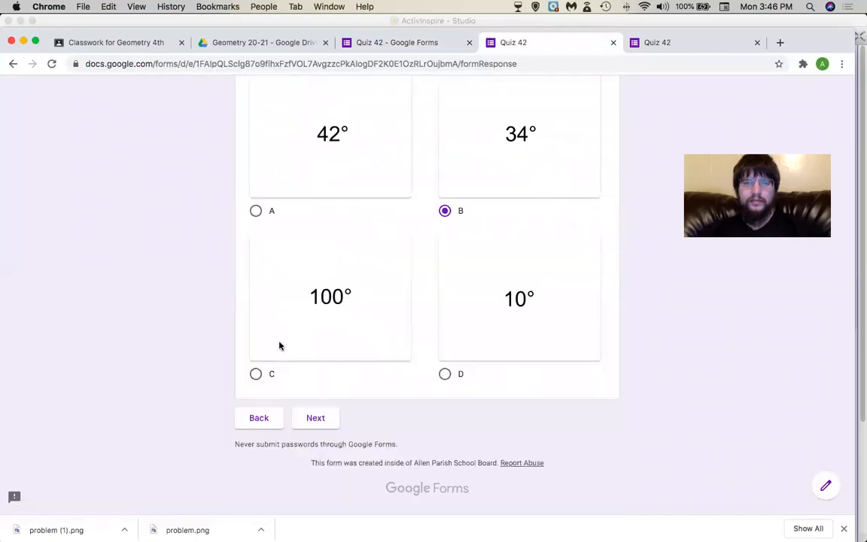
{"action": "left_click", "coordinate": [331, 419]}
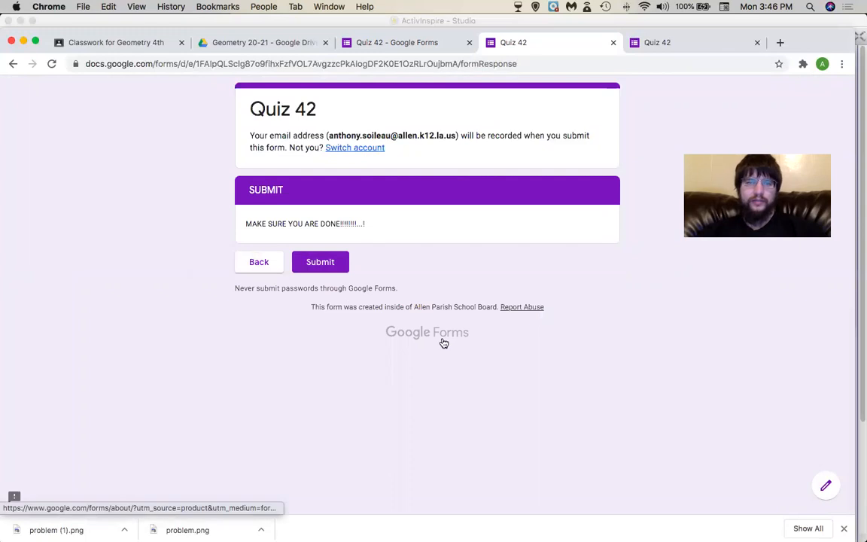
{"action": "left_click", "coordinate": [614, 43]}
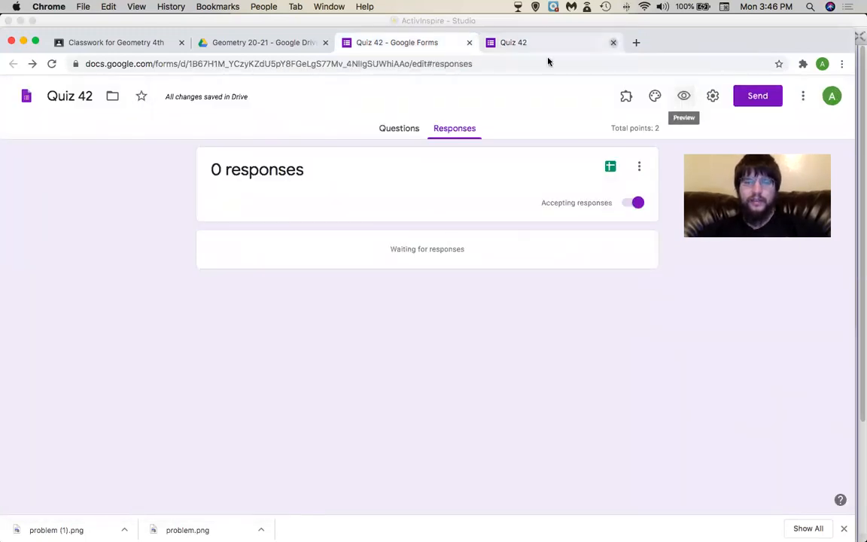
From the Questions tab, scroll to the SUBMIT section and add an untitled fifth section after it.
{"action": "left_click", "coordinate": [408, 128]}
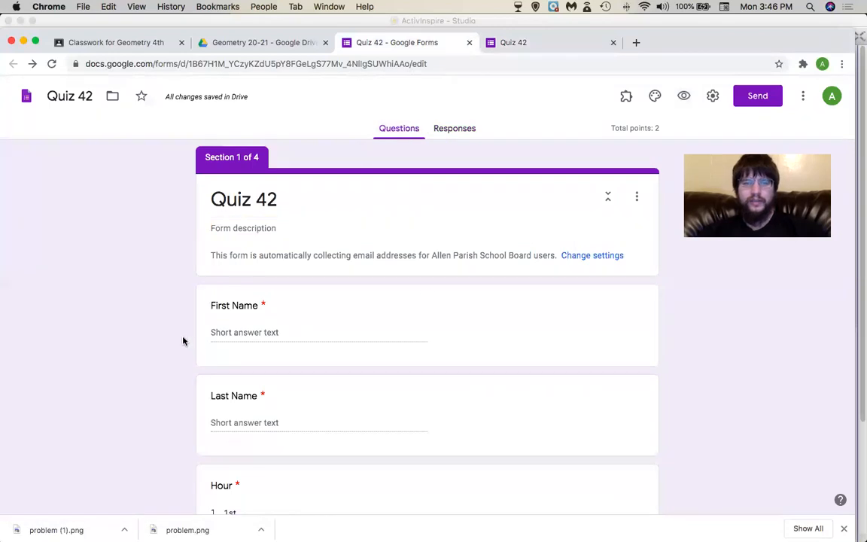
{"action": "scroll", "coordinate": [183, 341], "scroll_direction": "down", "scroll_amount": 20}
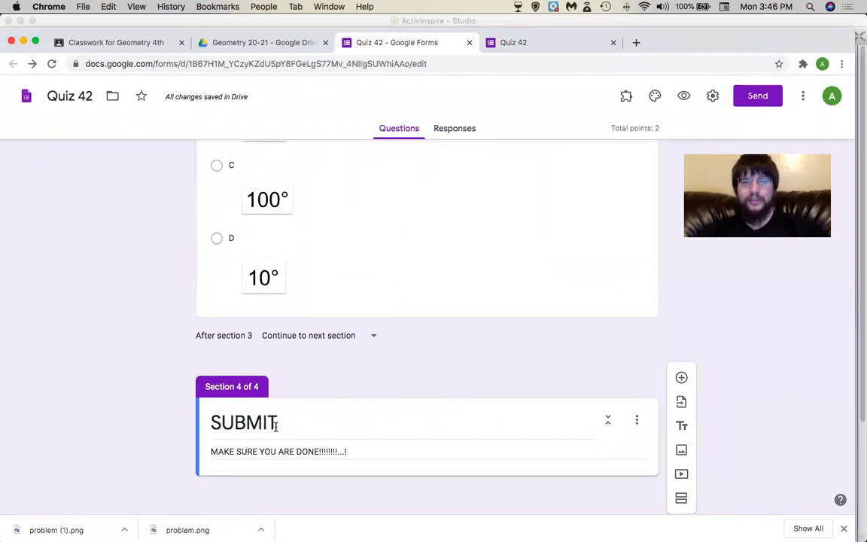
{"action": "scroll", "coordinate": [276, 426], "scroll_direction": "up", "scroll_amount": 2}
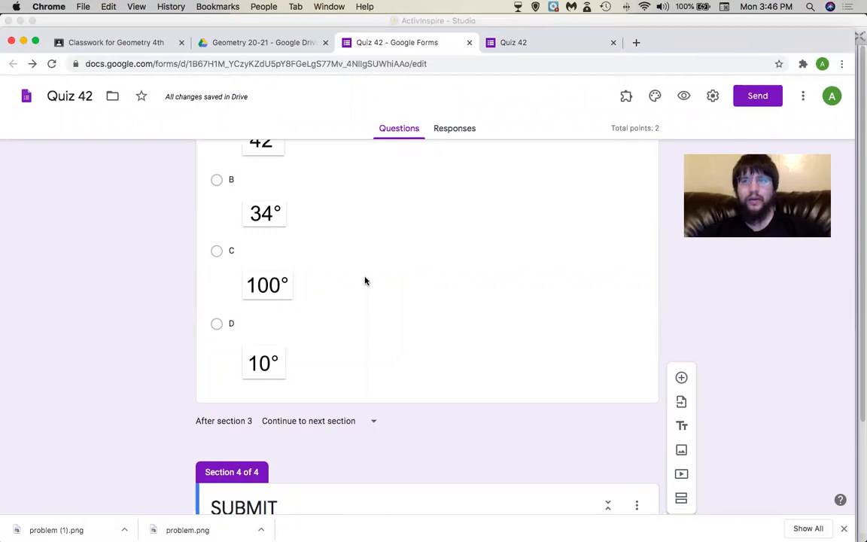
{"action": "scroll", "coordinate": [476, 365], "scroll_direction": "down", "scroll_amount": 1}
{"action": "scroll", "coordinate": [476, 365], "scroll_direction": "up", "scroll_amount": 3}
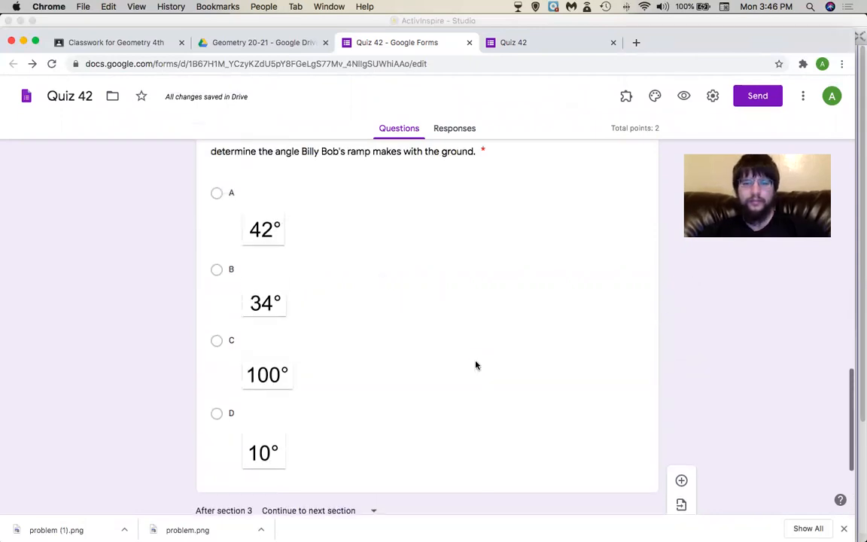
{"action": "scroll", "coordinate": [476, 365], "scroll_direction": "down", "scroll_amount": 2}
{"action": "scroll", "coordinate": [476, 365], "scroll_direction": "down", "scroll_amount": 2}
{"action": "left_click", "coordinate": [677, 498]}
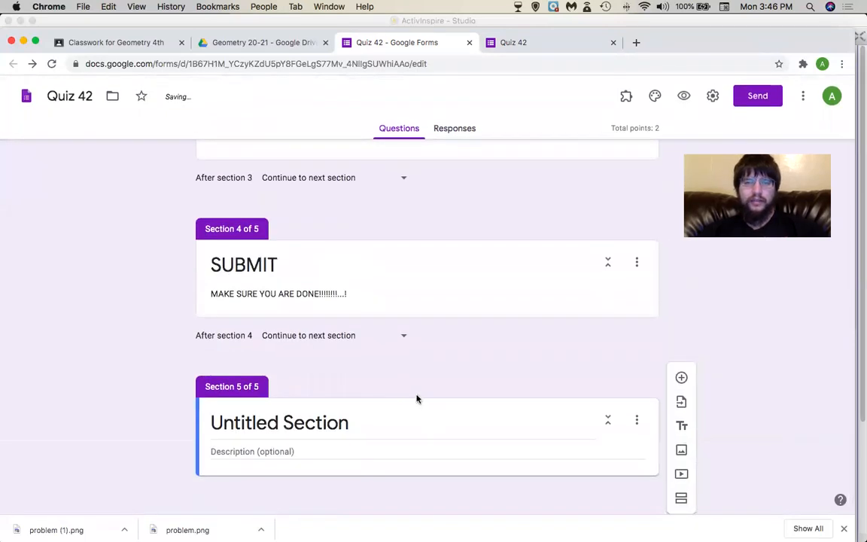
Use Move section to put Untitled Section above SUBMIT, making SUBMIT section 5 of 5.
{"action": "left_click", "coordinate": [411, 264]}
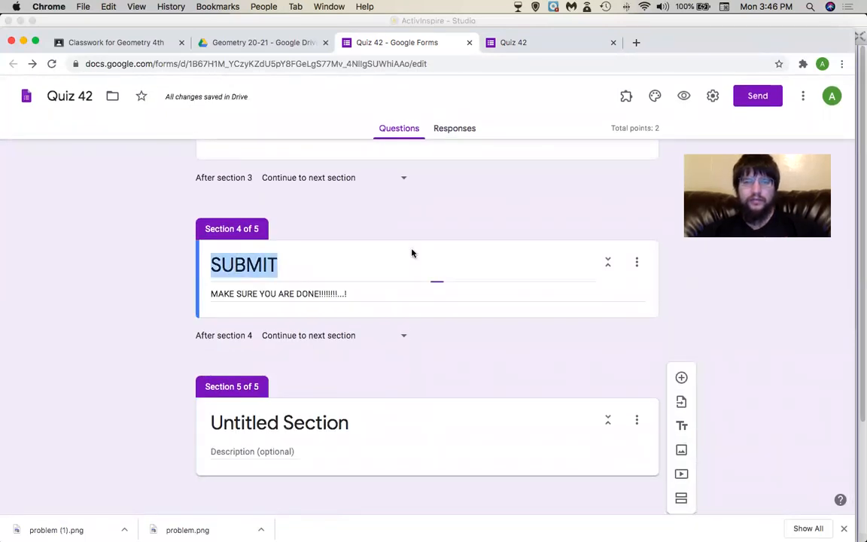
{"action": "left_click", "coordinate": [412, 418]}
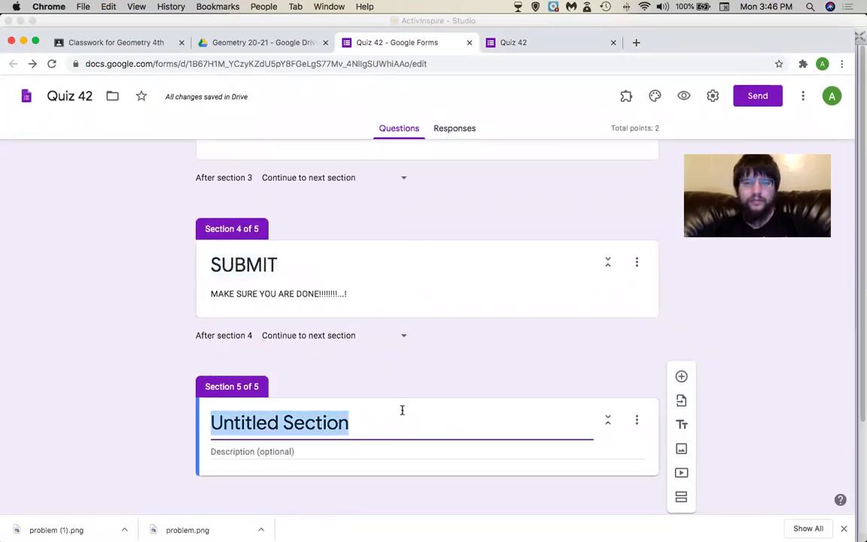
{"action": "left_click", "coordinate": [609, 421]}
{"action": "left_click", "coordinate": [607, 416]}
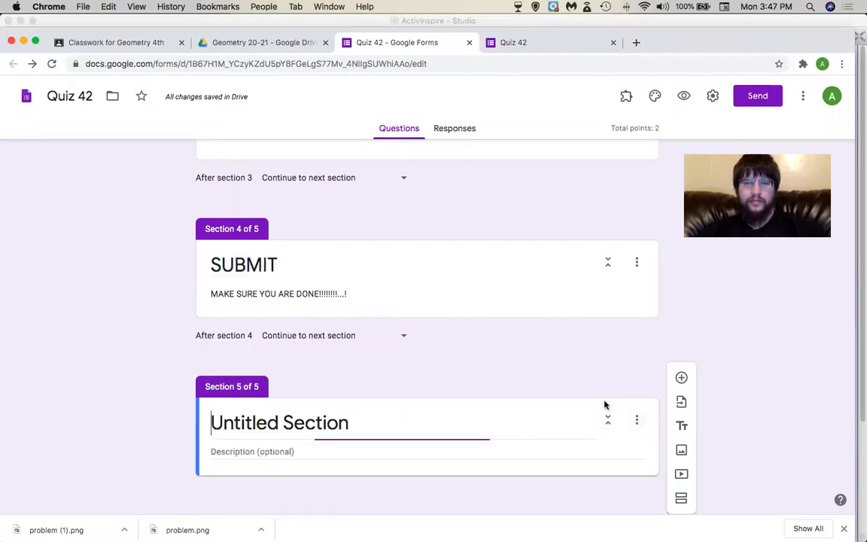
{"action": "left_click", "coordinate": [637, 419]}
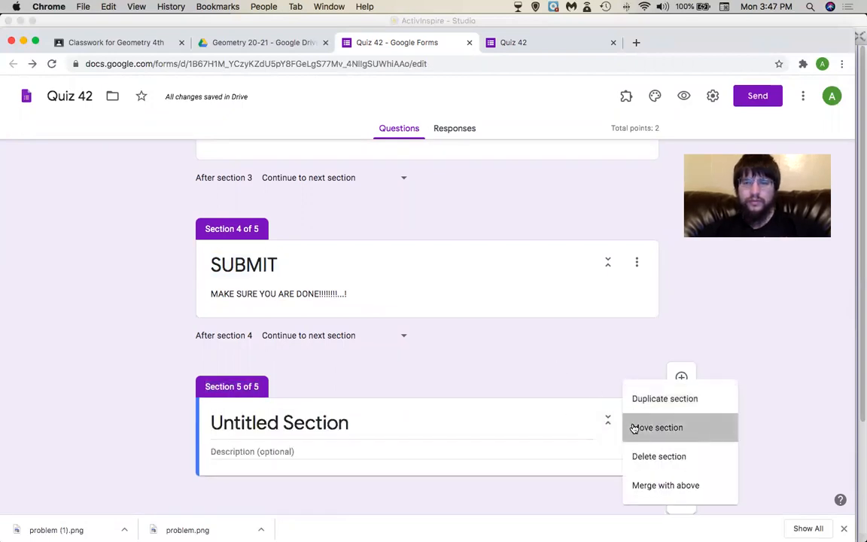
{"action": "left_click", "coordinate": [633, 427]}
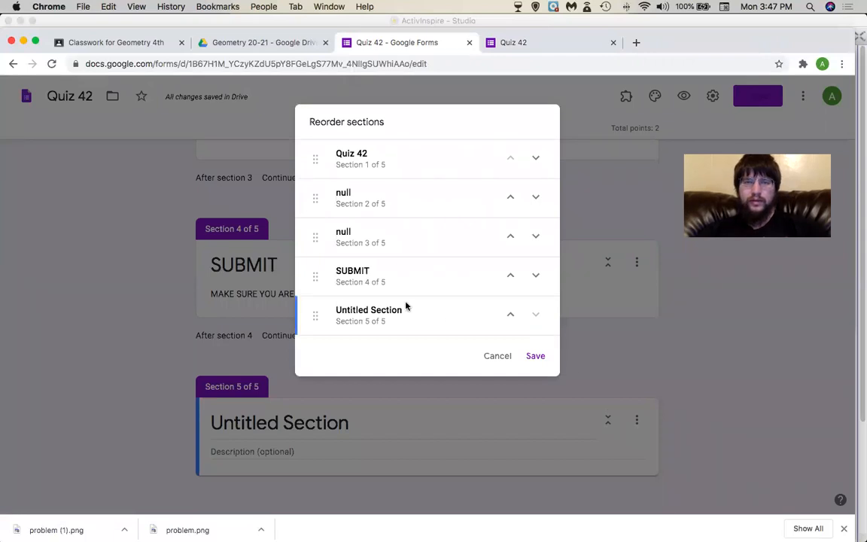
{"action": "left_click", "coordinate": [508, 316]}
{"action": "left_click", "coordinate": [535, 355]}
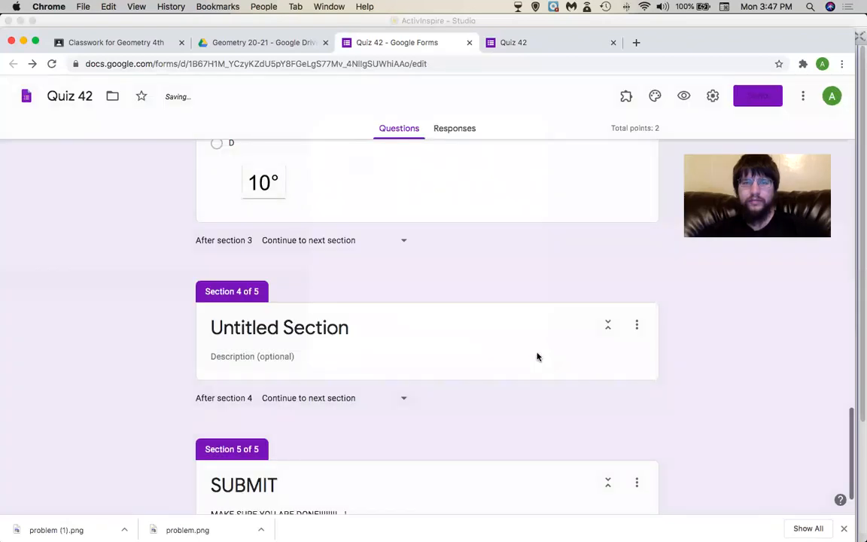
{"action": "scroll", "coordinate": [316, 289], "scroll_direction": "down", "scroll_amount": 3}
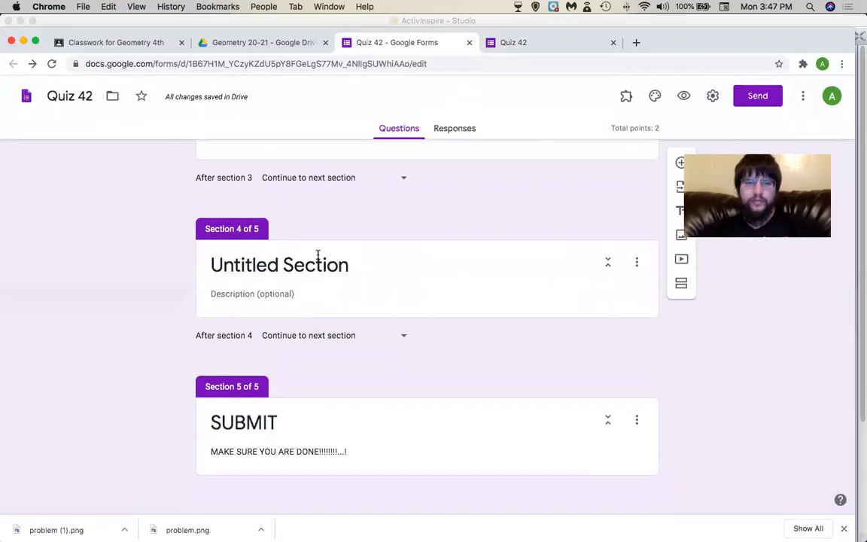
Clear the 'Untitled Section' title of section 4.
{"action": "triple_click", "coordinate": [315, 257]}
{"action": "key", "text": "BackSpace"}
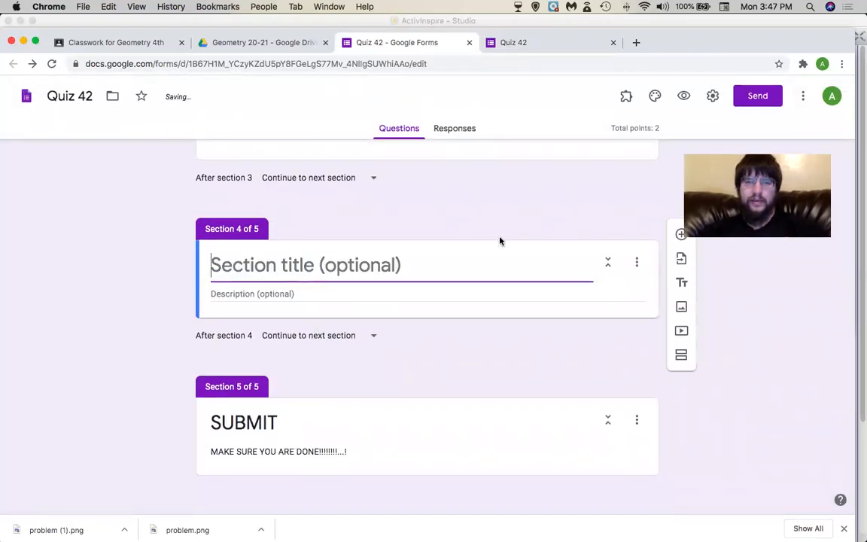
{"action": "left_click", "coordinate": [268, 298]}
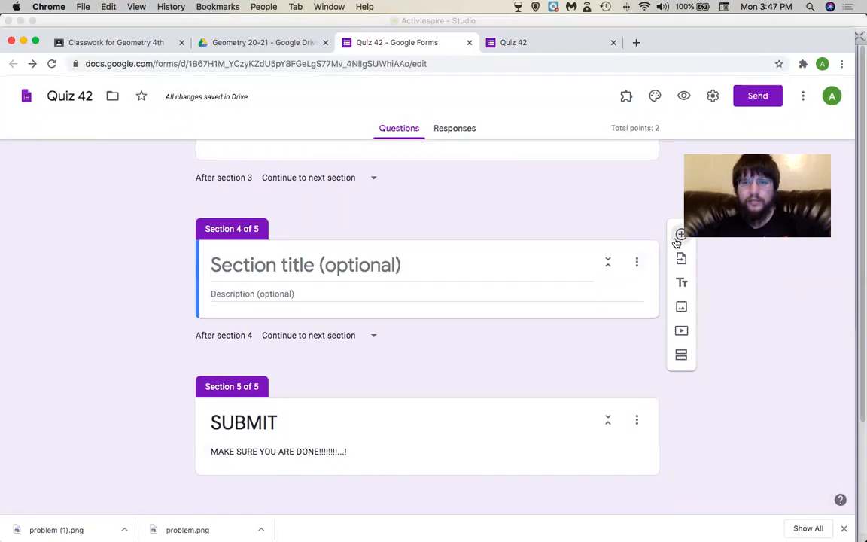
Add a new question to section 4 and set its type to Multiple choice grid.
{"action": "left_click", "coordinate": [679, 237]}
{"action": "left_click", "coordinate": [630, 368]}
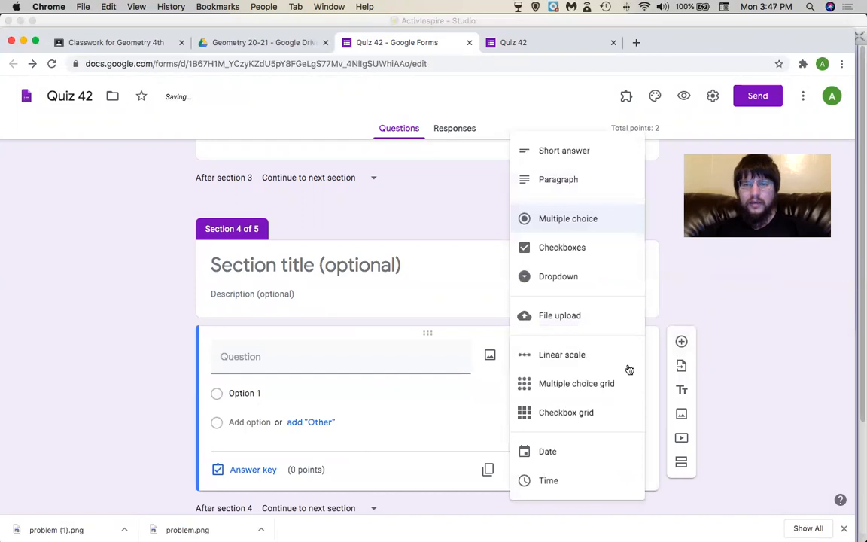
{"action": "left_click", "coordinate": [579, 261]}
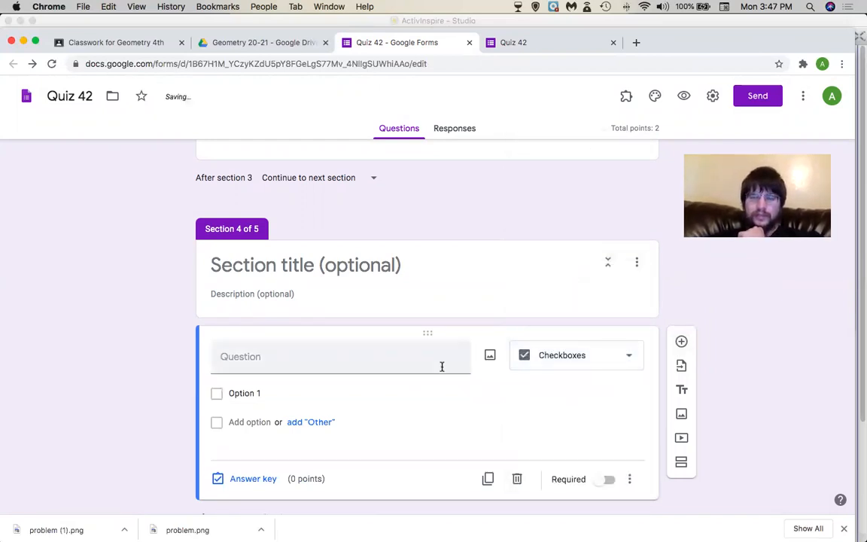
{"action": "left_click", "coordinate": [524, 364]}
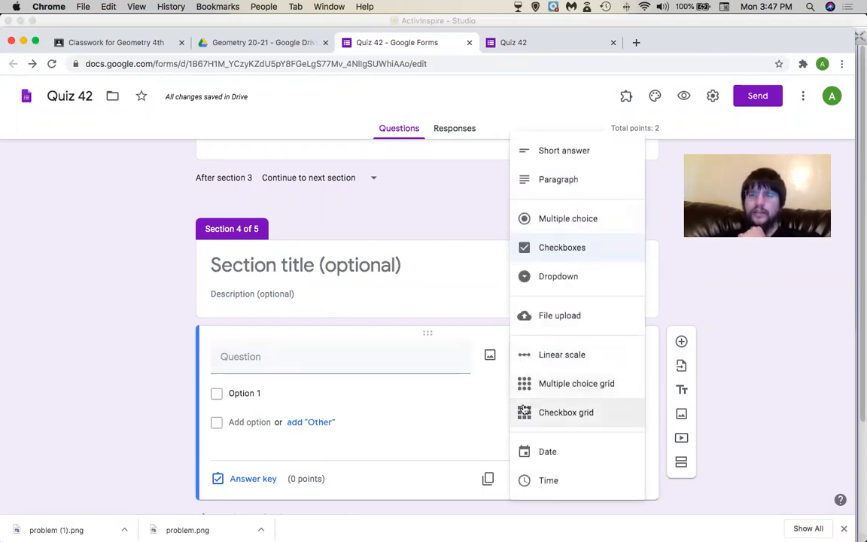
{"action": "left_click", "coordinate": [531, 393]}
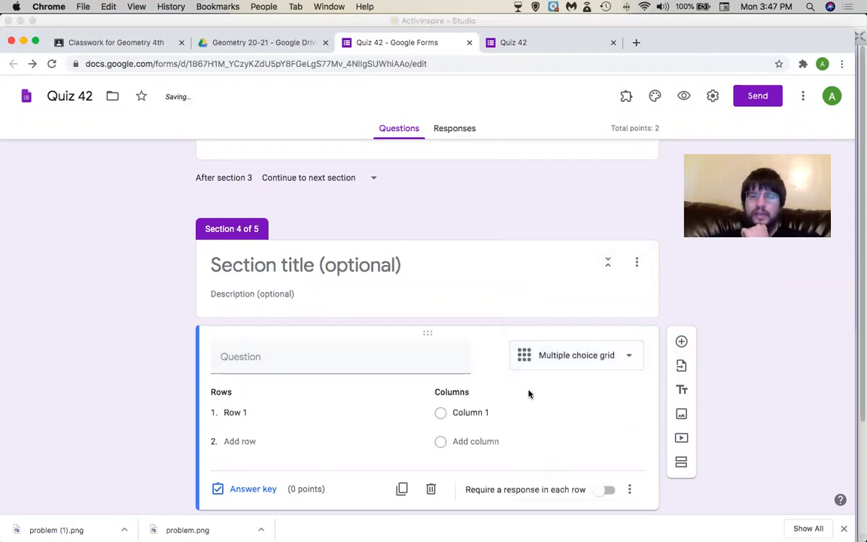
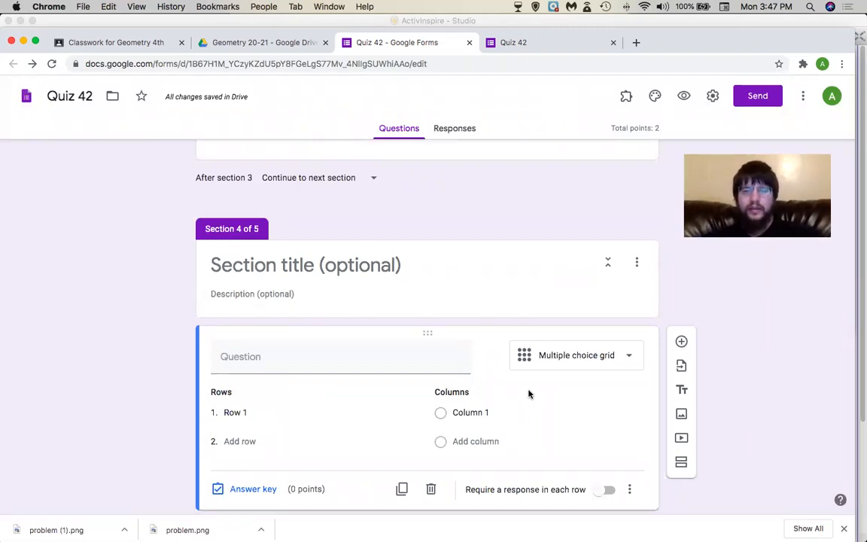
Cycle the new question's type through Checkbox grid and Multiple choice grid, settling on Date.
{"action": "left_click", "coordinate": [563, 362]}
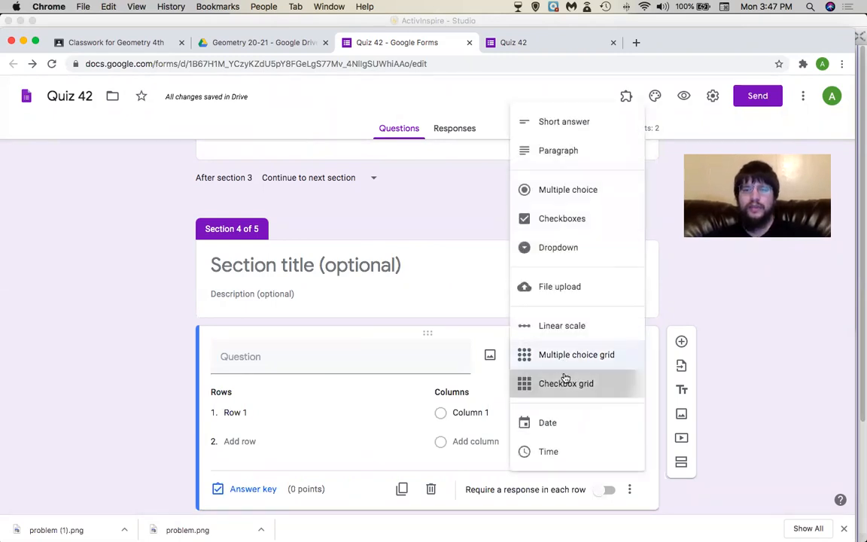
{"action": "left_click", "coordinate": [564, 379]}
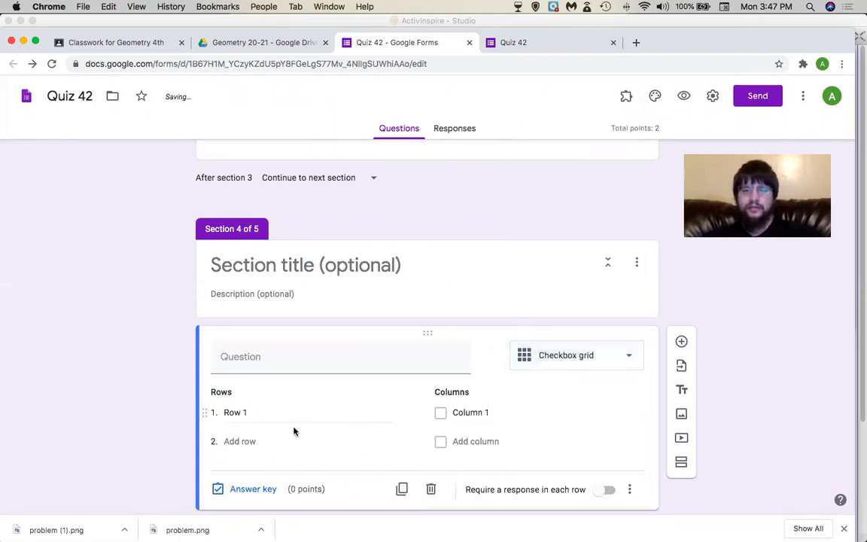
{"action": "left_click", "coordinate": [611, 356]}
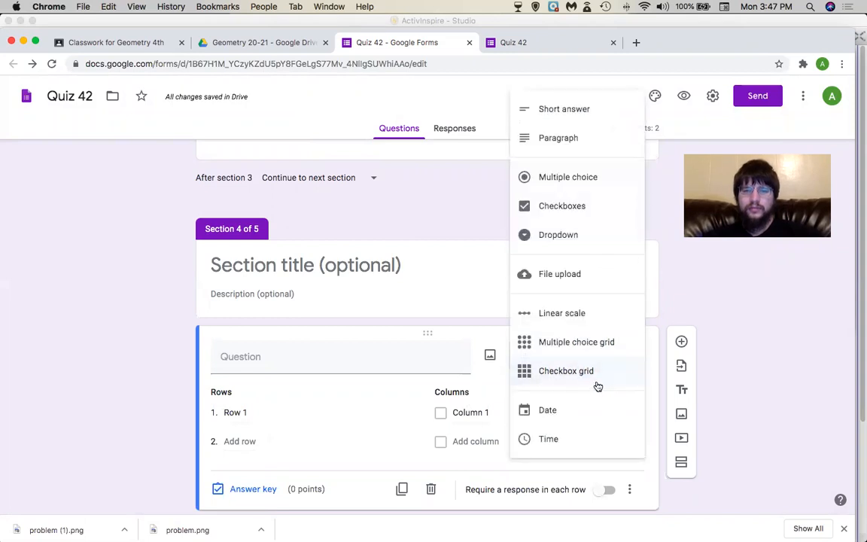
{"action": "left_click", "coordinate": [588, 332]}
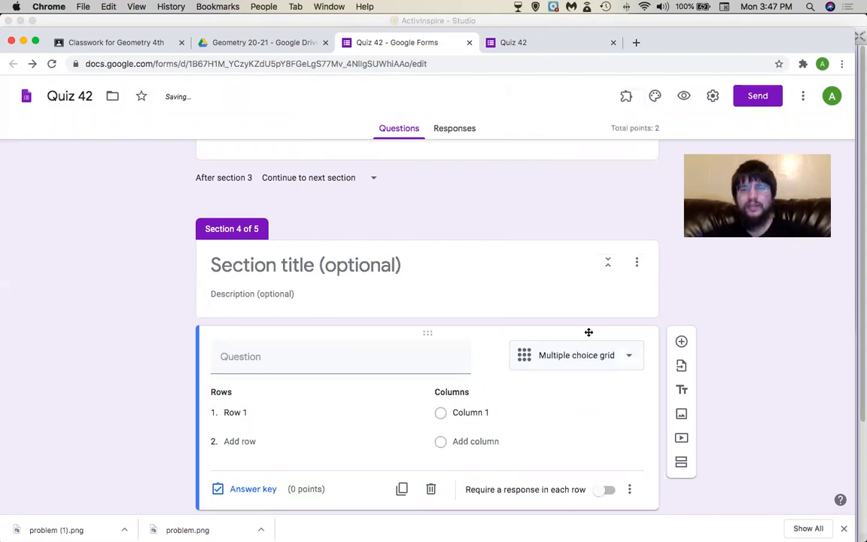
{"action": "left_click", "coordinate": [580, 358]}
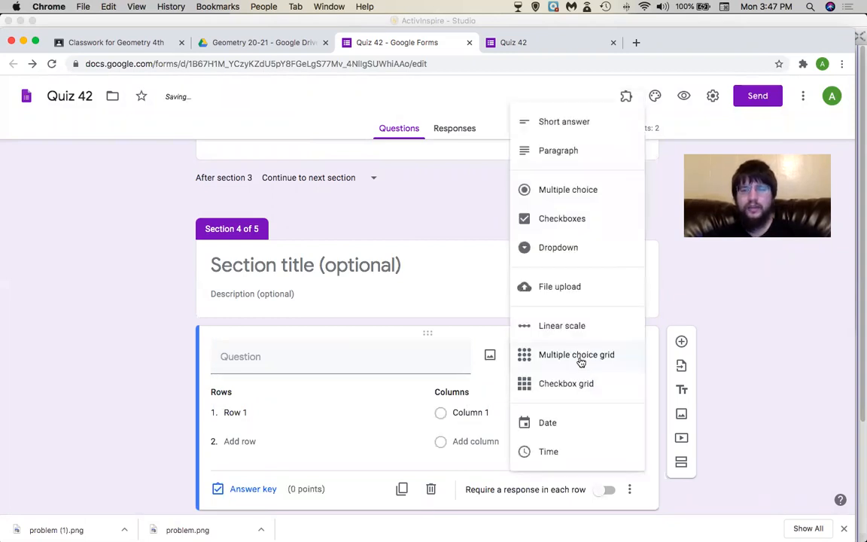
{"action": "left_click", "coordinate": [552, 424]}
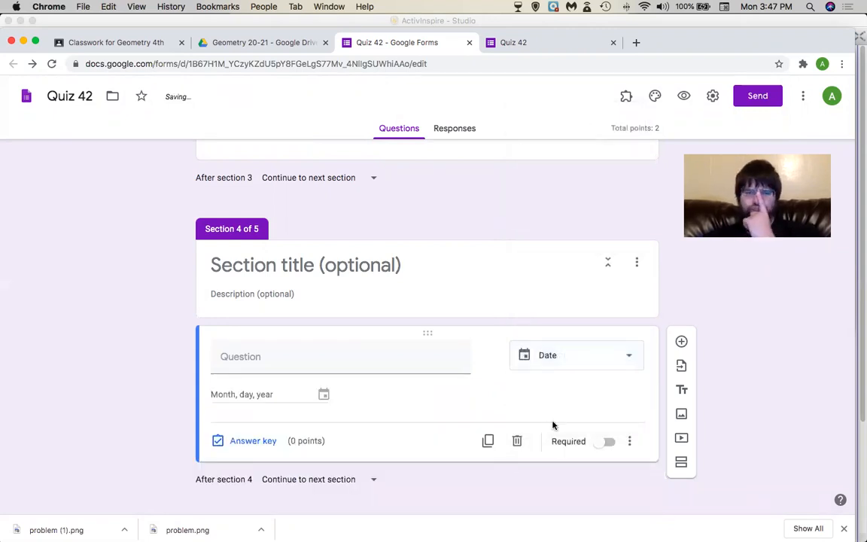
{"action": "left_click", "coordinate": [581, 363]}
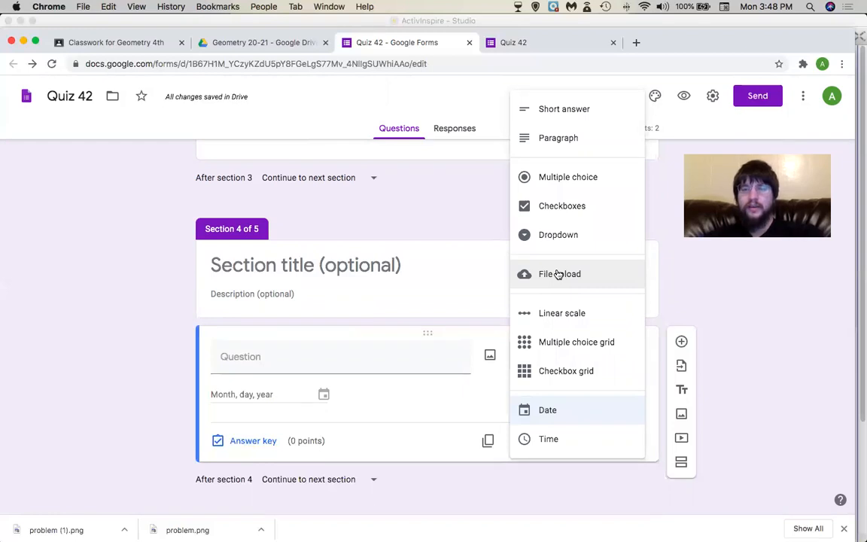
Make the question File upload and retitle Section 4 'Submit ALL Scratch work for partial credit'.
{"action": "left_click", "coordinate": [558, 274]}
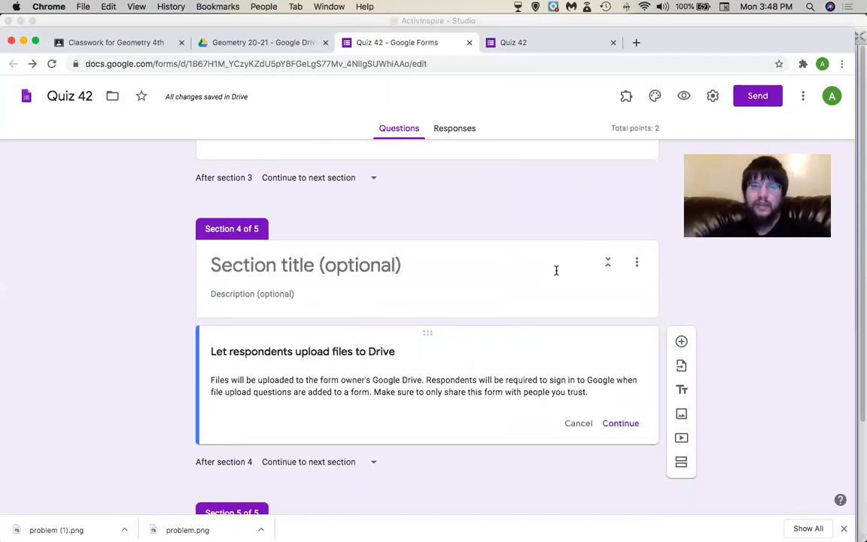
{"action": "left_click", "coordinate": [364, 254]}
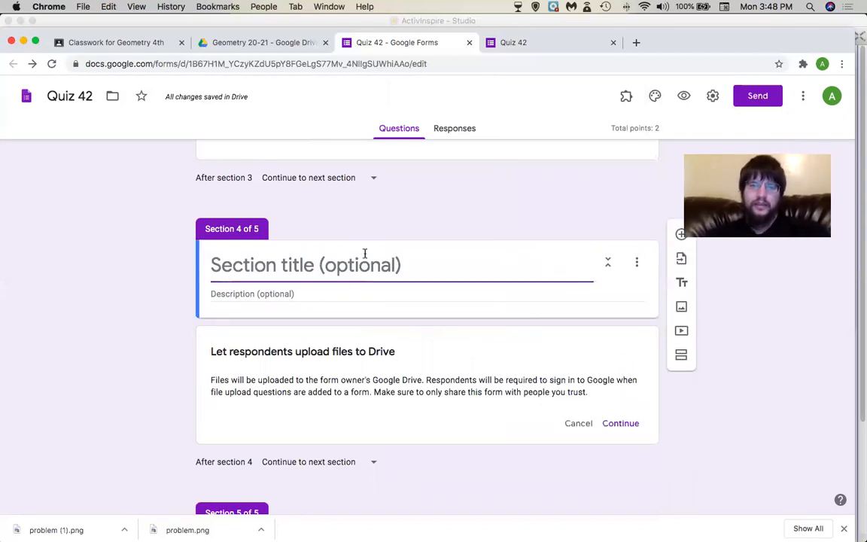
{"action": "type", "text": "Sub"}
{"action": "key", "text": "BackSpace"}
{"action": "type", "text": "bmit all"}
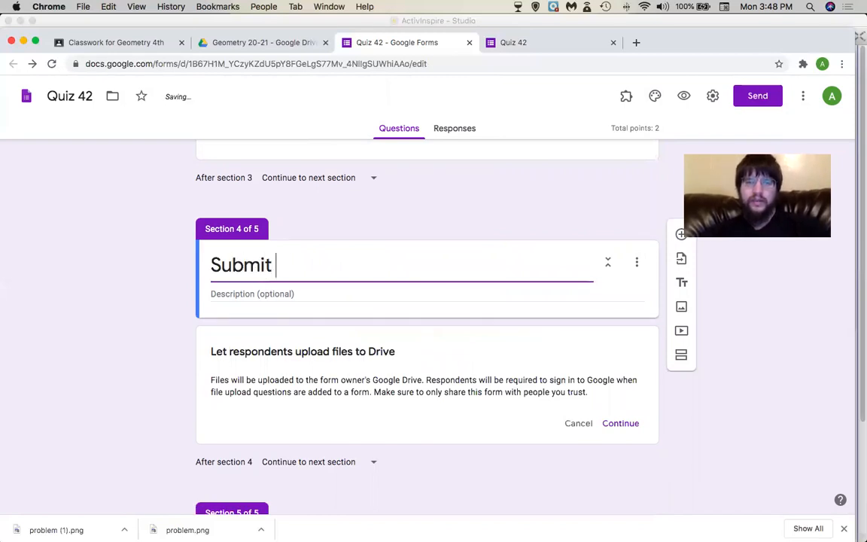
{"action": "key", "text": "BackSpace"}
{"action": "key", "text": "BackSpace"}
{"action": "key", "text": "BackSpace"}
{"action": "key", "text": "BackSpace"}
{"action": "type", "text": "ALL S"}
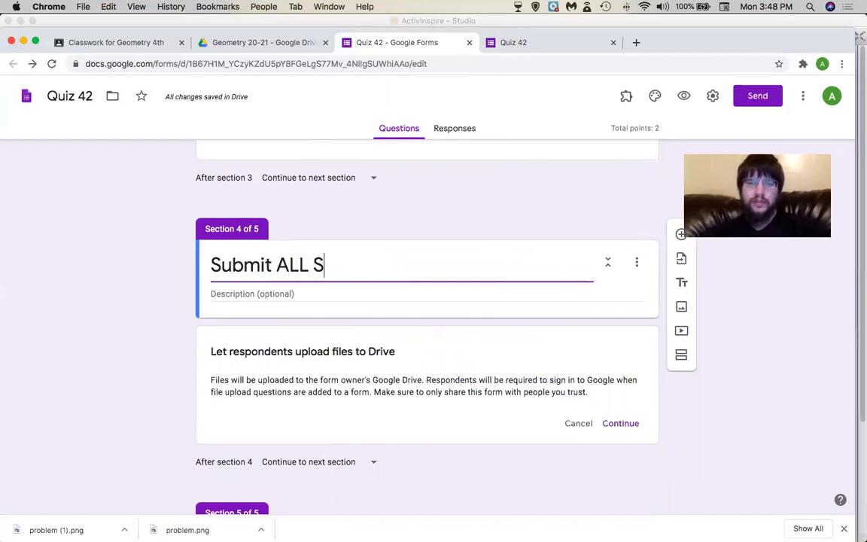
{"action": "type", "text": "cratch work"}
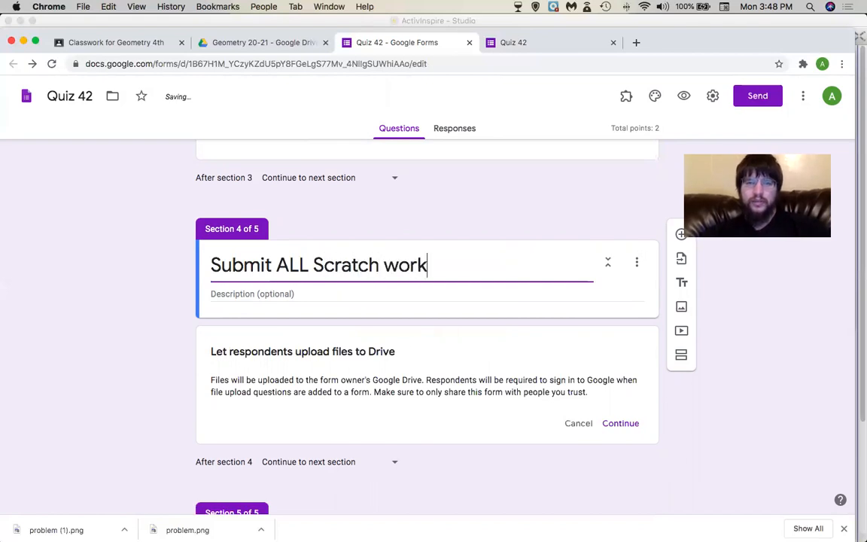
{"action": "type", "text": " for partia"}
{"action": "key", "text": "BackSpace"}
{"action": "key", "text": "BackSpace"}
{"action": "type", "text": "artial credit"}
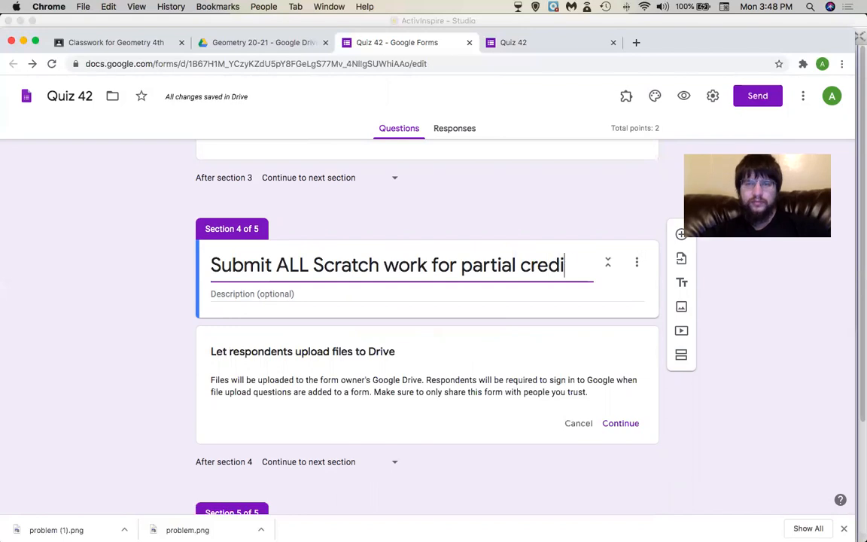
{"action": "left_click", "coordinate": [86, 338]}
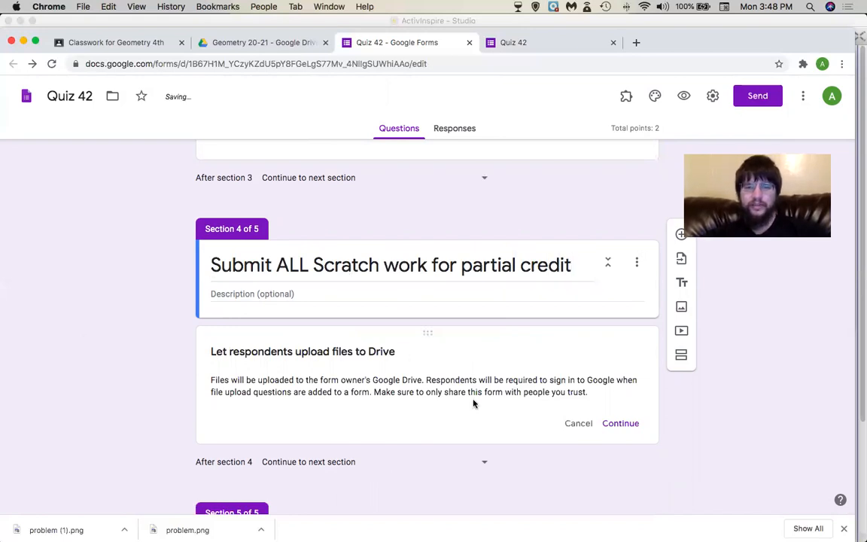
{"action": "left_click", "coordinate": [627, 421]}
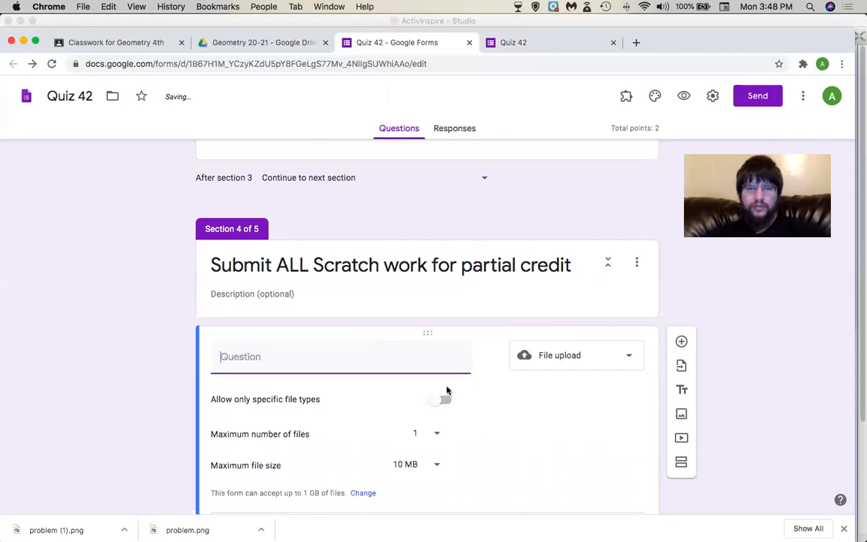
Title the upload question 'Scratch work' and allow up to 10 files.
{"action": "type", "text": "Sch"}
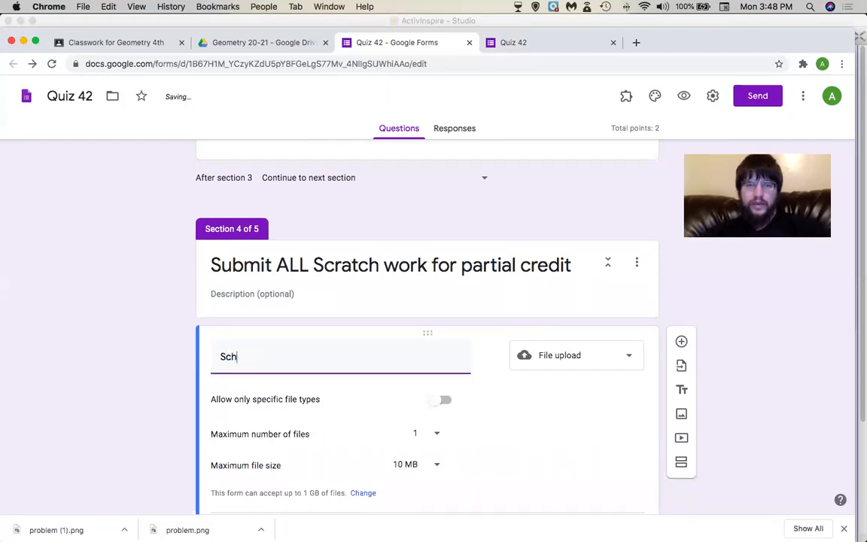
{"action": "key", "text": "BackSpace"}
{"action": "type", "text": "ratch work"}
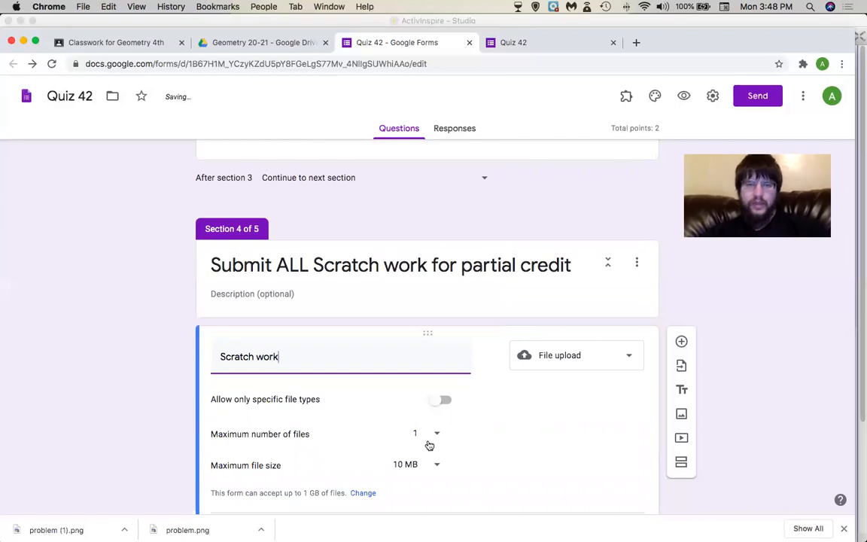
{"action": "left_click", "coordinate": [436, 434]}
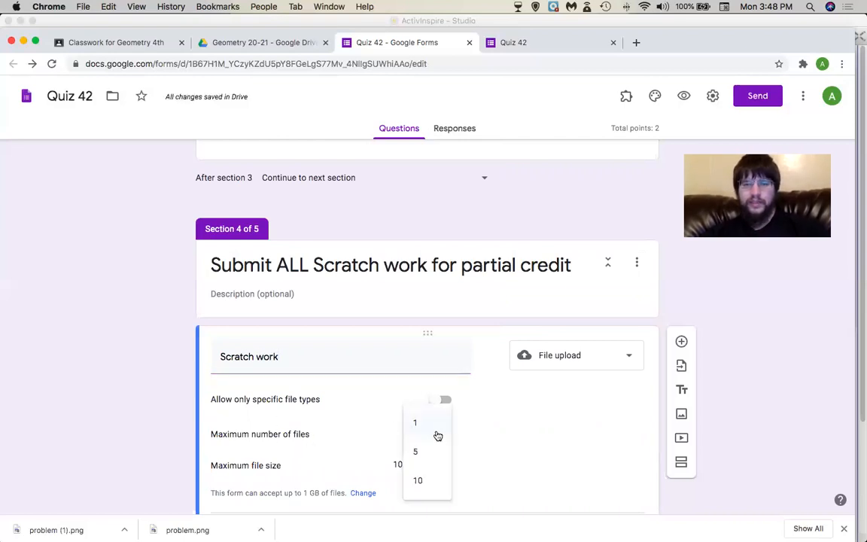
{"action": "left_click", "coordinate": [434, 475]}
Keep Section 4 continuing to the next section.
{"action": "left_click", "coordinate": [437, 436]}
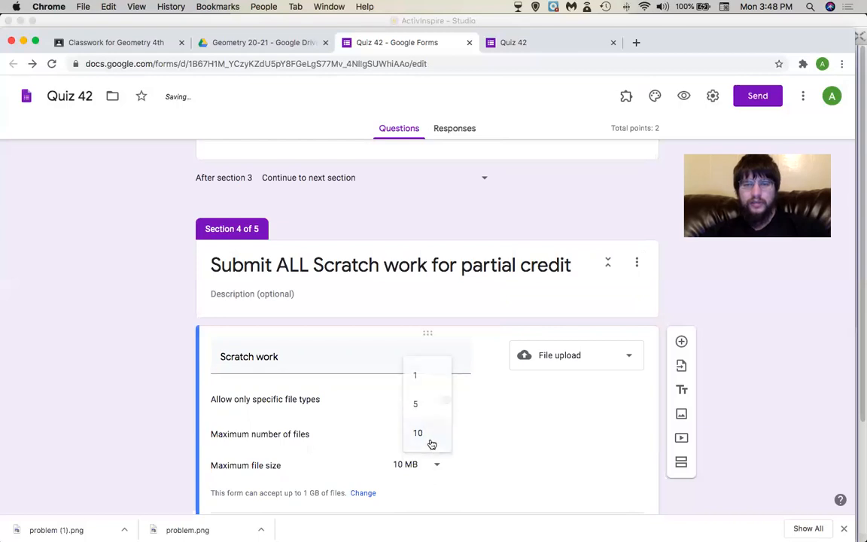
{"action": "scroll", "coordinate": [426, 447], "scroll_direction": "down", "scroll_amount": 3}
{"action": "scroll", "coordinate": [425, 448], "scroll_direction": "down", "scroll_amount": 3}
{"action": "left_click", "coordinate": [355, 335]}
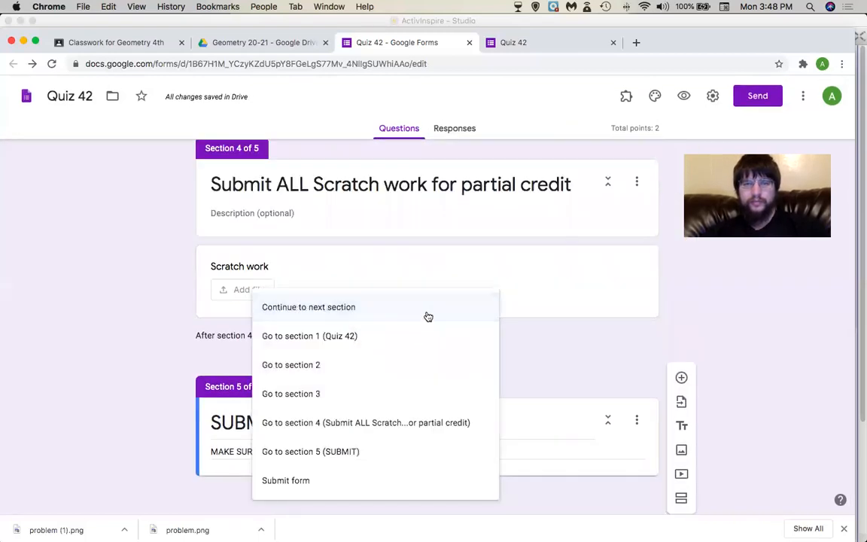
{"action": "left_click", "coordinate": [142, 327]}
{"action": "scroll", "coordinate": [384, 292], "scroll_direction": "up", "scroll_amount": 1}
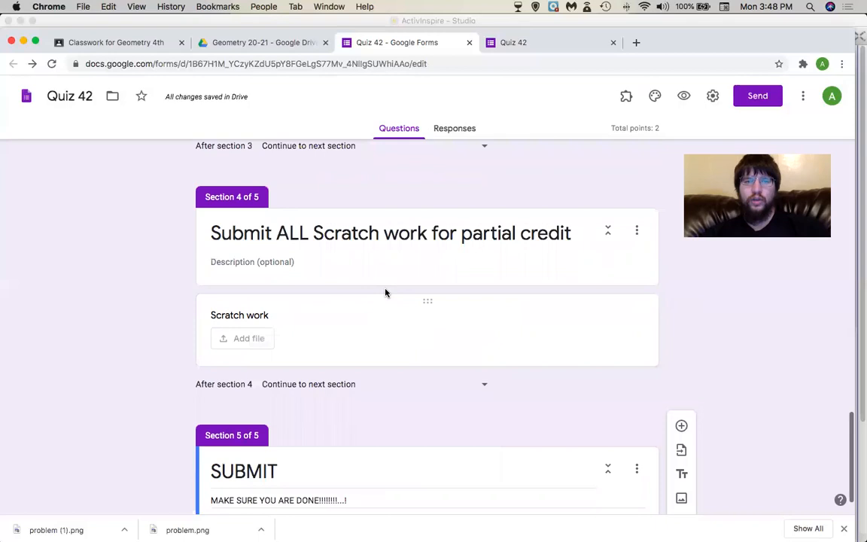
Set the Scratch work question's maximum file size to 100 MB.
{"action": "left_click", "coordinate": [304, 315]}
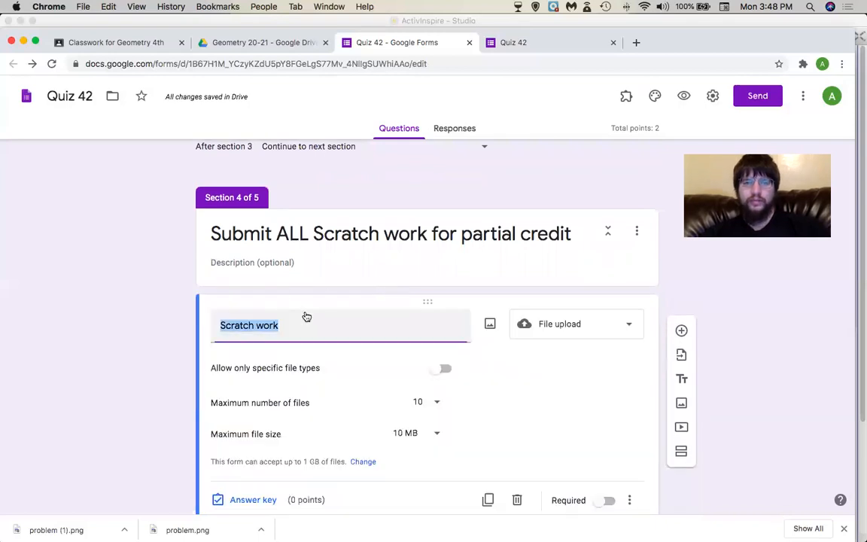
{"action": "scroll", "coordinate": [451, 403], "scroll_direction": "down", "scroll_amount": 1}
{"action": "left_click", "coordinate": [436, 391]}
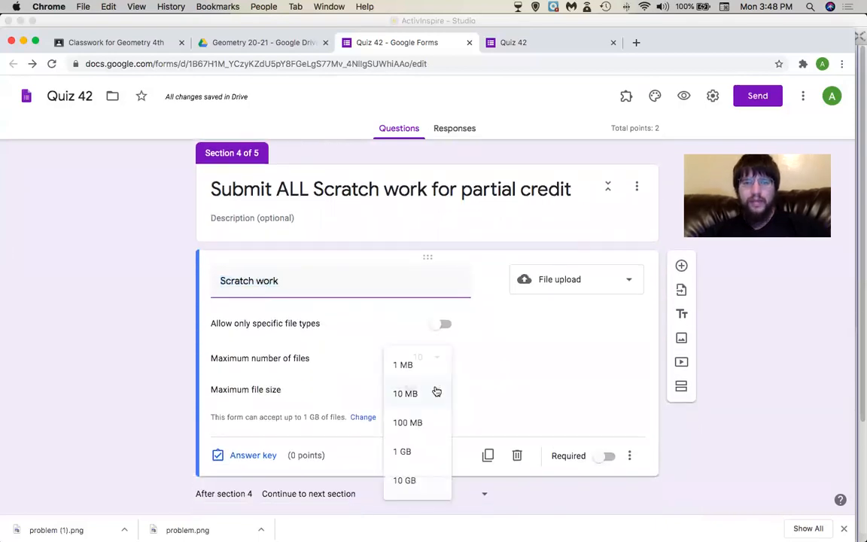
{"action": "left_click", "coordinate": [434, 420]}
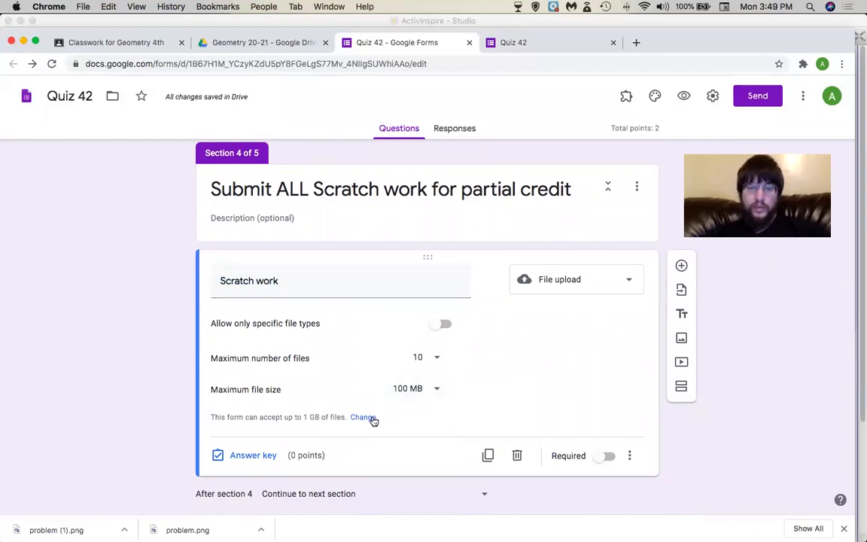
{"action": "left_click", "coordinate": [364, 417]}
Set the form's maximum total upload size to 10 GB and save it.
{"action": "left_click", "coordinate": [315, 405]}
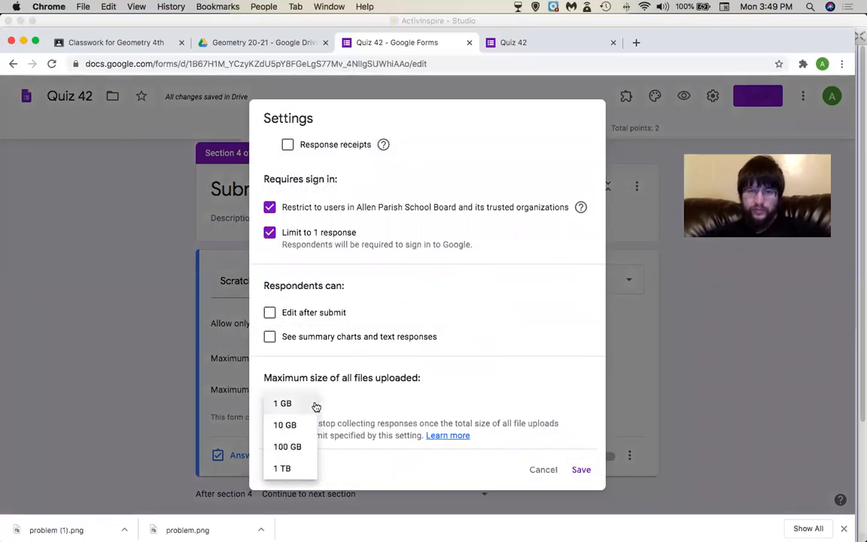
{"action": "left_click", "coordinate": [298, 467]}
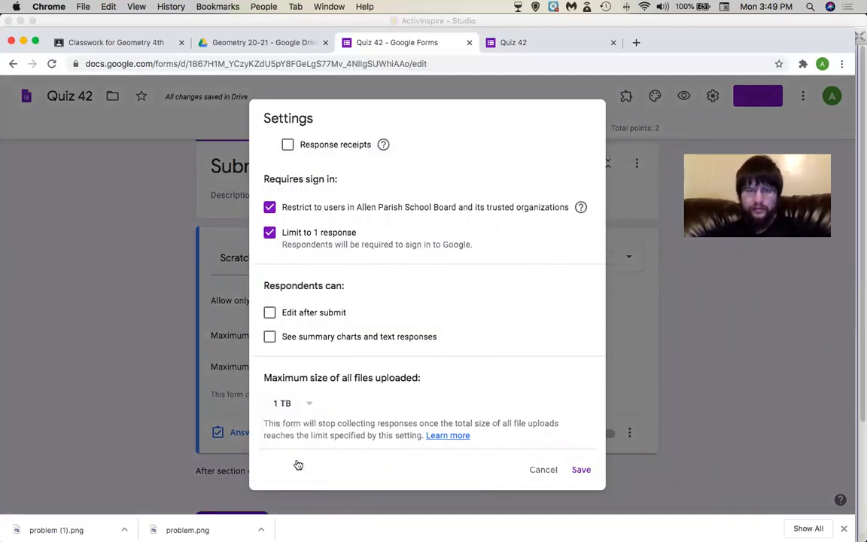
{"action": "left_click", "coordinate": [298, 405]}
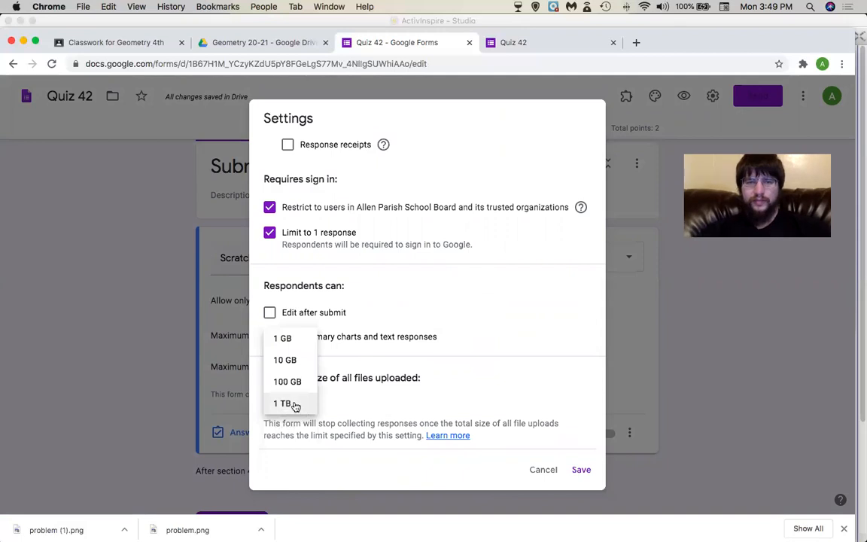
{"action": "left_click", "coordinate": [291, 360]}
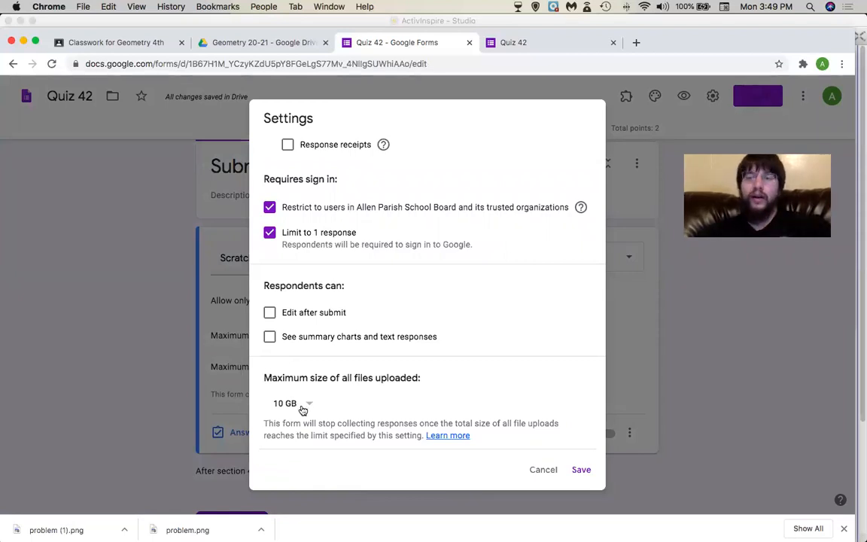
{"action": "left_click", "coordinate": [580, 468]}
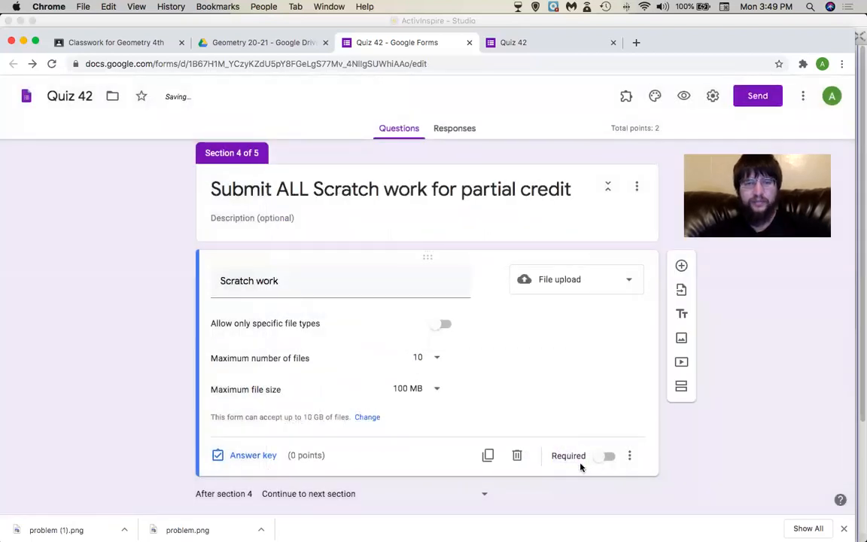
Restore the maximum file size to 100 MB after briefly choosing 1 GB.
{"action": "left_click", "coordinate": [432, 392]}
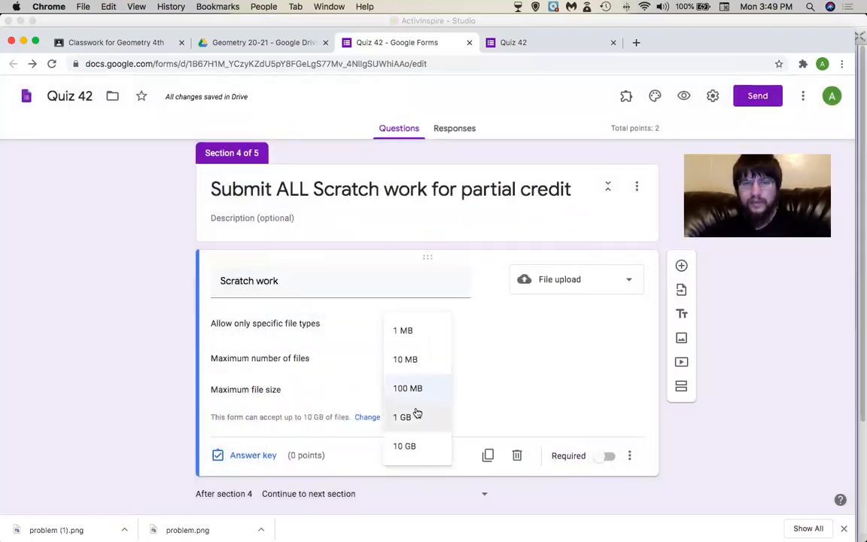
{"action": "left_click", "coordinate": [413, 414]}
{"action": "left_click", "coordinate": [420, 359]}
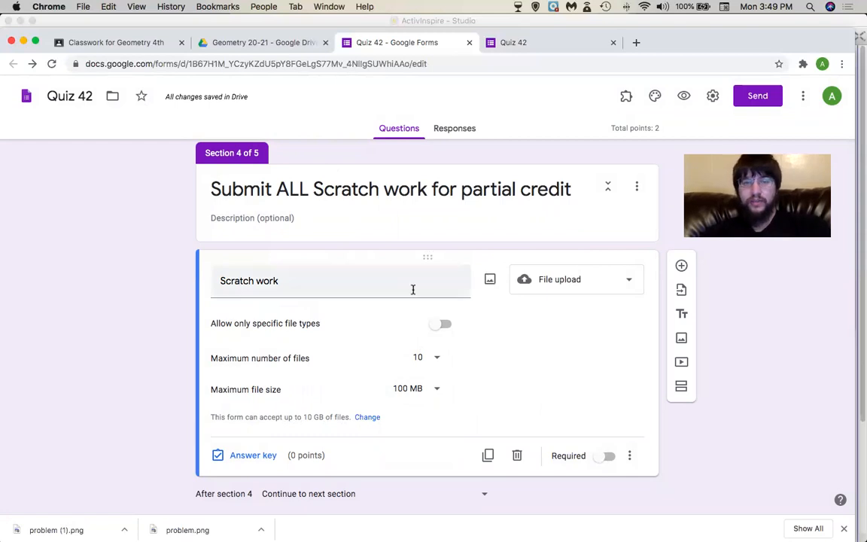
Mark the Scratch work upload question as required.
{"action": "scroll", "coordinate": [413, 292], "scroll_direction": "down", "scroll_amount": 3}
{"action": "left_click", "coordinate": [600, 298]}
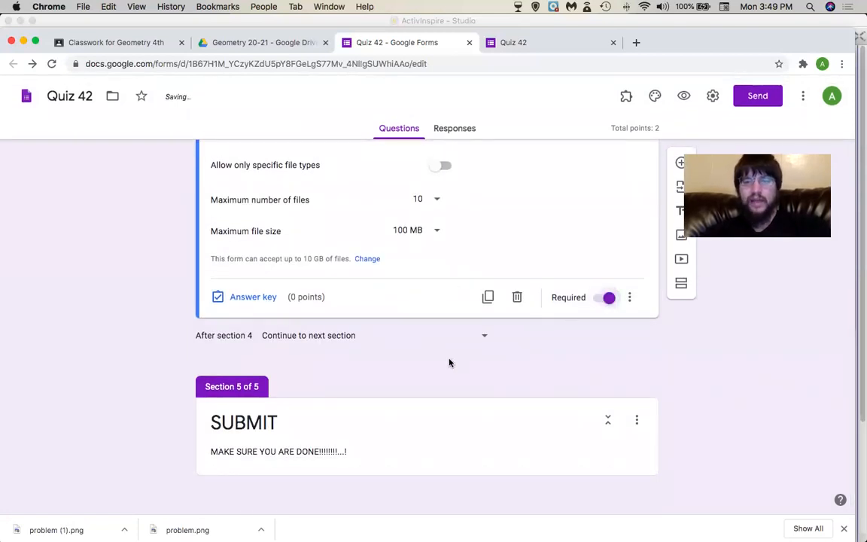
{"action": "scroll", "coordinate": [450, 364], "scroll_direction": "up", "scroll_amount": 4}
{"action": "scroll", "coordinate": [450, 363], "scroll_direction": "up", "scroll_amount": 15}
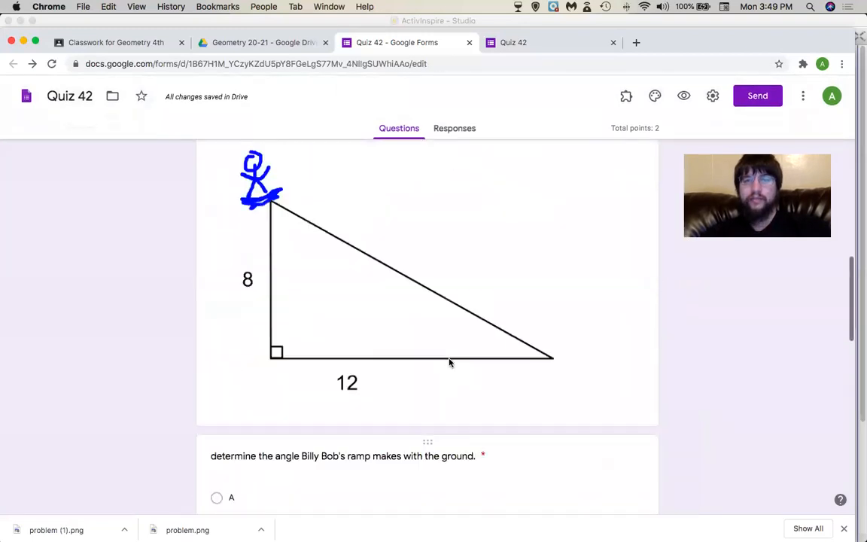
Preview the quiz and fill first page with placeholder names 'd' and Hour 1st.
{"action": "left_click", "coordinate": [684, 97]}
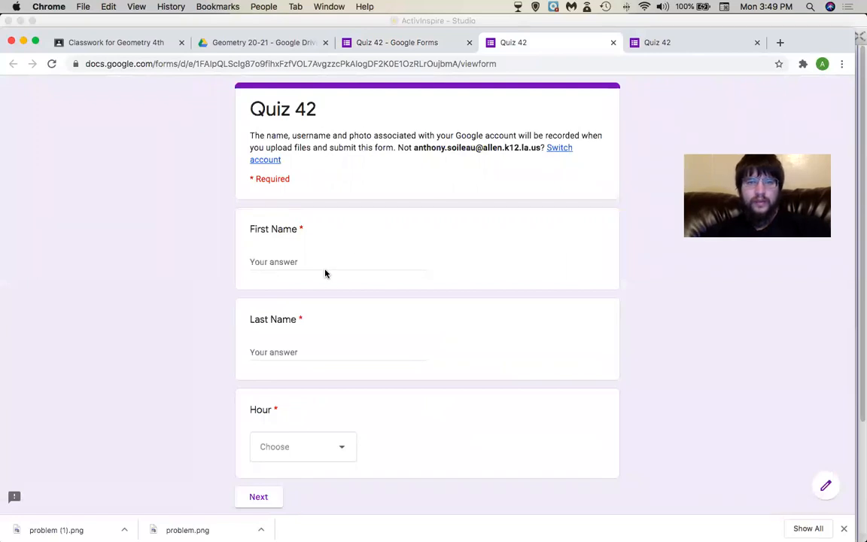
{"action": "left_click", "coordinate": [324, 267]}
{"action": "type", "text": "d"}
{"action": "left_click", "coordinate": [295, 351]}
{"action": "type", "text": "d"}
{"action": "left_click", "coordinate": [271, 451]}
{"action": "left_click", "coordinate": [273, 450]}
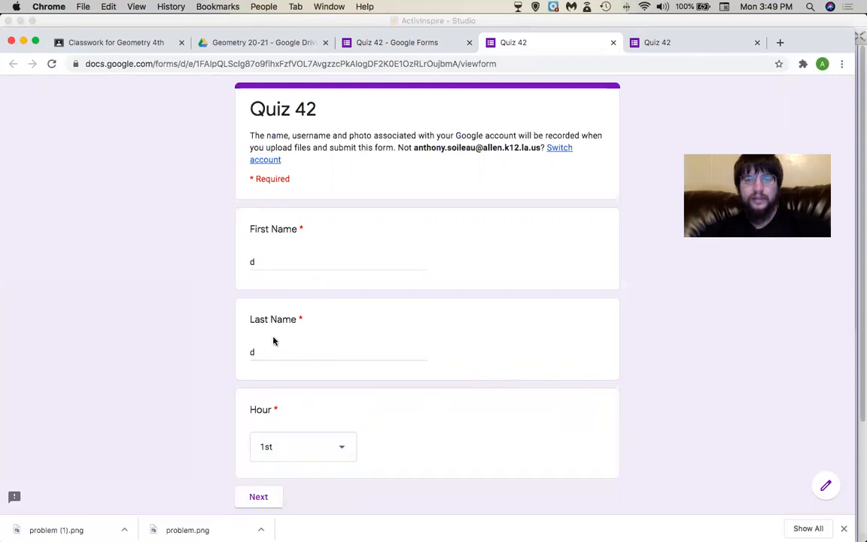
{"action": "left_click_drag", "start_coordinate": [414, 148], "coordinate": [532, 149]}
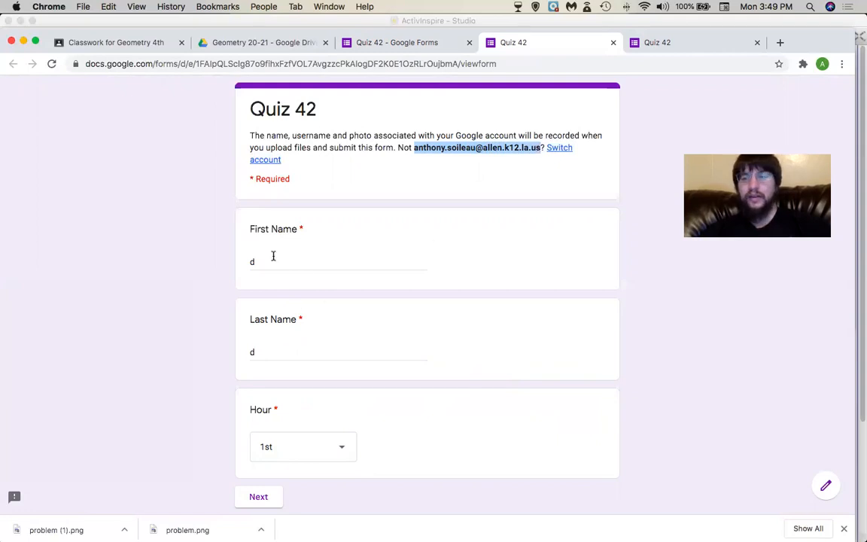
{"action": "scroll", "coordinate": [274, 256], "scroll_direction": "down", "scroll_amount": 2}
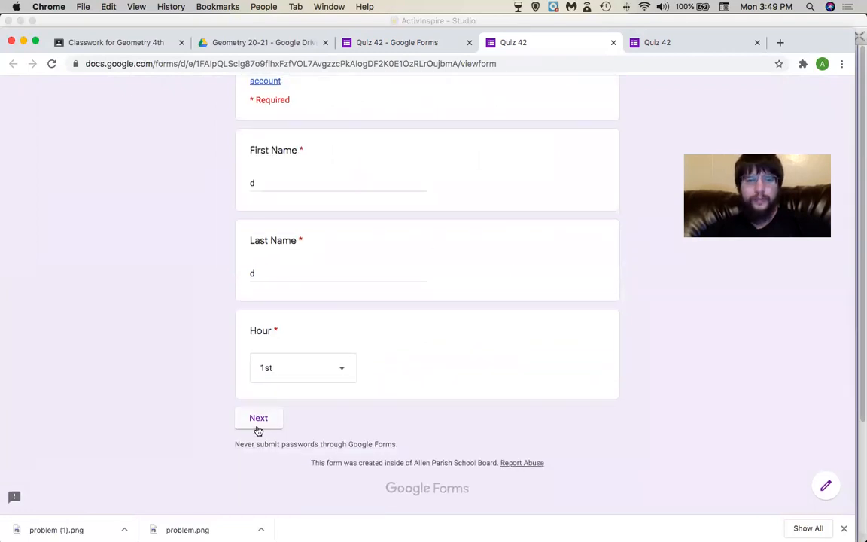
{"action": "left_click", "coordinate": [258, 429]}
Answer '1', choose A (42°), and advance to the Scratch work page.
{"action": "left_click", "coordinate": [301, 278]}
{"action": "type", "text": "1"}
{"action": "left_click", "coordinate": [316, 322]}
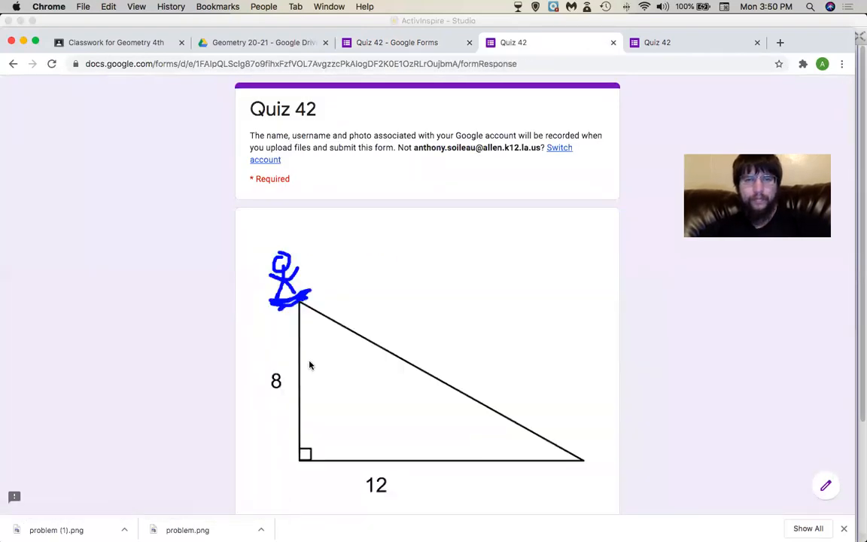
{"action": "scroll", "coordinate": [310, 362], "scroll_direction": "down", "scroll_amount": 5}
{"action": "left_click", "coordinate": [323, 253]}
{"action": "left_click", "coordinate": [316, 473]}
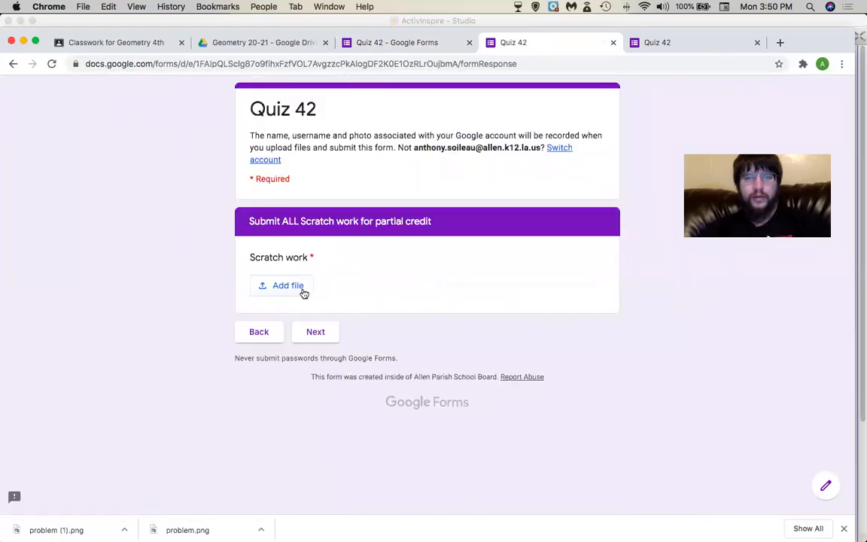
{"action": "key", "text": "super+Tab"}
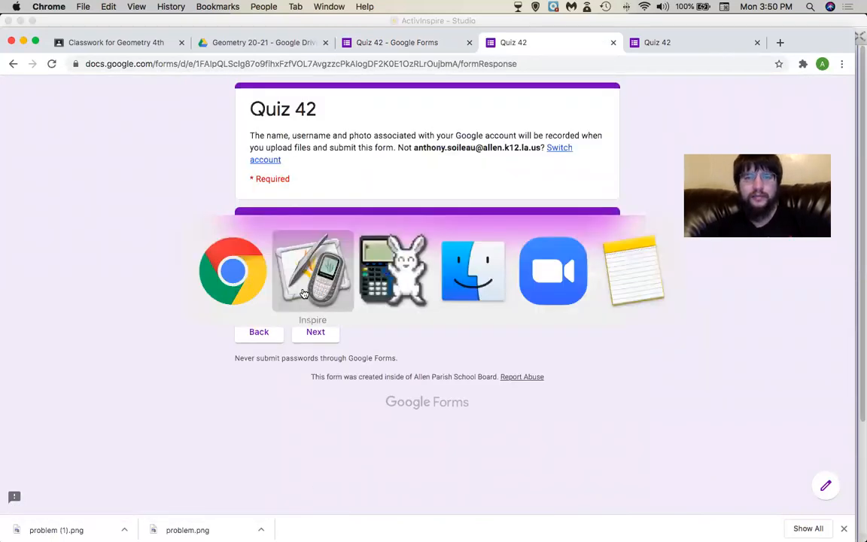
On the triangle page, pen-write Tan⁻¹(12/8) and mark the bottom-right angle.
{"action": "left_click", "coordinate": [804, 120]}
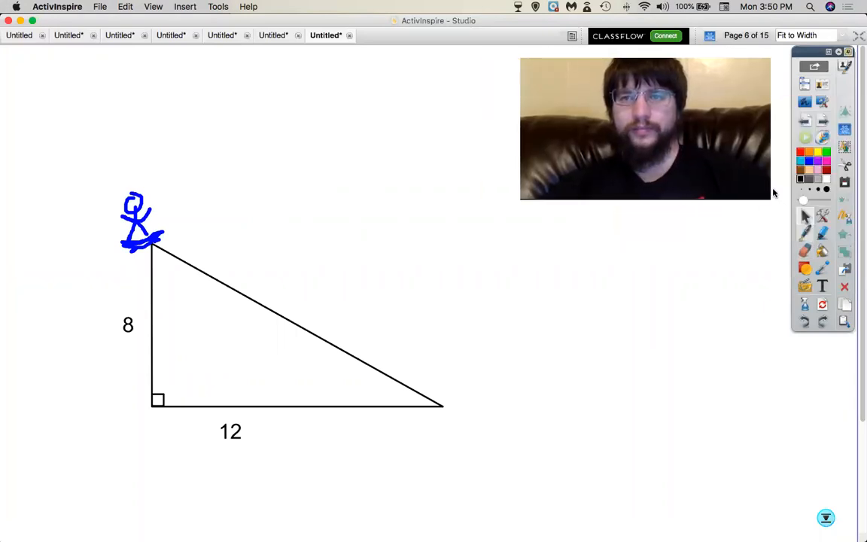
{"action": "left_click", "coordinate": [805, 233]}
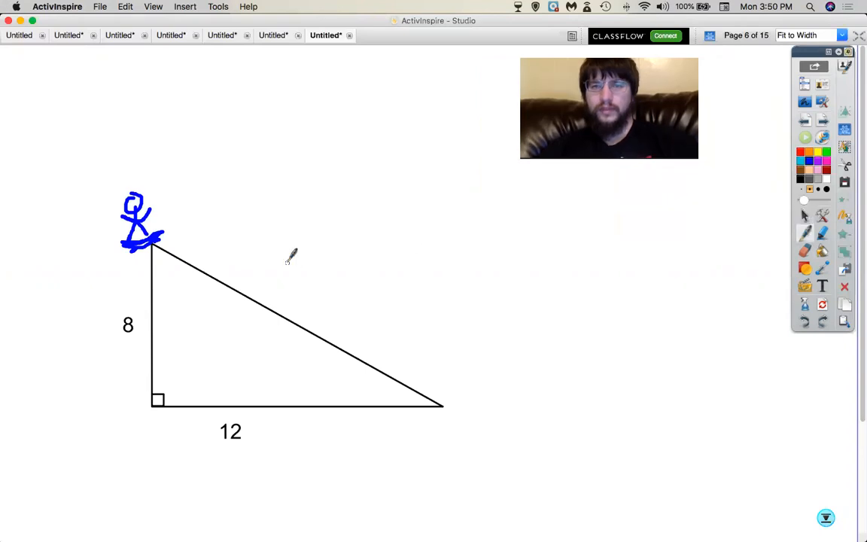
{"action": "mouse_move", "coordinate": [380, 246]}
{"action": "left_mouse_down"}
{"action": "mouse_move", "coordinate": [450, 246]}
{"action": "mouse_move", "coordinate": [415, 274]}
{"action": "mouse_move", "coordinate": [466, 259]}
{"action": "mouse_move", "coordinate": [468, 285]}
{"action": "left_mouse_up"}
{"action": "mouse_move", "coordinate": [479, 256]}
{"action": "left_mouse_down"}
{"action": "mouse_move", "coordinate": [476, 267]}
{"action": "mouse_move", "coordinate": [495, 275]}
{"action": "left_mouse_up"}
{"action": "mouse_move", "coordinate": [482, 226]}
{"action": "left_mouse_down"}
{"action": "mouse_move", "coordinate": [518, 227]}
{"action": "mouse_move", "coordinate": [551, 292]}
{"action": "left_mouse_up"}
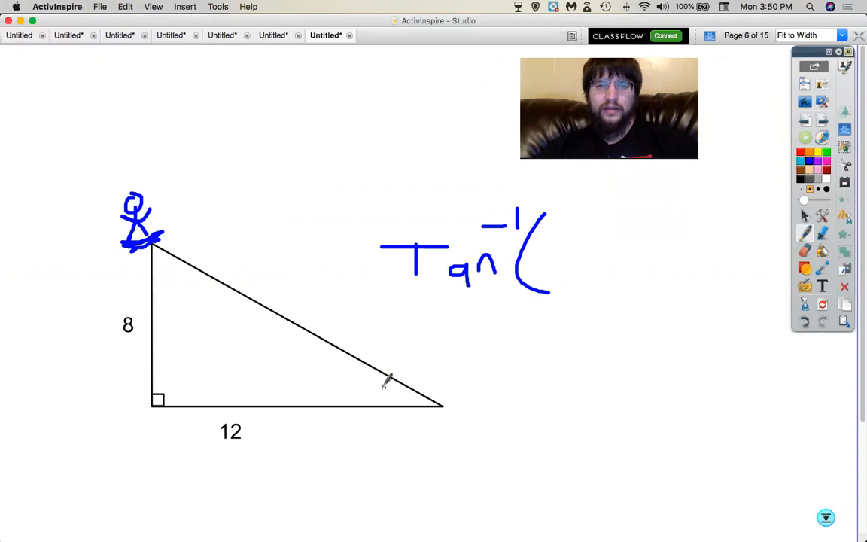
{"action": "left_click_drag", "start_coordinate": [397, 382], "coordinate": [397, 401]}
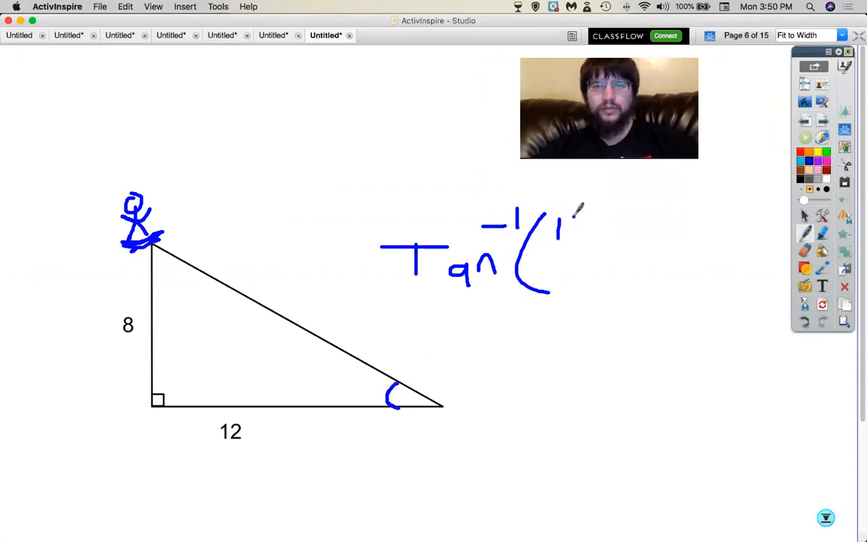
{"action": "left_click_drag", "start_coordinate": [559, 251], "coordinate": [594, 253]}
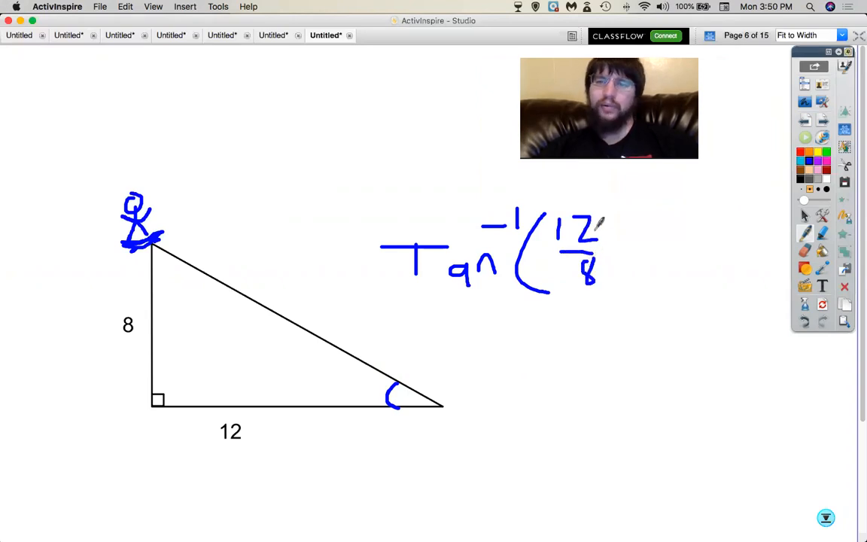
{"action": "left_click_drag", "start_coordinate": [602, 220], "coordinate": [614, 307]}
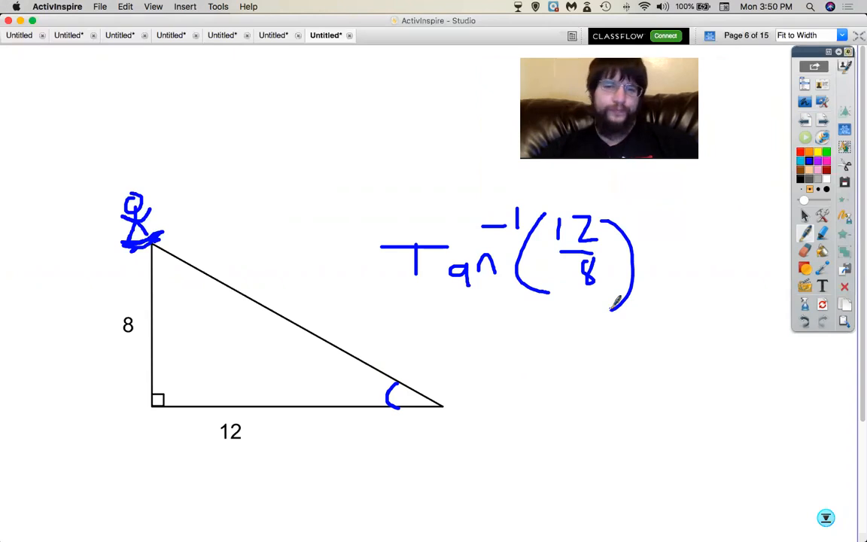
Erase the 12/8 fraction and rewrite it as Tan⁻¹(8/12).
{"action": "left_click", "coordinate": [805, 250]}
{"action": "mouse_move", "coordinate": [594, 216]}
{"action": "left_mouse_down"}
{"action": "mouse_move", "coordinate": [594, 284]}
{"action": "mouse_move", "coordinate": [710, 218]}
{"action": "left_mouse_up"}
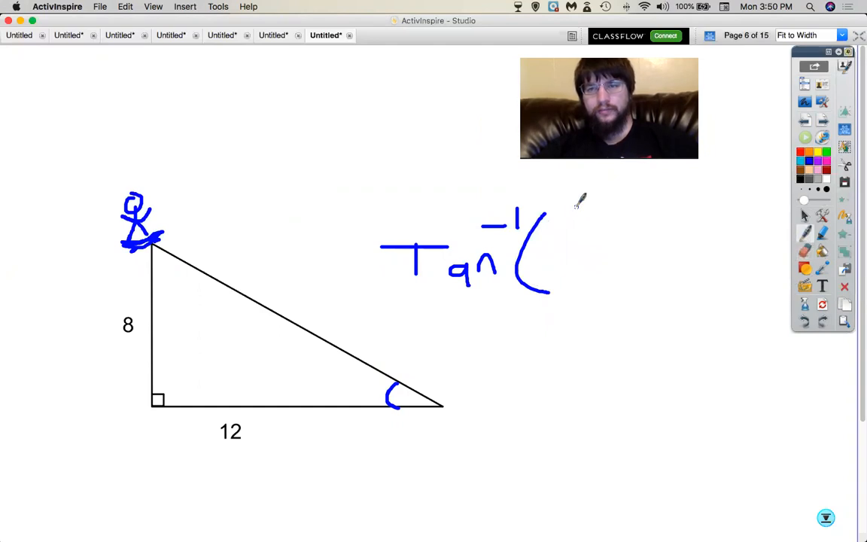
{"action": "left_click_drag", "start_coordinate": [580, 204], "coordinate": [581, 204]}
{"action": "mouse_move", "coordinate": [555, 242]}
{"action": "left_mouse_down"}
{"action": "mouse_move", "coordinate": [618, 241]}
{"action": "mouse_move", "coordinate": [627, 274]}
{"action": "left_mouse_up"}
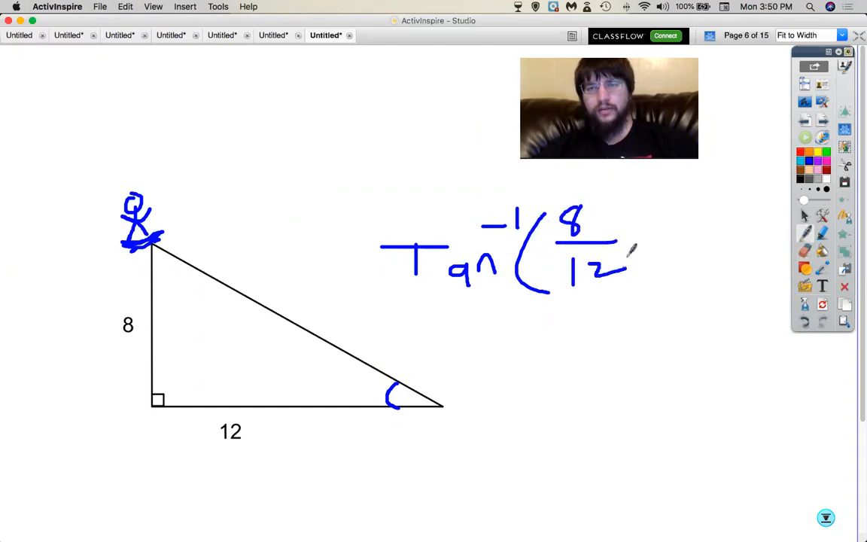
{"action": "left_click_drag", "start_coordinate": [632, 211], "coordinate": [659, 265]}
Switch the calculator to radian mode and recompute tan⁻¹(8/12) as about .588.
{"action": "key", "text": "super+Tab"}
{"action": "key", "text": "super+Tab"}
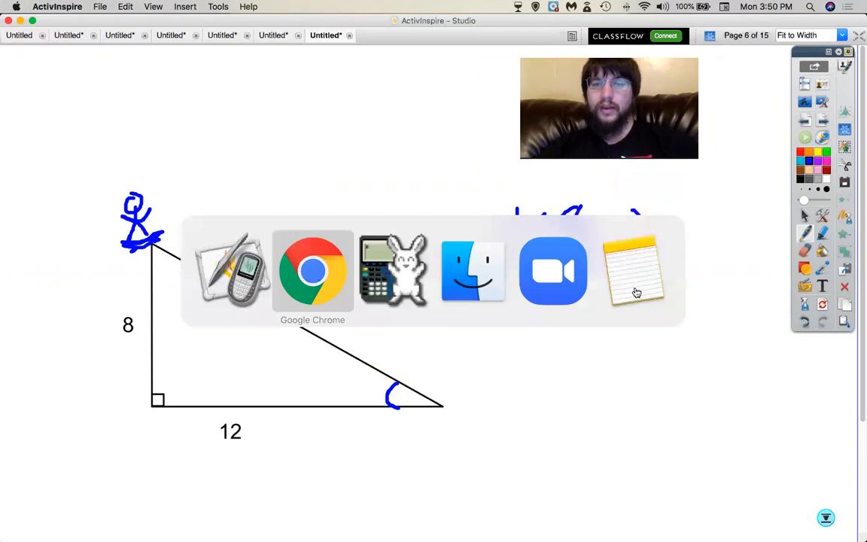
{"action": "left_click_drag", "start_coordinate": [500, 36], "coordinate": [278, 48]}
{"action": "left_click", "coordinate": [263, 426]}
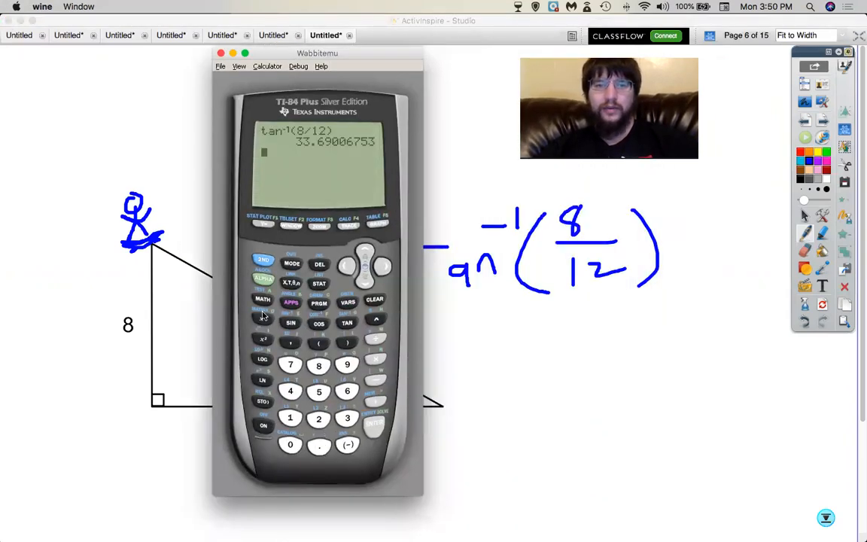
{"action": "left_click", "coordinate": [292, 264]}
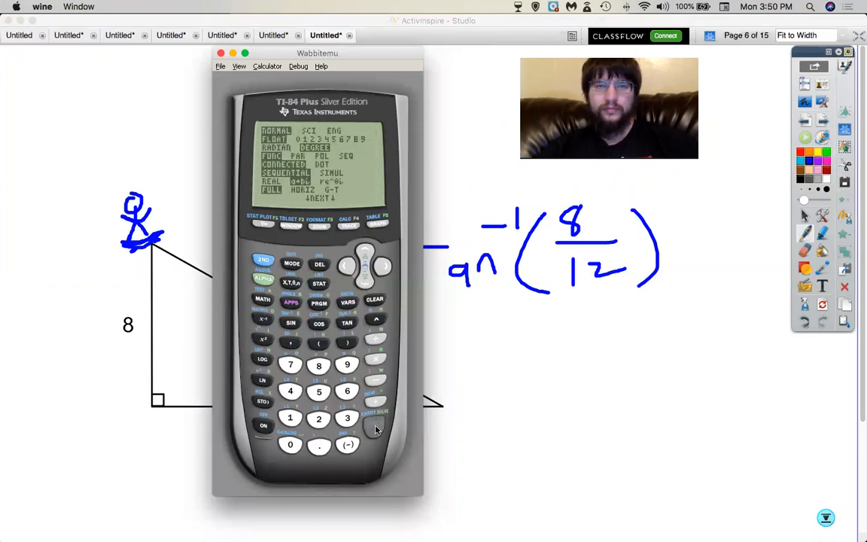
{"action": "left_click", "coordinate": [264, 257]}
{"action": "left_click", "coordinate": [291, 263]}
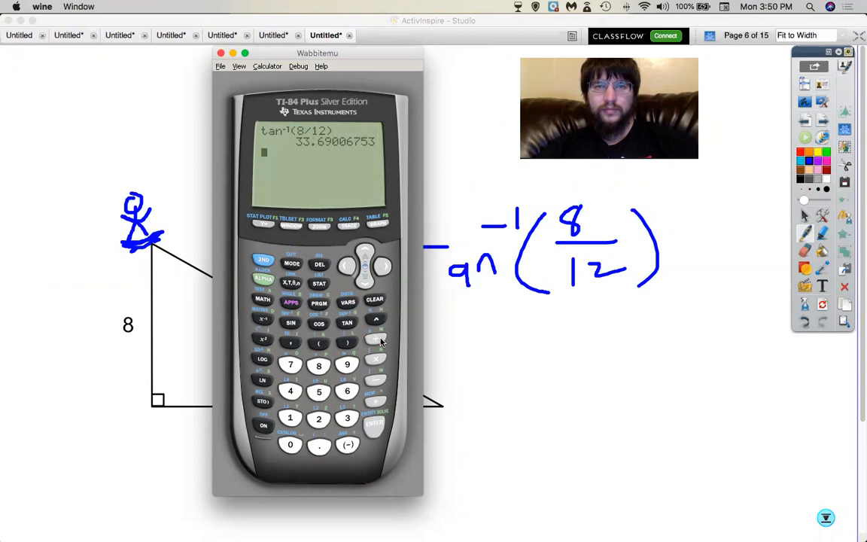
{"action": "left_click", "coordinate": [375, 426]}
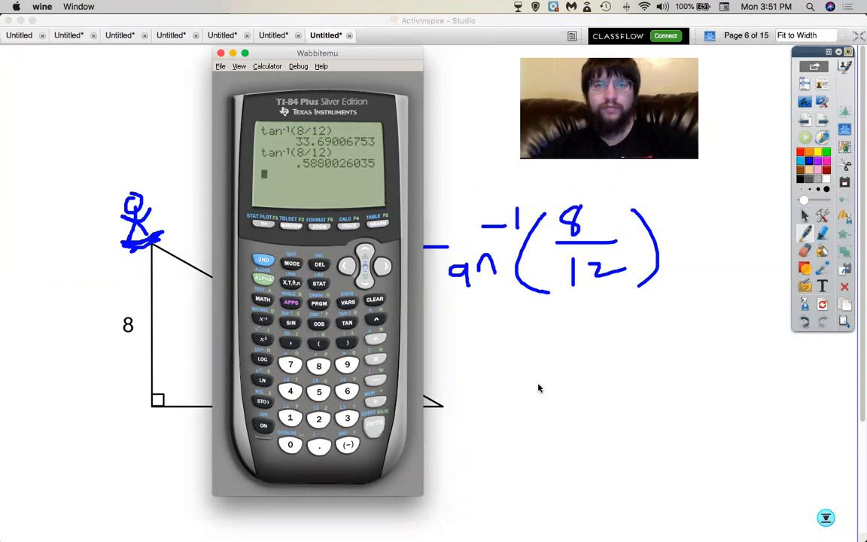
Write '= .6' under the Tan⁻¹(8/12) expression on the whiteboard.
{"action": "left_click", "coordinate": [563, 313]}
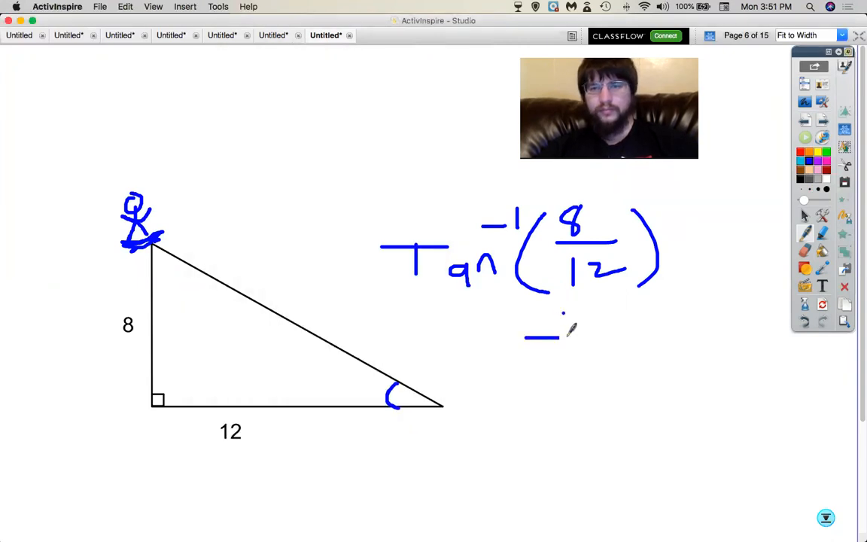
{"action": "left_click_drag", "start_coordinate": [619, 332], "coordinate": [614, 370]}
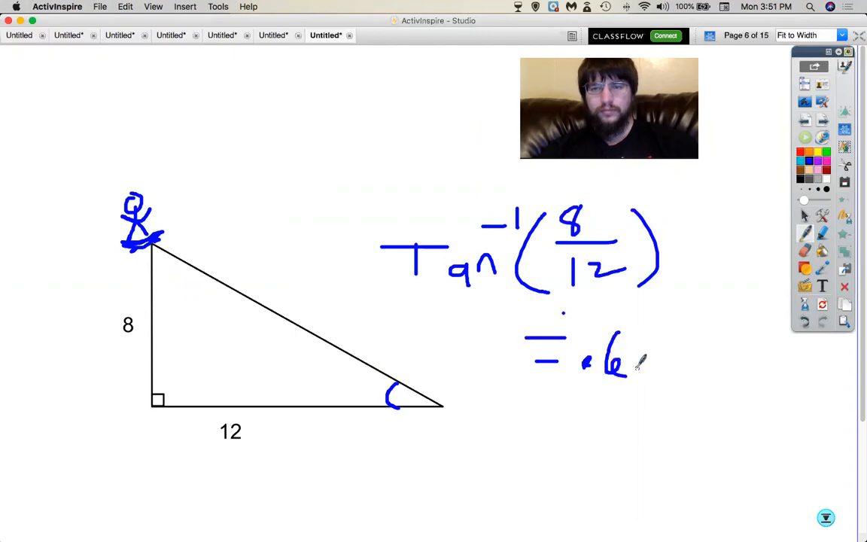
{"action": "key", "text": "super+Tab"}
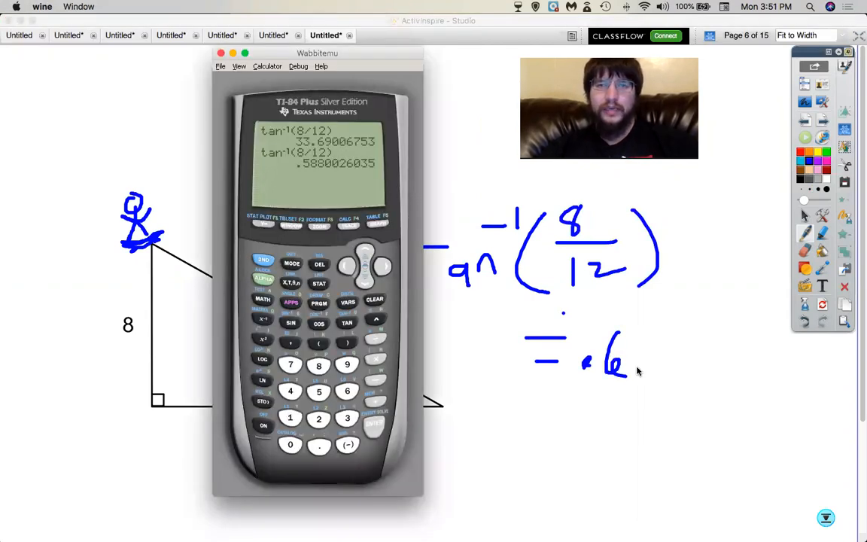
{"action": "left_click", "coordinate": [663, 358]}
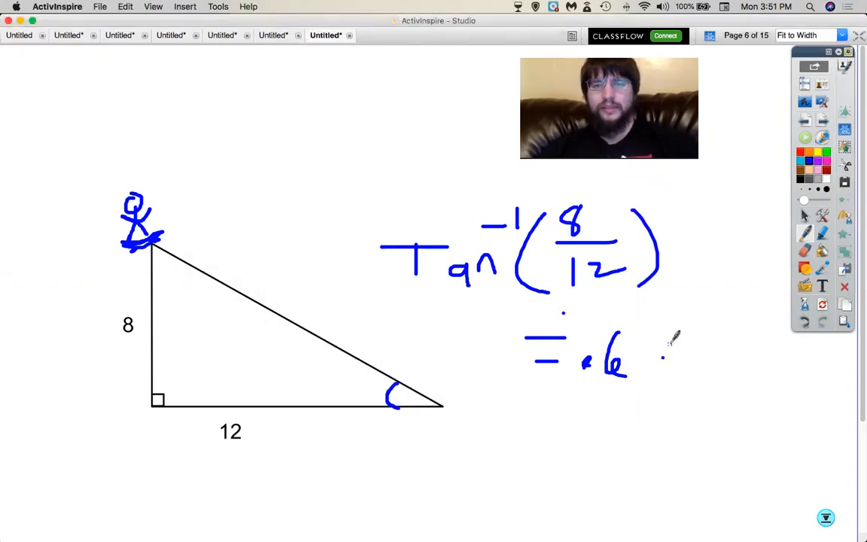
{"action": "key", "text": "super+shift+4"}
Capture a region screenshot of the triangle and its worked calculation.
{"action": "mouse_move", "coordinate": [104, 152]}
{"action": "left_mouse_down"}
{"action": "mouse_move", "coordinate": [399, 363]}
{"action": "mouse_move", "coordinate": [658, 426]}
{"action": "mouse_move", "coordinate": [704, 471]}
{"action": "left_mouse_up"}
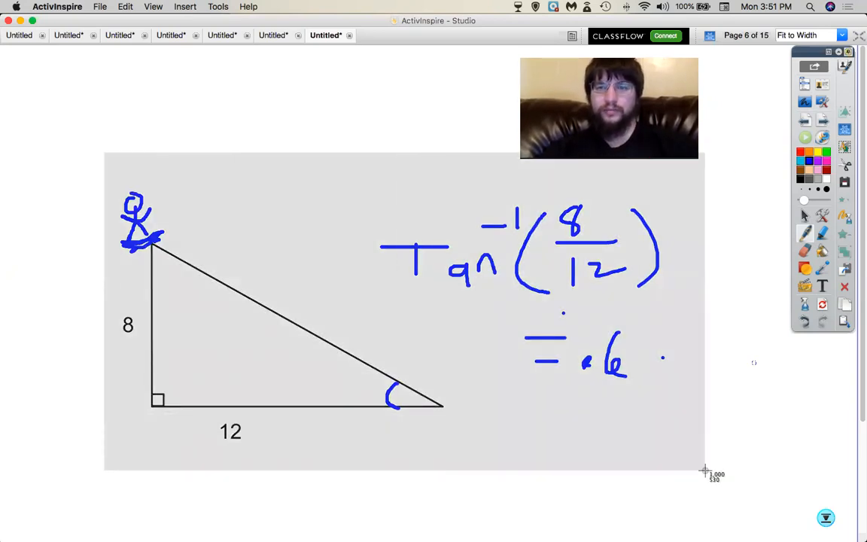
{"action": "left_click_drag", "start_coordinate": [705, 471], "coordinate": [704, 471]}
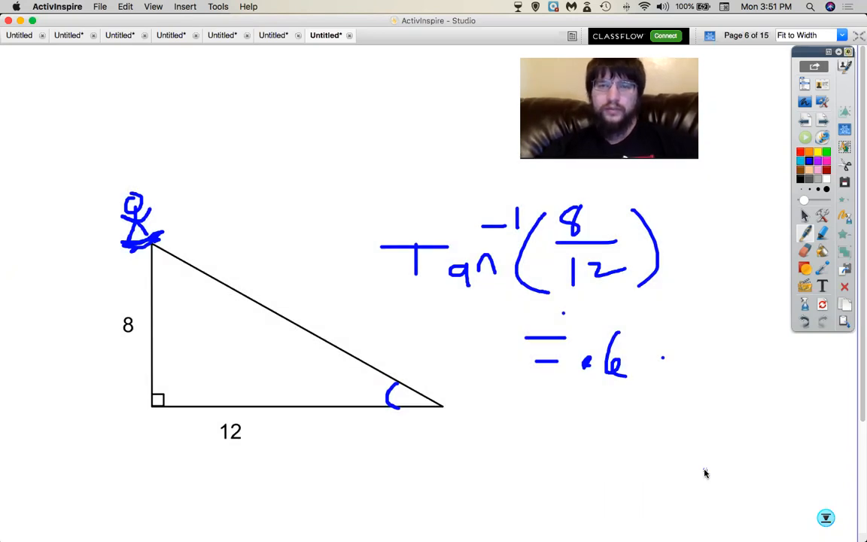
{"action": "key", "text": "super+Tab"}
{"action": "key", "text": "super+Tab"}
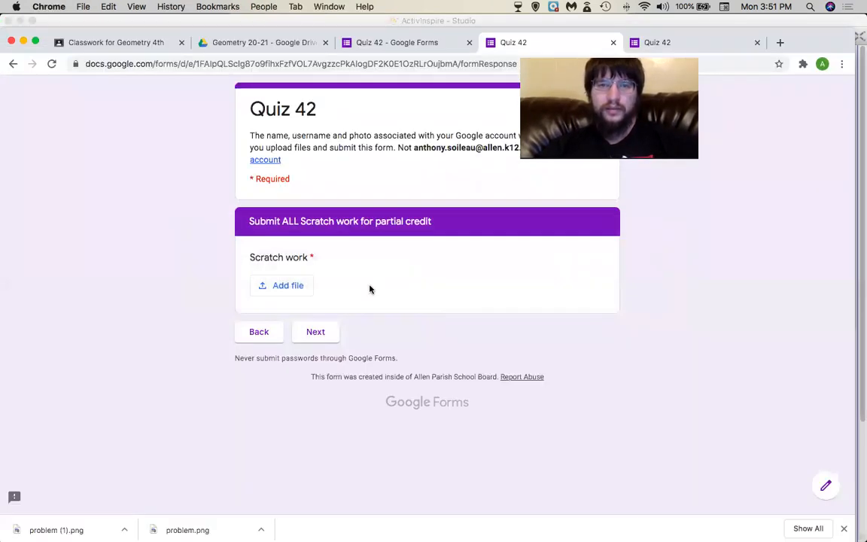
Upload 'Screen Shot 2020-08-10 at 3.51.14 PM' as scratch work and submit the response.
{"action": "left_click", "coordinate": [295, 286]}
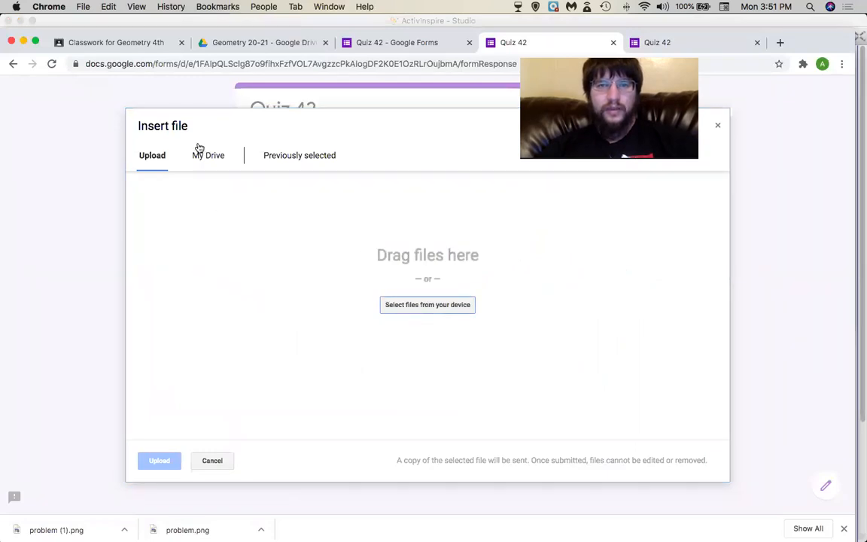
{"action": "left_click", "coordinate": [402, 304]}
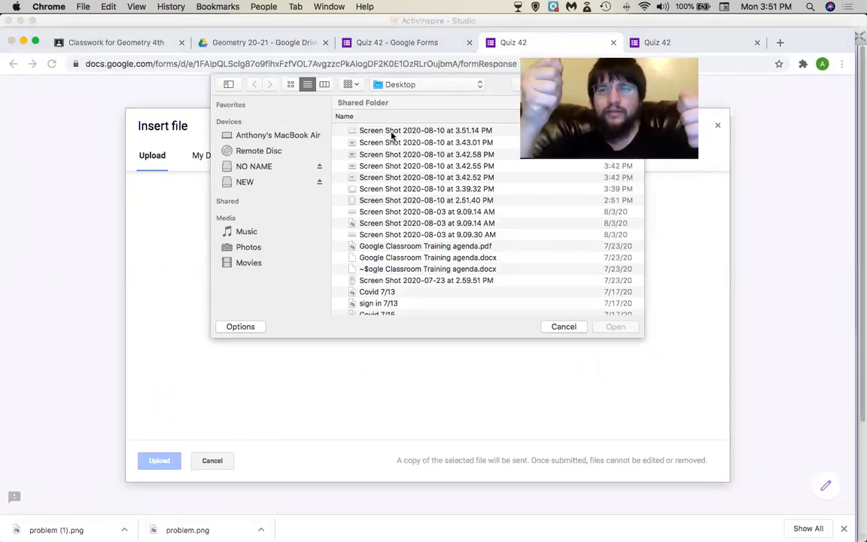
{"action": "left_click", "coordinate": [391, 132]}
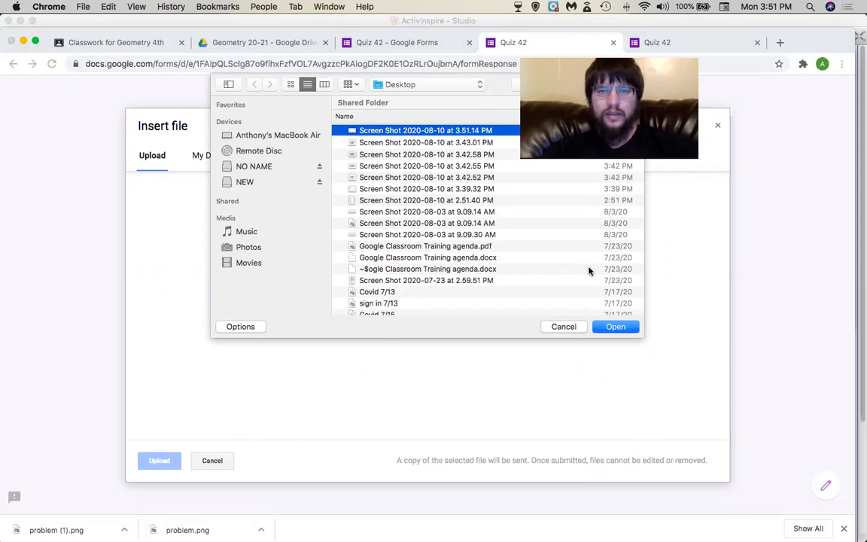
{"action": "left_click", "coordinate": [616, 327]}
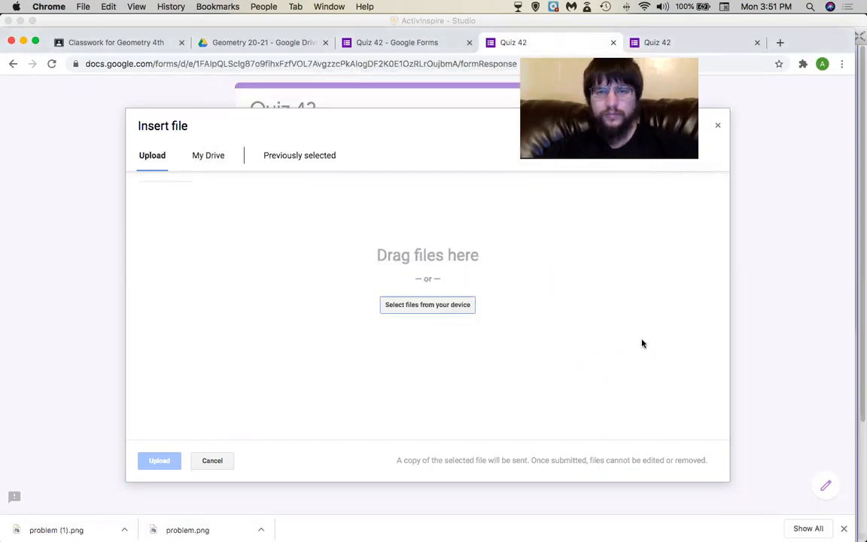
{"action": "left_click", "coordinate": [159, 460]}
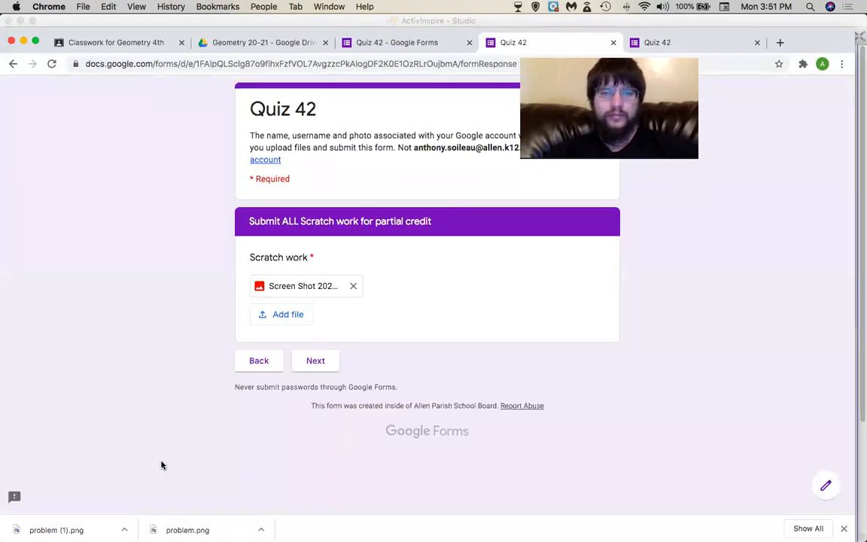
{"action": "left_click", "coordinate": [314, 362]}
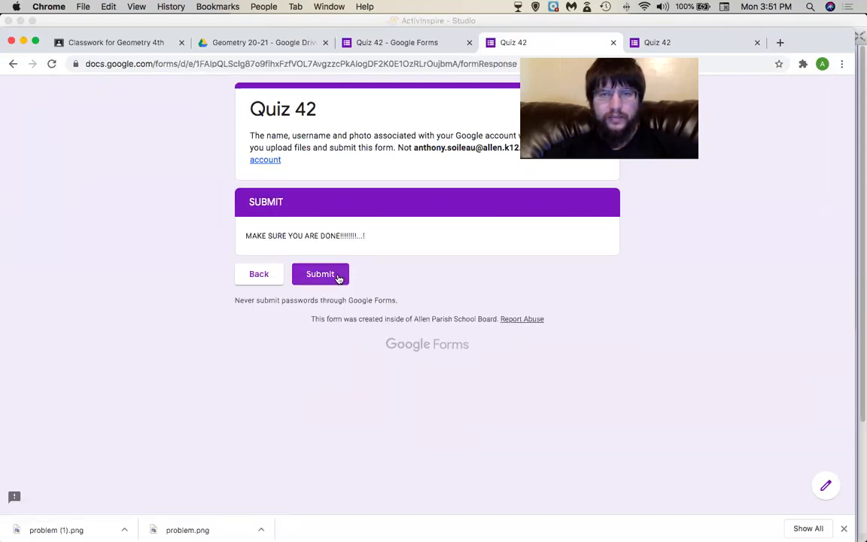
{"action": "left_click", "coordinate": [337, 277]}
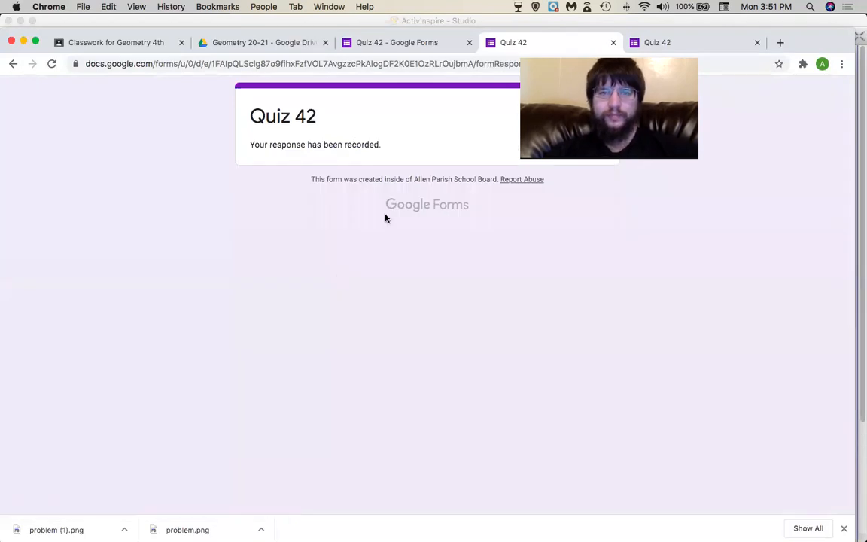
Open Quiz 42's individual responses and scroll through the single submitted response.
{"action": "left_click", "coordinate": [400, 45]}
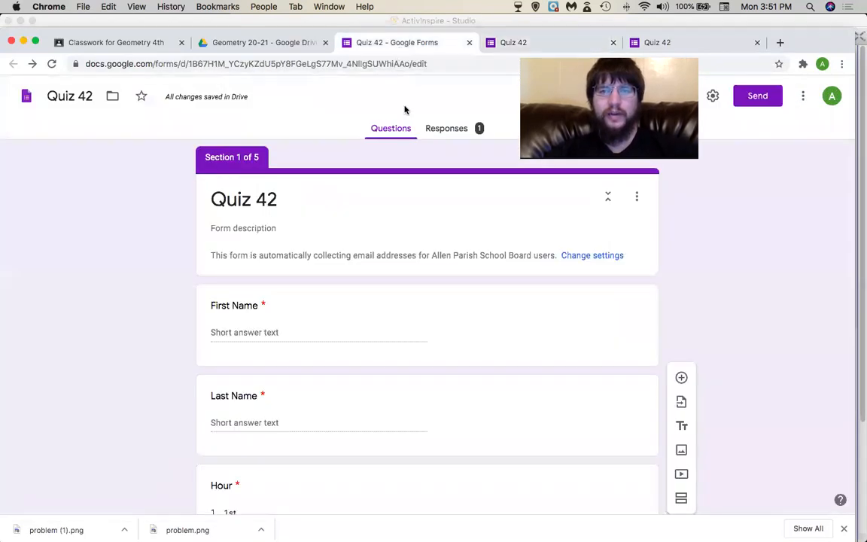
{"action": "left_click", "coordinate": [444, 129]}
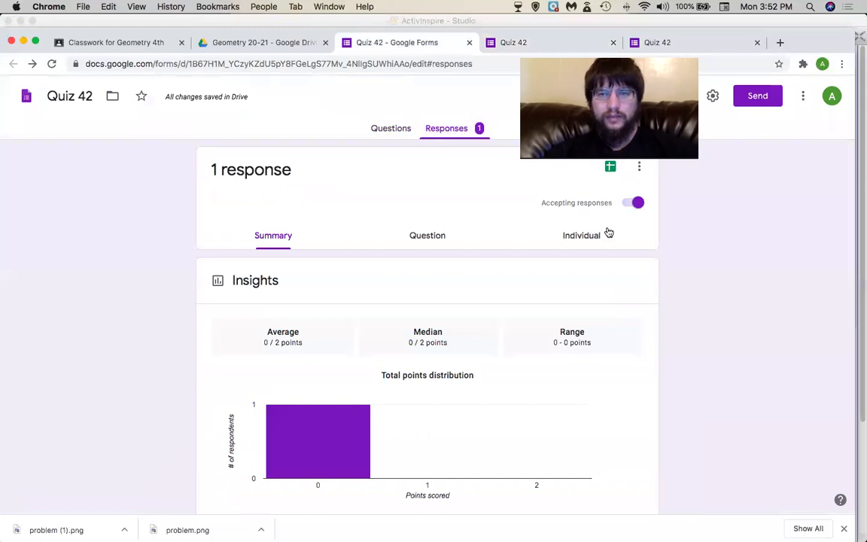
{"action": "left_click", "coordinate": [608, 234]}
{"action": "scroll", "coordinate": [339, 394], "scroll_direction": "down", "scroll_amount": 7}
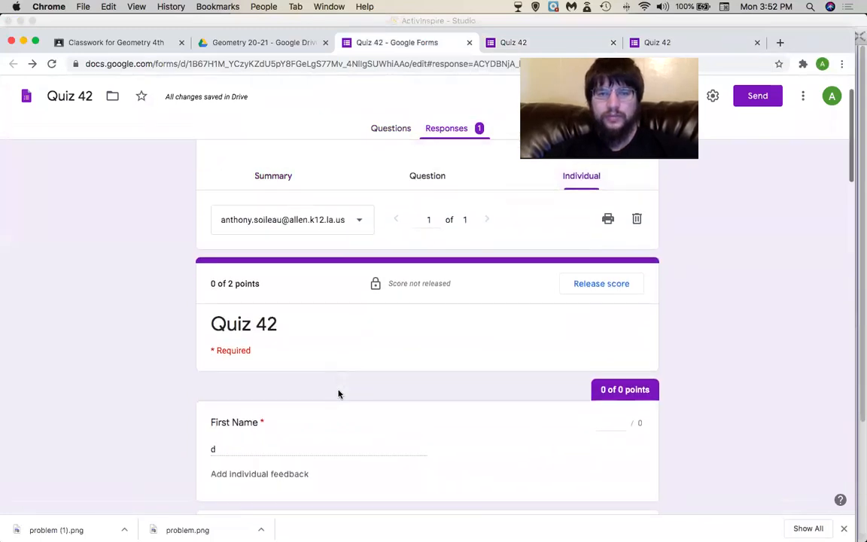
{"action": "scroll", "coordinate": [339, 394], "scroll_direction": "down", "scroll_amount": 7}
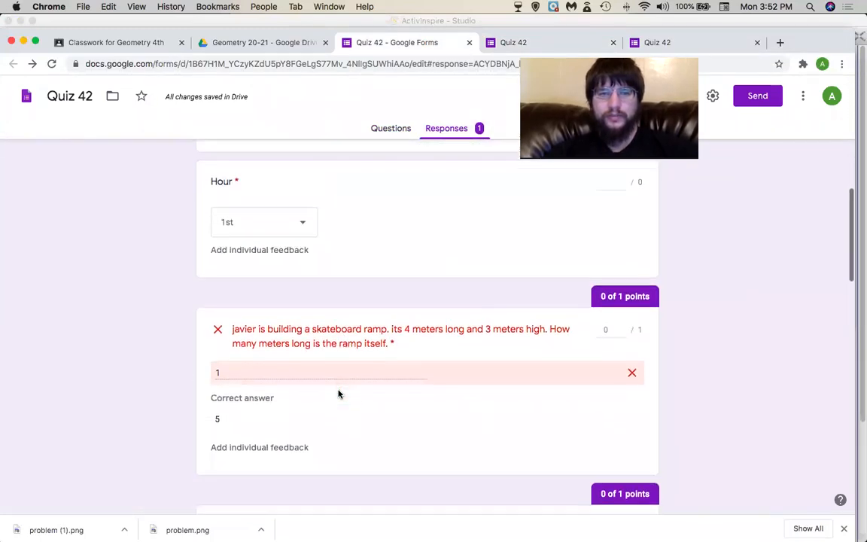
{"action": "scroll", "coordinate": [336, 406], "scroll_direction": "down", "scroll_amount": 6}
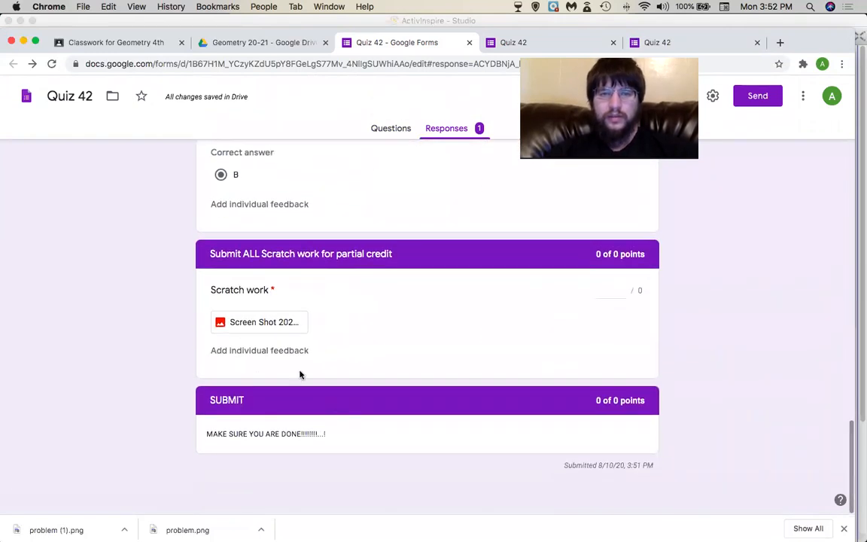
View the attached scratch-work screenshot, then close it and return to the response.
{"action": "left_click", "coordinate": [284, 320]}
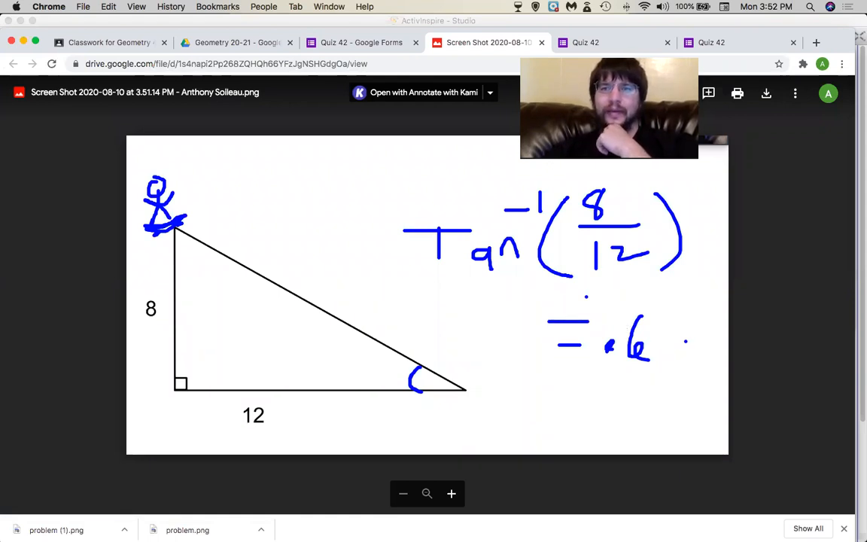
{"action": "left_click", "coordinate": [541, 43]}
{"action": "scroll", "coordinate": [376, 240], "scroll_direction": "up", "scroll_amount": 10}
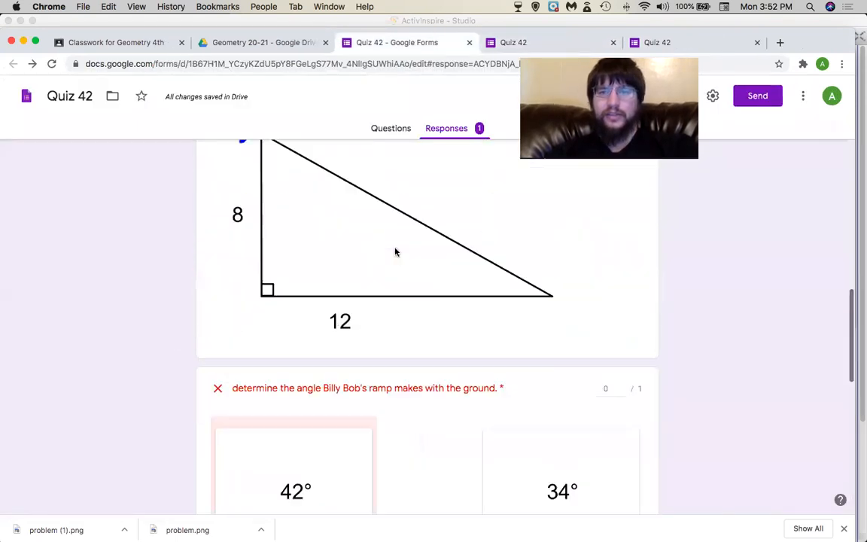
{"action": "scroll", "coordinate": [395, 252], "scroll_direction": "up", "scroll_amount": 10}
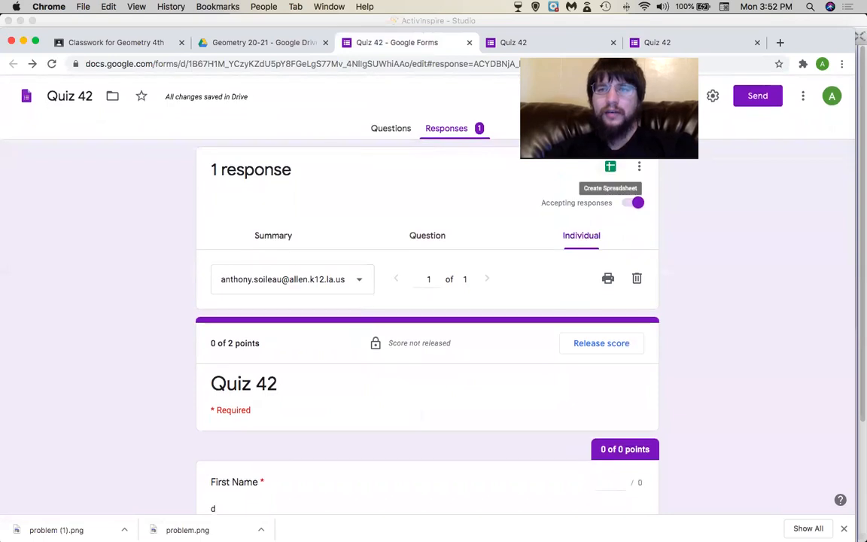
Link responses to a newly created spreadsheet, Quiz 42 (Responses).
{"action": "left_click", "coordinate": [611, 167]}
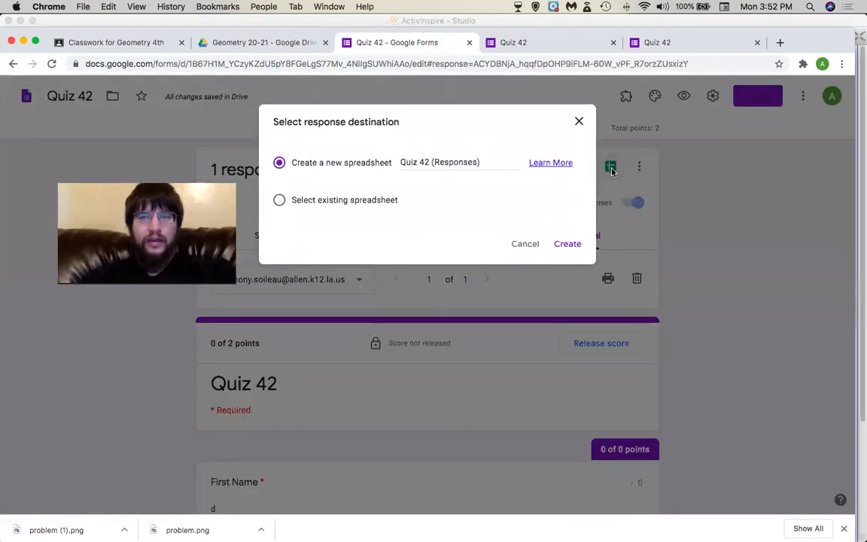
{"action": "left_click", "coordinate": [567, 243]}
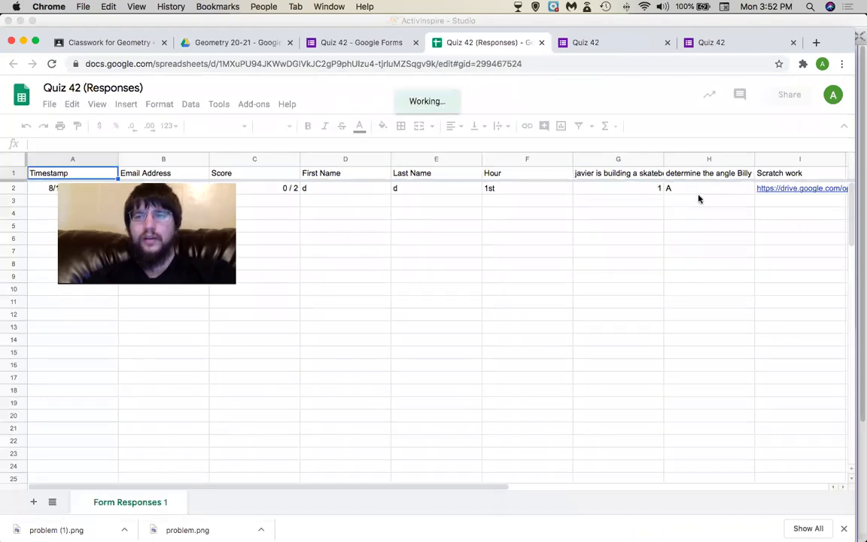
{"action": "scroll", "coordinate": [803, 191], "scroll_direction": "right", "scroll_amount": 3}
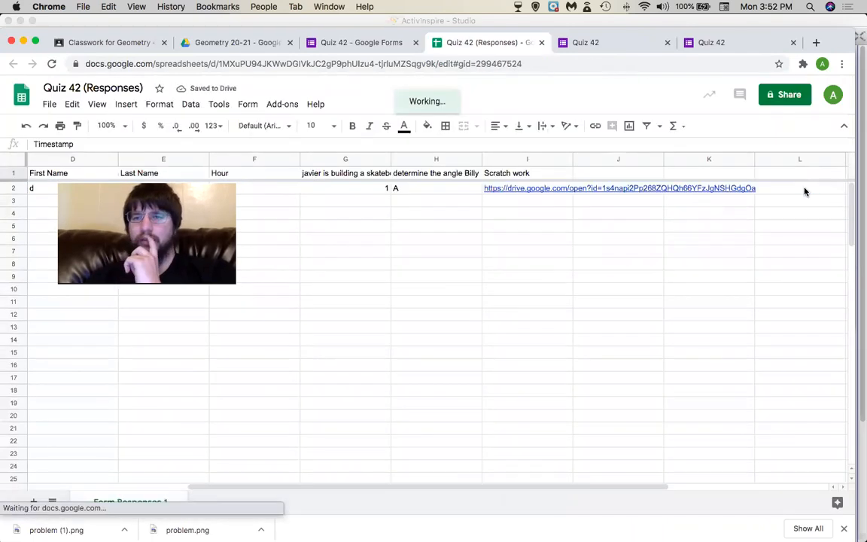
{"action": "scroll", "coordinate": [650, 232], "scroll_direction": "left", "scroll_amount": 3}
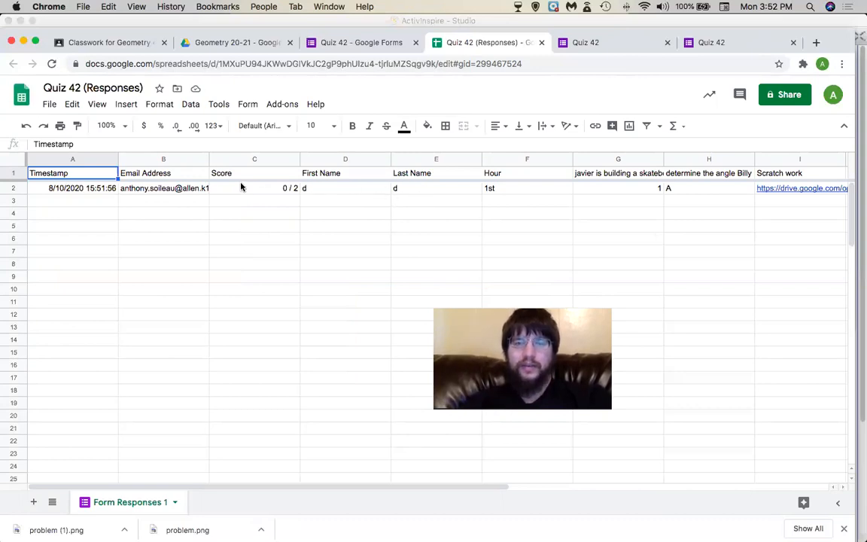
{"action": "left_click", "coordinate": [145, 191]}
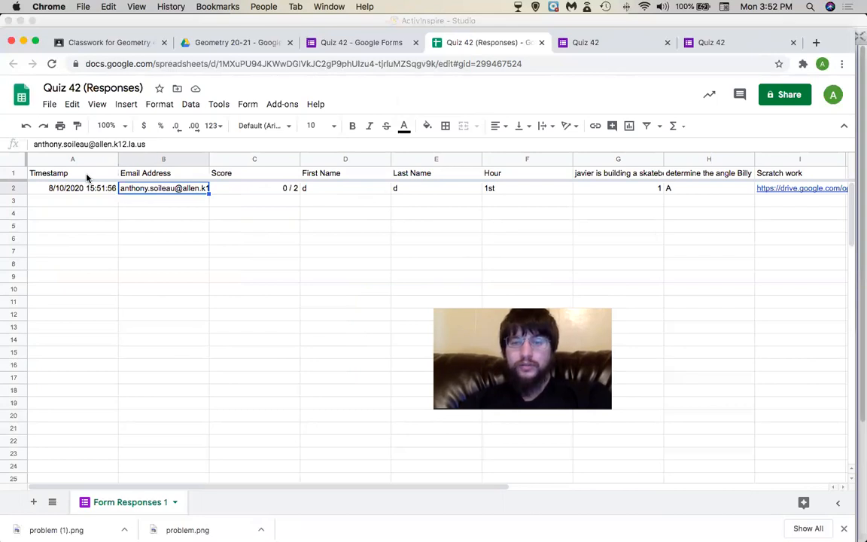
{"action": "left_click_drag", "start_coordinate": [87, 178], "coordinate": [499, 164]}
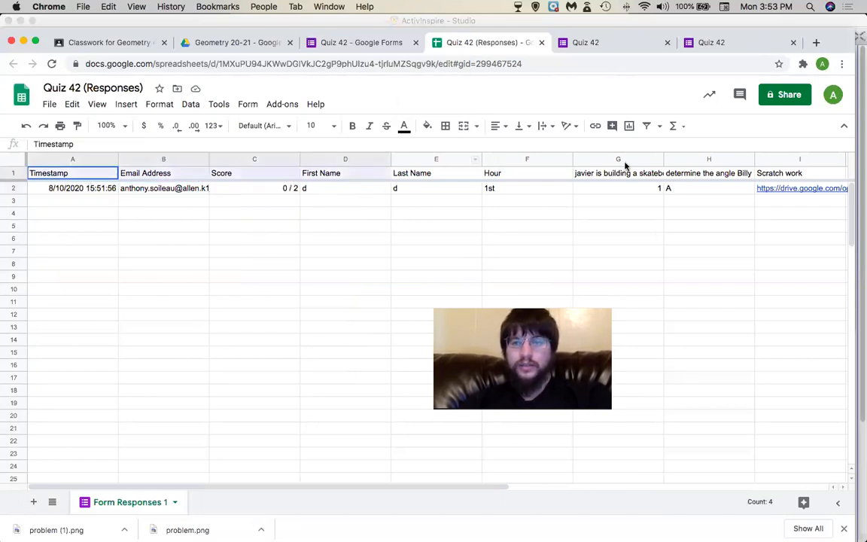
{"action": "left_click_drag", "start_coordinate": [570, 174], "coordinate": [538, 173]}
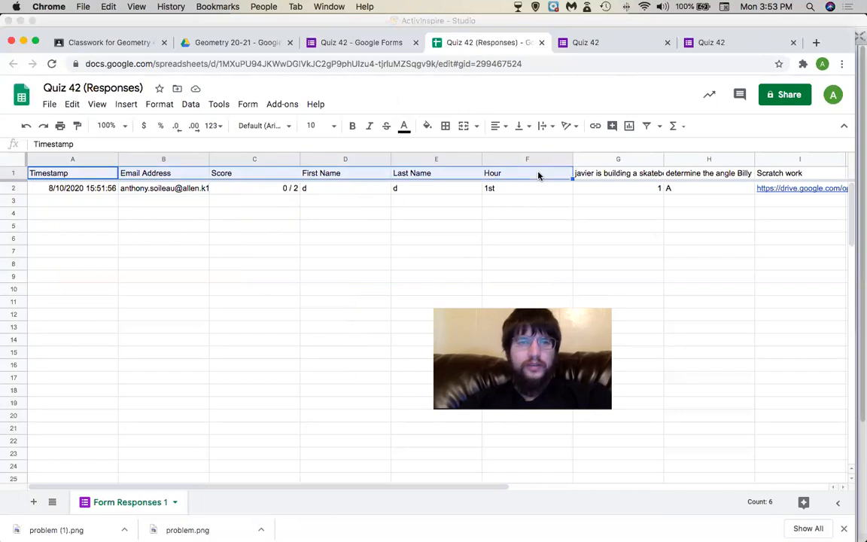
{"action": "left_click", "coordinate": [372, 197]}
{"action": "left_click_drag", "start_coordinate": [348, 176], "coordinate": [426, 174]}
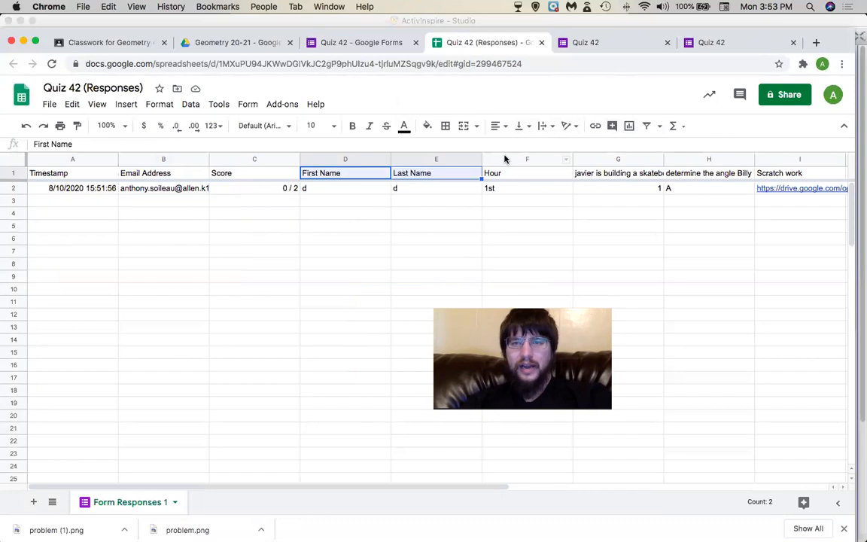
{"action": "key", "text": "shift+Right"}
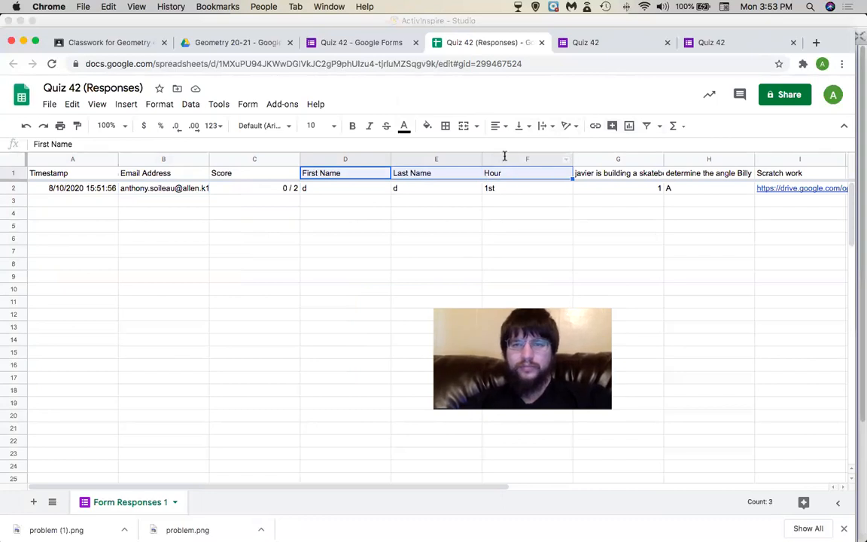
Create a filter over First Name, Last Name and Hour, and start entering test names in D3.
{"action": "left_click", "coordinate": [646, 125]}
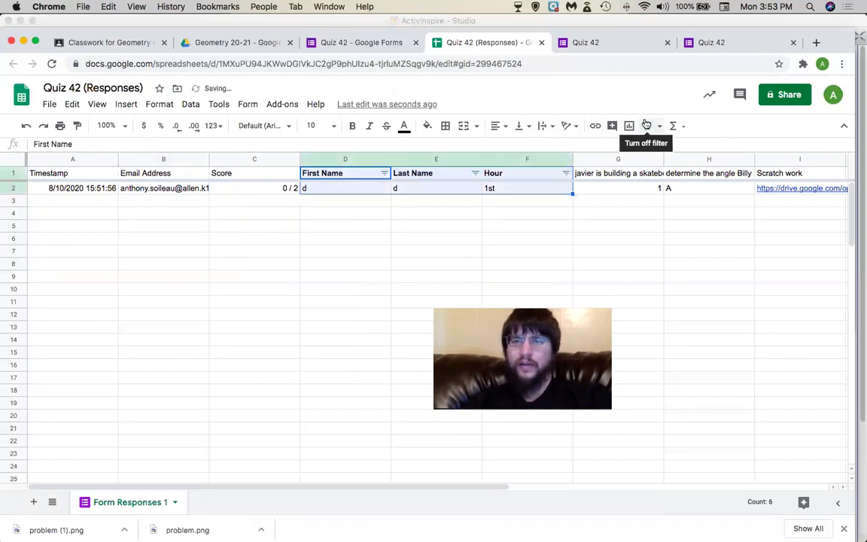
{"action": "left_click", "coordinate": [389, 241]}
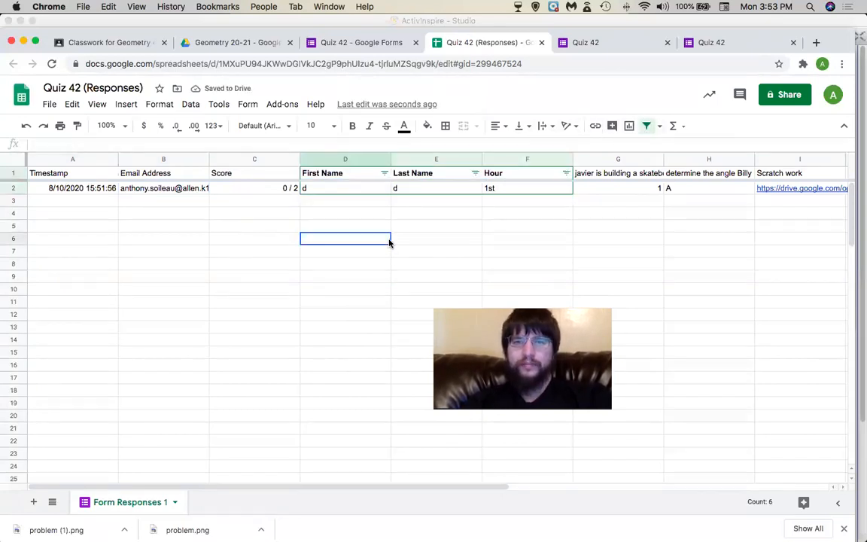
{"action": "left_click", "coordinate": [330, 203]}
{"action": "type", "text": "d"}
{"action": "key", "text": "Return"}
{"action": "type", "text": "d"}
{"action": "key", "text": "Return"}
{"action": "key", "text": "Up"}
{"action": "key", "text": "Up"}
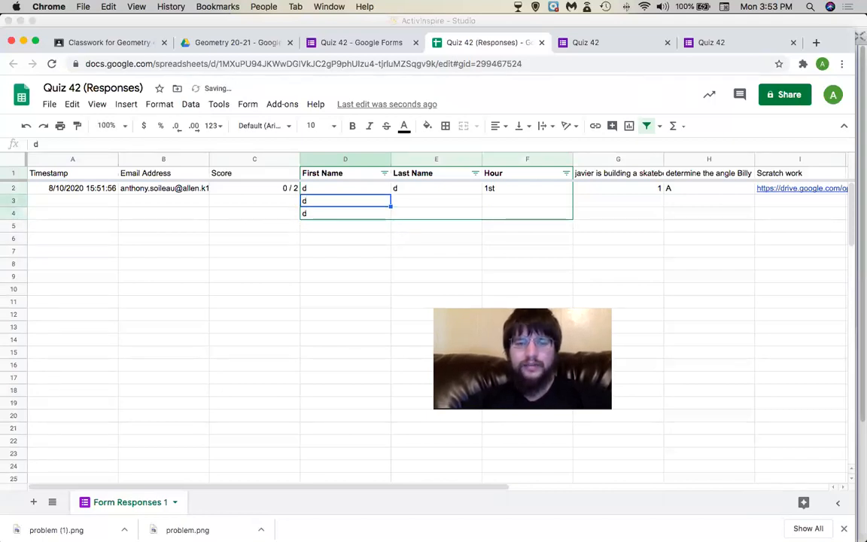
Enter test first names e, t, y, i and sample last names in the four new rows.
{"action": "type", "text": "e"}
{"action": "key", "text": "Return"}
{"action": "type", "text": "t"}
{"action": "key", "text": "Return"}
{"action": "type", "text": "y"}
{"action": "key", "text": "Return"}
{"action": "type", "text": "i"}
{"action": "key", "text": "Tab"}
{"action": "type", "text": "4"}
{"action": "key", "text": "Up"}
{"action": "type", "text": "5"}
{"action": "key", "text": "Up"}
{"action": "type", "text": "6"}
{"action": "key", "text": "Up"}
{"action": "type", "text": "w"}
{"action": "key", "text": "Tab"}
Fill in hour 3 for the sample rows in the Hour column.
{"action": "type", "text": "3"}
{"action": "key", "text": "Return"}
{"action": "type", "text": "3"}
{"action": "key", "text": "Return"}
{"action": "type", "text": "3"}
{"action": "key", "text": "Return"}
{"action": "type", "text": "3"}
{"action": "key", "text": "Return"}
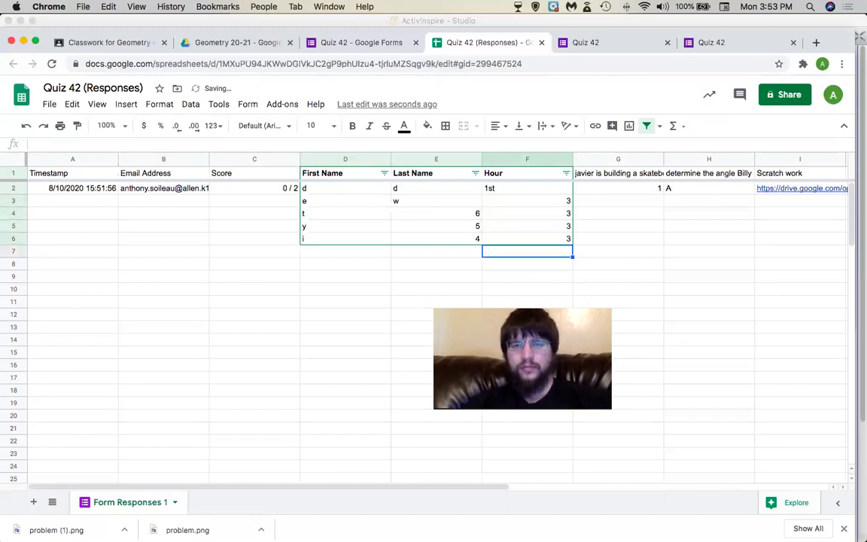
Try sorting the Hour column A→Z and dismiss the resulting error.
{"action": "left_click", "coordinate": [566, 173]}
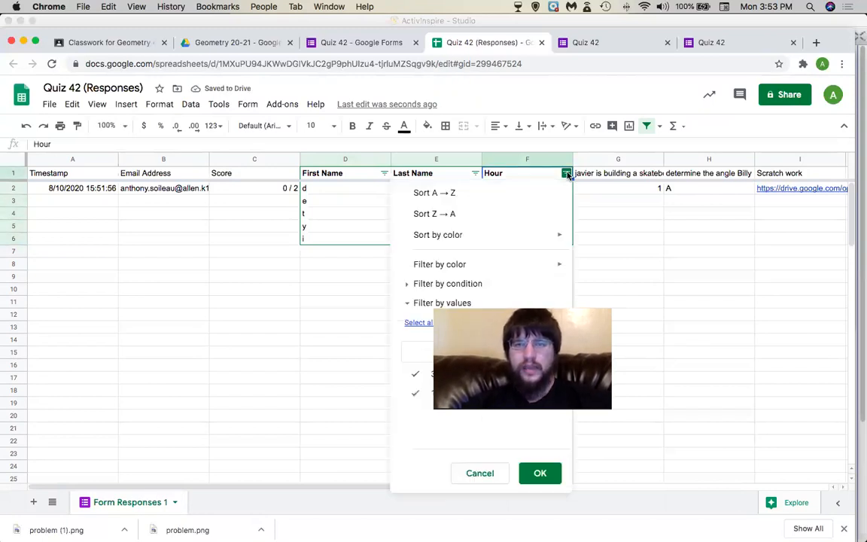
{"action": "left_click", "coordinate": [553, 192]}
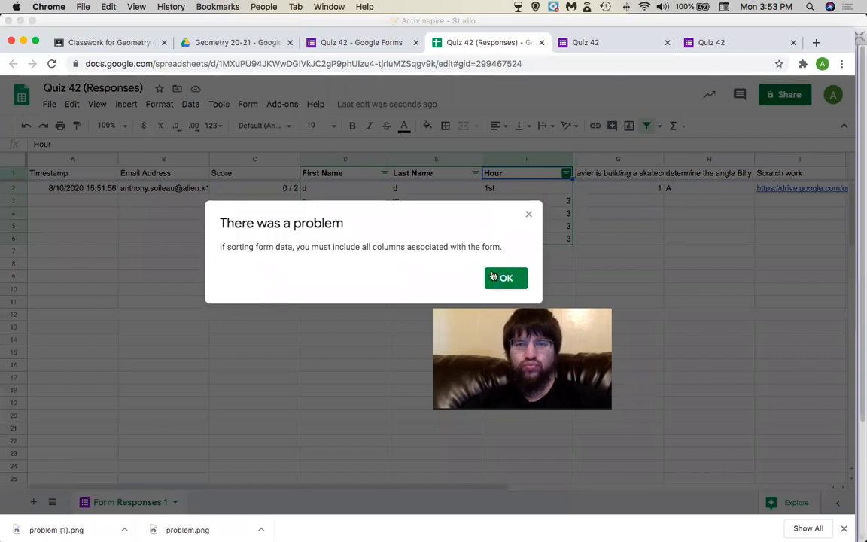
{"action": "left_click", "coordinate": [505, 279]}
{"action": "left_click", "coordinate": [506, 278]}
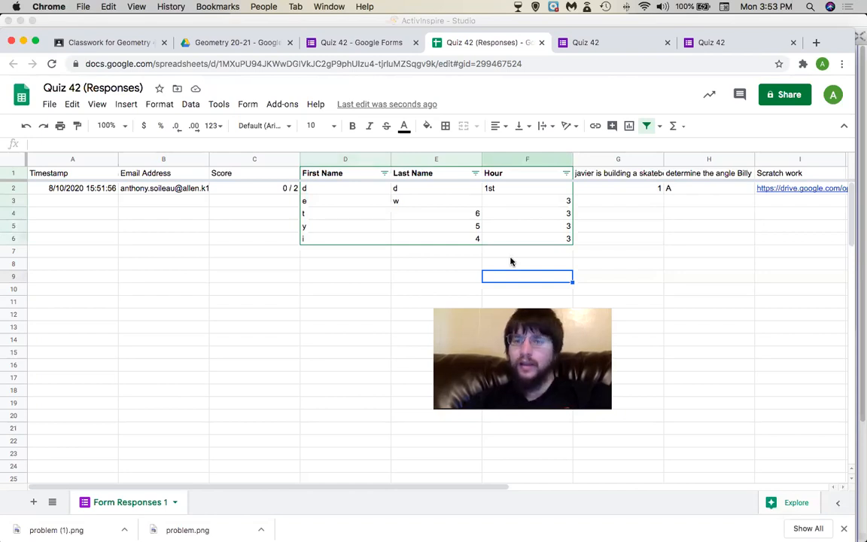
Go from the Geometry 20-21 folder up to My Drive and scroll to the Google Classroom PD form.
{"action": "left_click", "coordinate": [234, 43]}
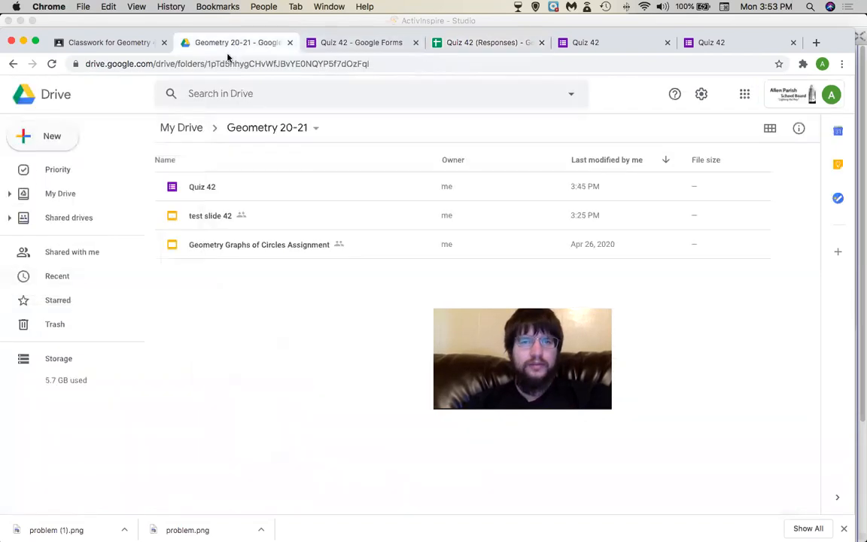
{"action": "left_click", "coordinate": [187, 127]}
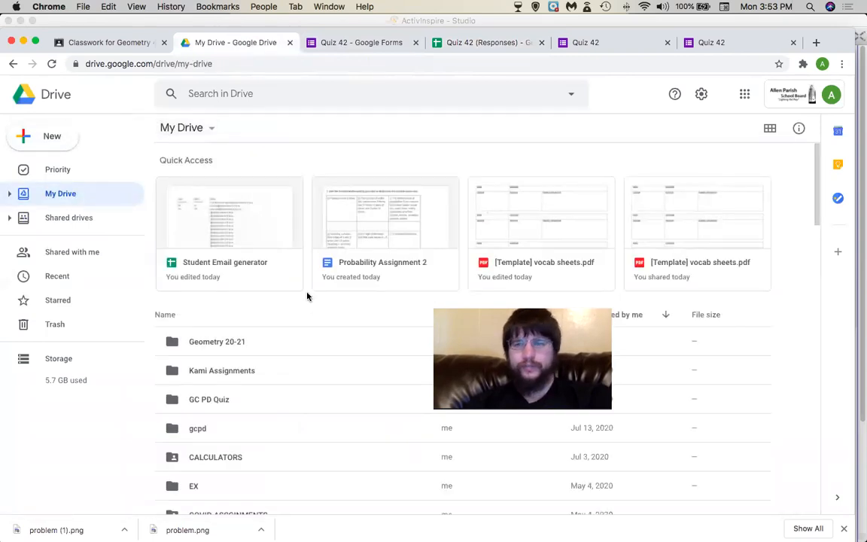
{"action": "scroll", "coordinate": [308, 308], "scroll_direction": "down", "scroll_amount": 10}
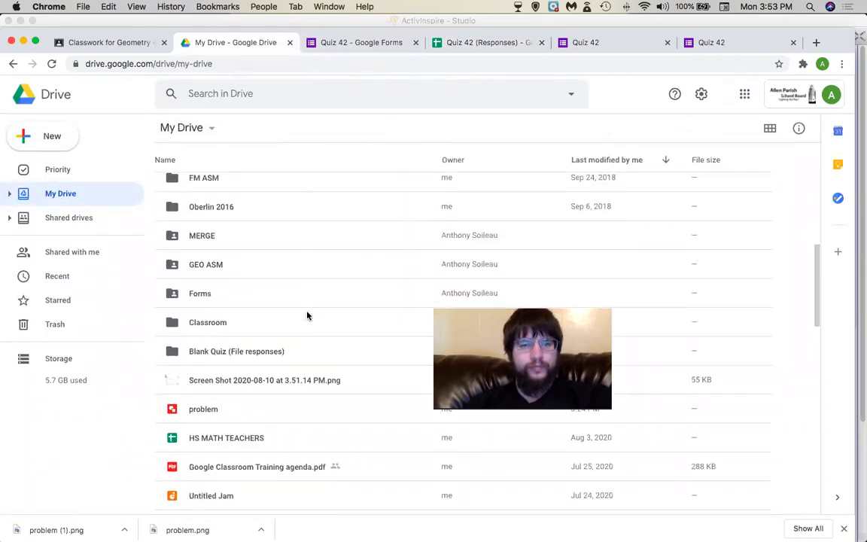
{"action": "scroll", "coordinate": [307, 316], "scroll_direction": "down", "scroll_amount": 2}
{"action": "scroll", "coordinate": [289, 392], "scroll_direction": "down", "scroll_amount": 9}
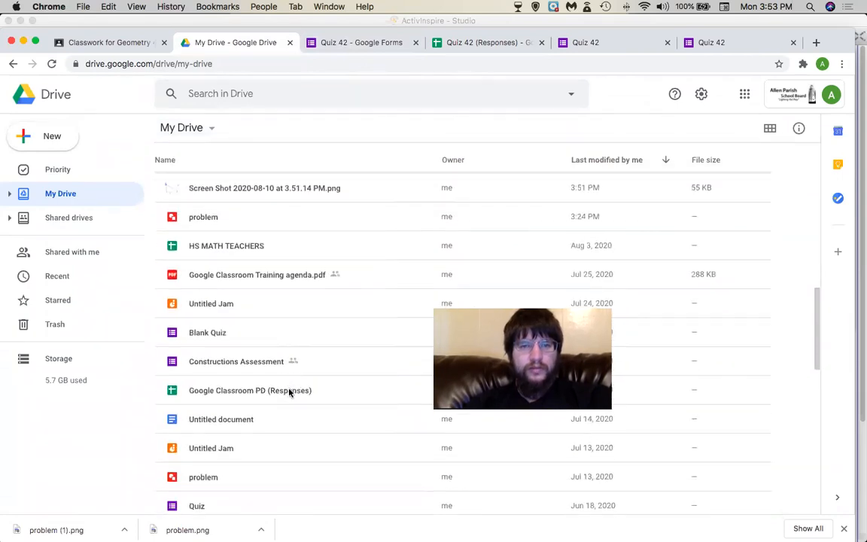
{"action": "scroll", "coordinate": [289, 392], "scroll_direction": "down", "scroll_amount": 3}
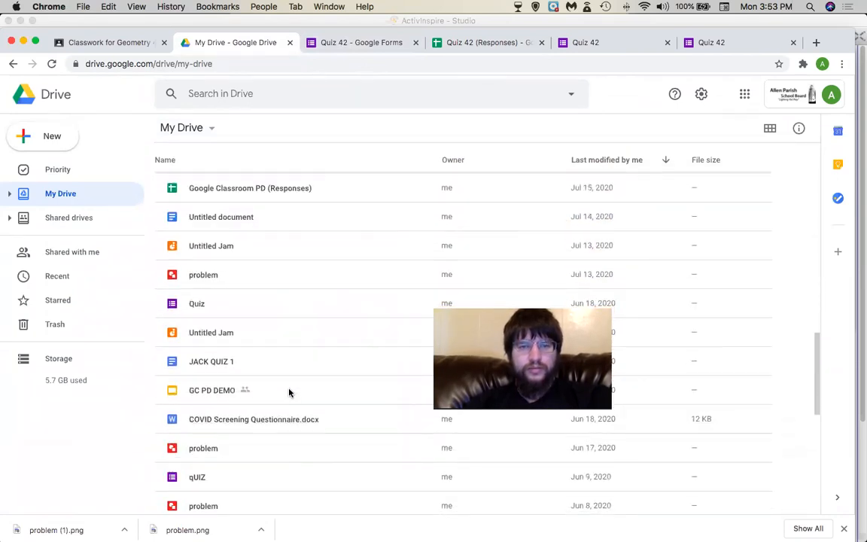
{"action": "scroll", "coordinate": [289, 392], "scroll_direction": "up", "scroll_amount": 15}
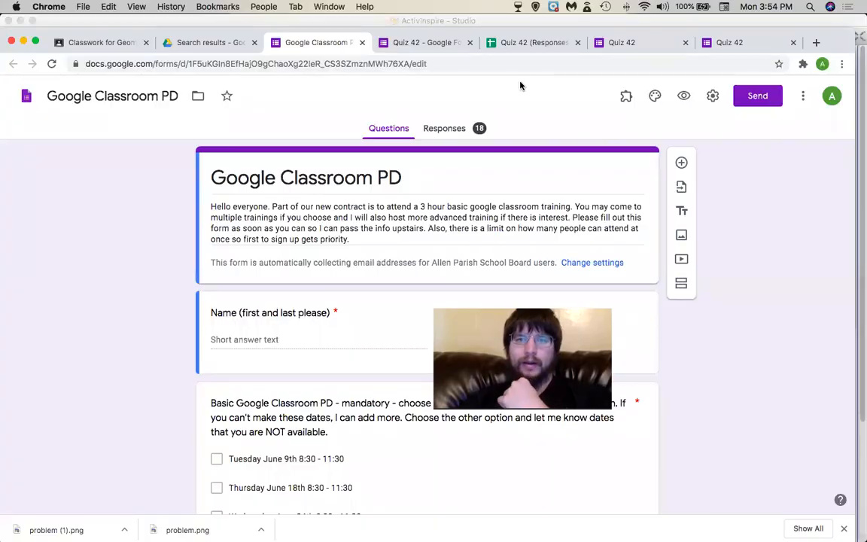
Review the Google Classroom PD form's 18-response summary and open its linked Sheets spreadsheet.
{"action": "left_click", "coordinate": [444, 134]}
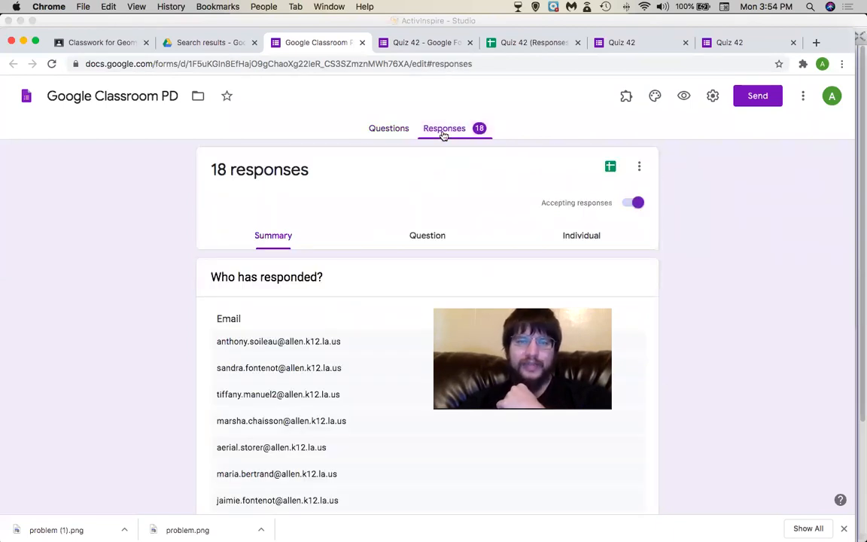
{"action": "scroll", "coordinate": [383, 265], "scroll_direction": "down", "scroll_amount": 5}
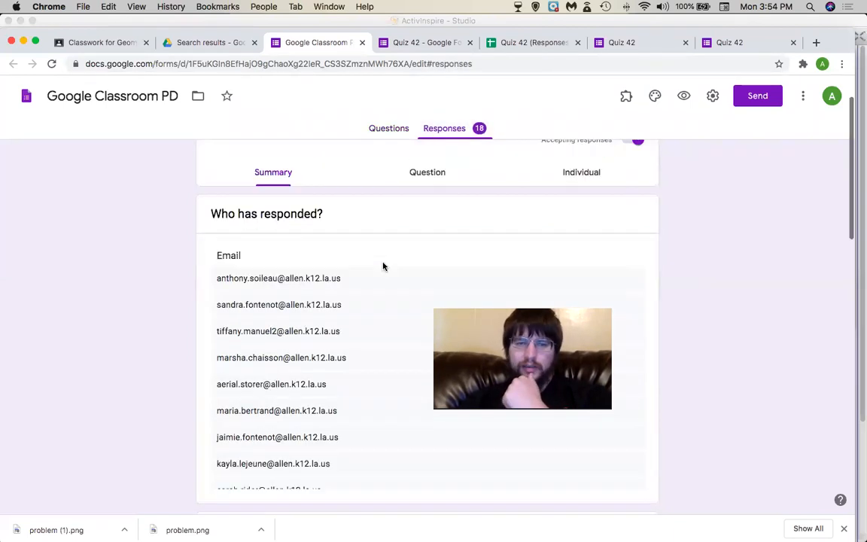
{"action": "scroll", "coordinate": [385, 268], "scroll_direction": "up", "scroll_amount": 3}
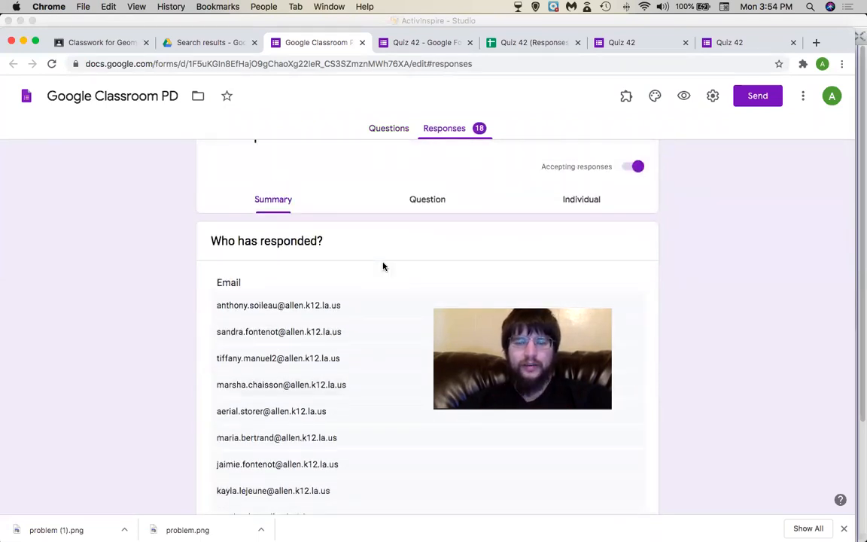
{"action": "scroll", "coordinate": [383, 265], "scroll_direction": "up", "scroll_amount": 1}
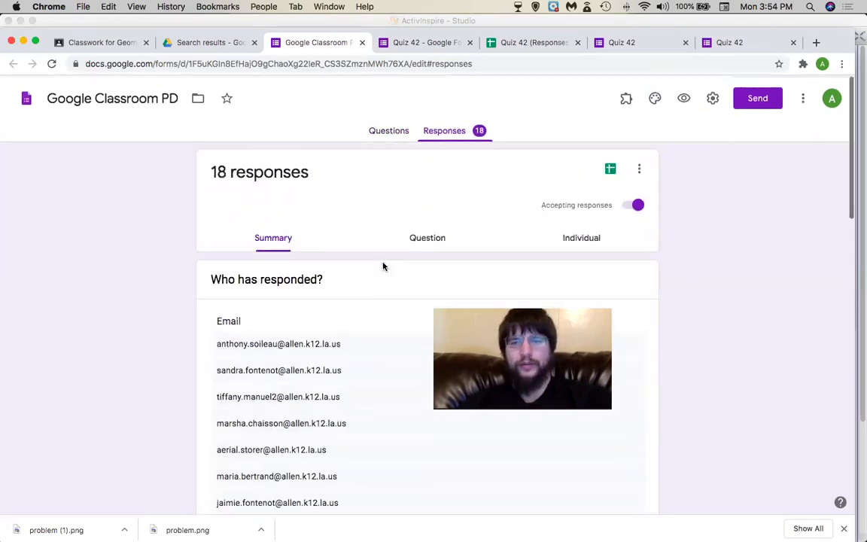
{"action": "left_click", "coordinate": [606, 164]}
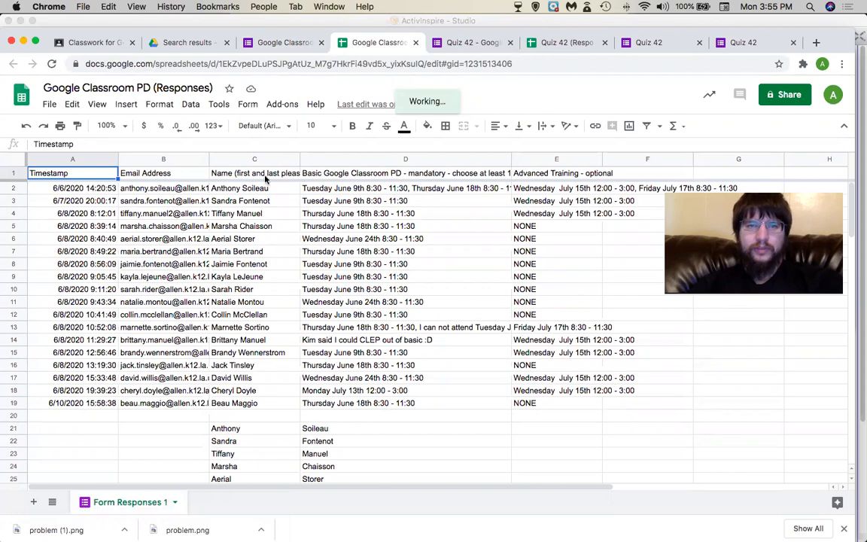
Filter the Email Address to Advanced Training headers and attempt a Name A→Z sort, dismissing the error.
{"action": "left_click_drag", "start_coordinate": [141, 175], "coordinate": [523, 174]}
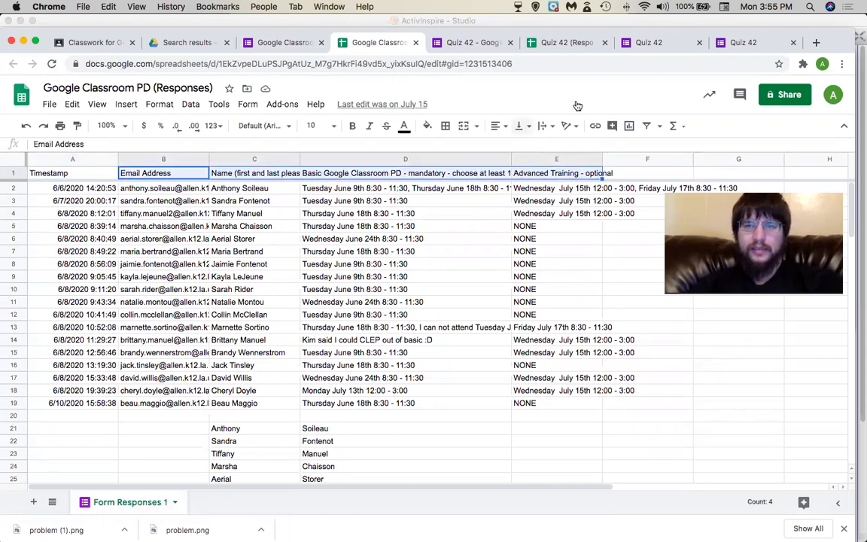
{"action": "left_click", "coordinate": [648, 127]}
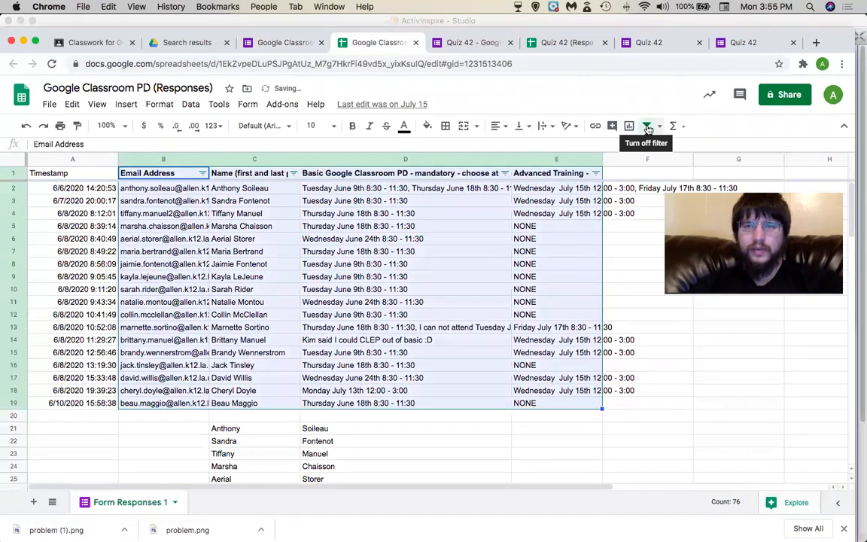
{"action": "left_click", "coordinate": [286, 213]}
{"action": "left_click", "coordinate": [292, 174]}
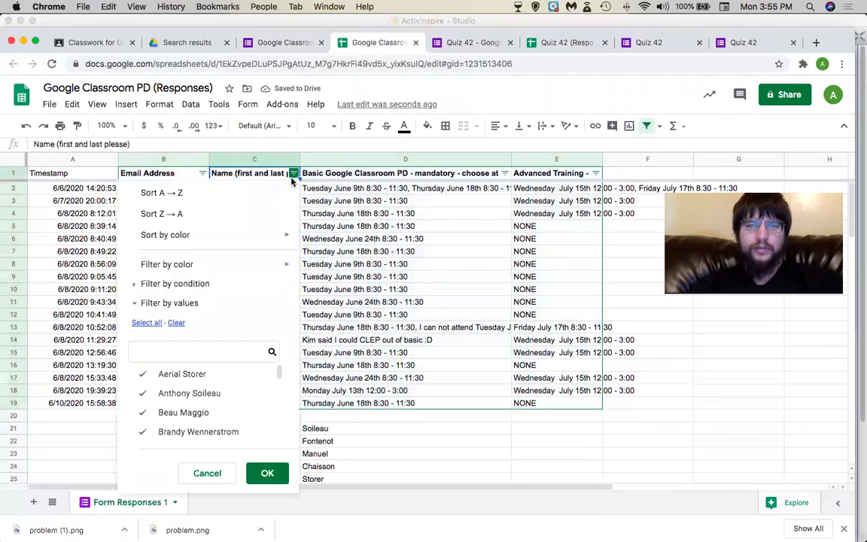
{"action": "left_click", "coordinate": [281, 193]}
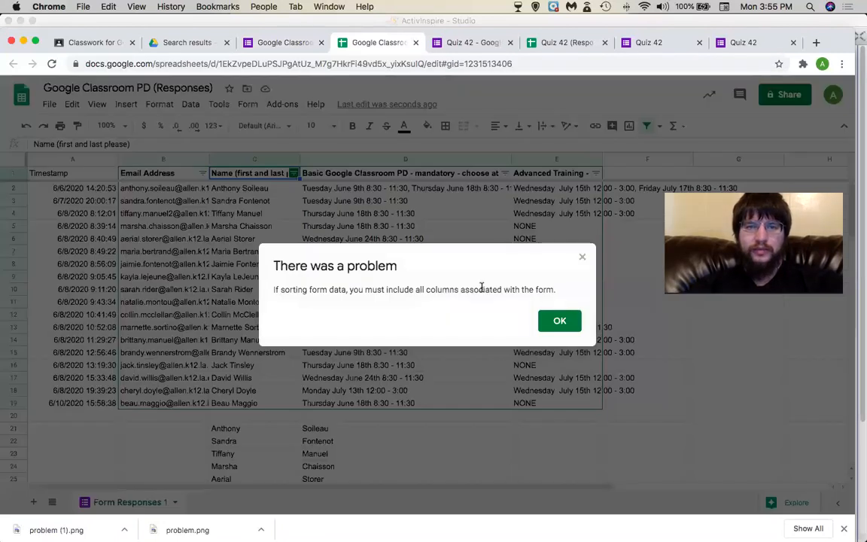
{"action": "left_click", "coordinate": [556, 324]}
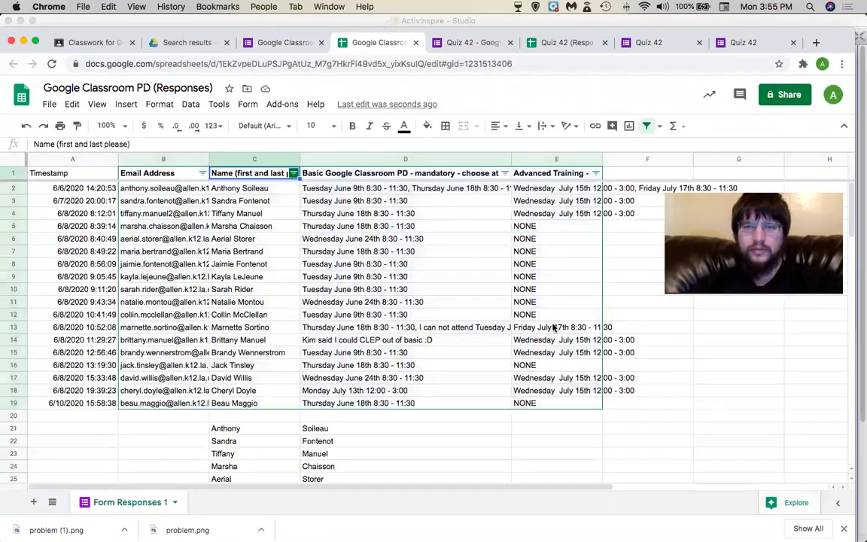
Delete the leftover names below the response rows.
{"action": "left_click", "coordinate": [149, 443]}
{"action": "left_click_drag", "start_coordinate": [191, 417], "coordinate": [603, 458]}
{"action": "key", "text": "Delete"}
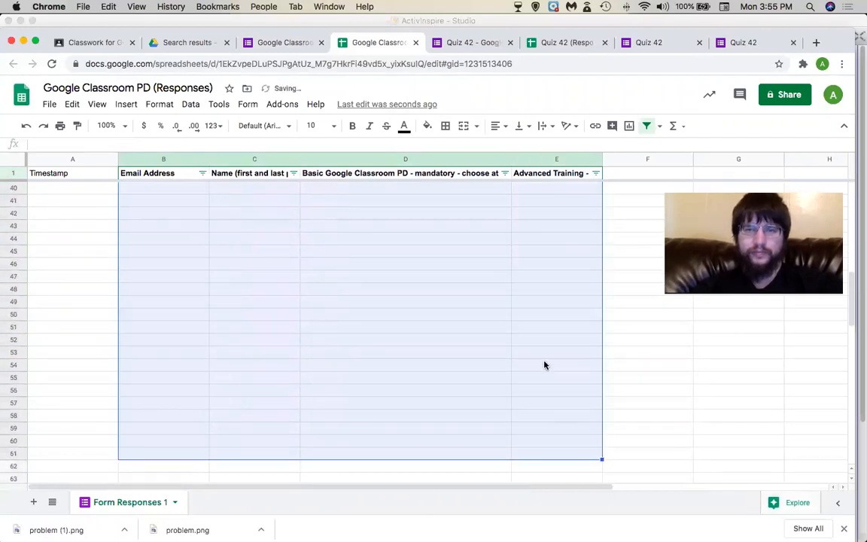
{"action": "scroll", "coordinate": [544, 361], "scroll_direction": "up", "scroll_amount": 10}
Retry the Name A→Z sort, dismiss the error again, and remove the filter.
{"action": "left_click", "coordinate": [403, 264]}
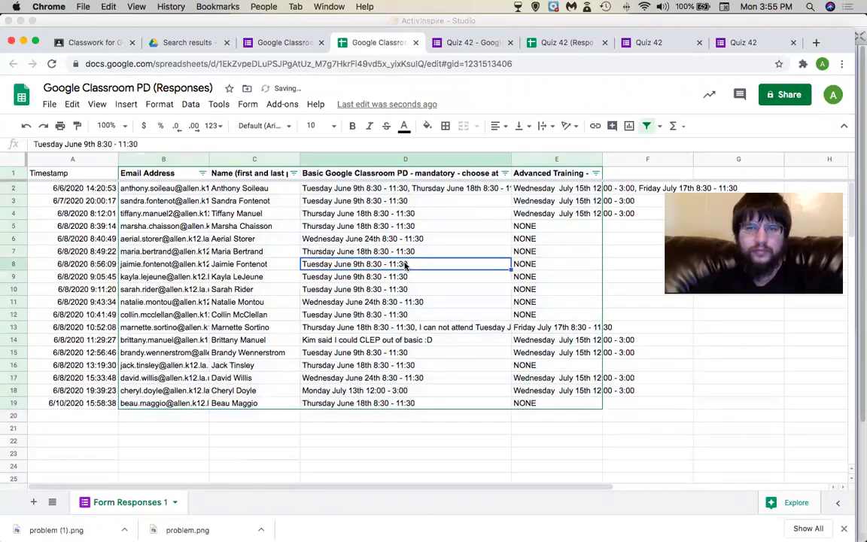
{"action": "left_click", "coordinate": [293, 173]}
{"action": "left_click", "coordinate": [272, 197]}
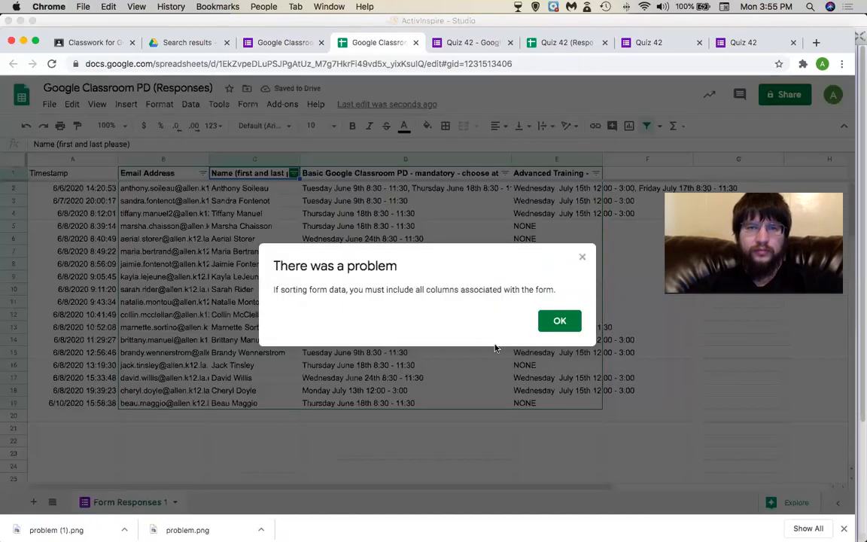
{"action": "left_click", "coordinate": [546, 325]}
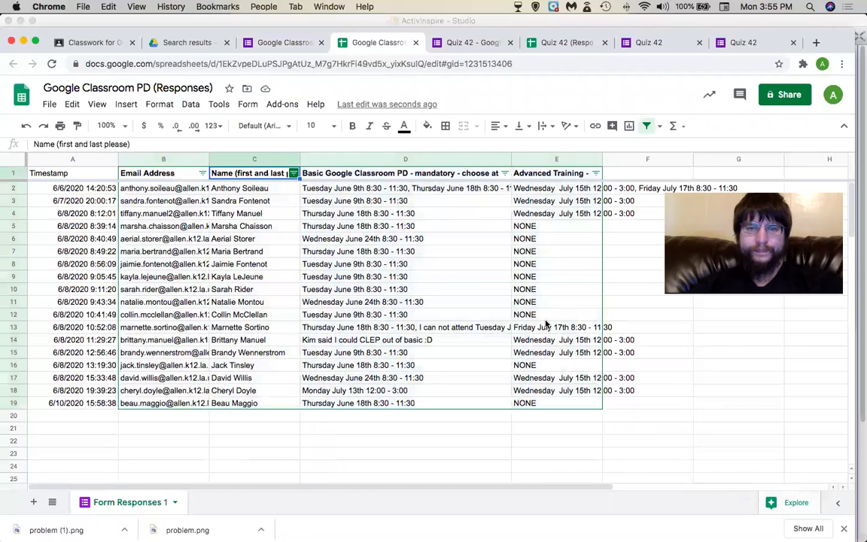
{"action": "left_click", "coordinate": [101, 174]}
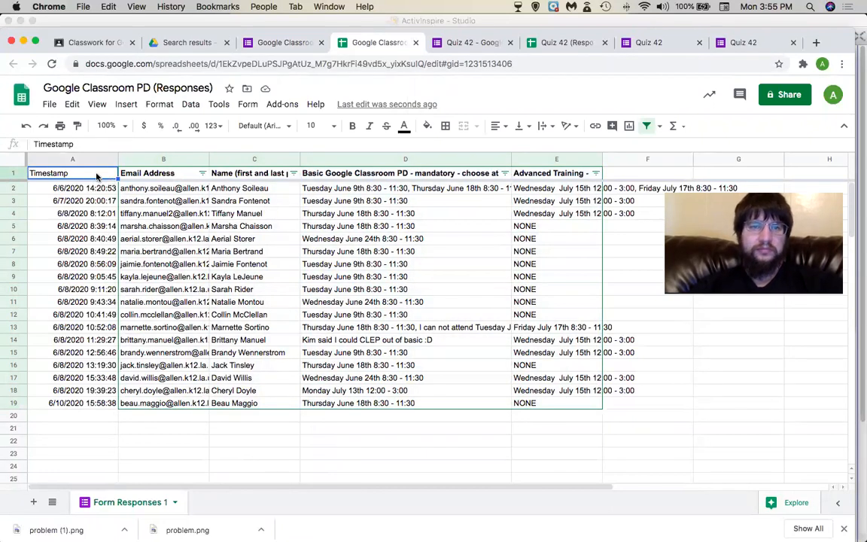
{"action": "left_click", "coordinate": [646, 126]}
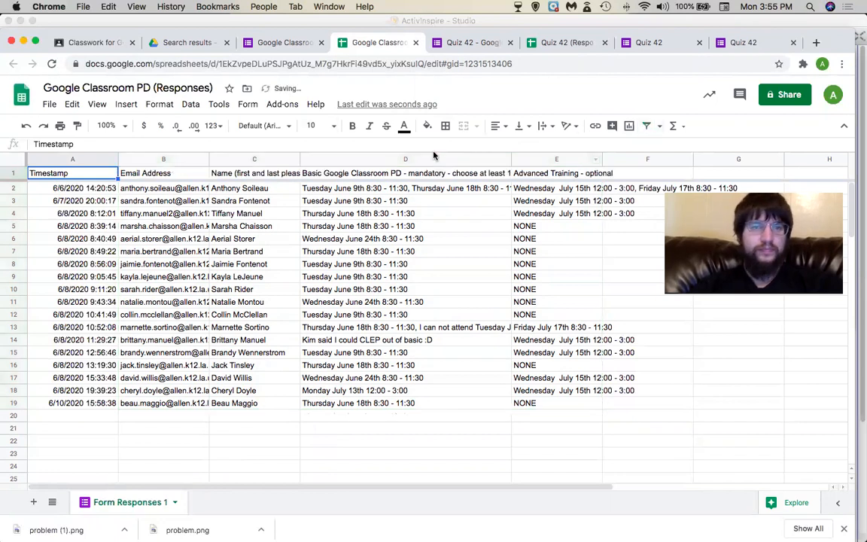
Filter the whole response table A1:E19 and sort it A→Z by Name.
{"action": "left_click_drag", "start_coordinate": [74, 176], "coordinate": [587, 407]}
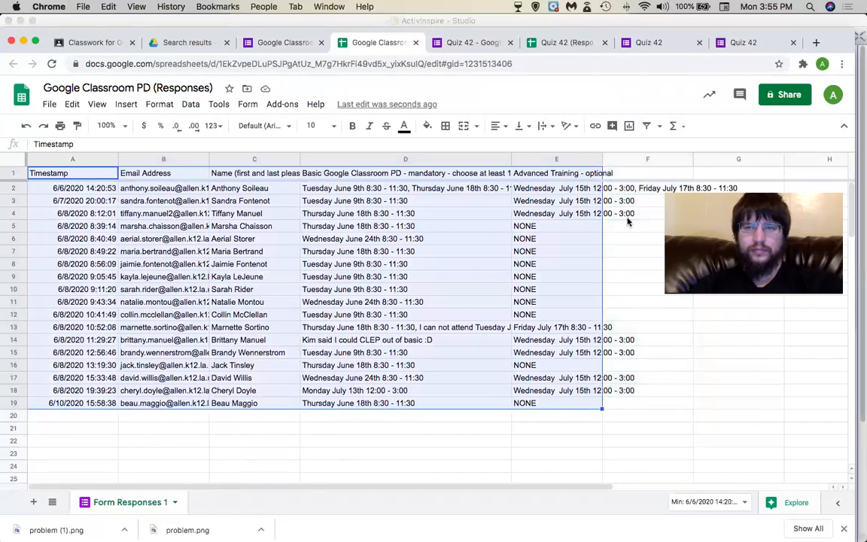
{"action": "left_click", "coordinate": [647, 126]}
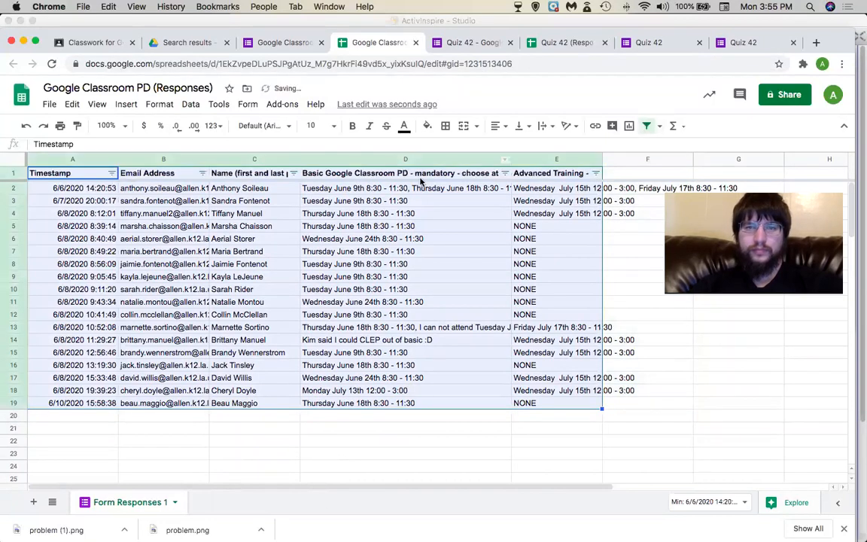
{"action": "left_click", "coordinate": [292, 173]}
{"action": "left_click", "coordinate": [283, 198]}
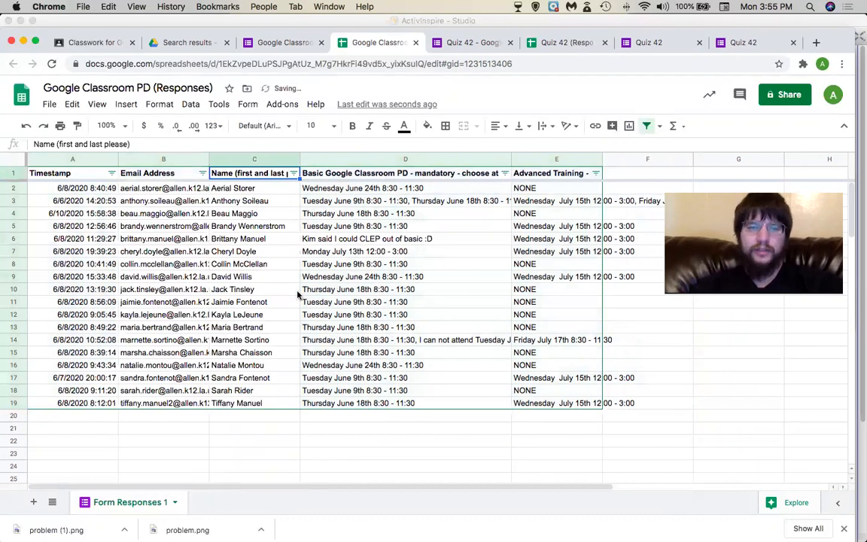
{"action": "left_click", "coordinate": [249, 415]}
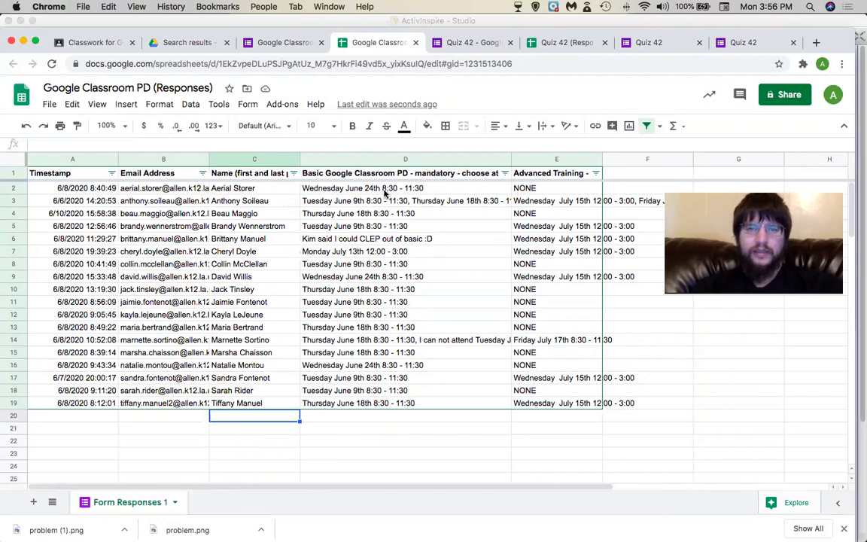
Sort responses A→Z by mandatory session choice and select the Thursday June 18th group's e-mails.
{"action": "left_click", "coordinate": [504, 173]}
{"action": "left_click", "coordinate": [500, 187]}
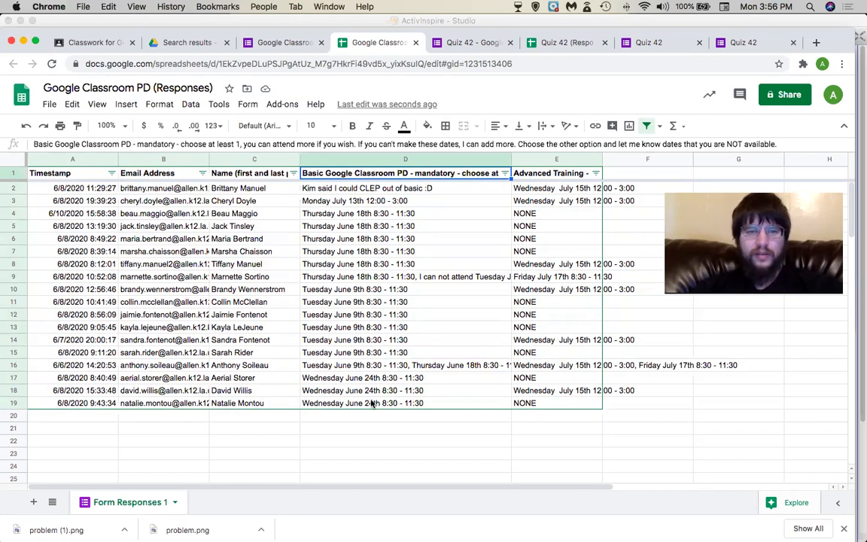
{"action": "left_click", "coordinate": [349, 427]}
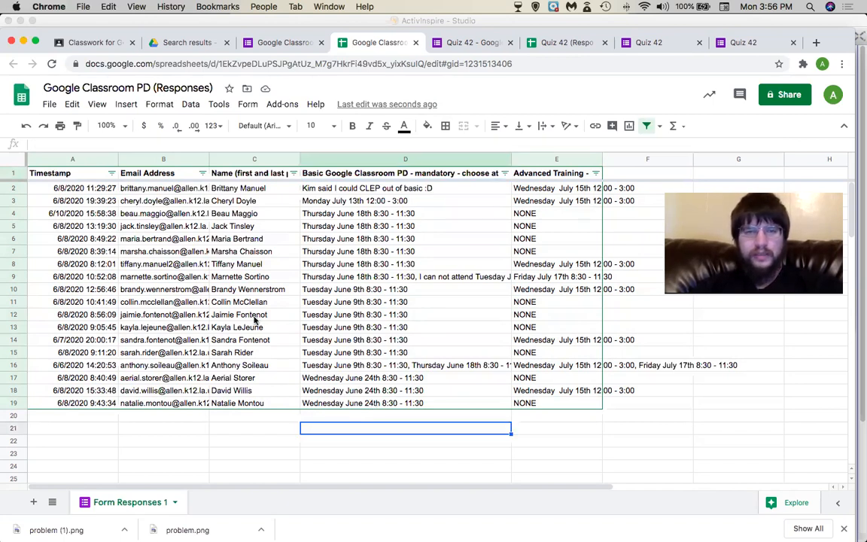
{"action": "left_click", "coordinate": [175, 255]}
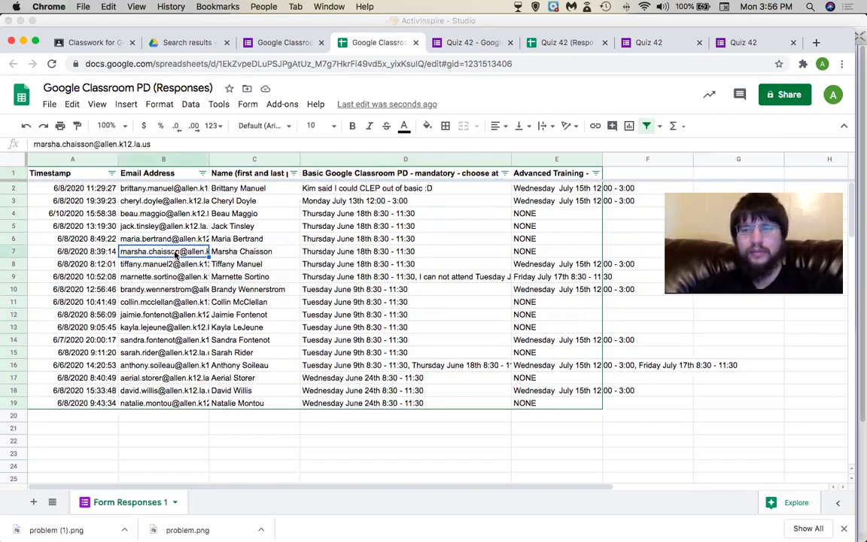
{"action": "left_click_drag", "start_coordinate": [181, 214], "coordinate": [183, 267]}
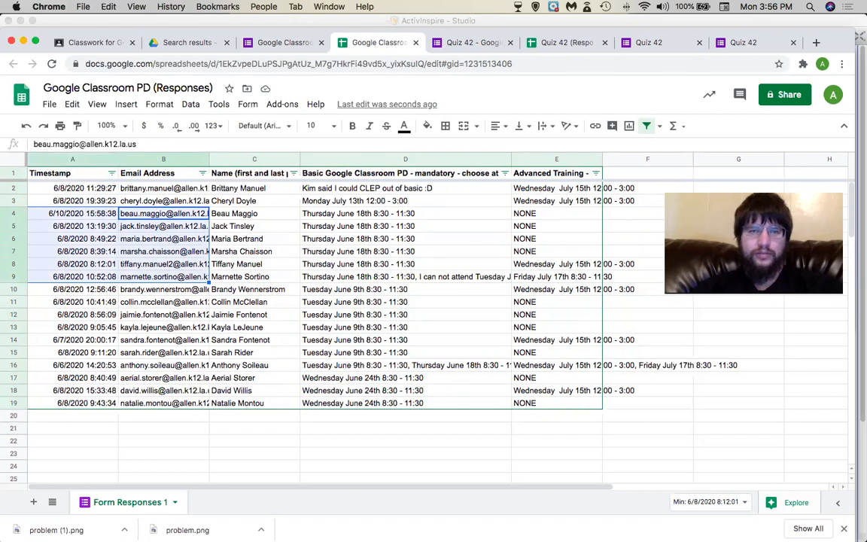
{"action": "key", "text": "Right"}
{"action": "key", "text": "Left"}
{"action": "key", "text": "Down"}
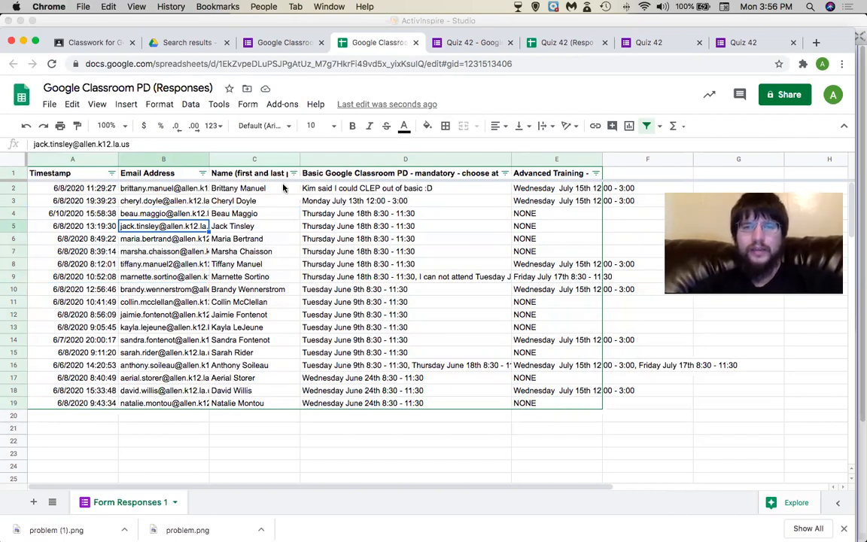
Check the Quiz 42 response page and spreadsheet, then scroll through the form's recorded response.
{"action": "left_click", "coordinate": [737, 43]}
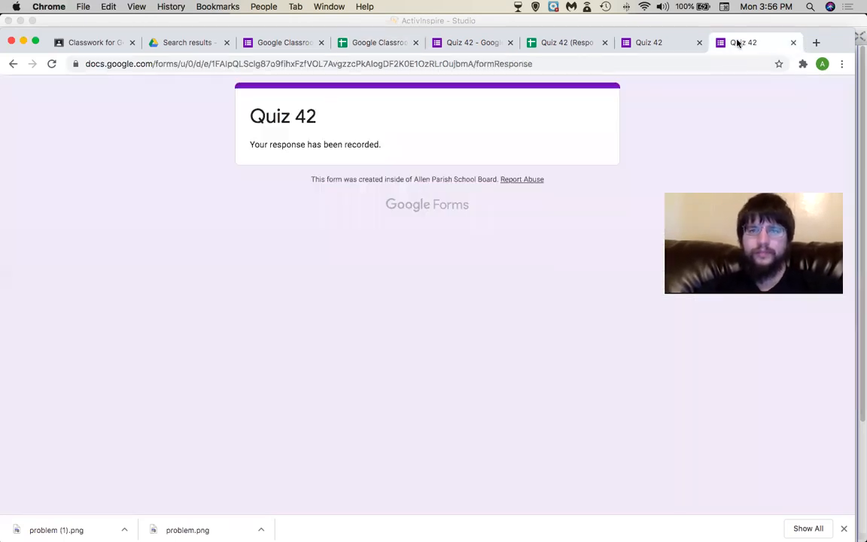
{"action": "left_click", "coordinate": [561, 42]}
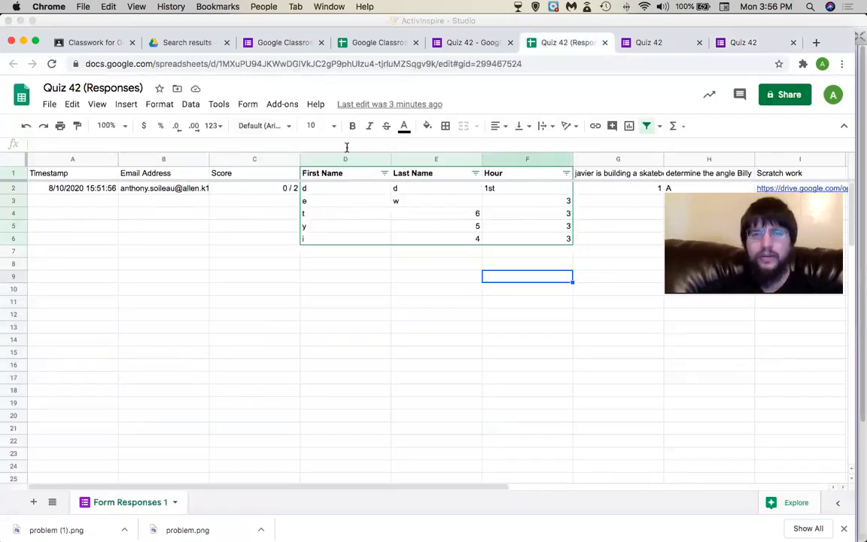
{"action": "left_click", "coordinate": [468, 45]}
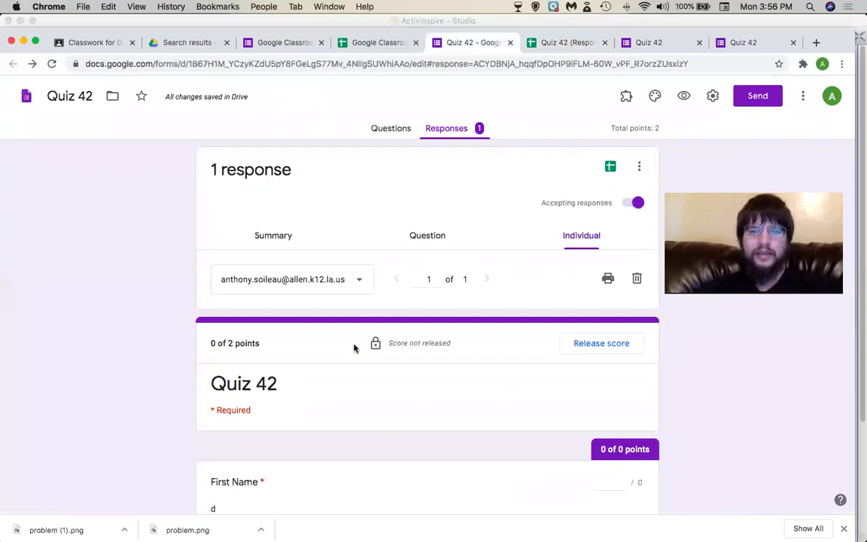
{"action": "scroll", "coordinate": [354, 348], "scroll_direction": "down", "scroll_amount": 15}
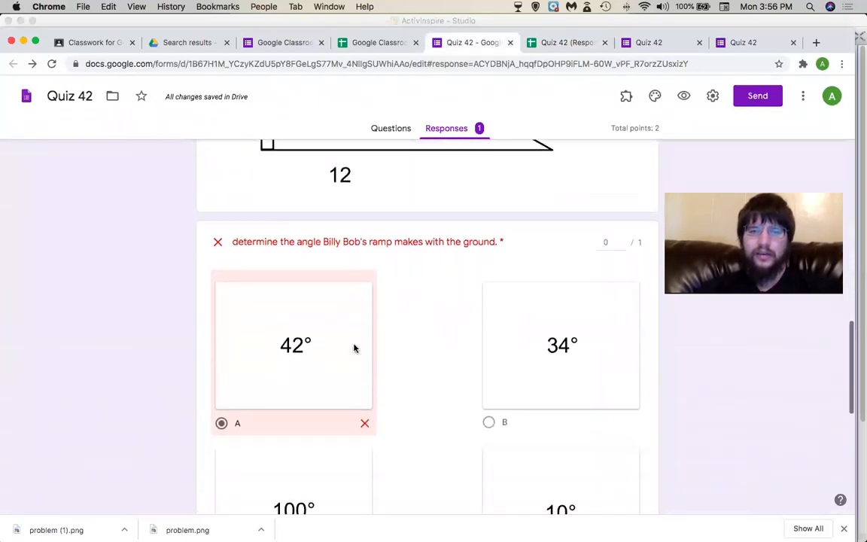
{"action": "scroll", "coordinate": [354, 348], "scroll_direction": "down", "scroll_amount": 5}
{"action": "scroll", "coordinate": [358, 337], "scroll_direction": "up", "scroll_amount": 5}
Give the ramp-angle question 0.5 partial credit, save, and return to the responses spreadsheet.
{"action": "left_click", "coordinate": [596, 270]}
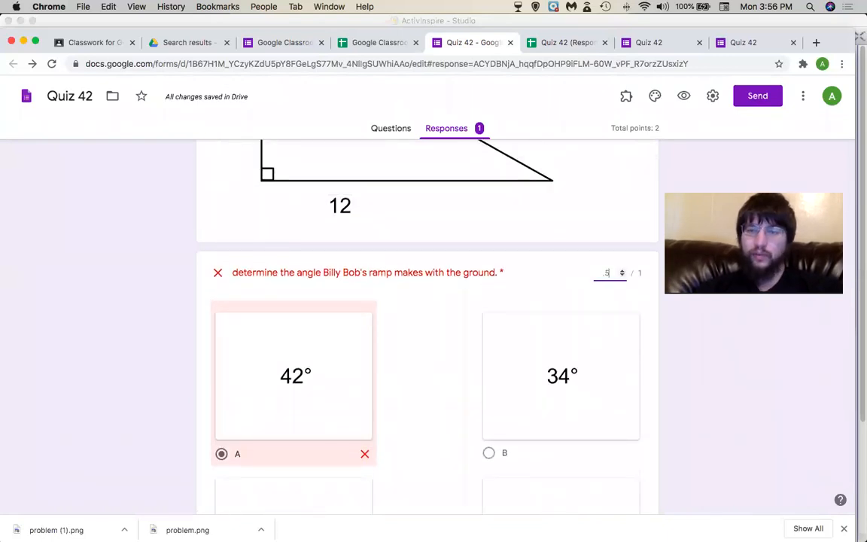
{"action": "left_click", "coordinate": [620, 498]}
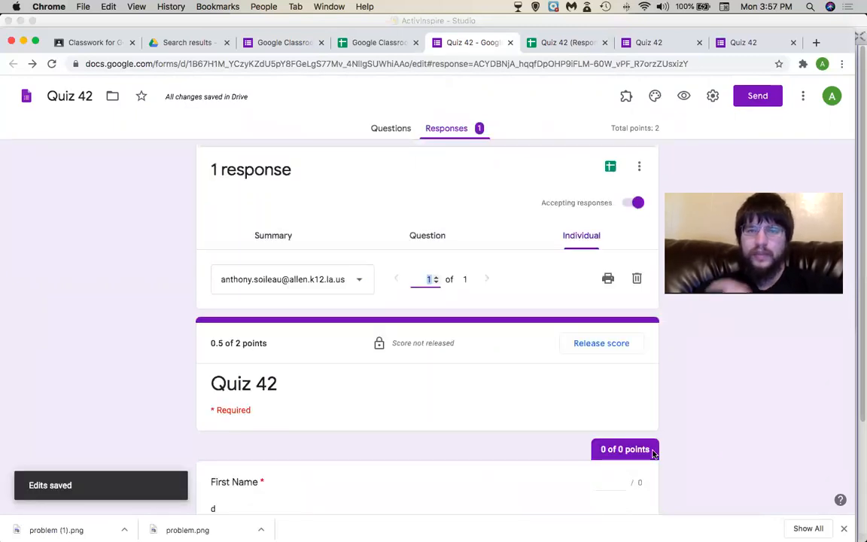
{"action": "left_click", "coordinate": [566, 43]}
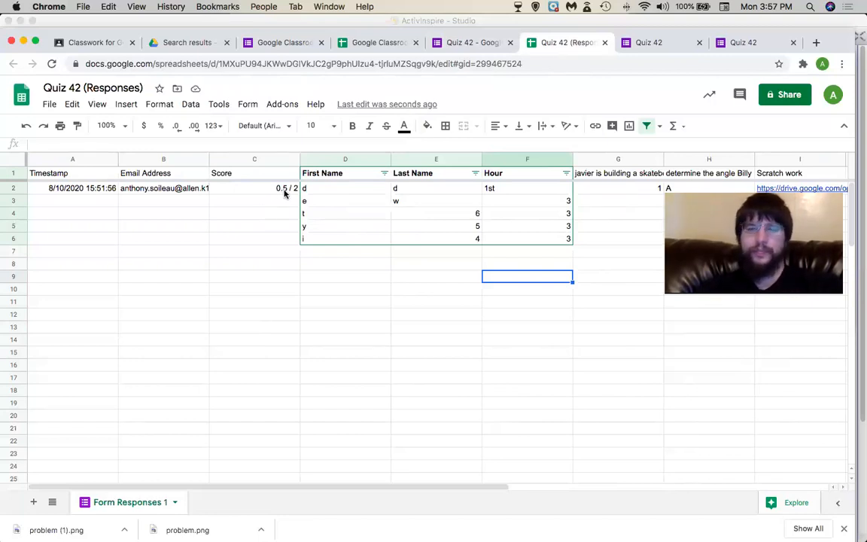
Clear the stray test entries in C3:F6.
{"action": "left_click_drag", "start_coordinate": [272, 199], "coordinate": [487, 250]}
{"action": "key", "text": "Delete"}
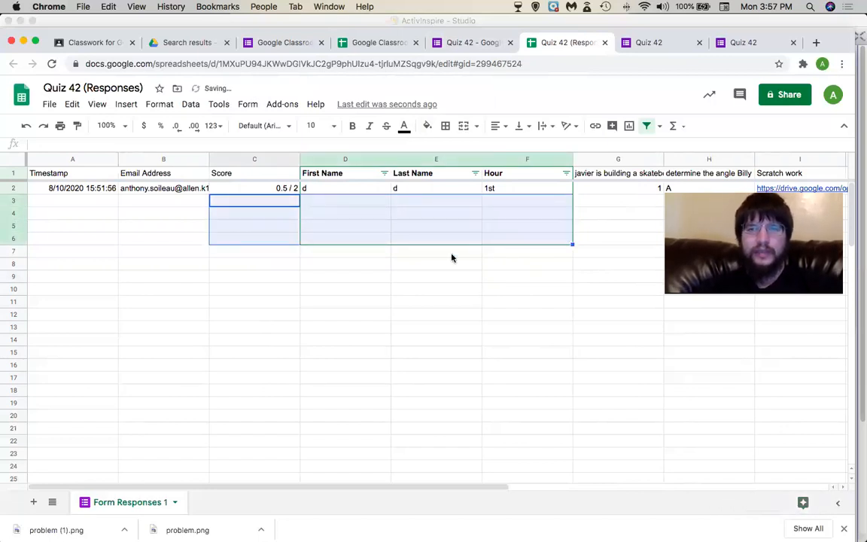
{"action": "left_click", "coordinate": [413, 265]}
Re-create the filter across the full header row, Timestamp to Scratch work, and sort First Name Z→A.
{"action": "left_click_drag", "start_coordinate": [96, 178], "coordinate": [761, 172]}
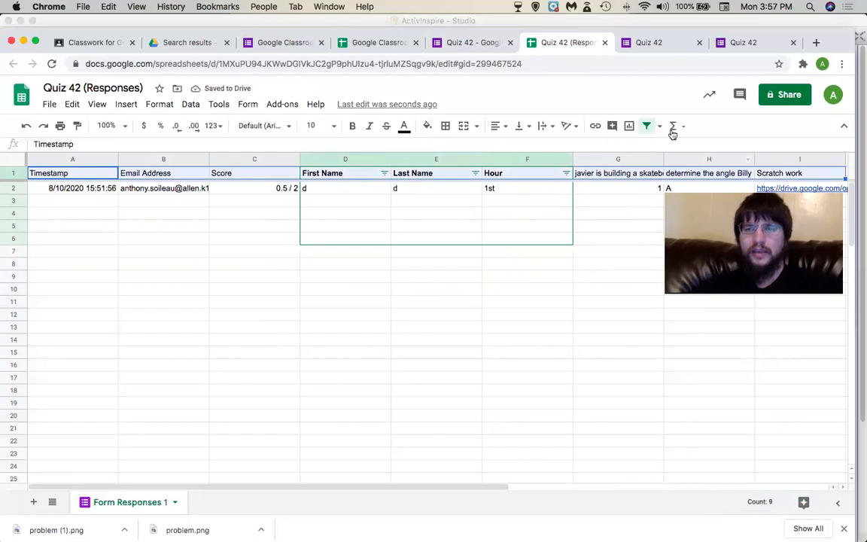
{"action": "left_click", "coordinate": [645, 126]}
{"action": "left_click", "coordinate": [640, 126]}
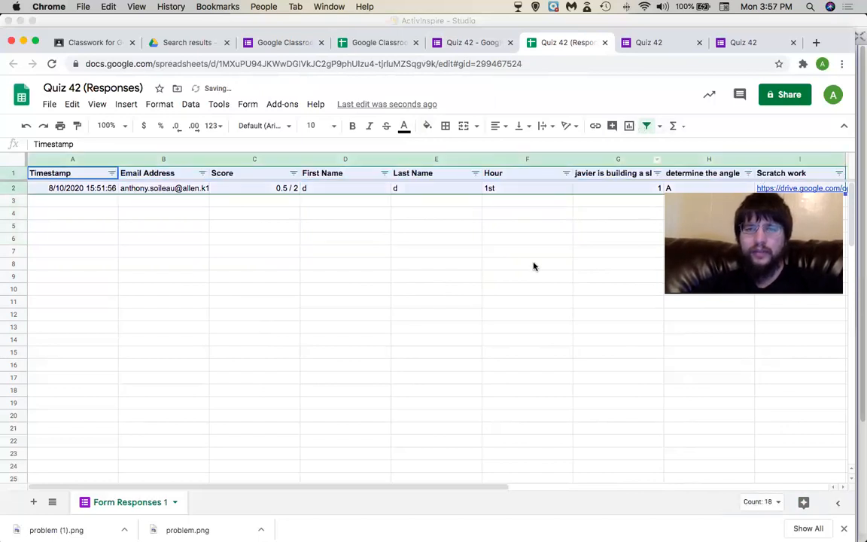
{"action": "left_click", "coordinate": [532, 265]}
{"action": "left_click", "coordinate": [384, 173]}
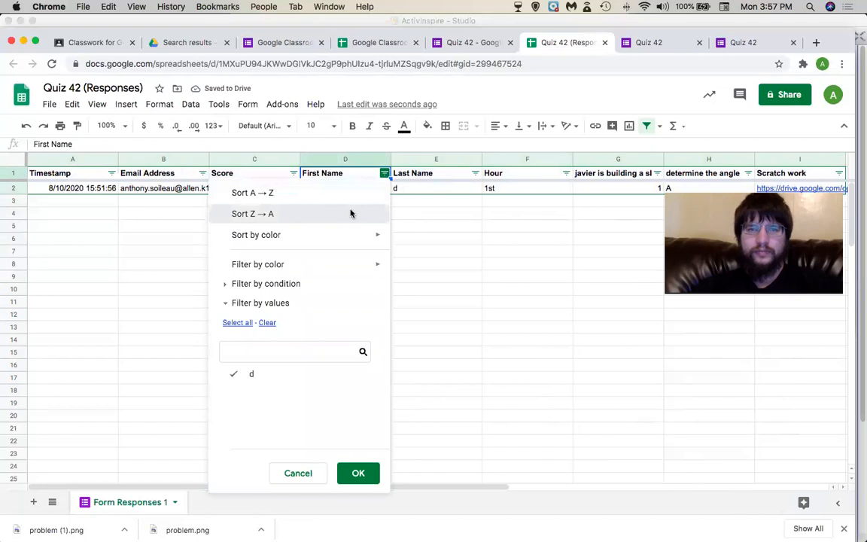
{"action": "left_click", "coordinate": [352, 214]}
{"action": "left_click", "coordinate": [350, 216]}
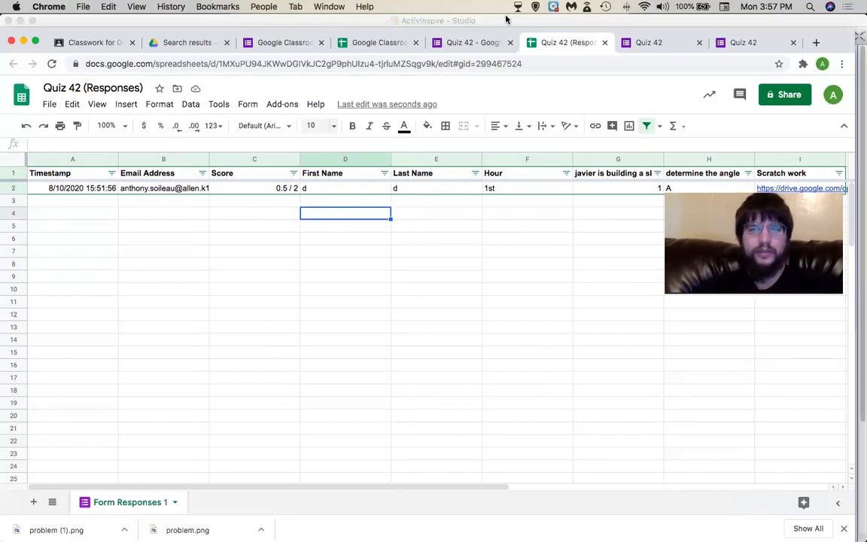
Look over Quiz 42's settings without changes, then go back to the Classroom assignment draft.
{"action": "left_click", "coordinate": [474, 42]}
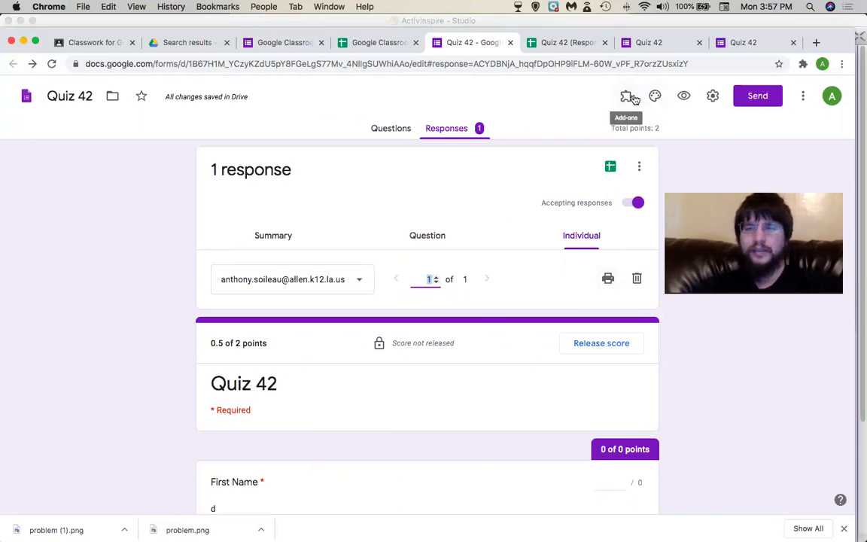
{"action": "left_click", "coordinate": [713, 95]}
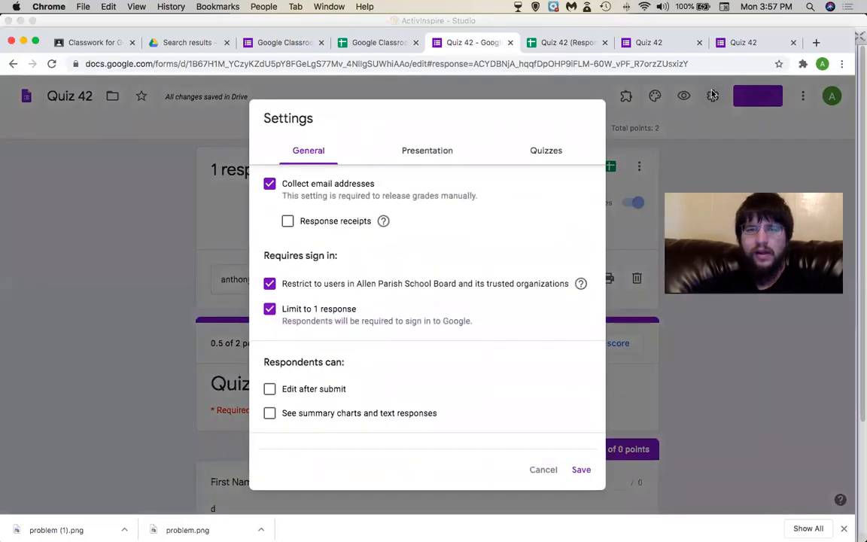
{"action": "left_click", "coordinate": [541, 470]}
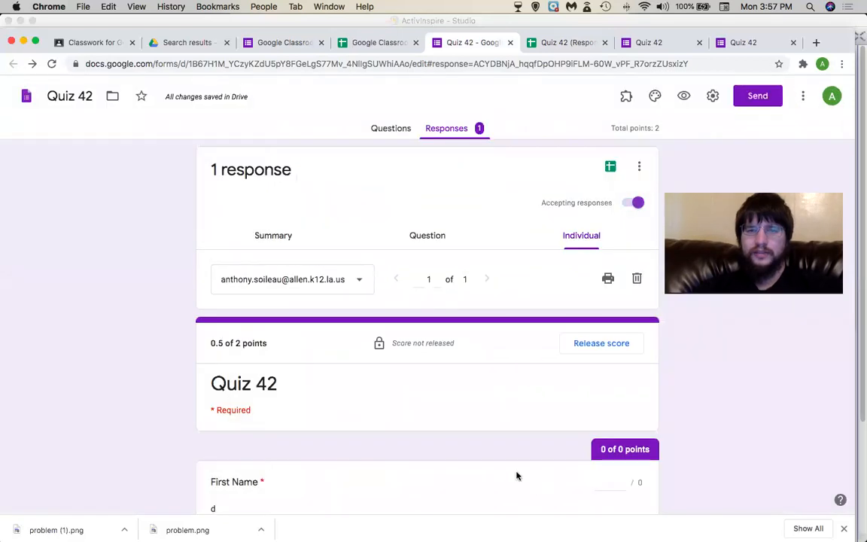
{"action": "left_click", "coordinate": [69, 43]}
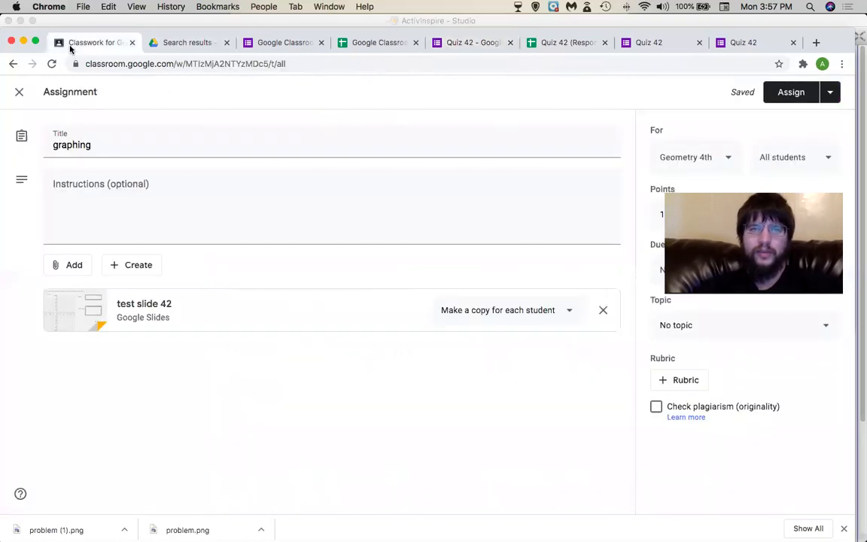
Close the graphing draft and start a new assignment titled 'QUiz0.o'.
{"action": "left_click", "coordinate": [21, 92]}
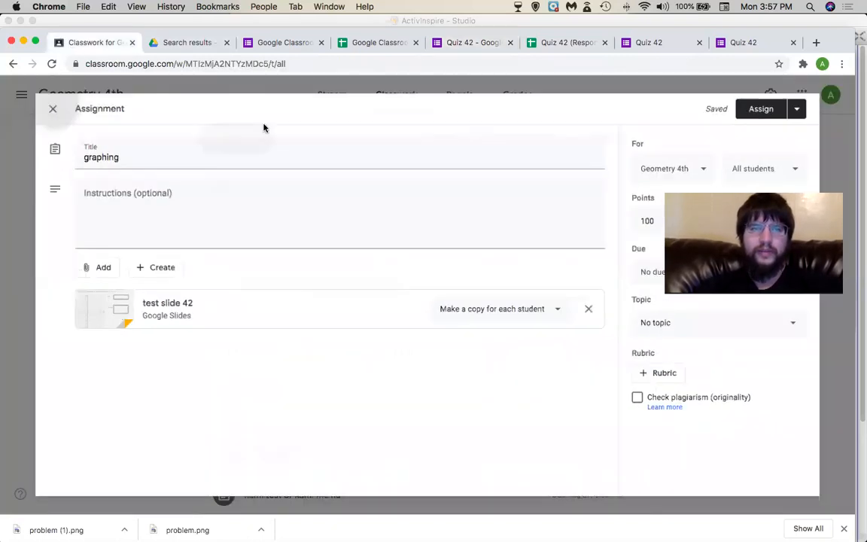
{"action": "left_click", "coordinate": [247, 145]}
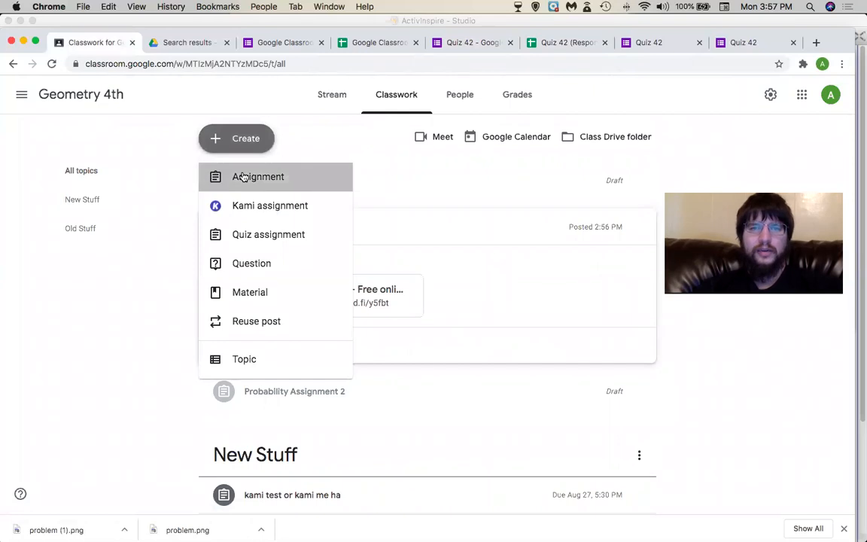
{"action": "left_click", "coordinate": [243, 176]}
{"action": "type", "text": "A"}
{"action": "key", "text": "BackSpace"}
{"action": "type", "text": "QUiz"}
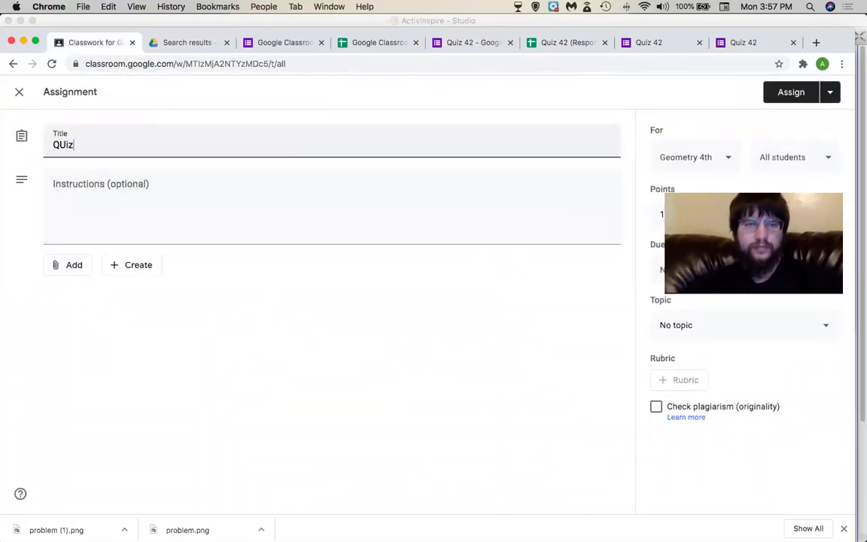
{"action": "type", "text": "0.o"}
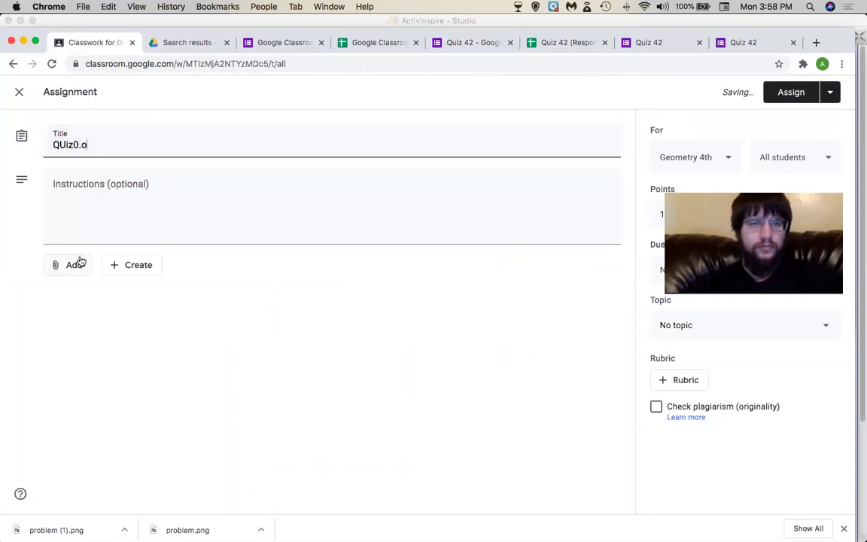
Attach the Quiz 42 form from Google Drive to the assignment.
{"action": "left_click", "coordinate": [80, 262]}
{"action": "left_click", "coordinate": [76, 289]}
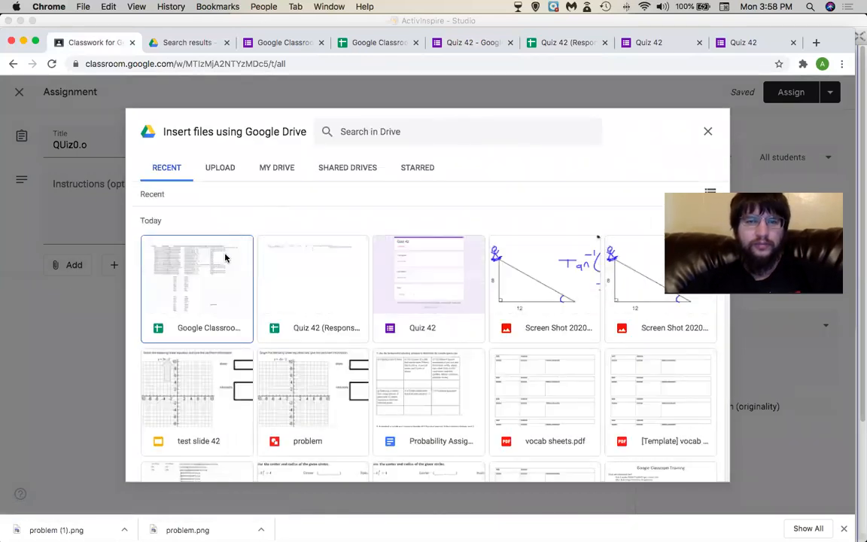
{"action": "left_click", "coordinate": [411, 257]}
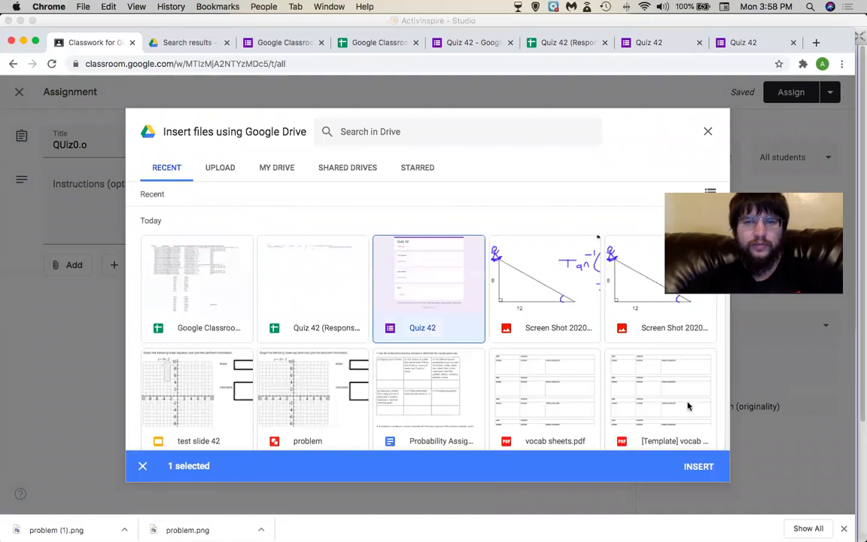
{"action": "left_click", "coordinate": [694, 466]}
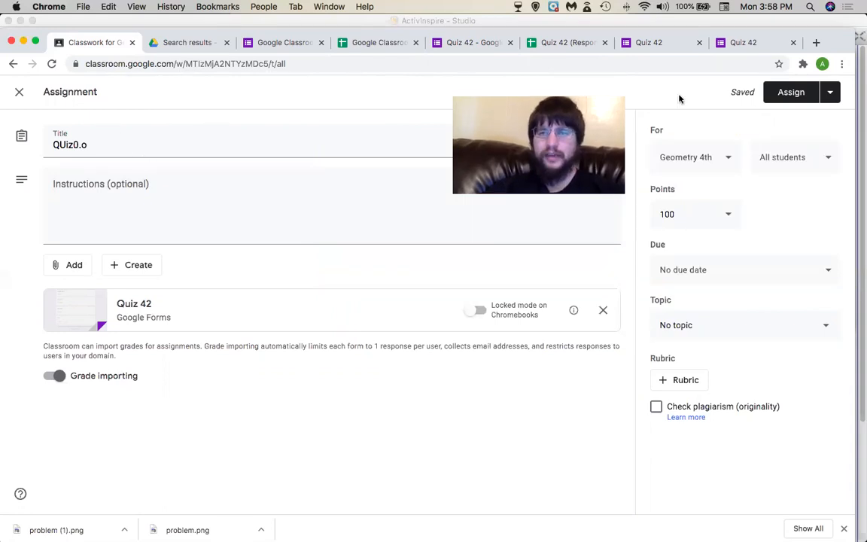
Keep QUiz0.o as a draft, check the Geometry 4th grades, then go to all classes.
{"action": "left_click", "coordinate": [19, 91]}
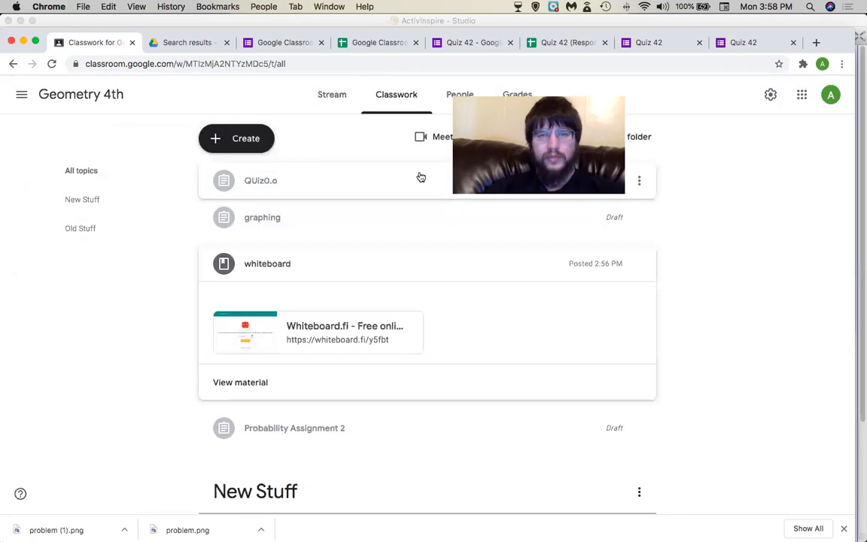
{"action": "left_click", "coordinate": [519, 93]}
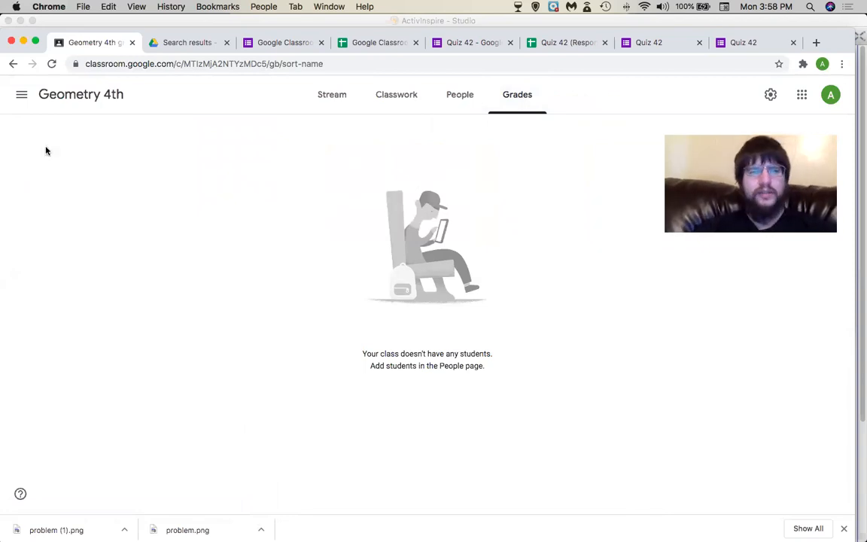
{"action": "left_click", "coordinate": [29, 95]}
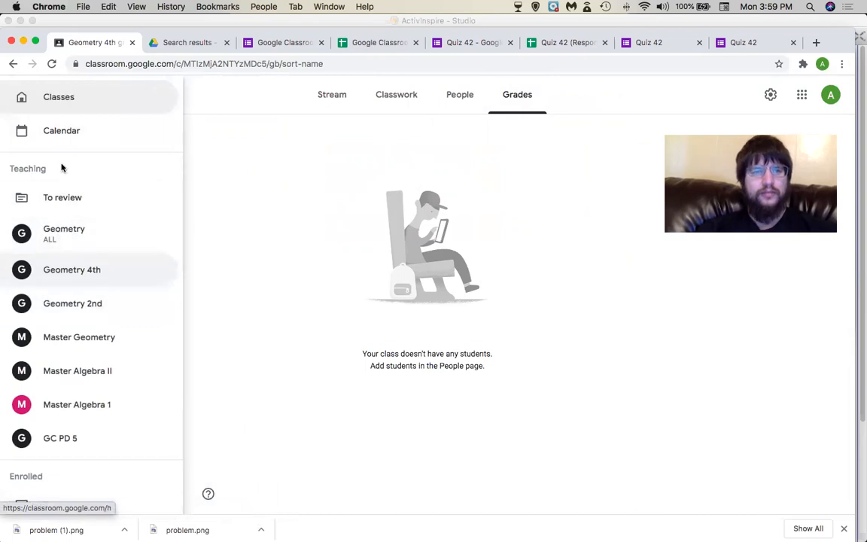
{"action": "left_click", "coordinate": [64, 104]}
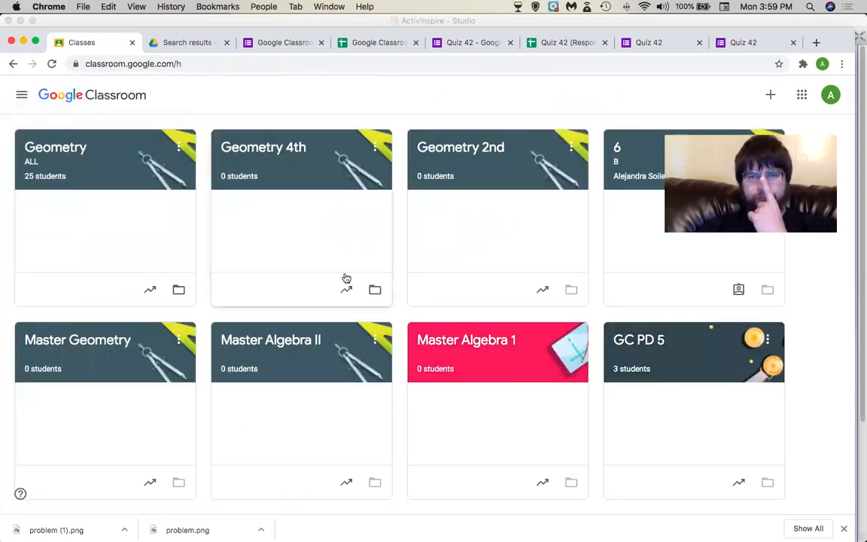
Review GC PD 5's grades, people and classwork, then return to ActivInspire's Creating an assignment slide.
{"action": "scroll", "coordinate": [527, 301], "scroll_direction": "down", "scroll_amount": 1}
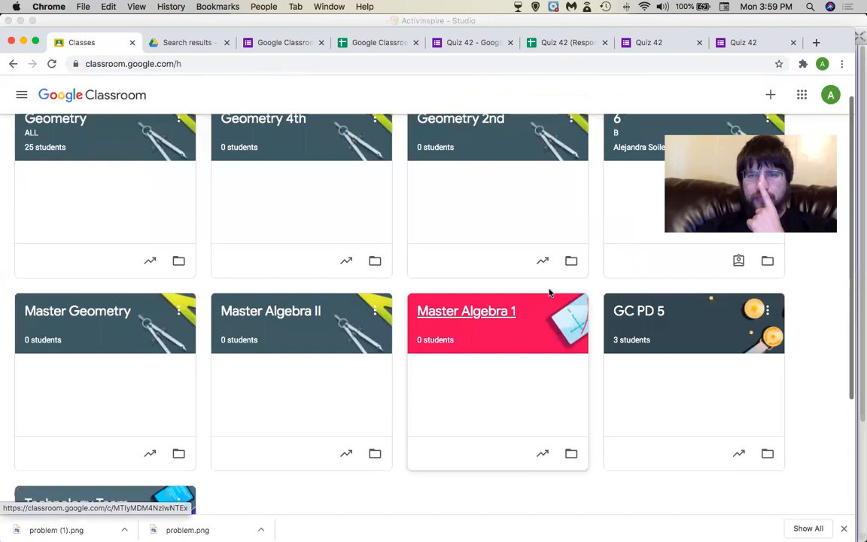
{"action": "left_click", "coordinate": [620, 314]}
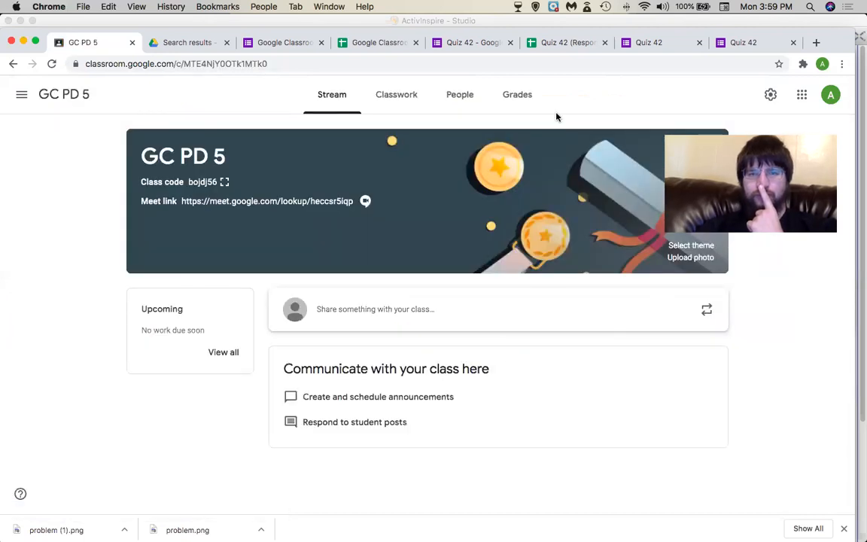
{"action": "left_click", "coordinate": [525, 95]}
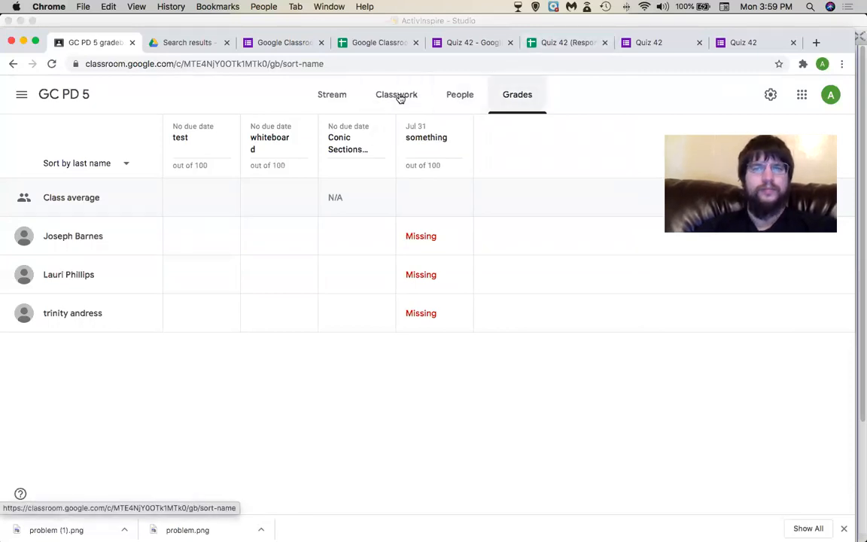
{"action": "left_click", "coordinate": [460, 94]}
{"action": "left_click", "coordinate": [396, 95]}
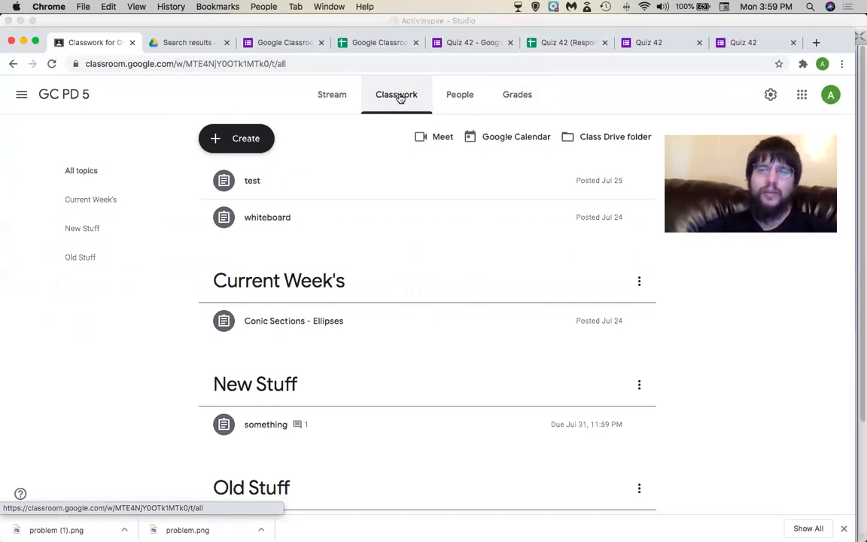
{"action": "key", "text": "super+Tab"}
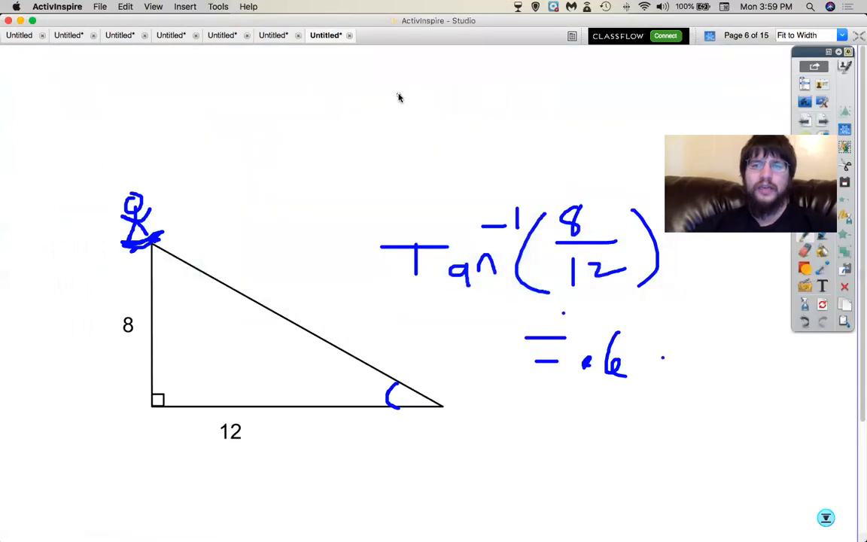
{"action": "left_click", "coordinate": [808, 119]}
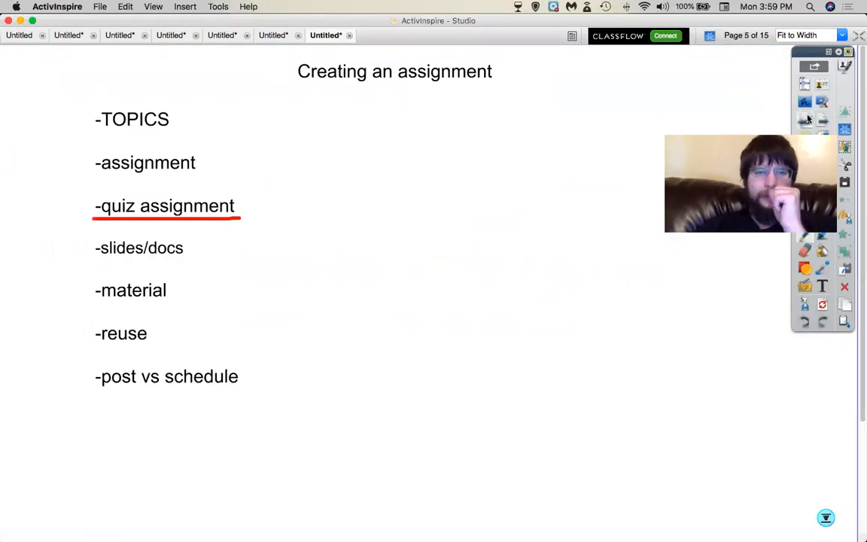